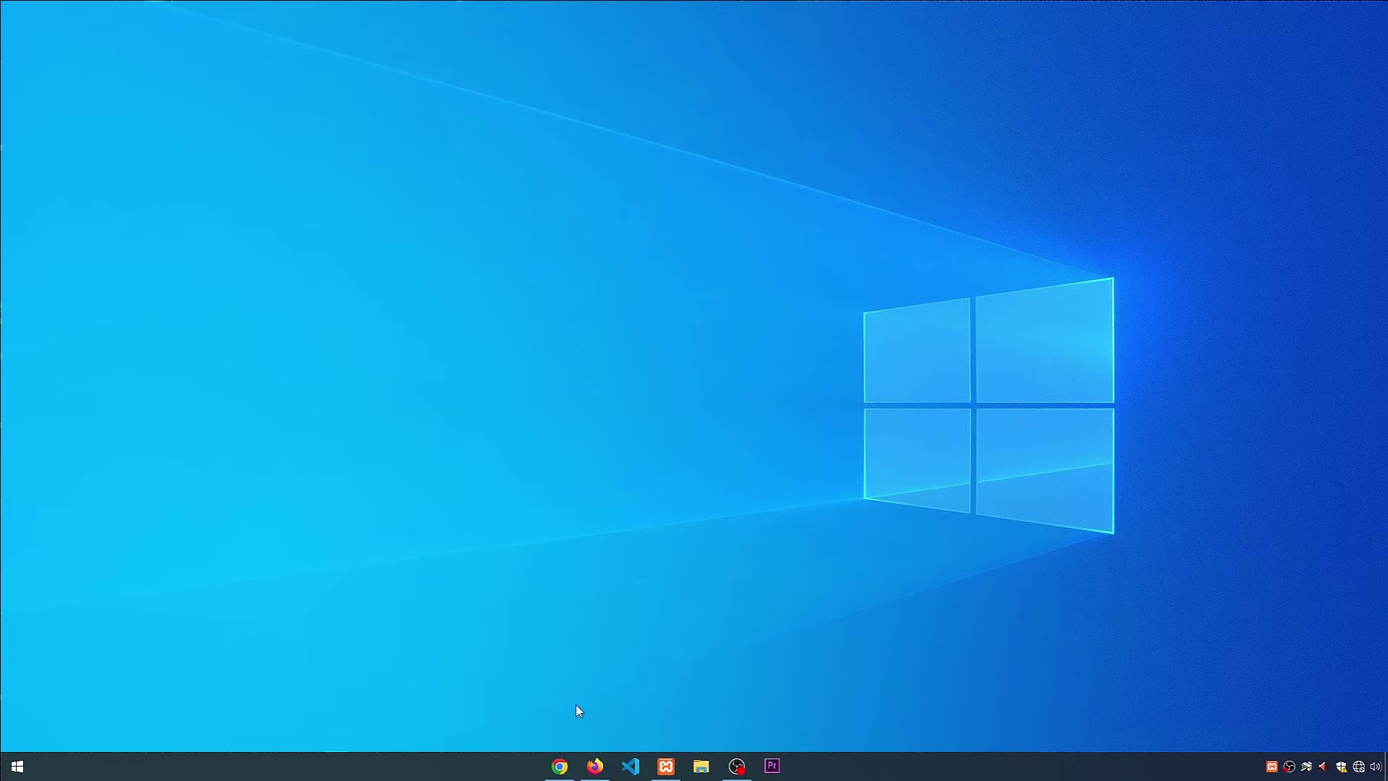
# Browse the public SMAN 1 Jembrana PPDB home page in Chrome, then bring up the panel_admin login page in Firefox
pyautogui.click(559, 766)
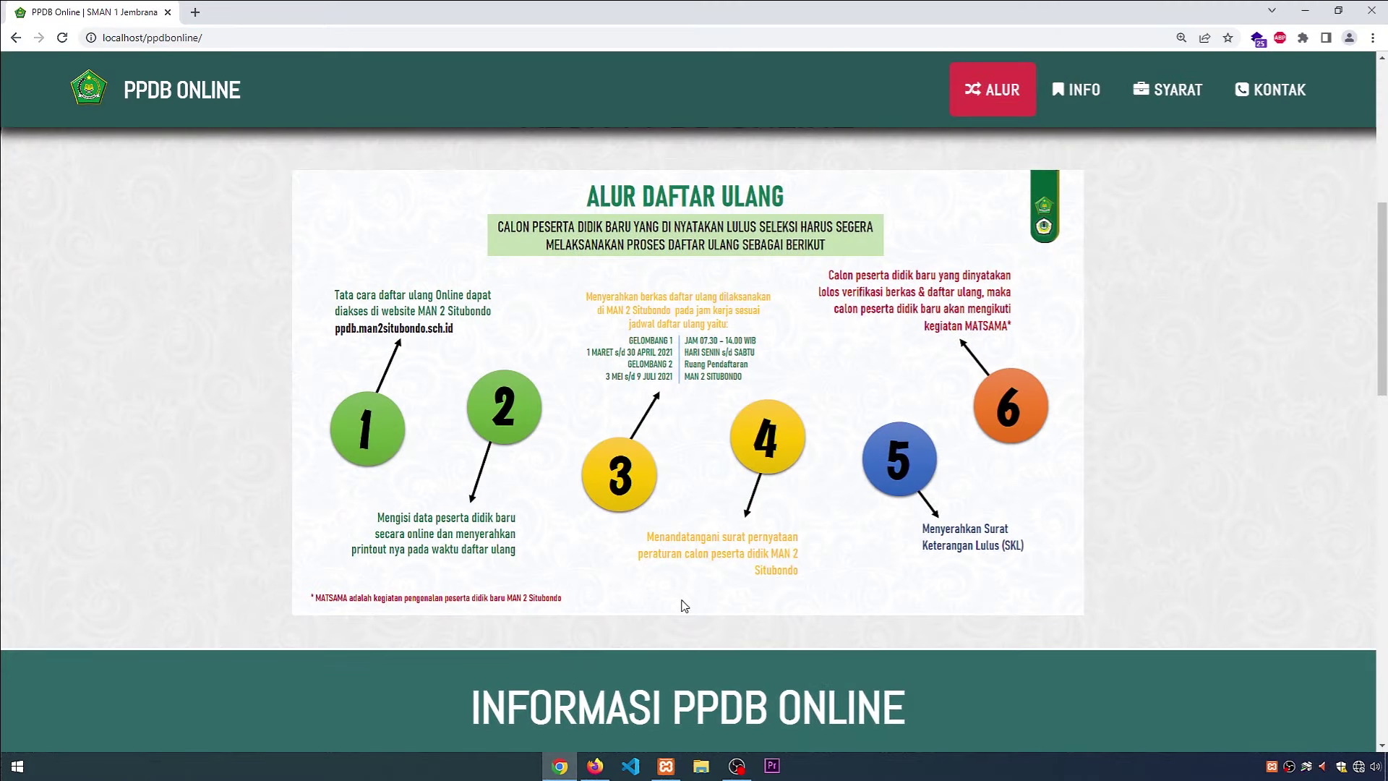
pyautogui.scroll(7, 651, 597)
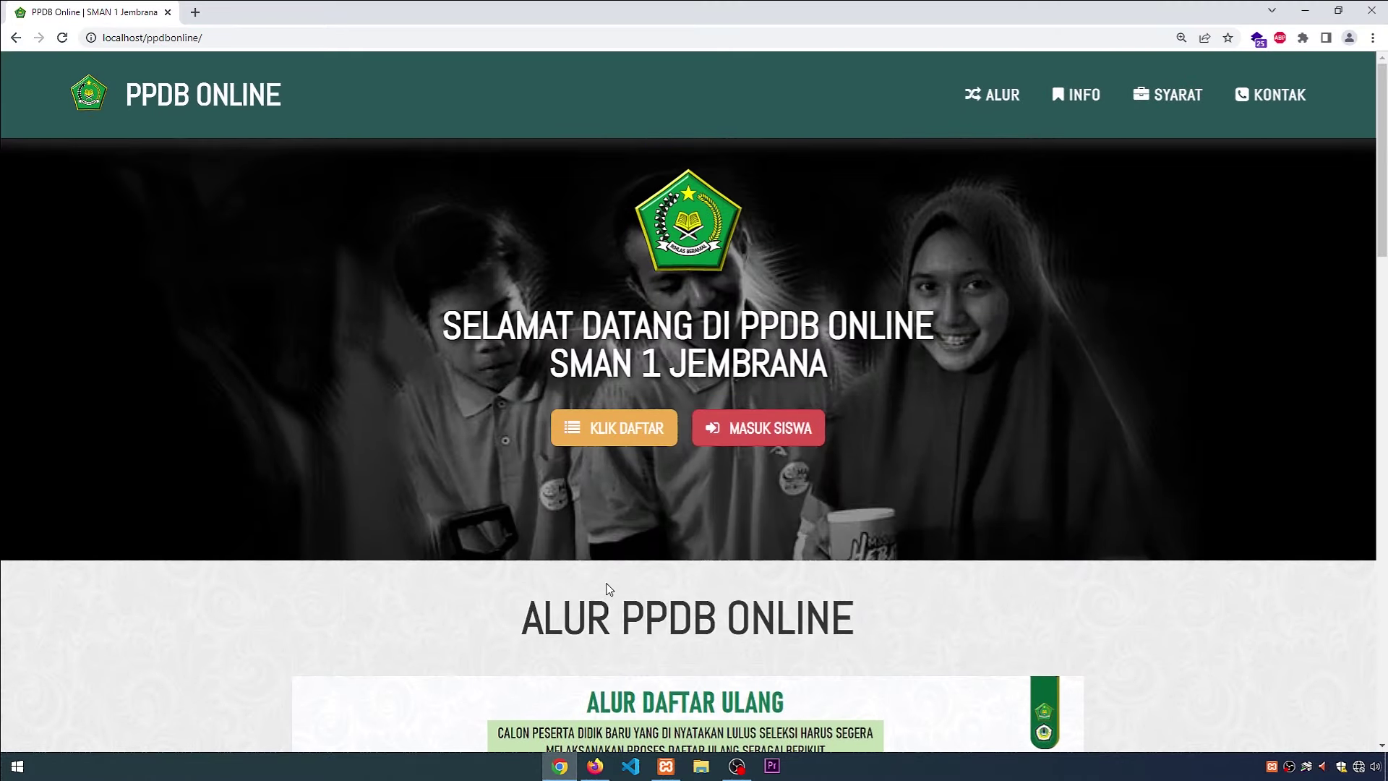
pyautogui.scroll(-5, 549, 557)
pyautogui.scroll(5, 525, 529)
pyautogui.scroll(-3, 542, 564)
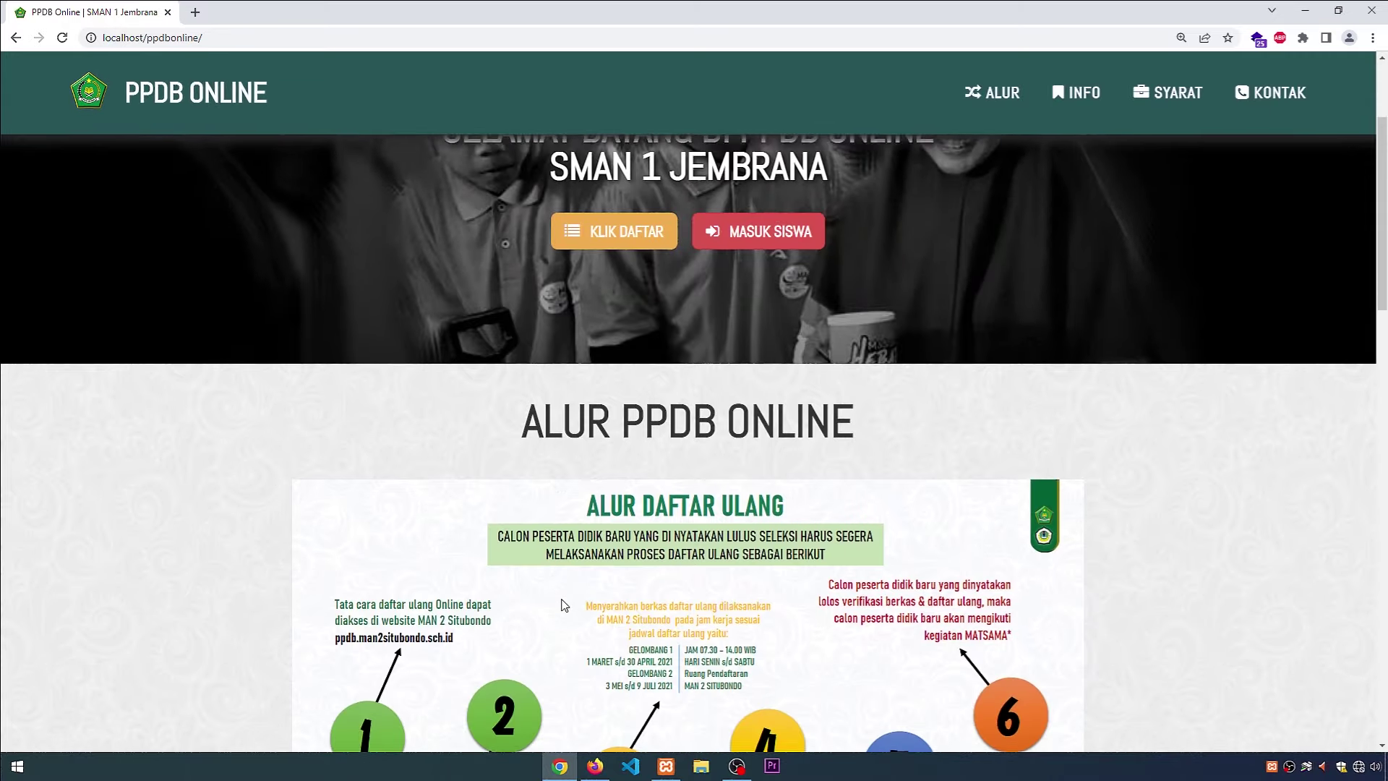
pyautogui.scroll(3, 565, 606)
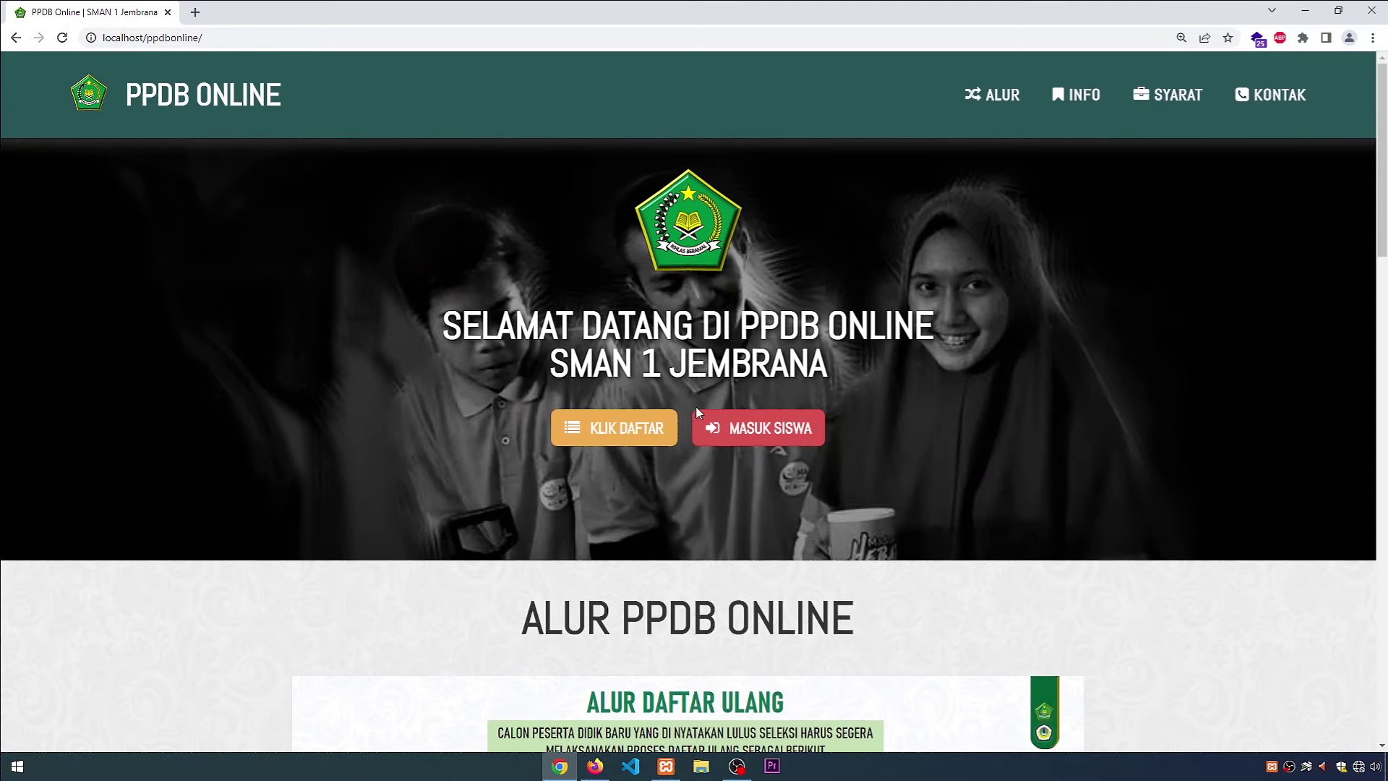
pyautogui.scroll(-2, 615, 480)
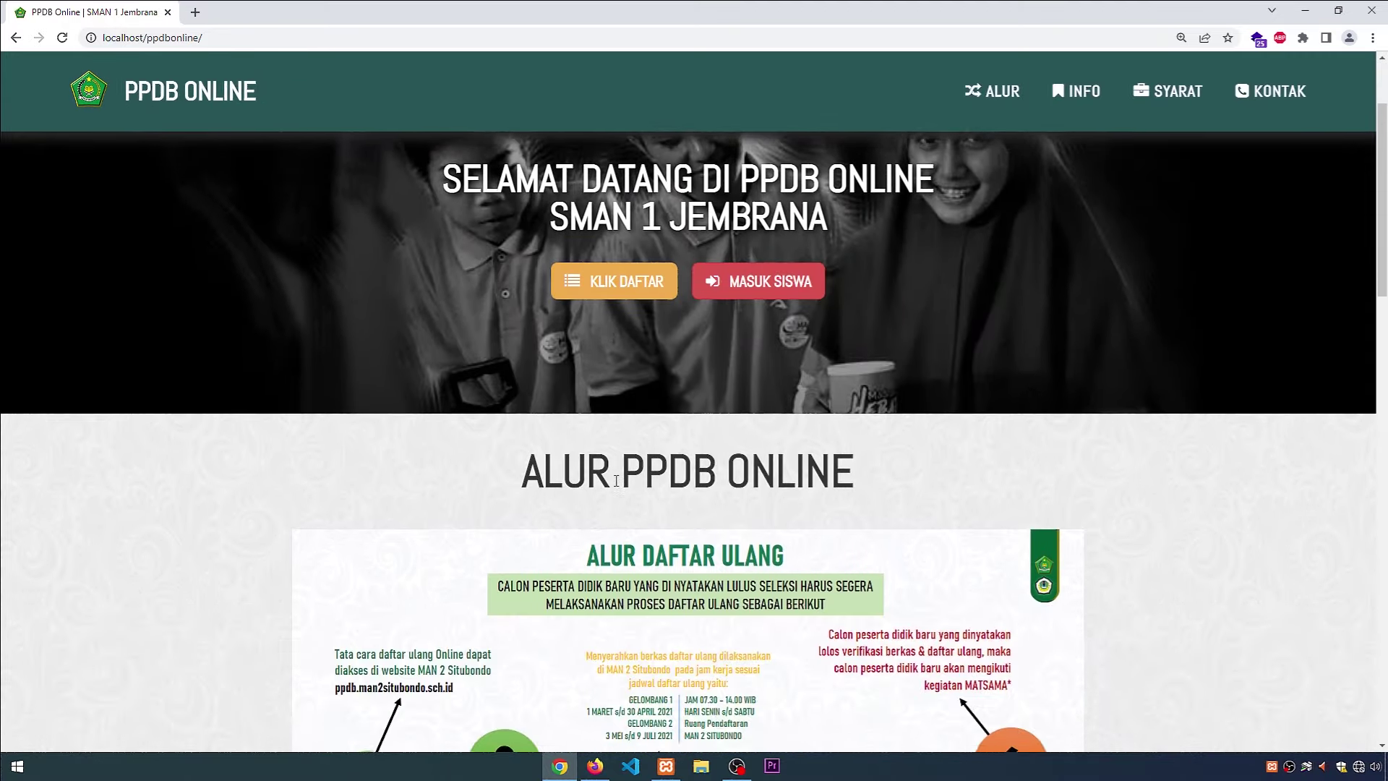
pyautogui.scroll(-2, 616, 480)
pyautogui.scroll(-3, 618, 484)
pyautogui.scroll(7, 636, 550)
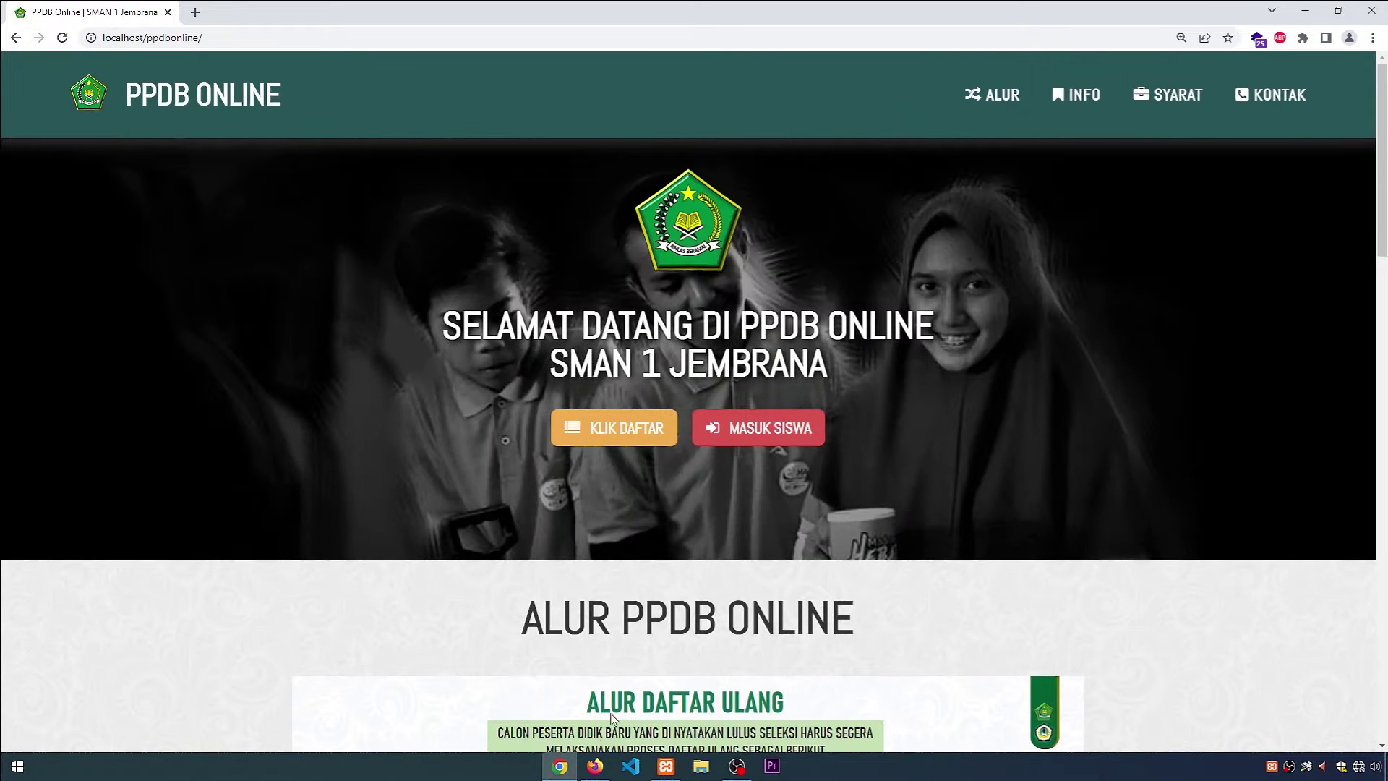
pyautogui.click(595, 765)
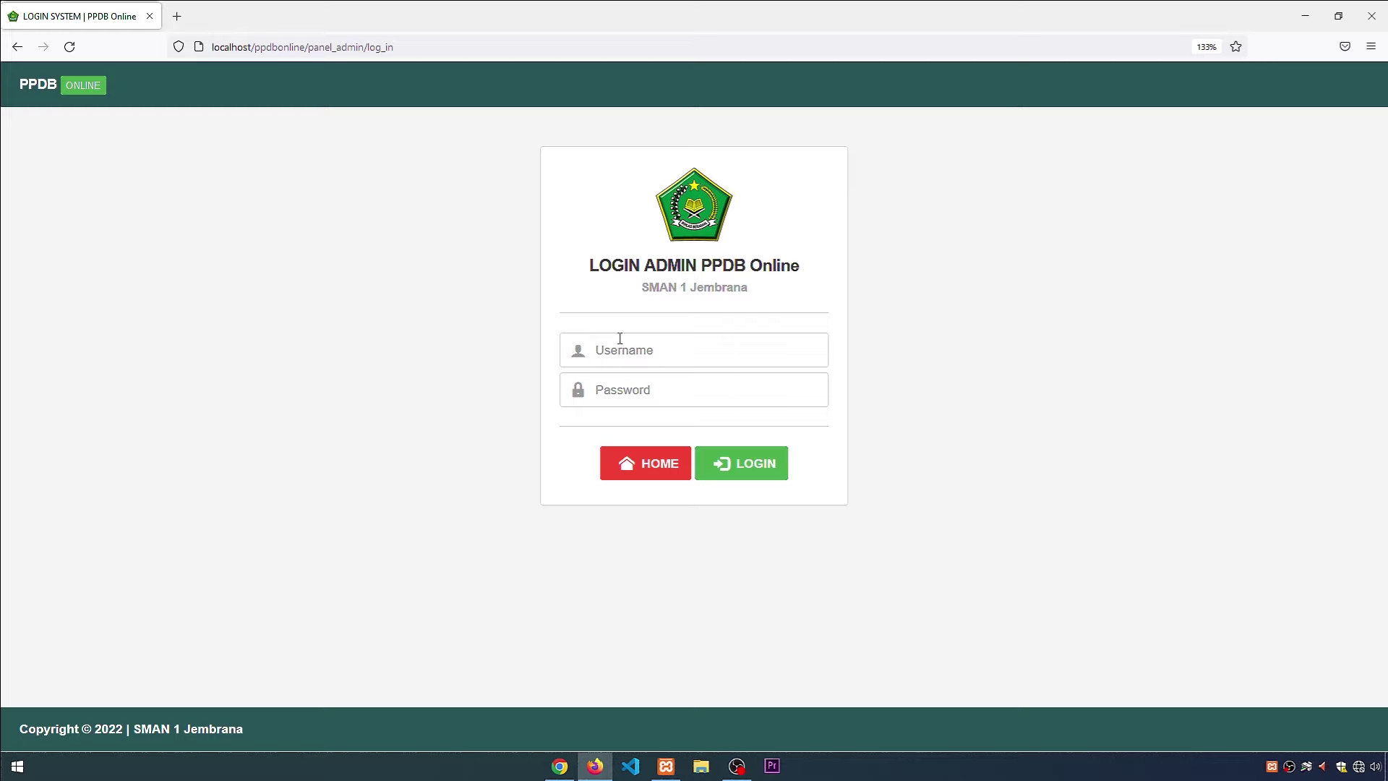
# Log in to the admin panel with the administrator username and password
pyautogui.click(620, 339)
pyautogui.click(438, 341)
pyautogui.click(639, 352)
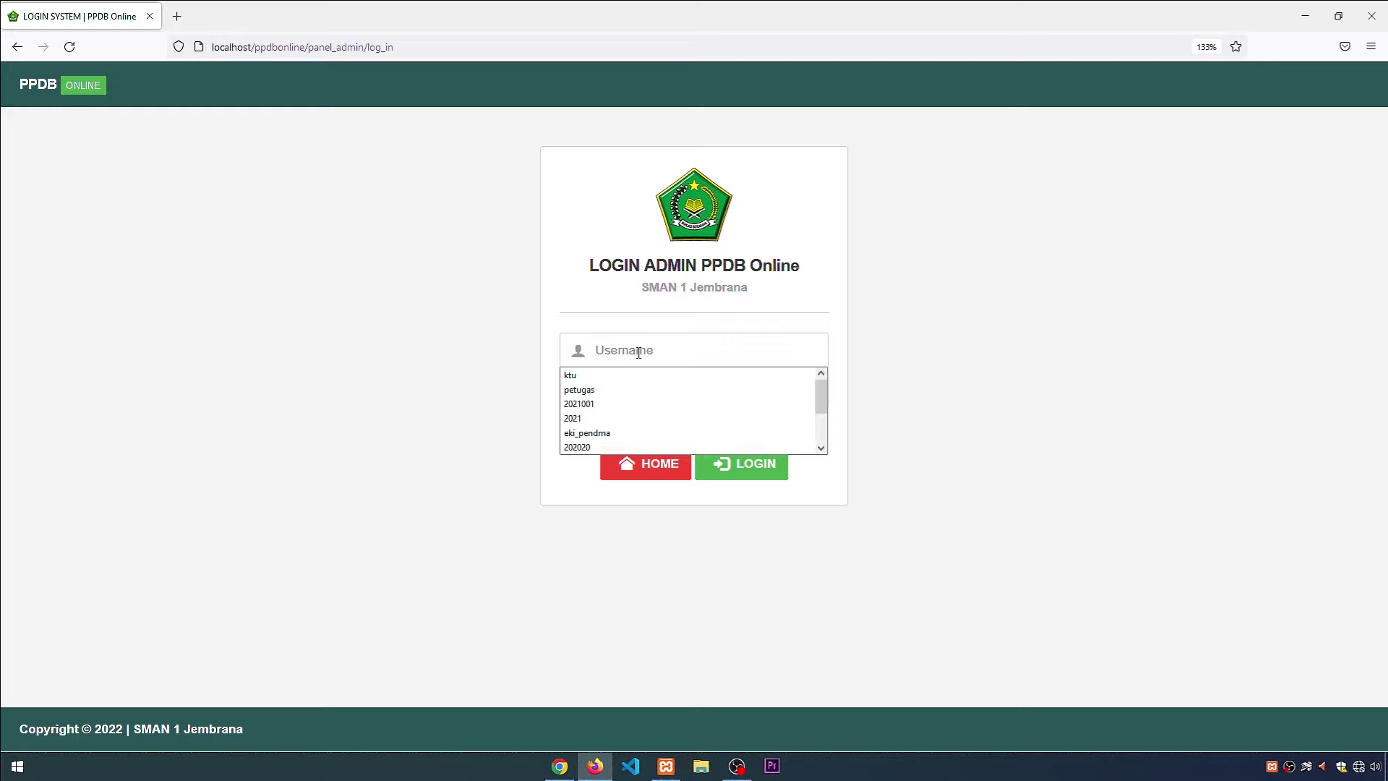
pyautogui.write('roo')
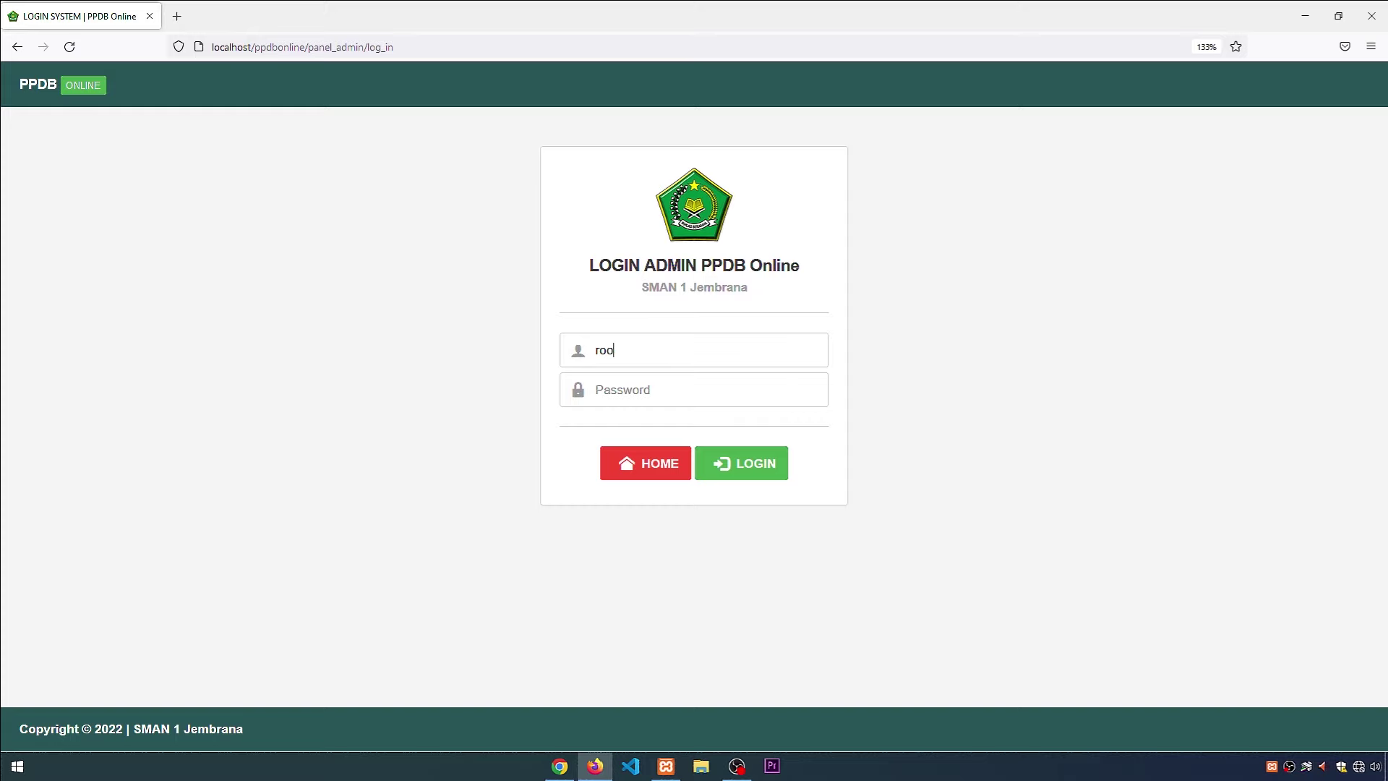
pyautogui.press('BackSpace')
pyautogui.press('BackSpace')
pyautogui.press('BackSpace')
pyautogui.click(606, 345)
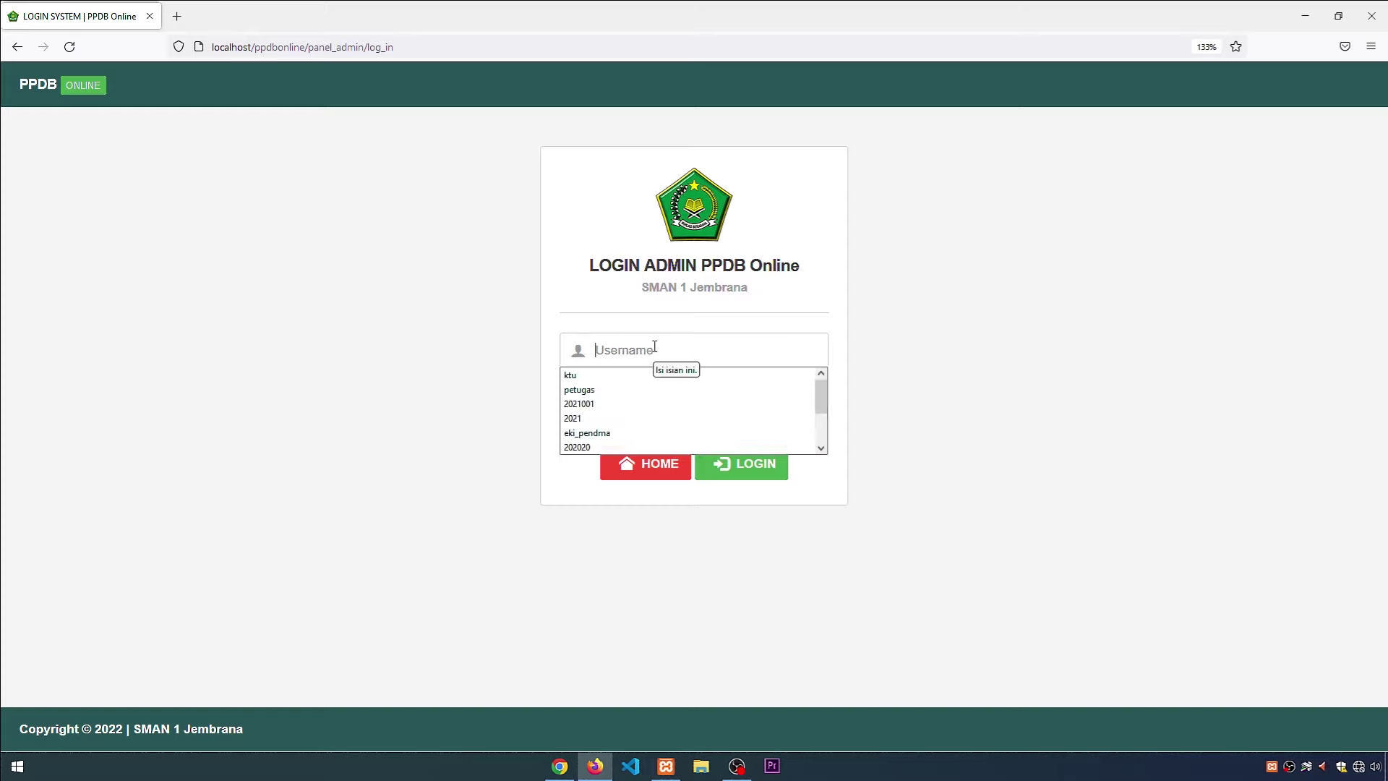
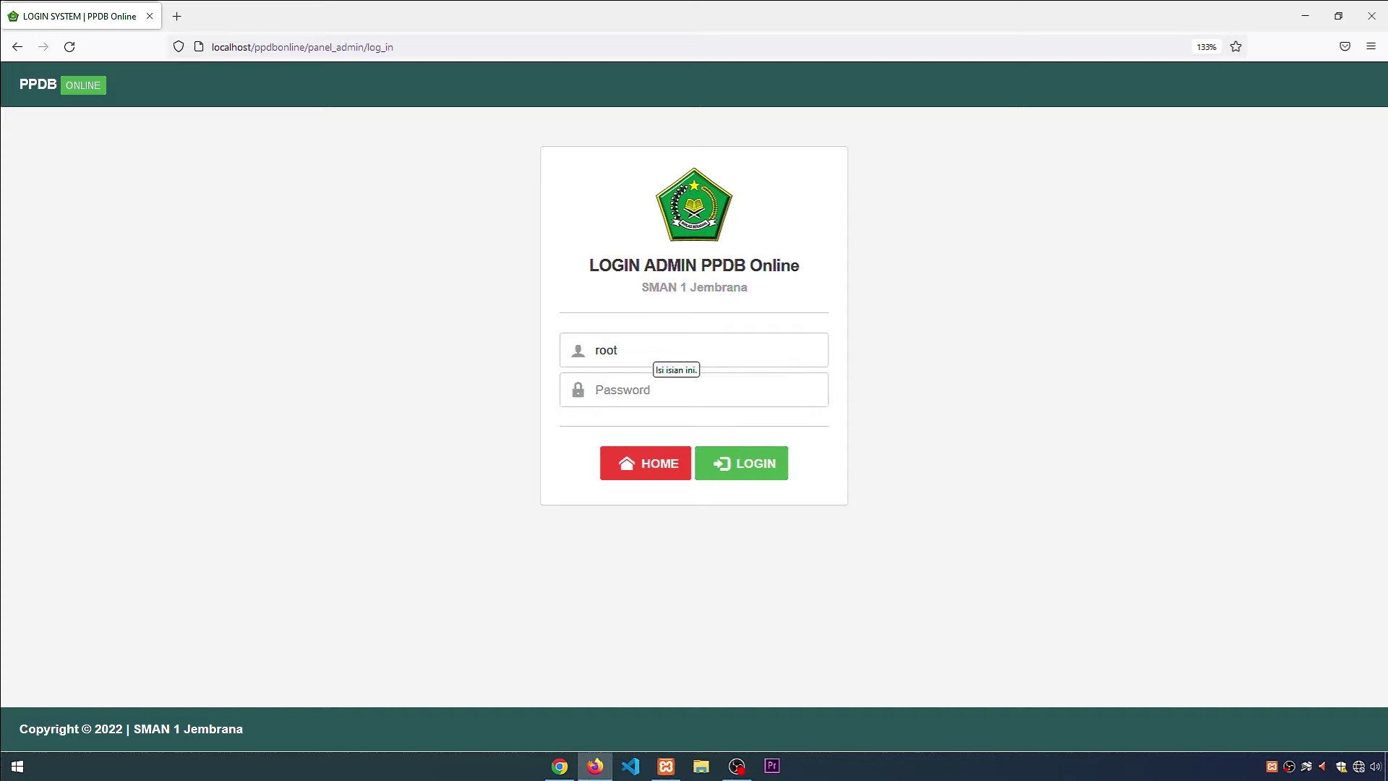
pyautogui.press('Tab')
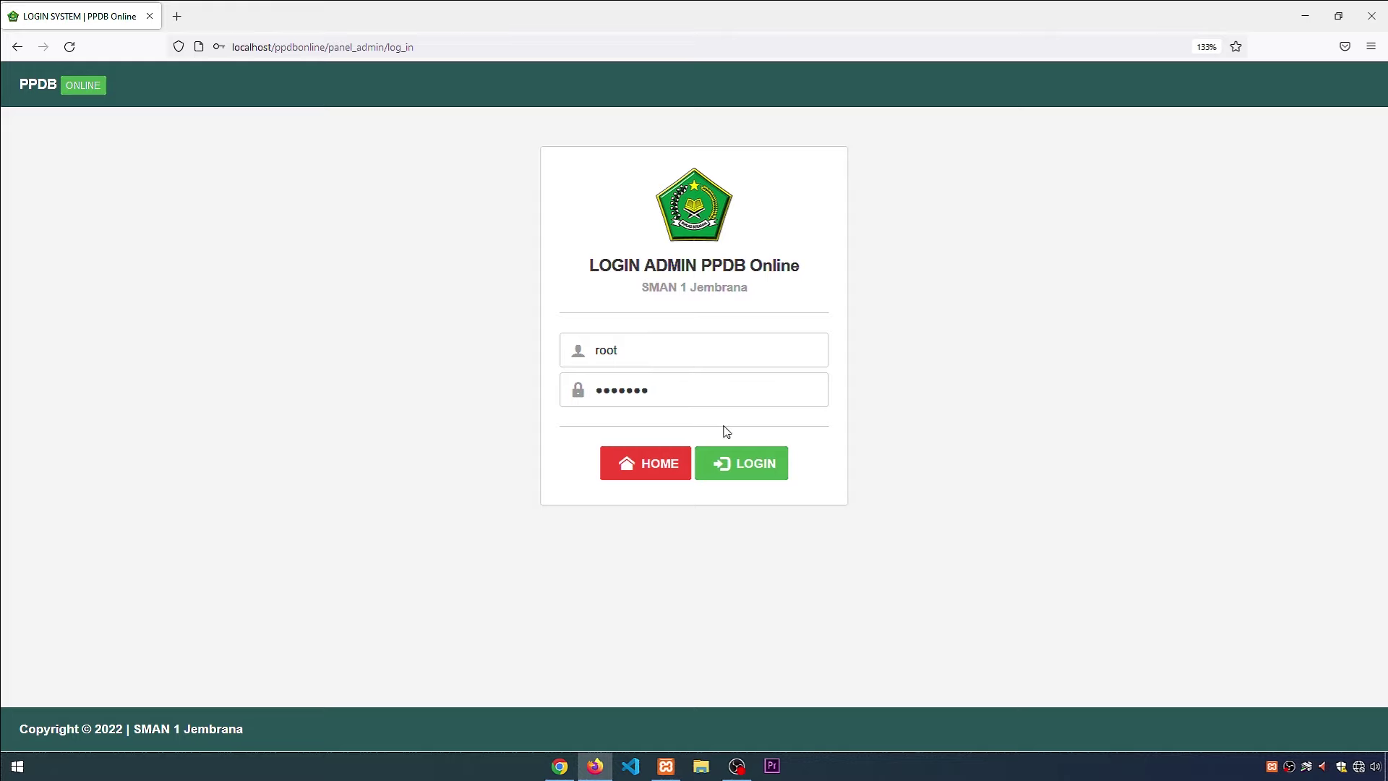
pyautogui.click(733, 452)
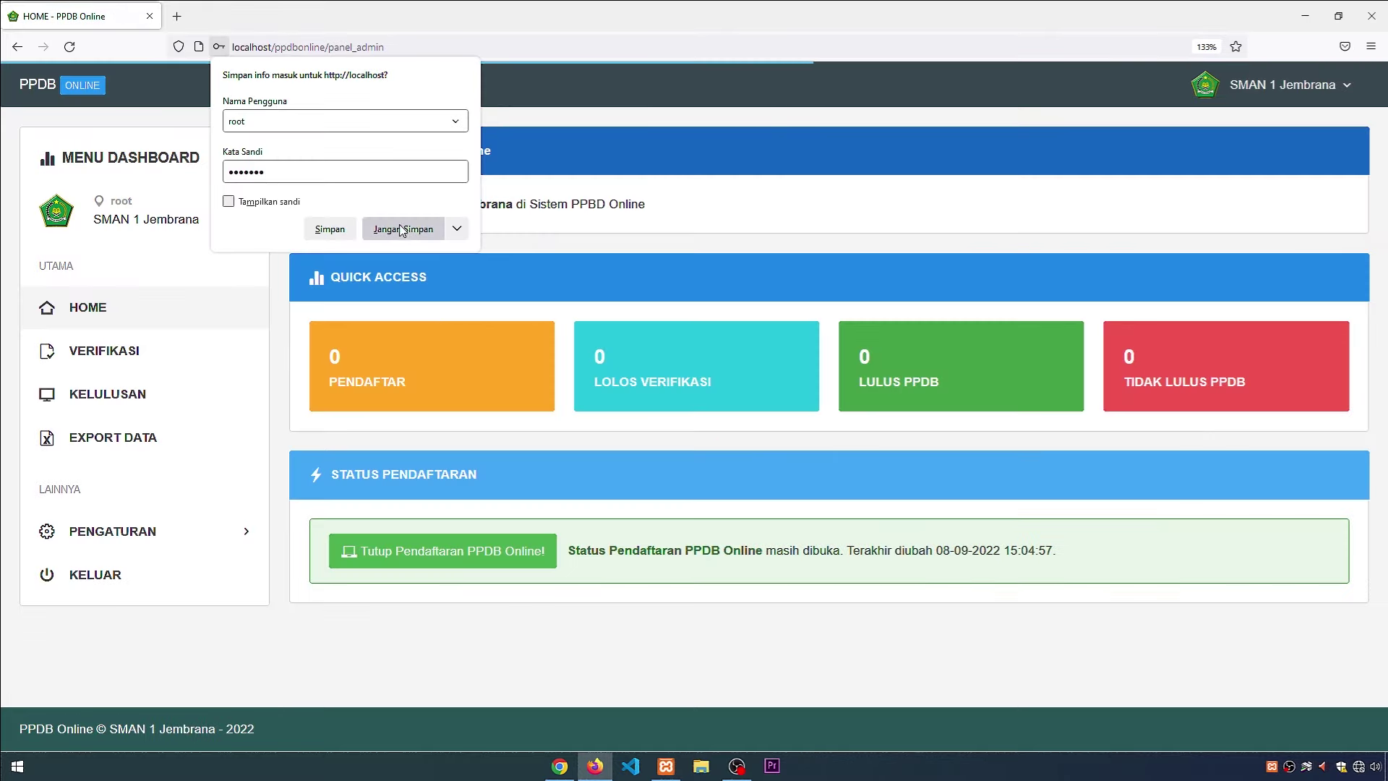
# Decline saving the login, look over the Verifikasi, Kelulusan and Export Data pages, then return to Chrome
pyautogui.click(394, 228)
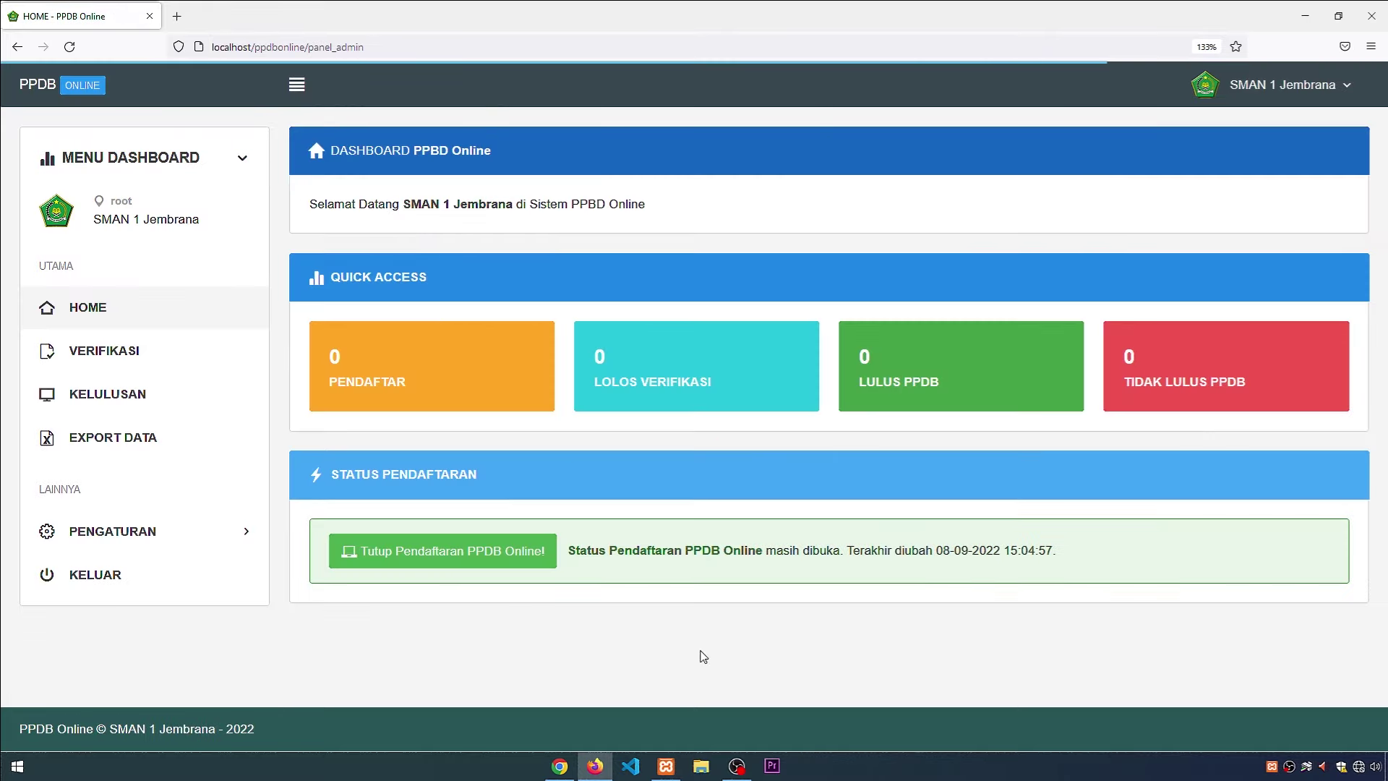
pyautogui.click(118, 352)
pyautogui.click(165, 397)
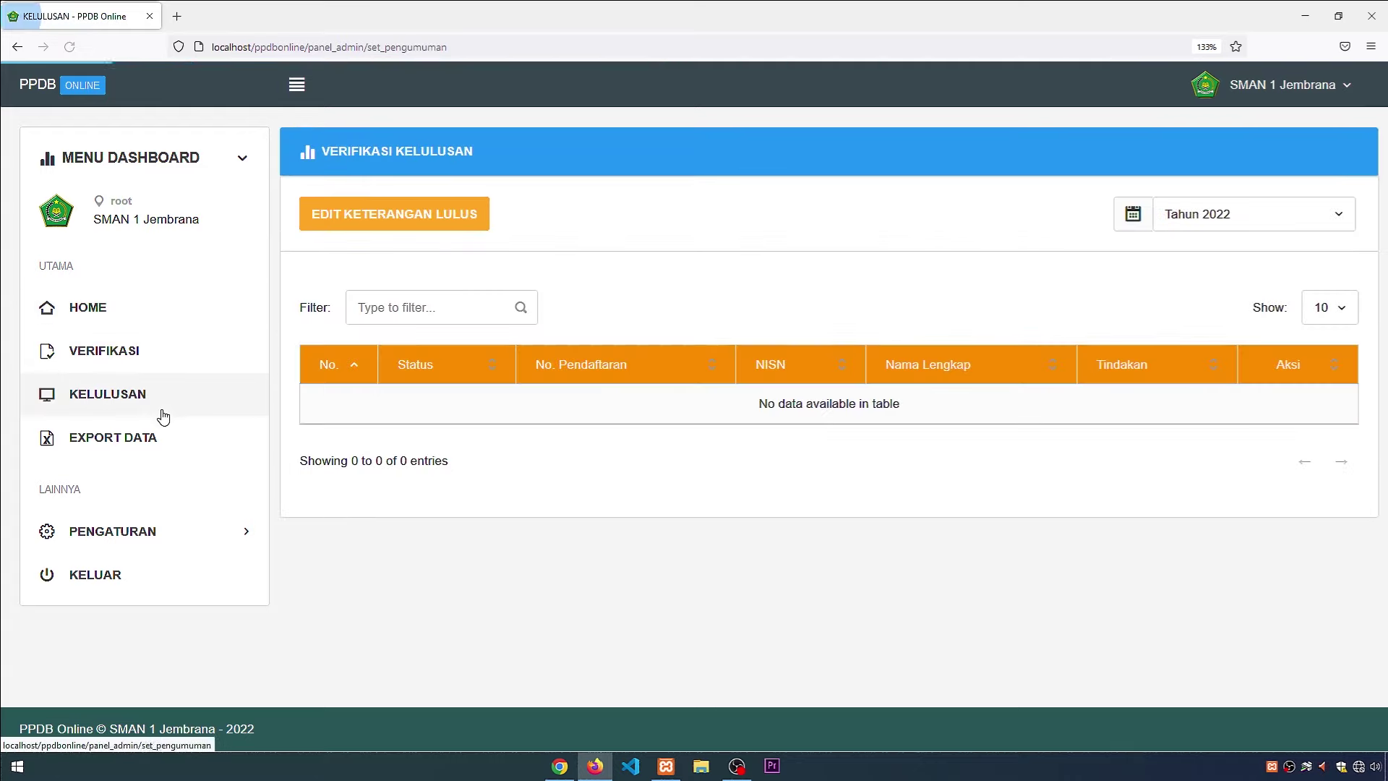
pyautogui.click(155, 455)
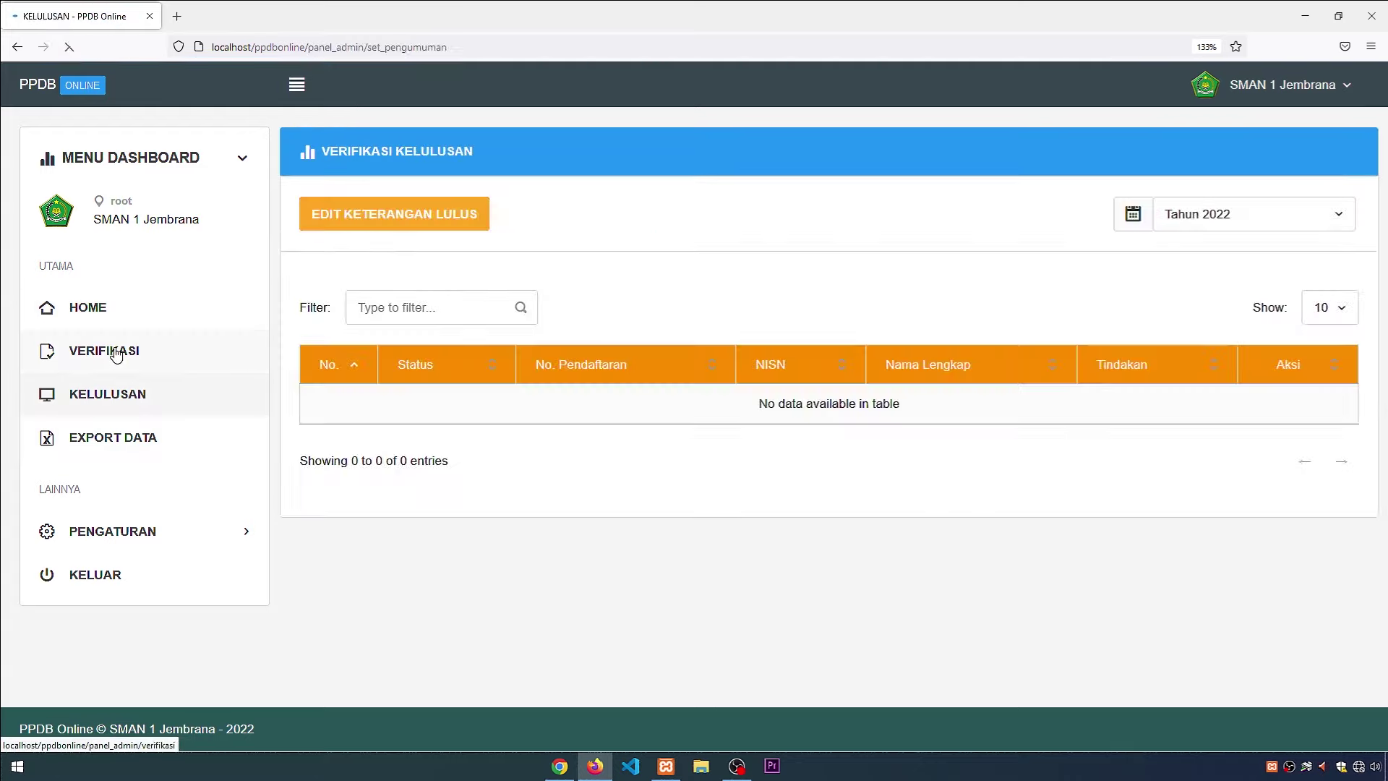
pyautogui.click(73, 352)
pyautogui.click(560, 765)
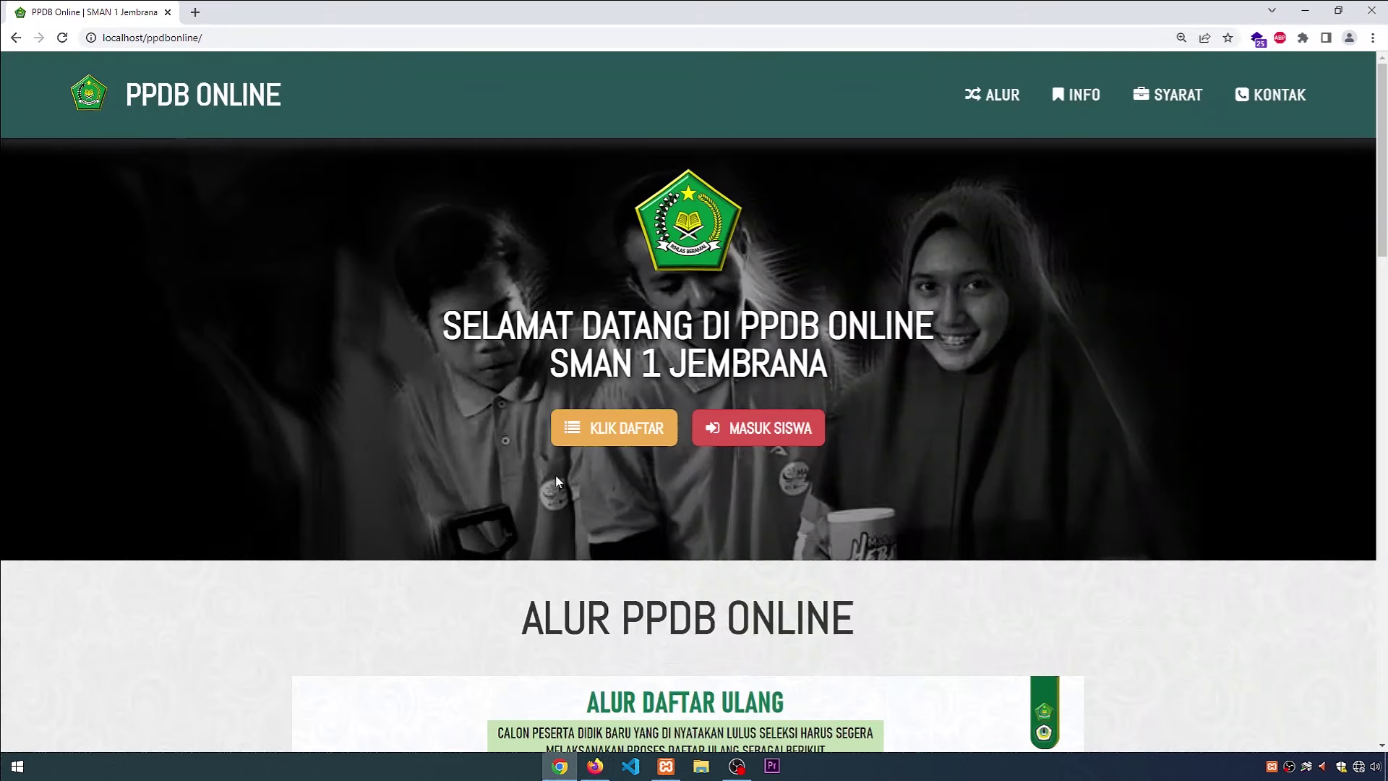
# Start a registration via KLIK DAFTAR, accept the terms, and continue to the Data Siswa form
pyautogui.click(609, 439)
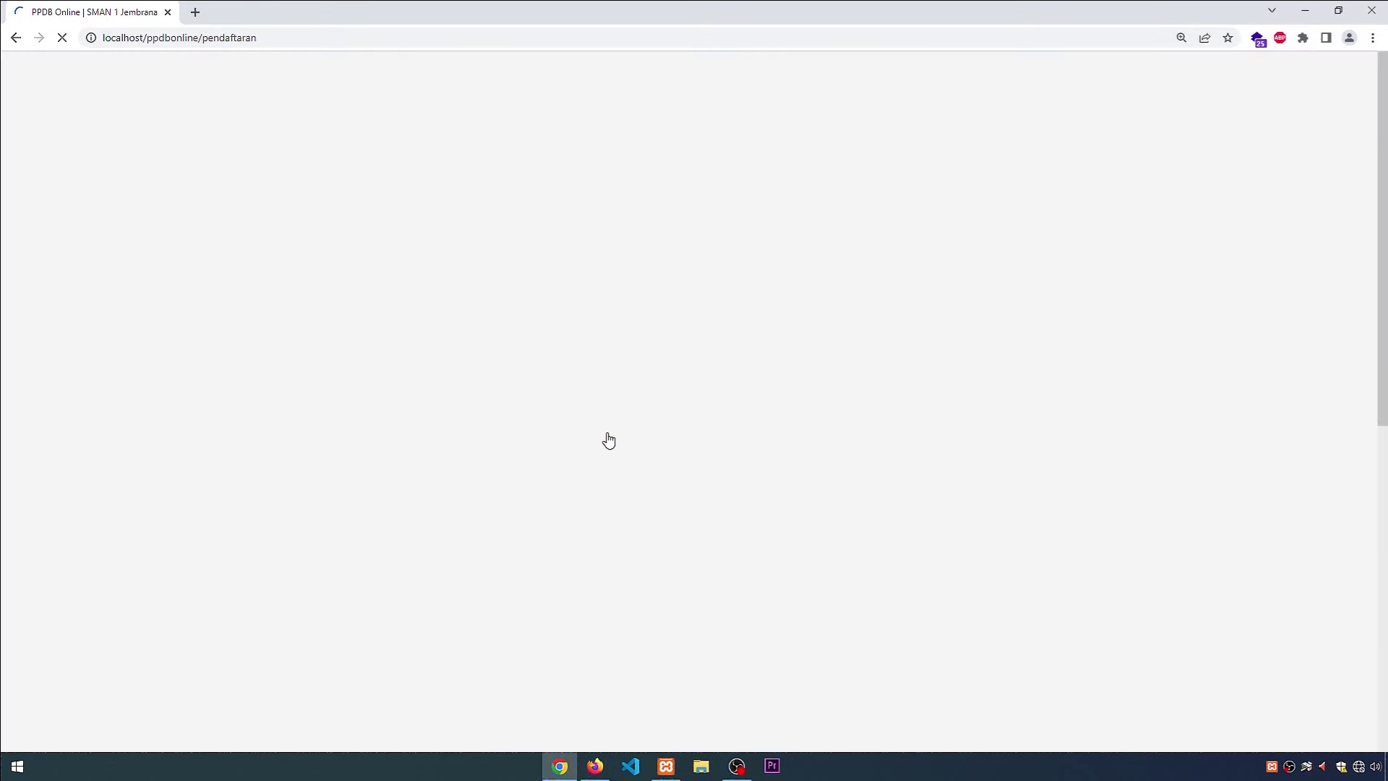
pyautogui.scroll(-6, 758, 544)
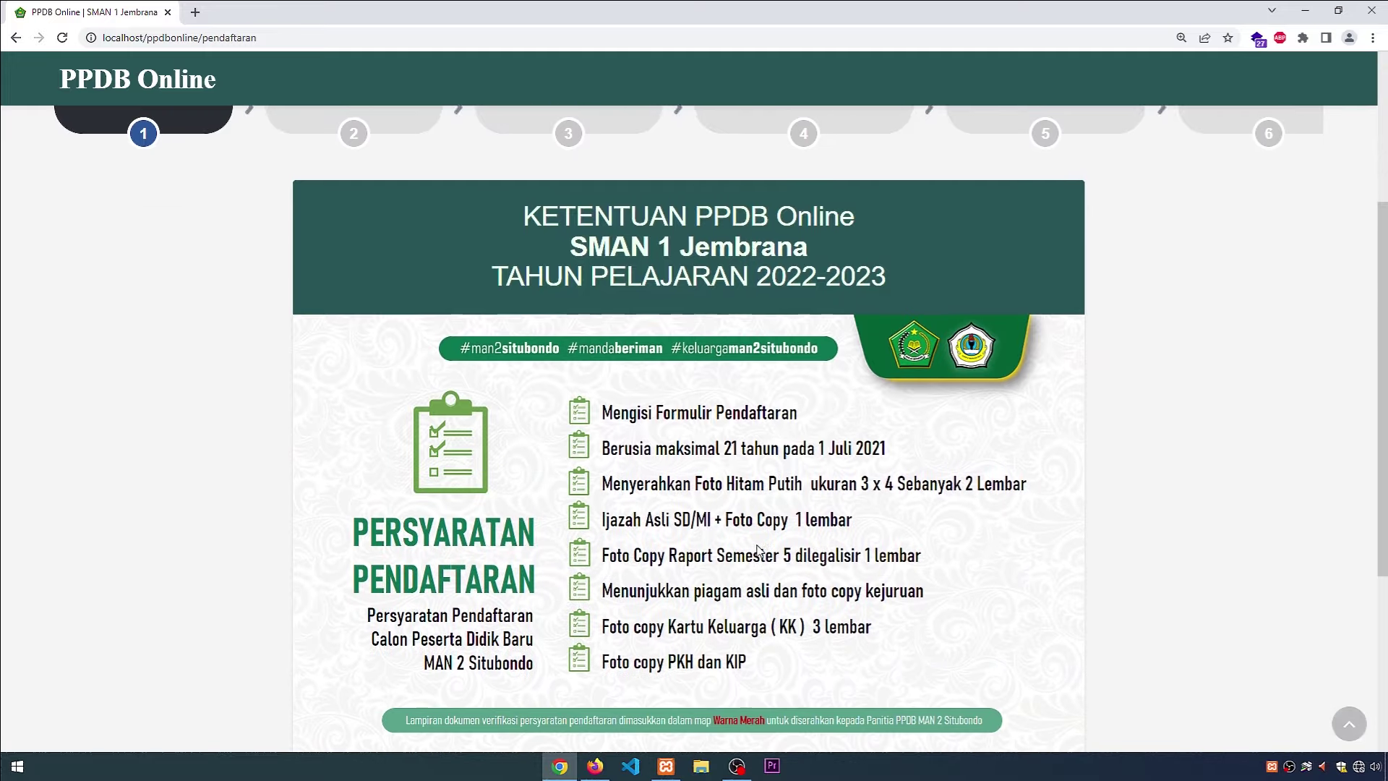
pyautogui.scroll(-2, 758, 544)
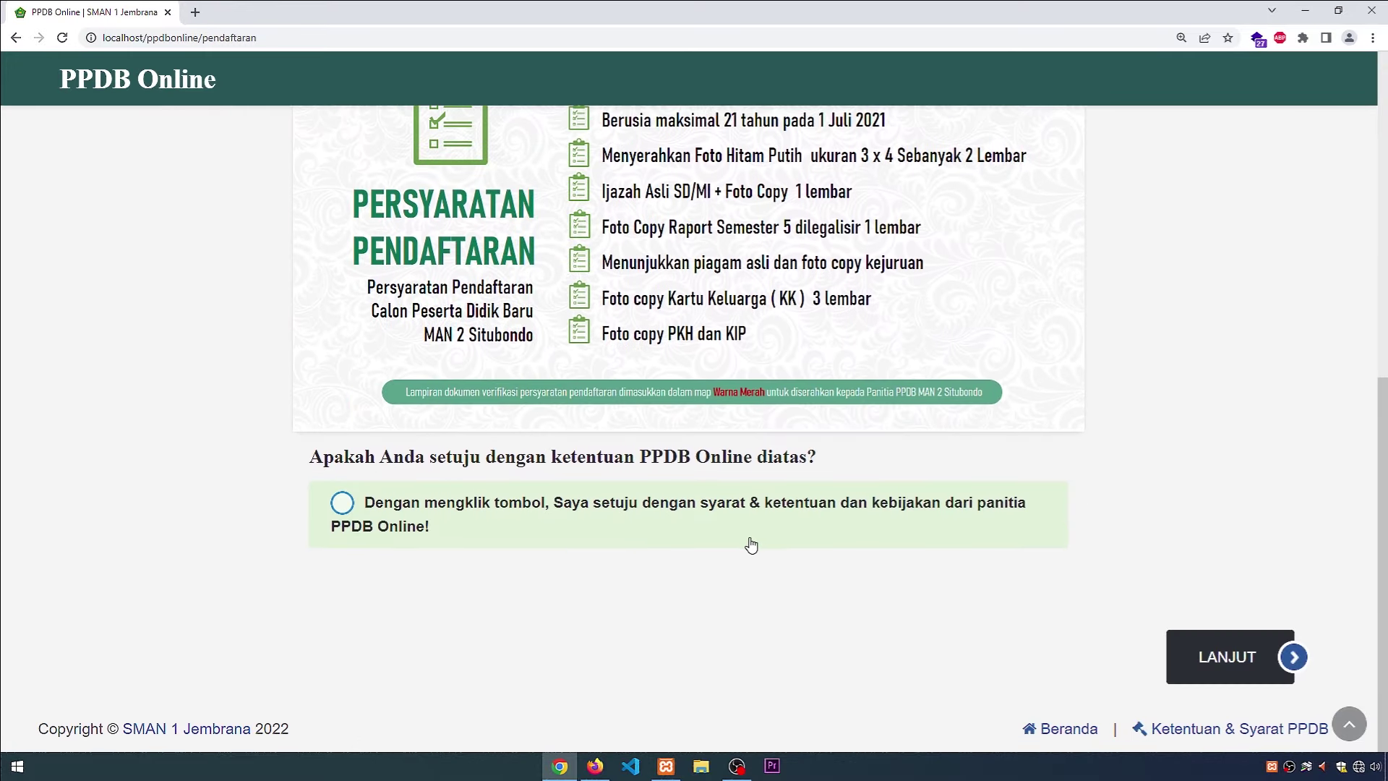
pyautogui.click(342, 503)
pyautogui.click(1228, 656)
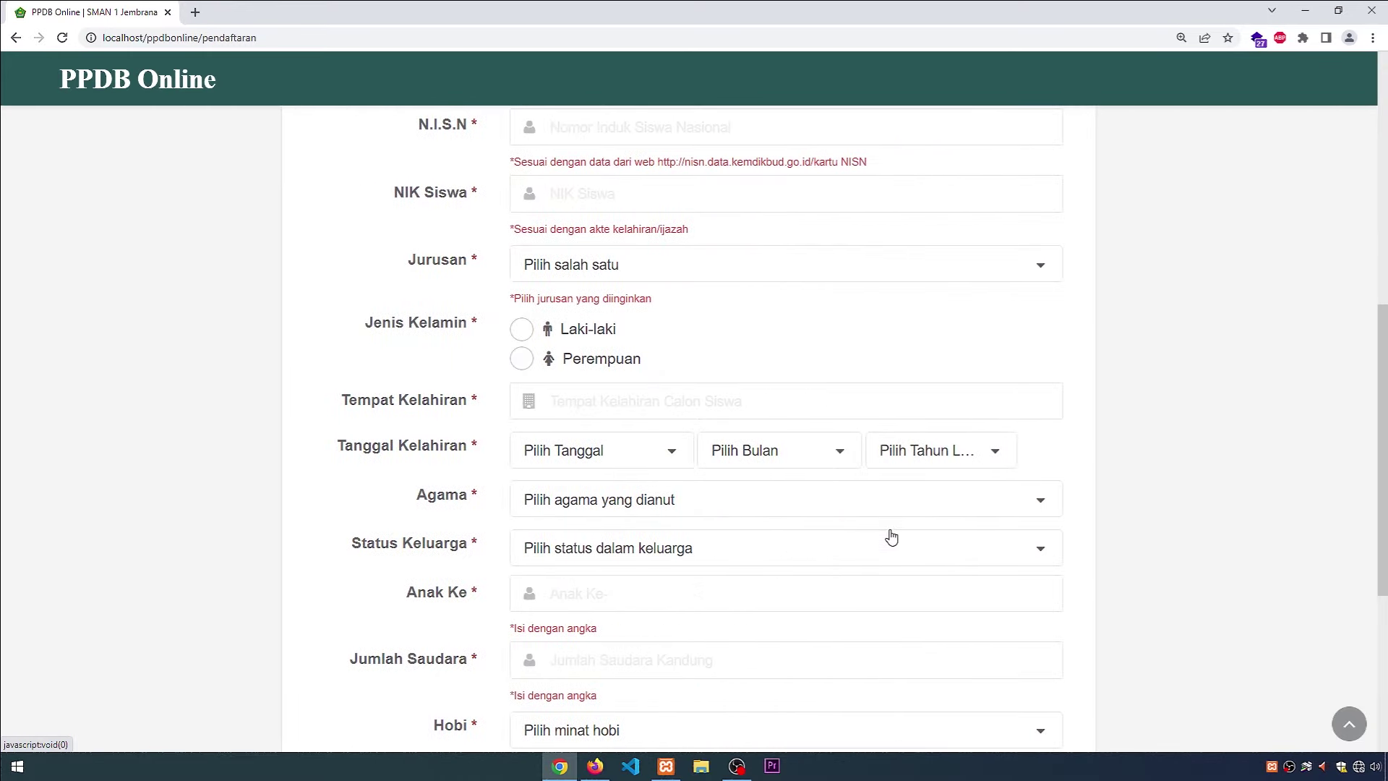
pyautogui.scroll(7, 678, 481)
# Enter the student's full name and NISN number
pyautogui.scroll(-2, 571, 426)
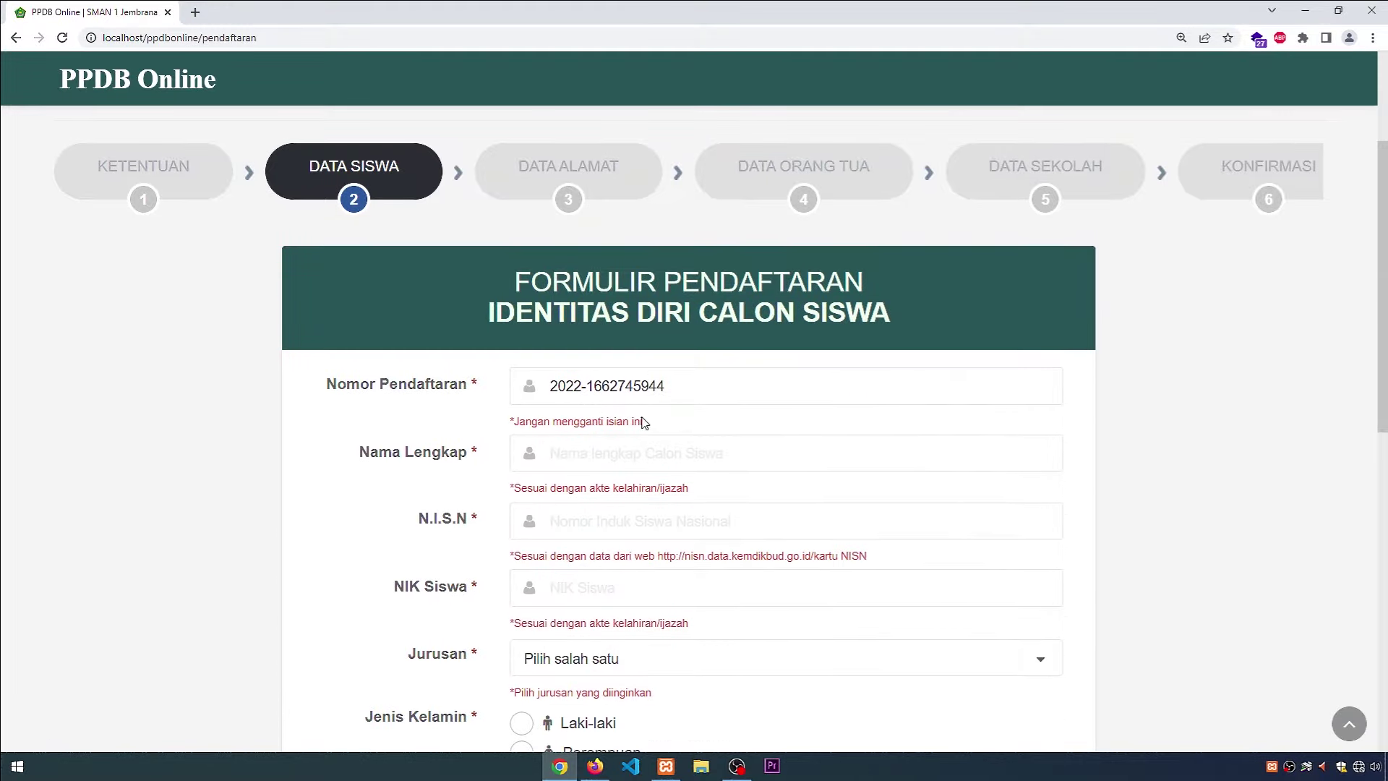
pyautogui.click(592, 450)
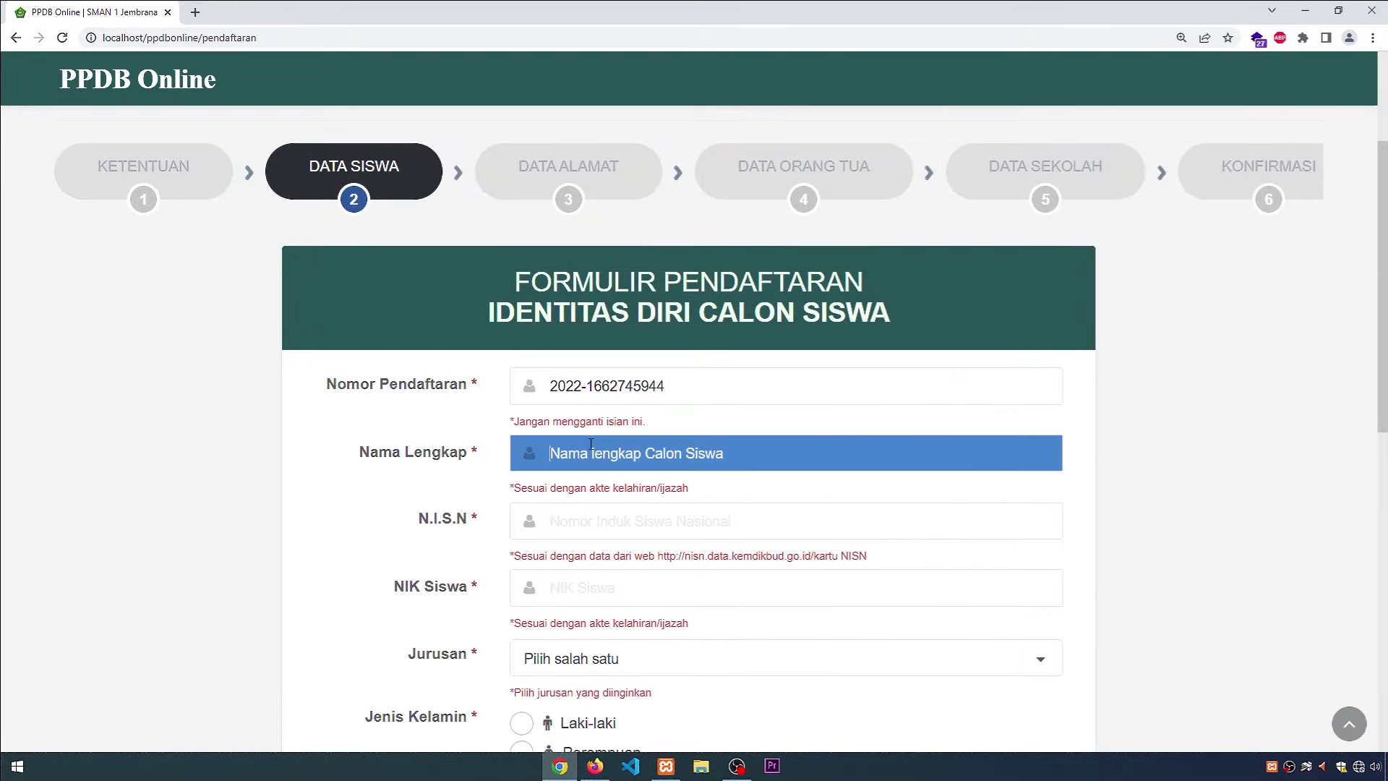
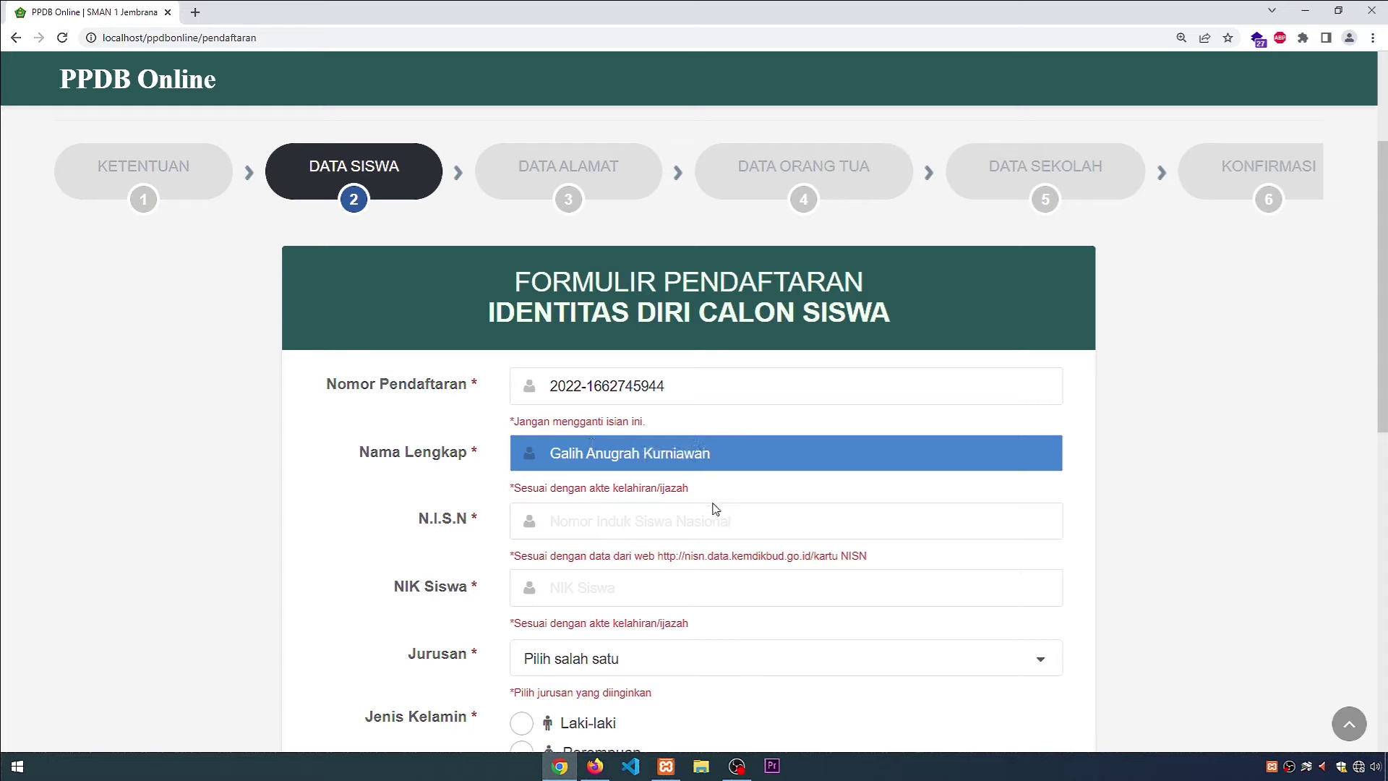
pyautogui.click(710, 512)
pyautogui.write('123456789')
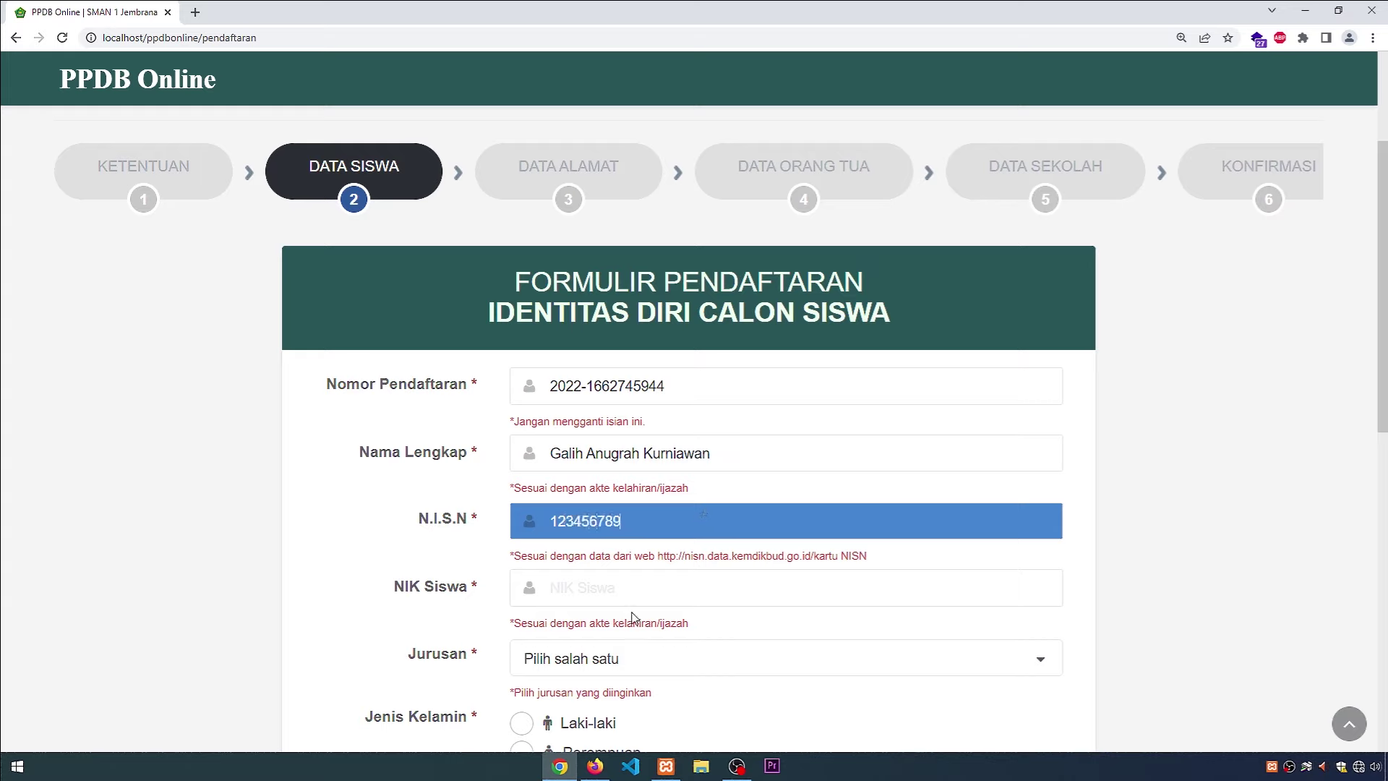
# Fill NIK Siswa by pasting the NISN digits plus extra digits, and choose UMUM as Jurusan
pyautogui.click(629, 587)
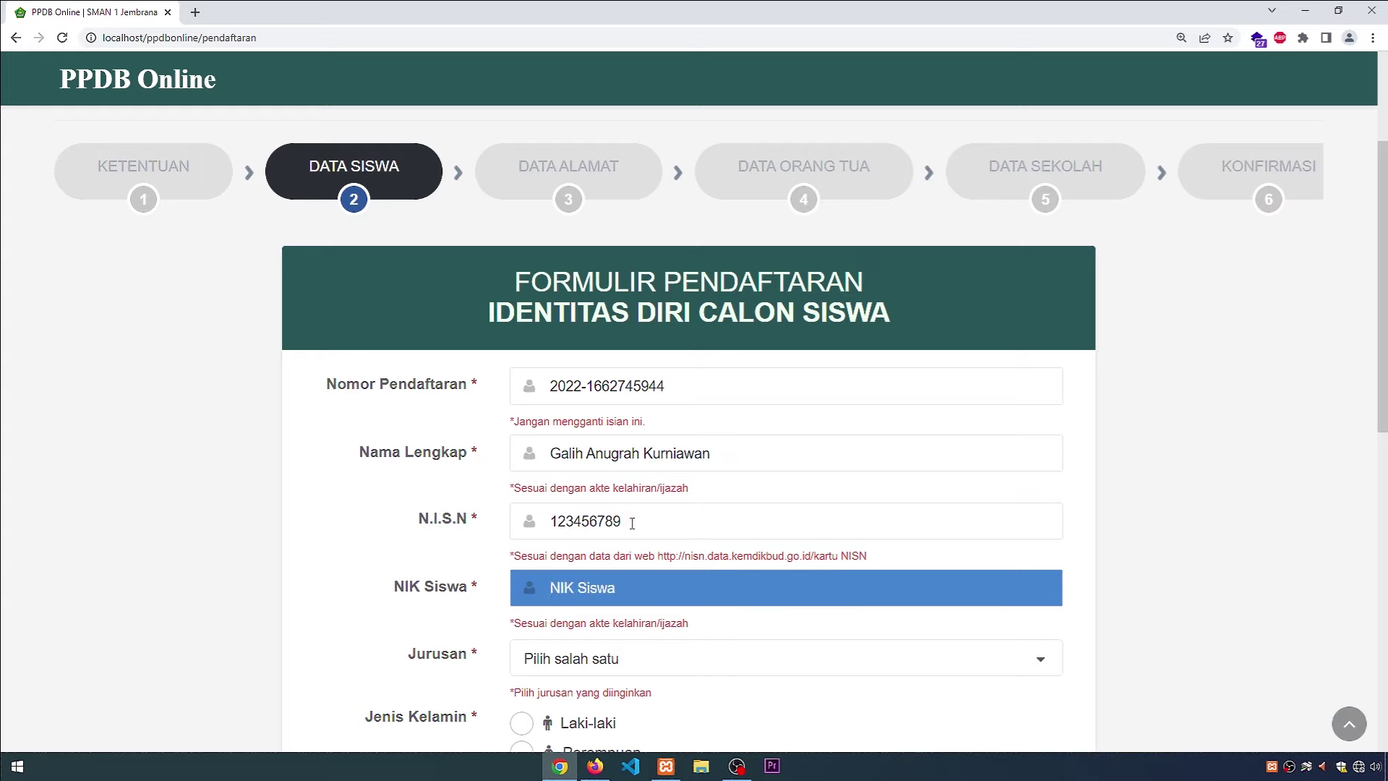
pyautogui.moveTo(632, 523); pyautogui.dragTo(535, 515)
pyautogui.hotkey('ctrl', 'c')
pyautogui.click(594, 582)
pyautogui.hotkey('ctrl', 'v')
pyautogui.write('123')
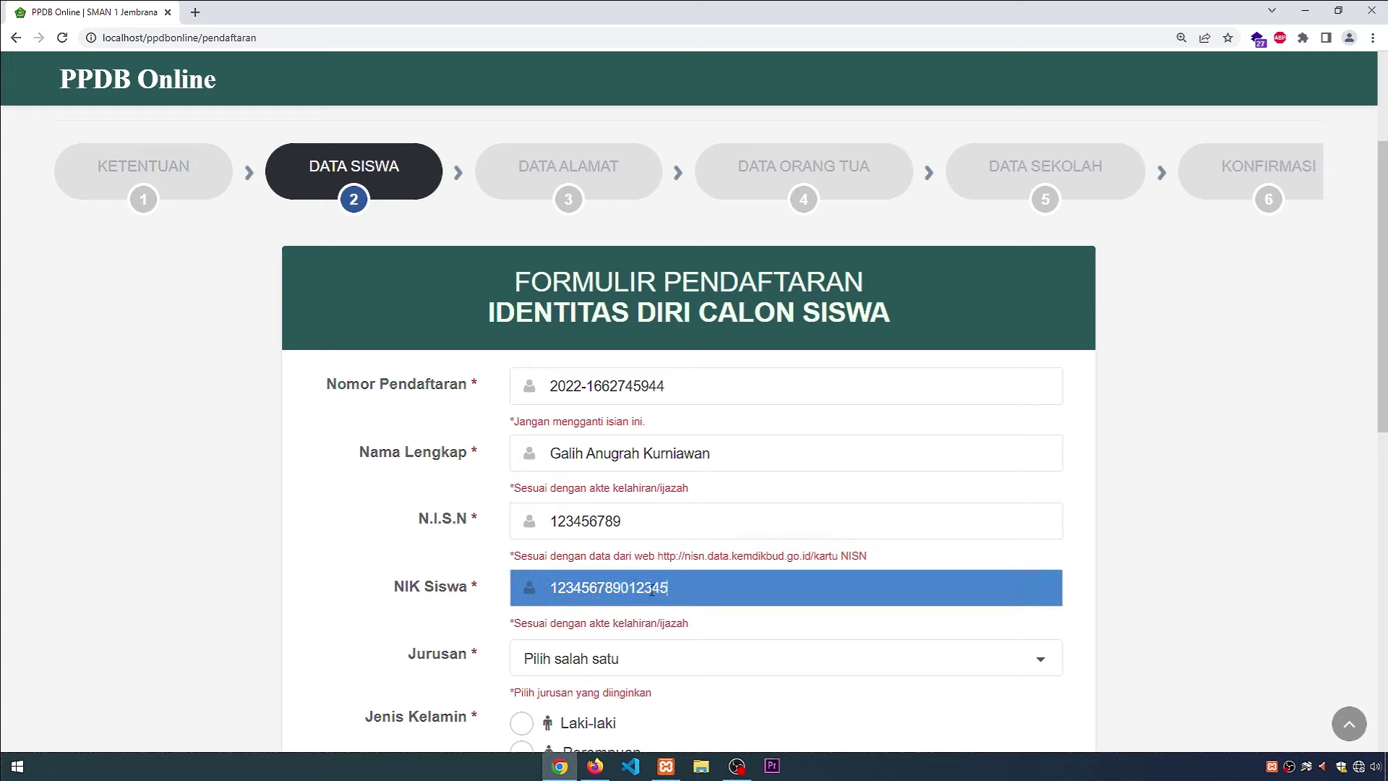
pyautogui.click(617, 659)
pyautogui.click(588, 508)
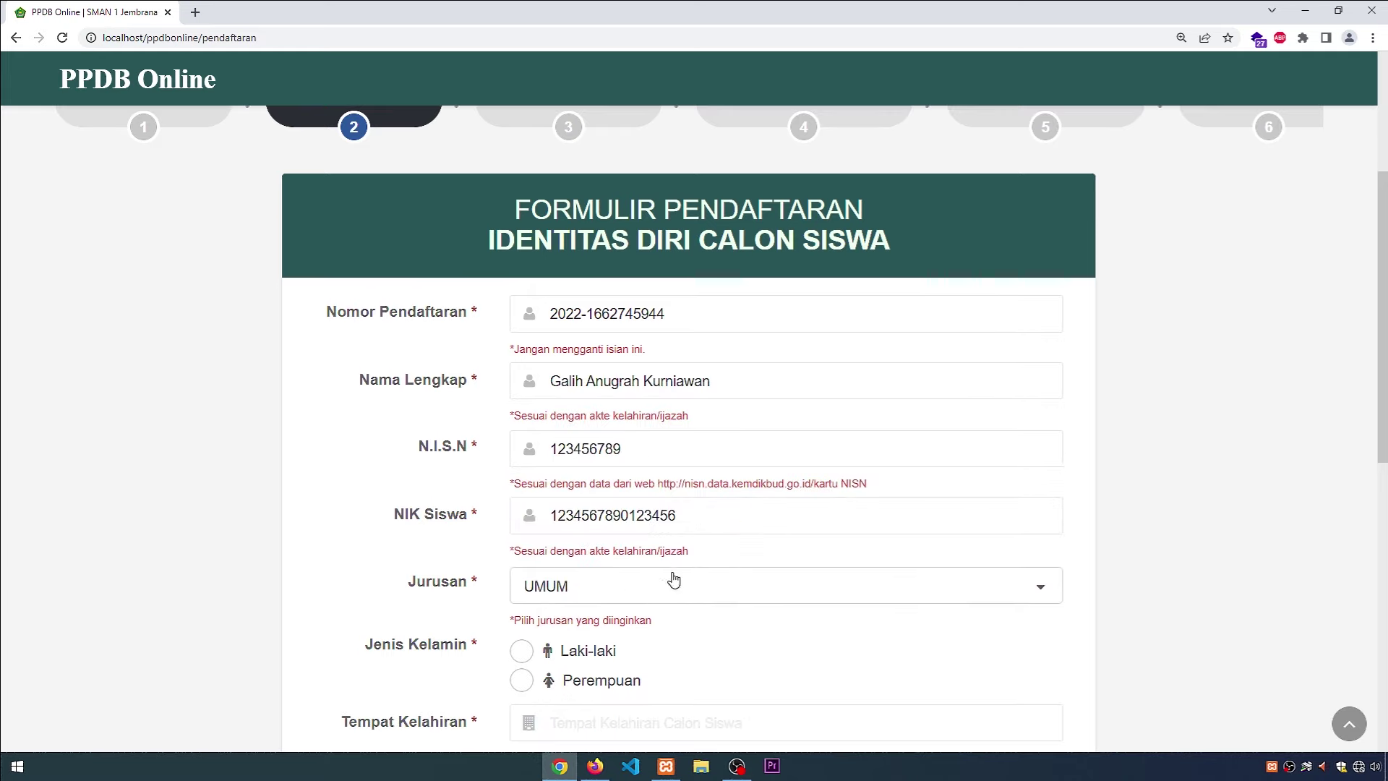
pyautogui.scroll(-2, 673, 579)
# Set gender Laki-laki, birthplace Jembrana and birth date 01 Januari 1990
pyautogui.click(522, 496)
pyautogui.scroll(-2, 637, 559)
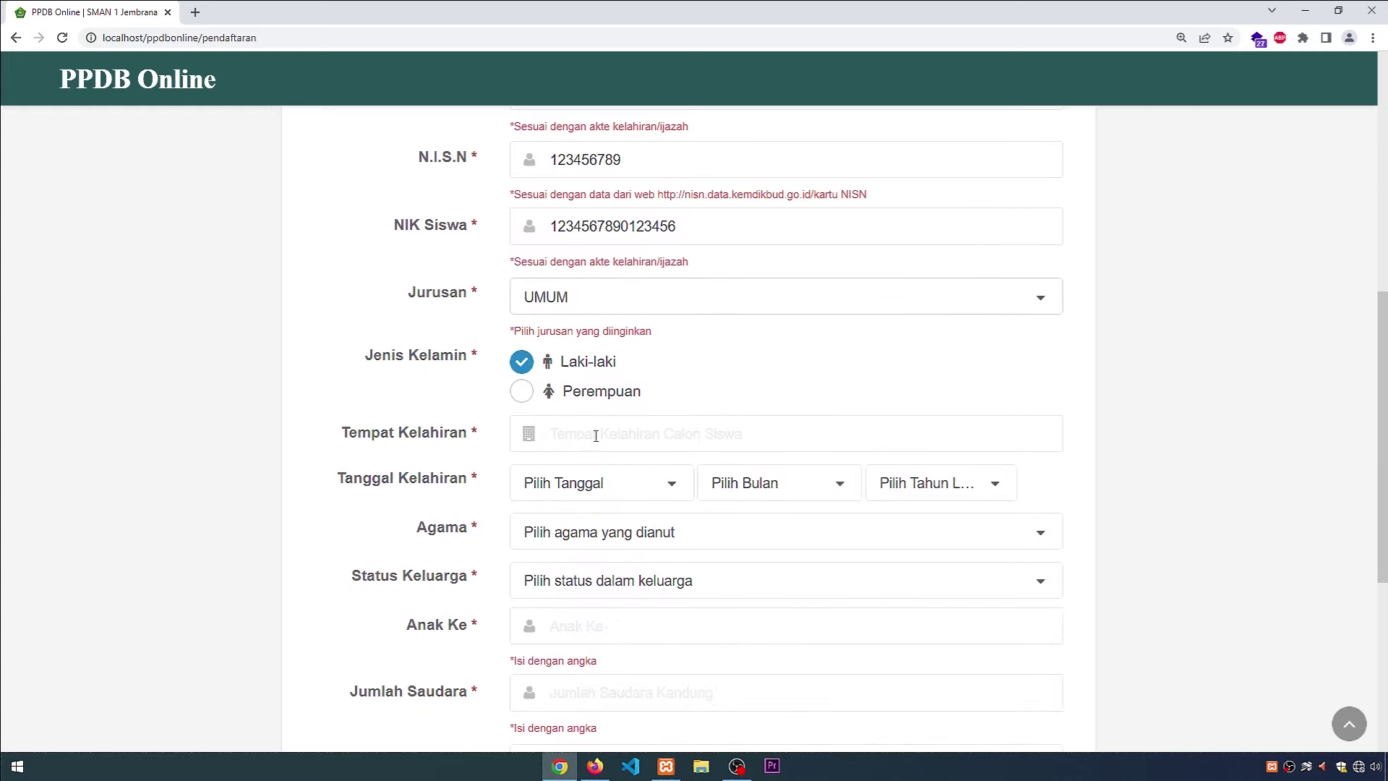
pyautogui.click(596, 428)
pyautogui.write('Jemb')
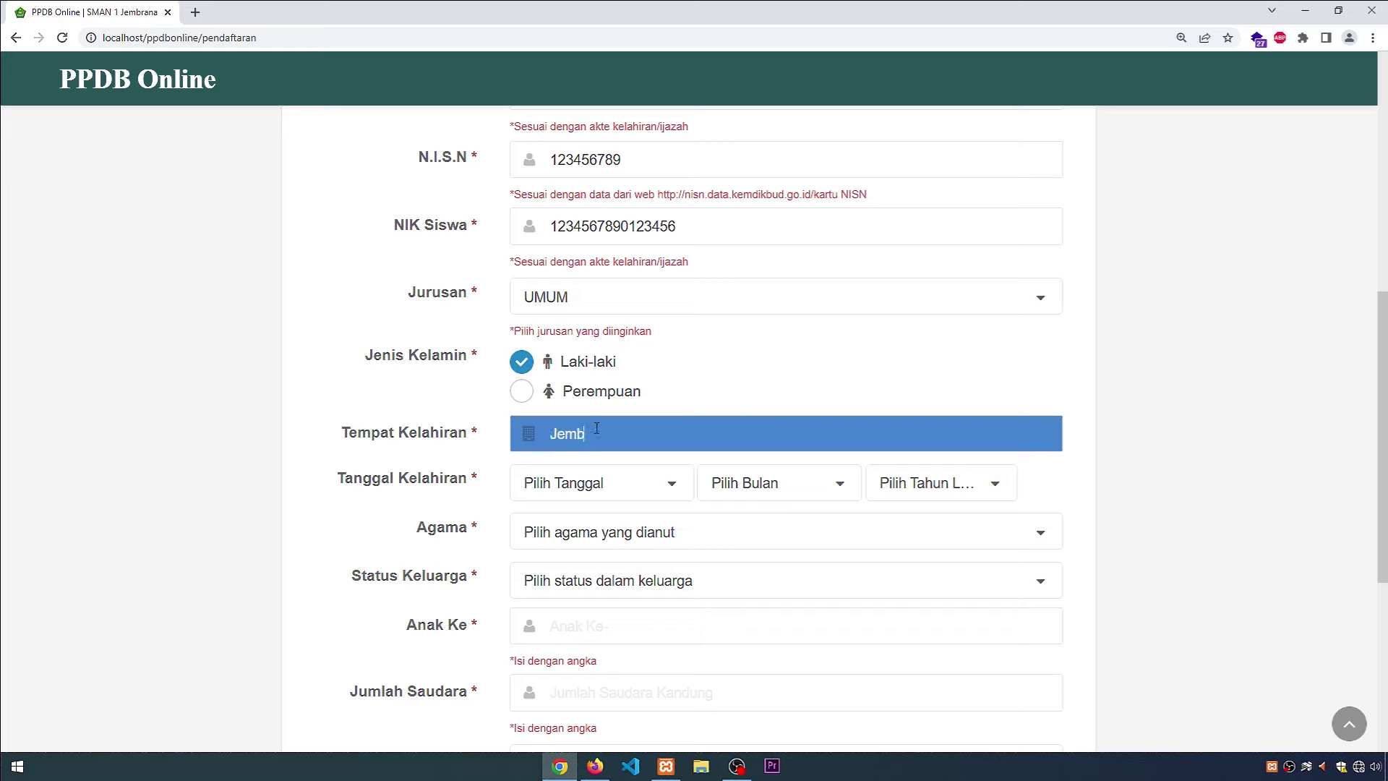
pyautogui.write('rana')
pyautogui.click(606, 483)
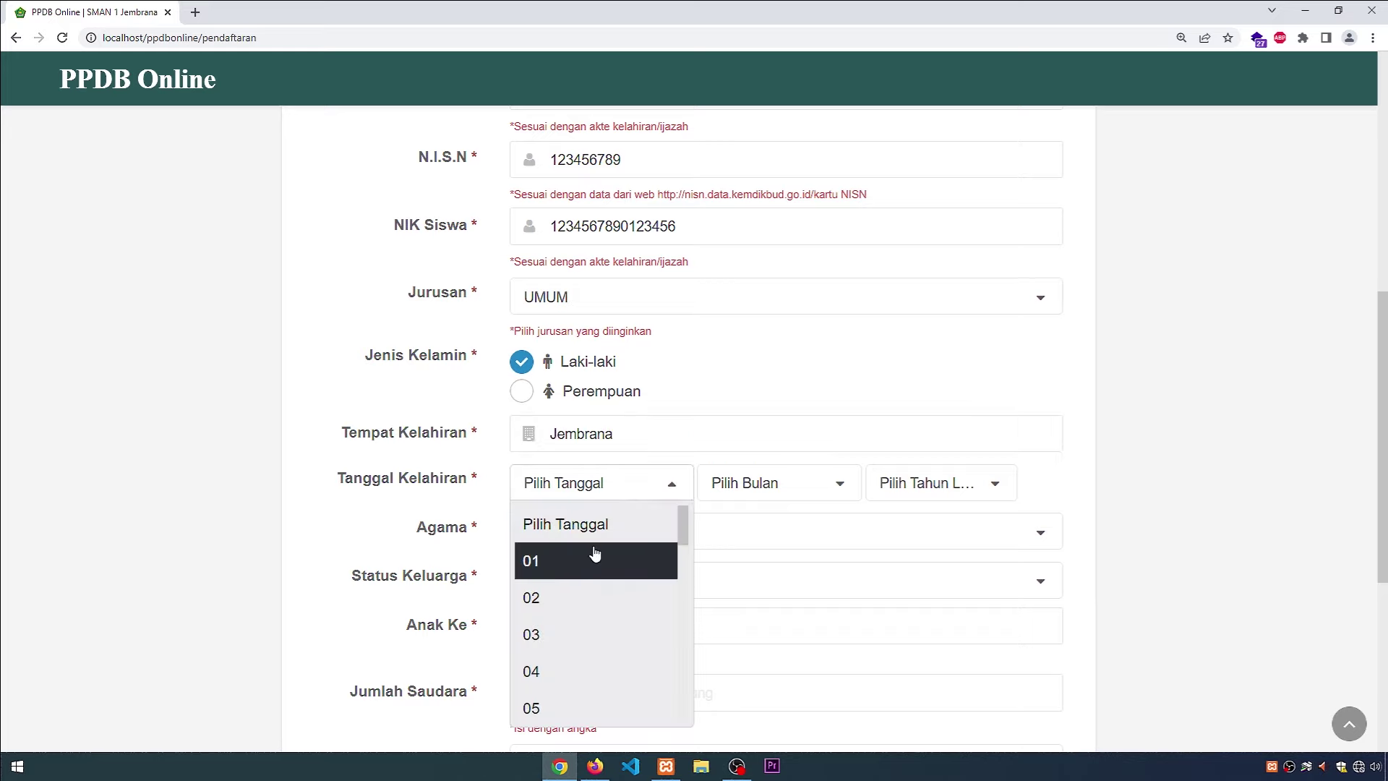
pyautogui.click(615, 558)
pyautogui.click(781, 488)
pyautogui.click(736, 562)
pyautogui.click(887, 490)
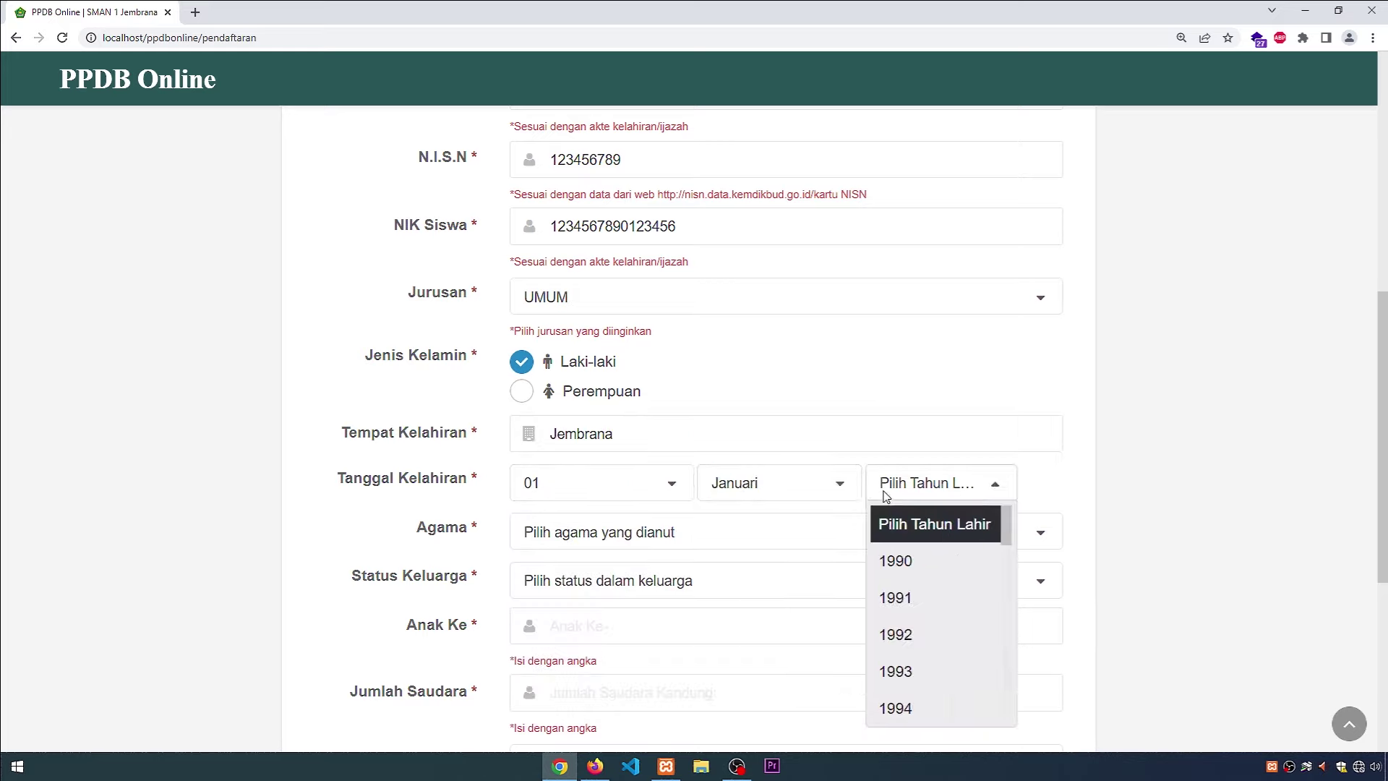
pyautogui.click(890, 562)
pyautogui.click(932, 498)
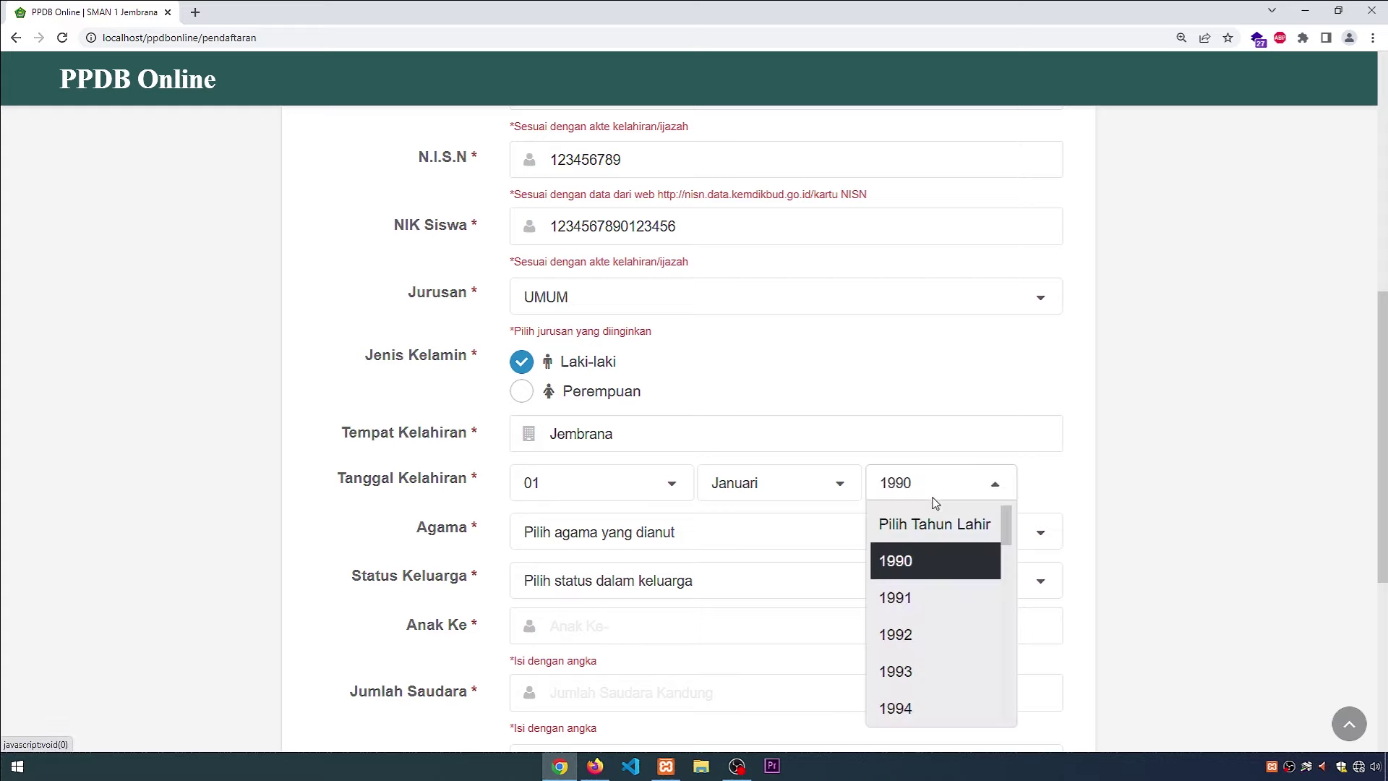
pyautogui.click(933, 497)
# Set religion Islam, family status Anak Kandung, birth order 2 and 2 siblings
pyautogui.click(667, 551)
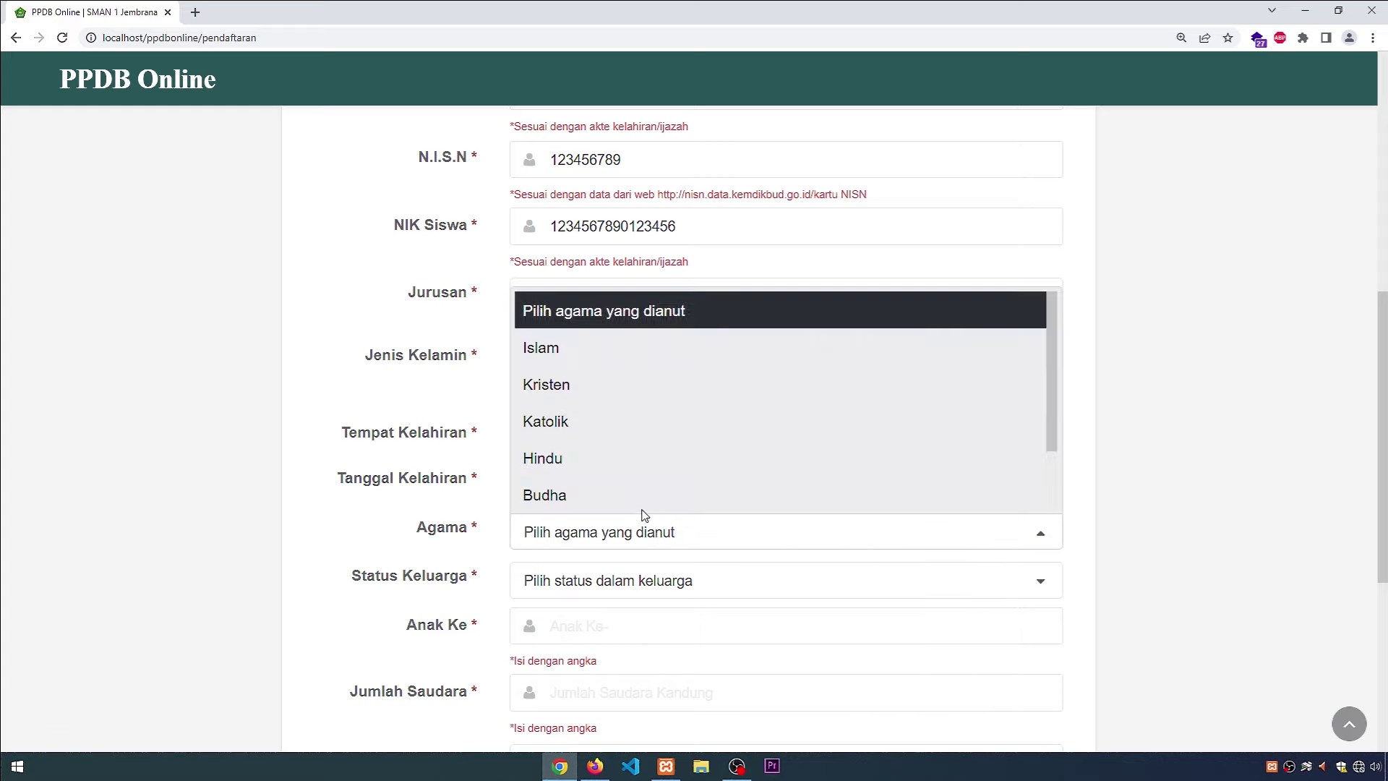
pyautogui.click(592, 361)
pyautogui.click(604, 581)
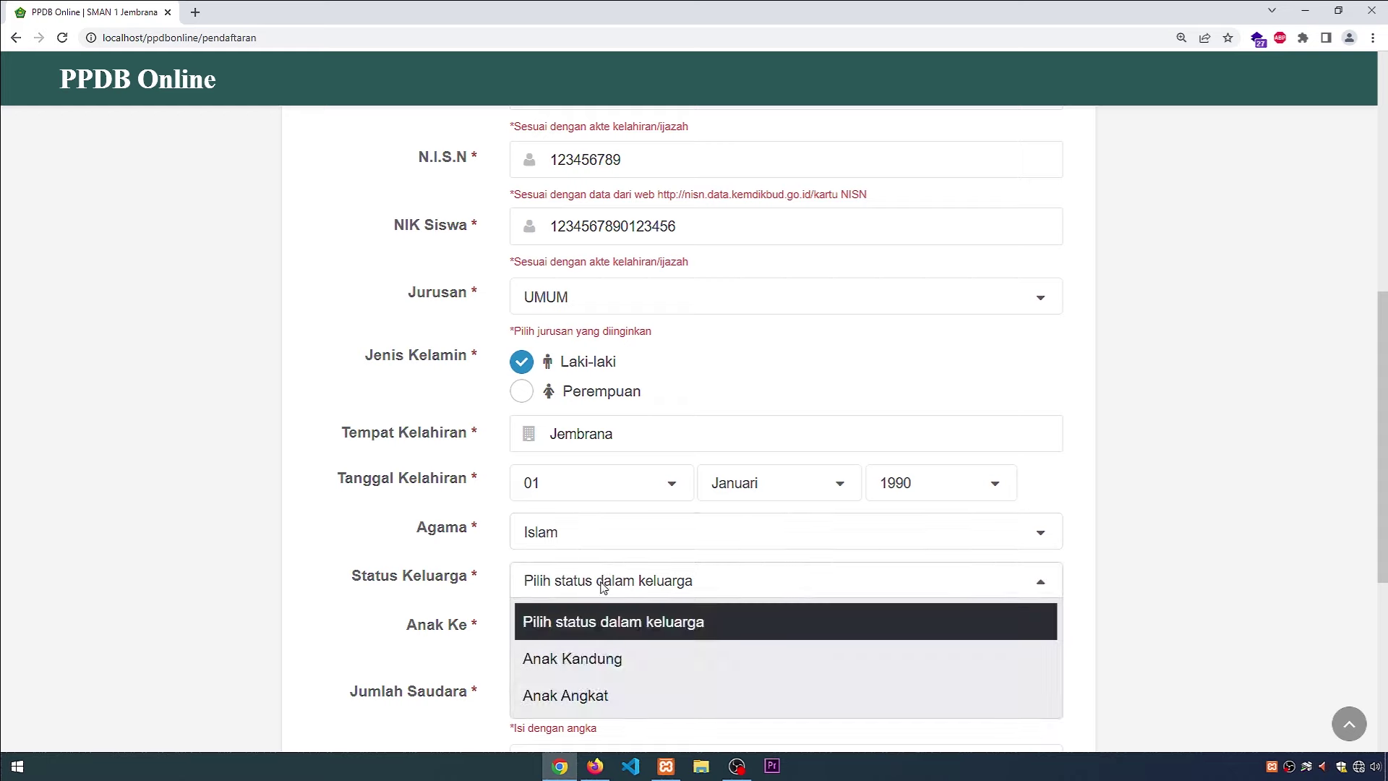
pyautogui.click(600, 659)
pyautogui.scroll(-2, 619, 595)
pyautogui.click(608, 481)
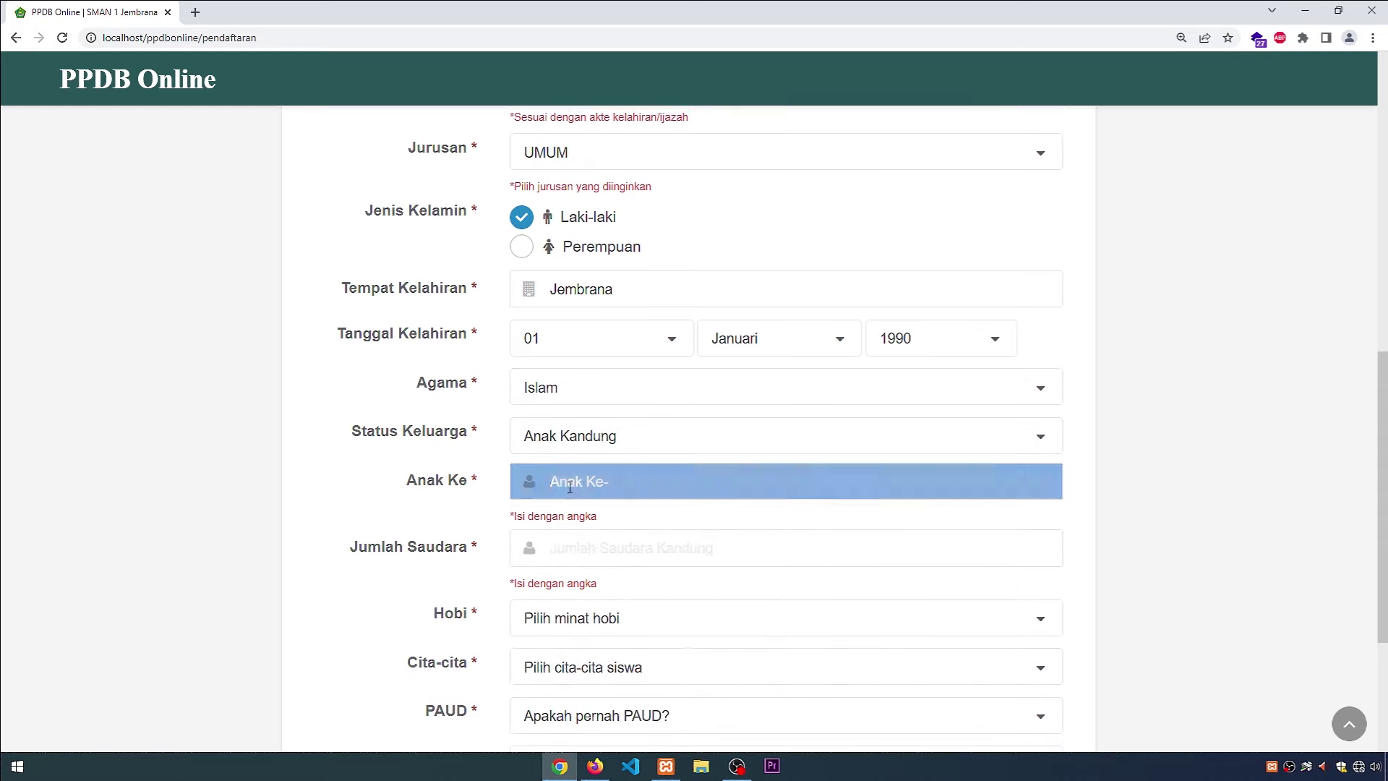
pyautogui.write('2')
pyautogui.click(606, 548)
pyautogui.write('2')
# Set hobby Travelling, career goal Dokter, and PAUD and TK attendance to Pernah
pyautogui.click(607, 626)
pyautogui.click(587, 582)
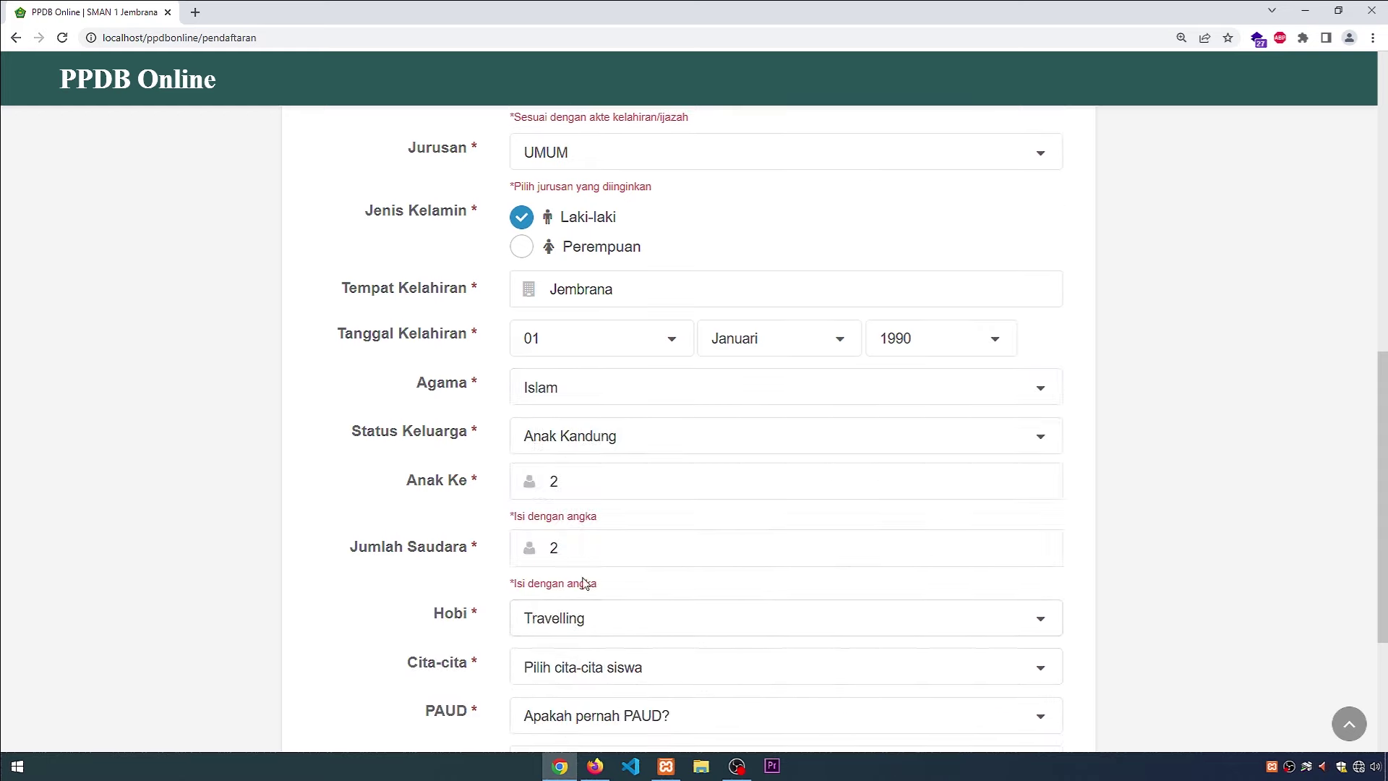
pyautogui.click(600, 666)
pyautogui.click(598, 585)
pyautogui.scroll(-4, 598, 583)
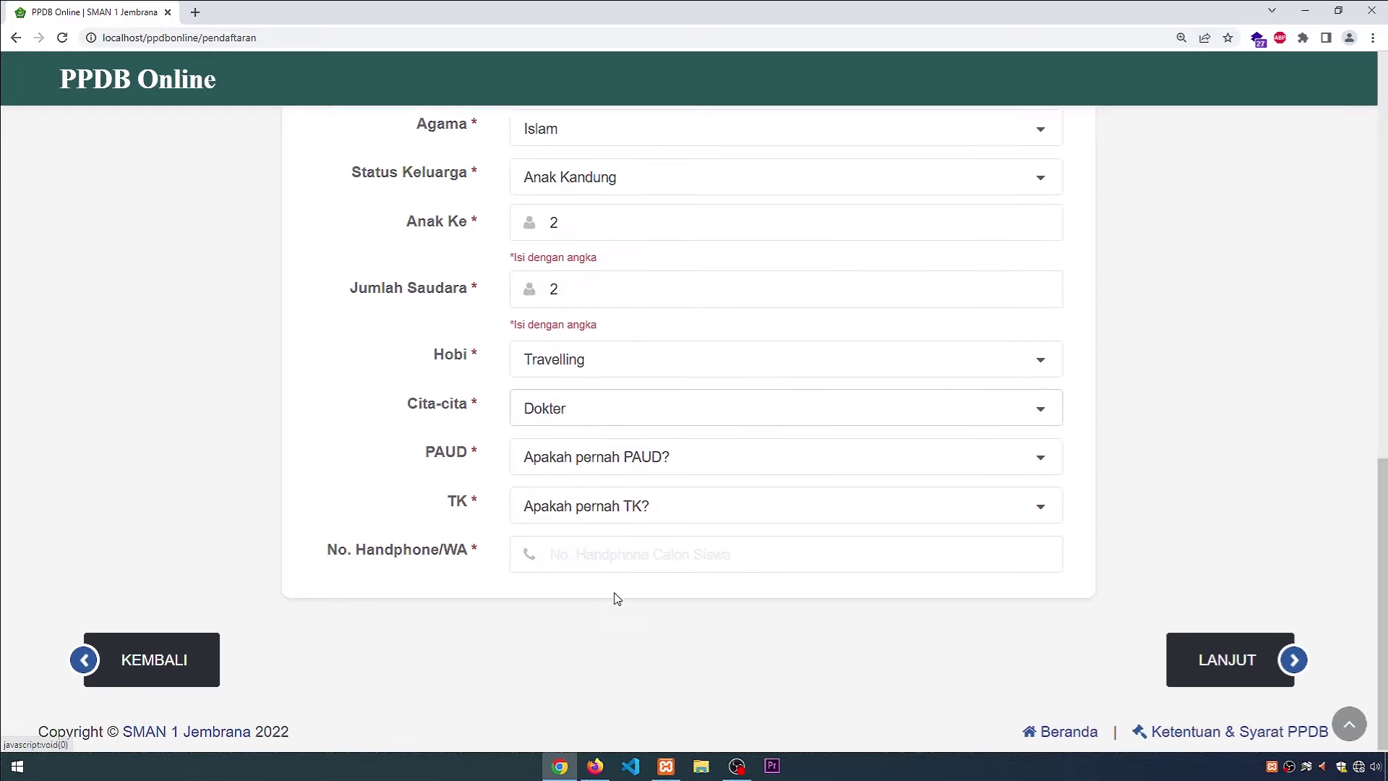
pyautogui.click(589, 454)
pyautogui.click(588, 531)
pyautogui.click(594, 506)
pyautogui.click(584, 583)
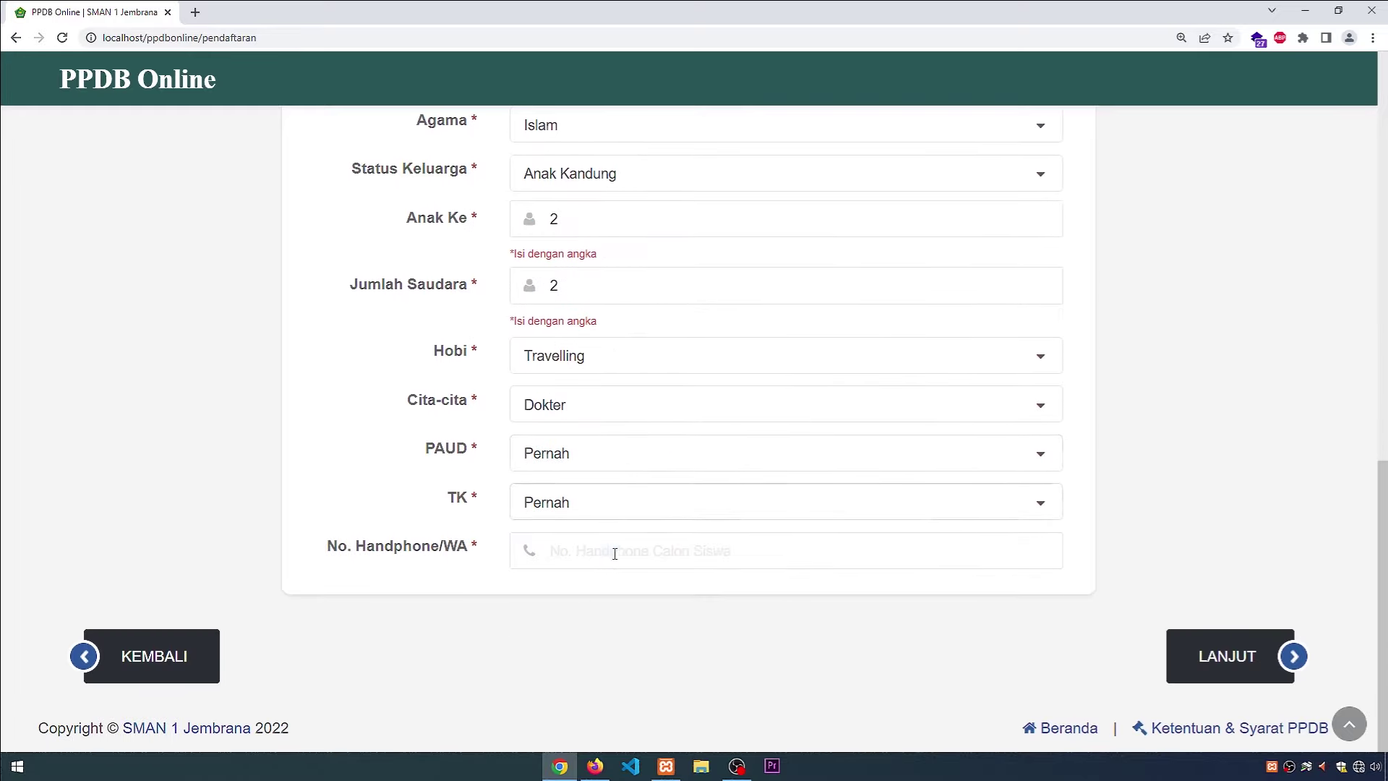
# Enter the student's phone number and save the student data to continue to the address step
pyautogui.click(613, 551)
pyautogui.write('08')
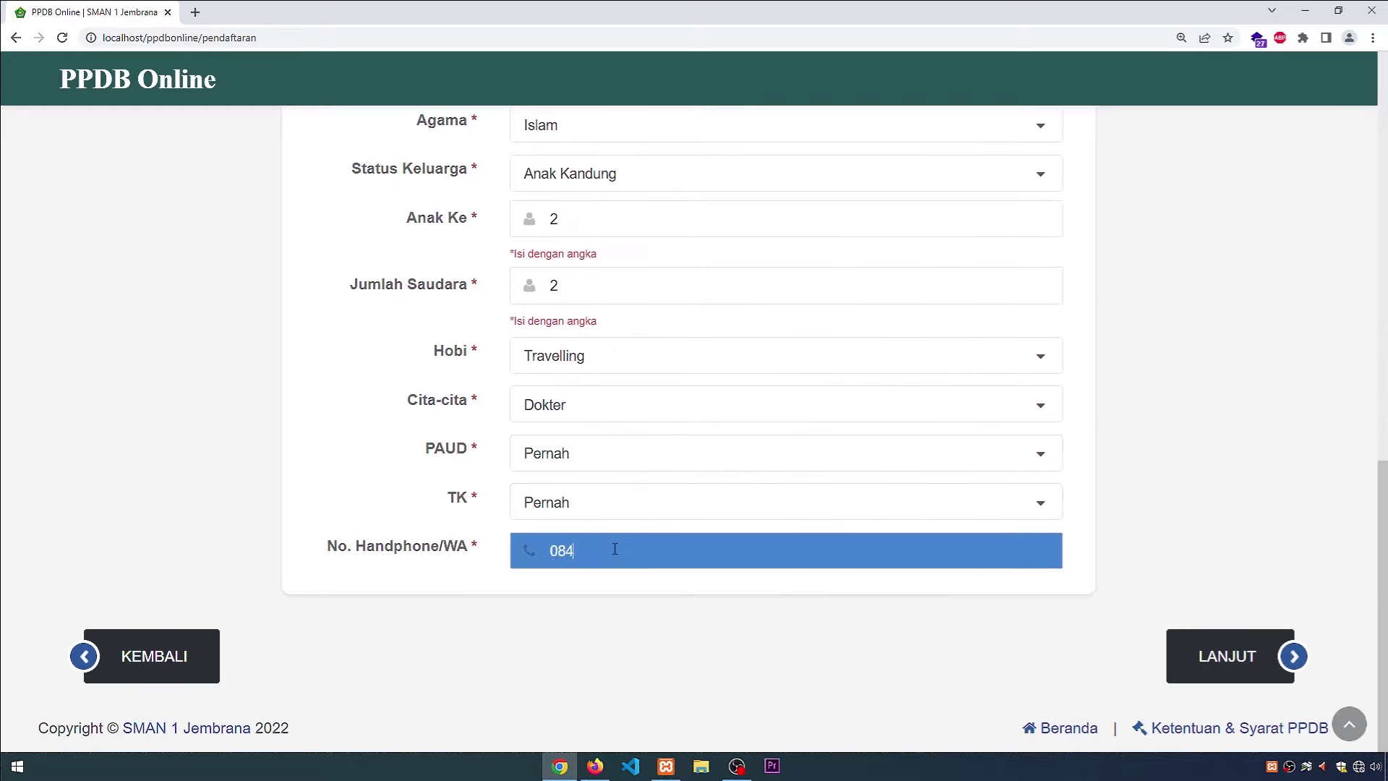
pyautogui.write('4')
pyautogui.press('BackSpace')
pyautogui.press('BackSpace')
pyautogui.press('BackSpace')
pyautogui.write('81444')
pyautogui.write('567')
pyautogui.moveTo(673, 553); pyautogui.dragTo(551, 557)
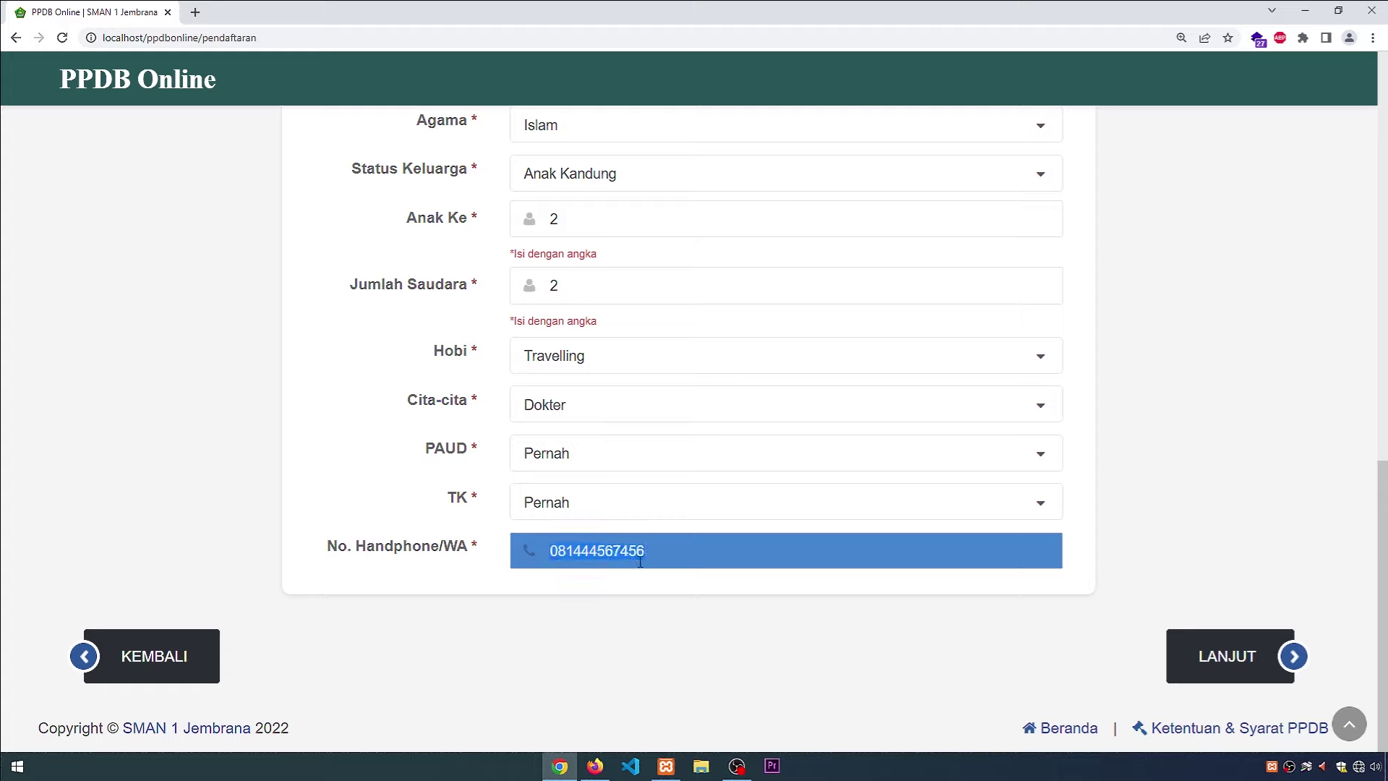
pyautogui.click(1203, 659)
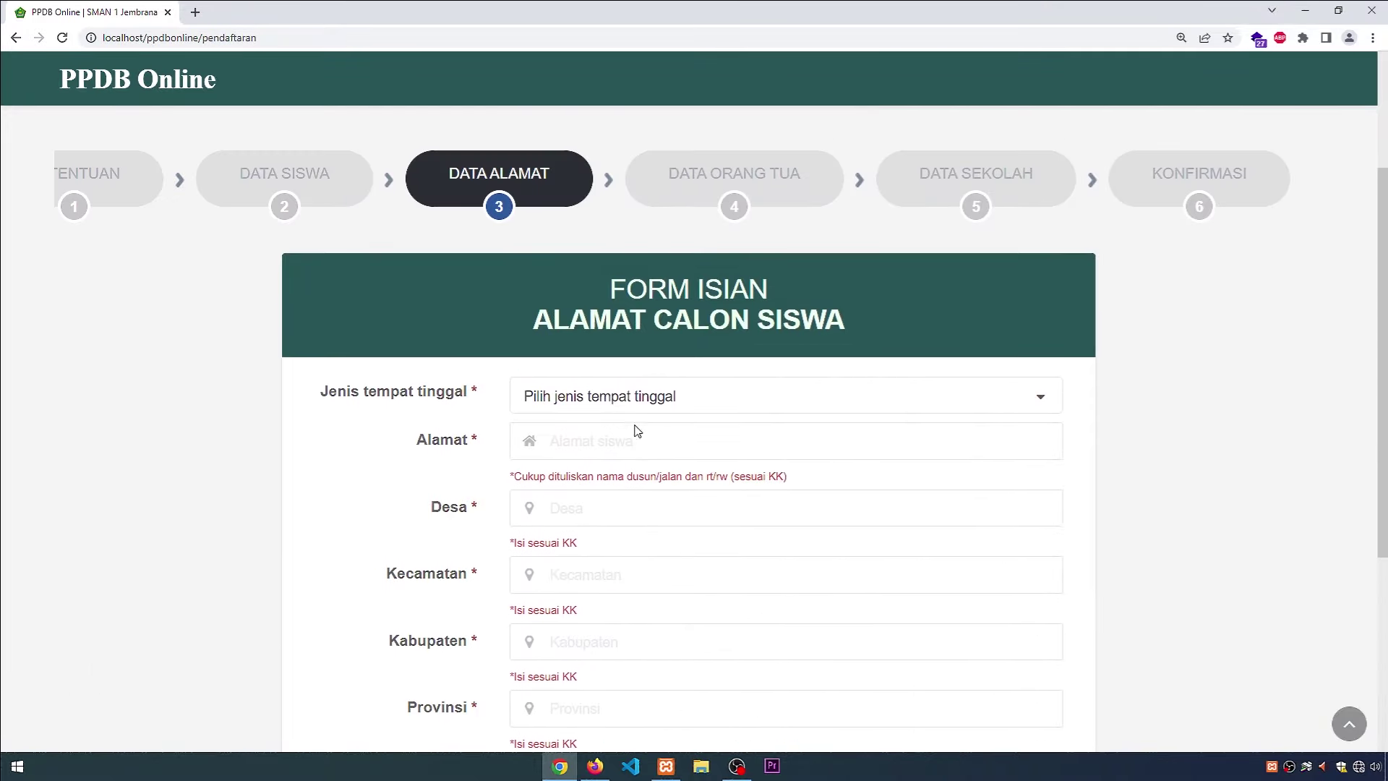
# Set residence to Tinggal dengan orangtua/wali and enter Jembrana as the address and village
pyautogui.click(594, 421)
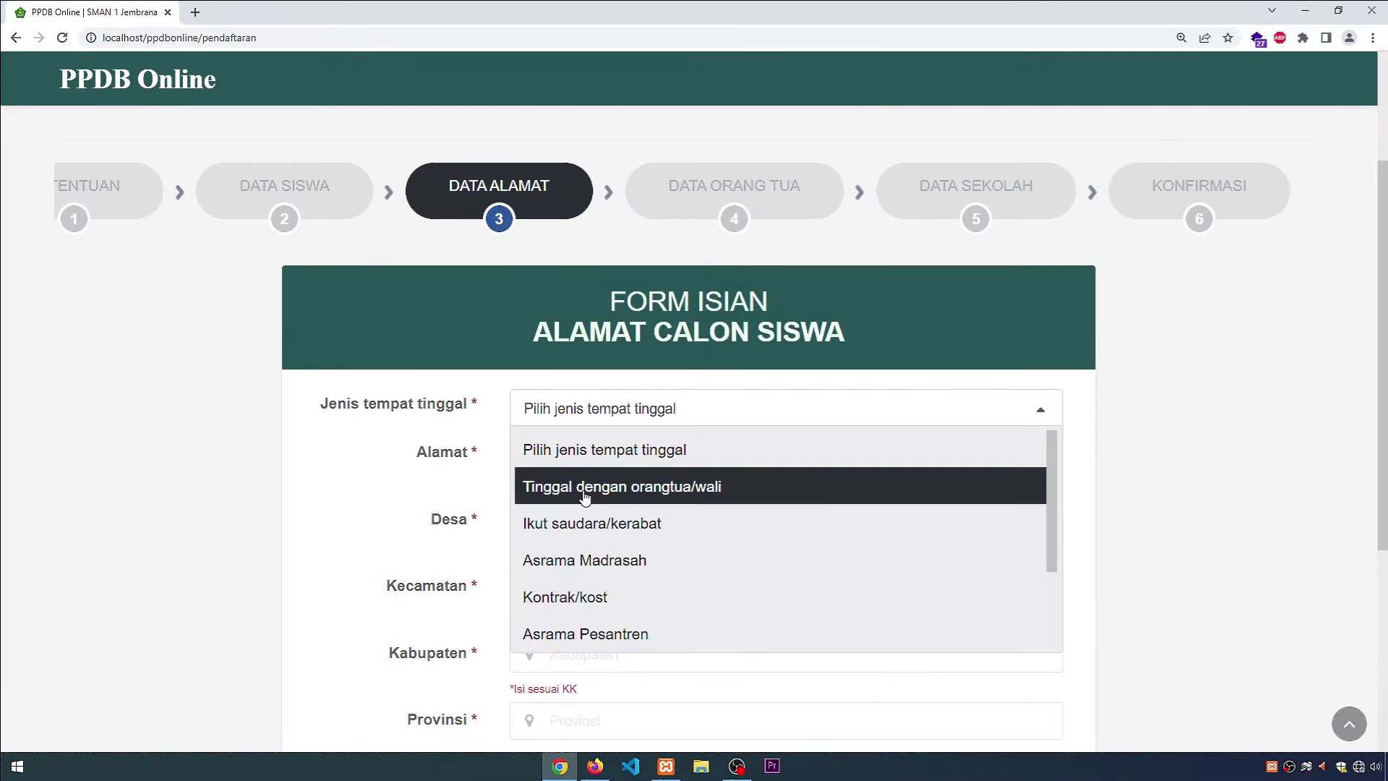
pyautogui.click(587, 494)
pyautogui.click(570, 465)
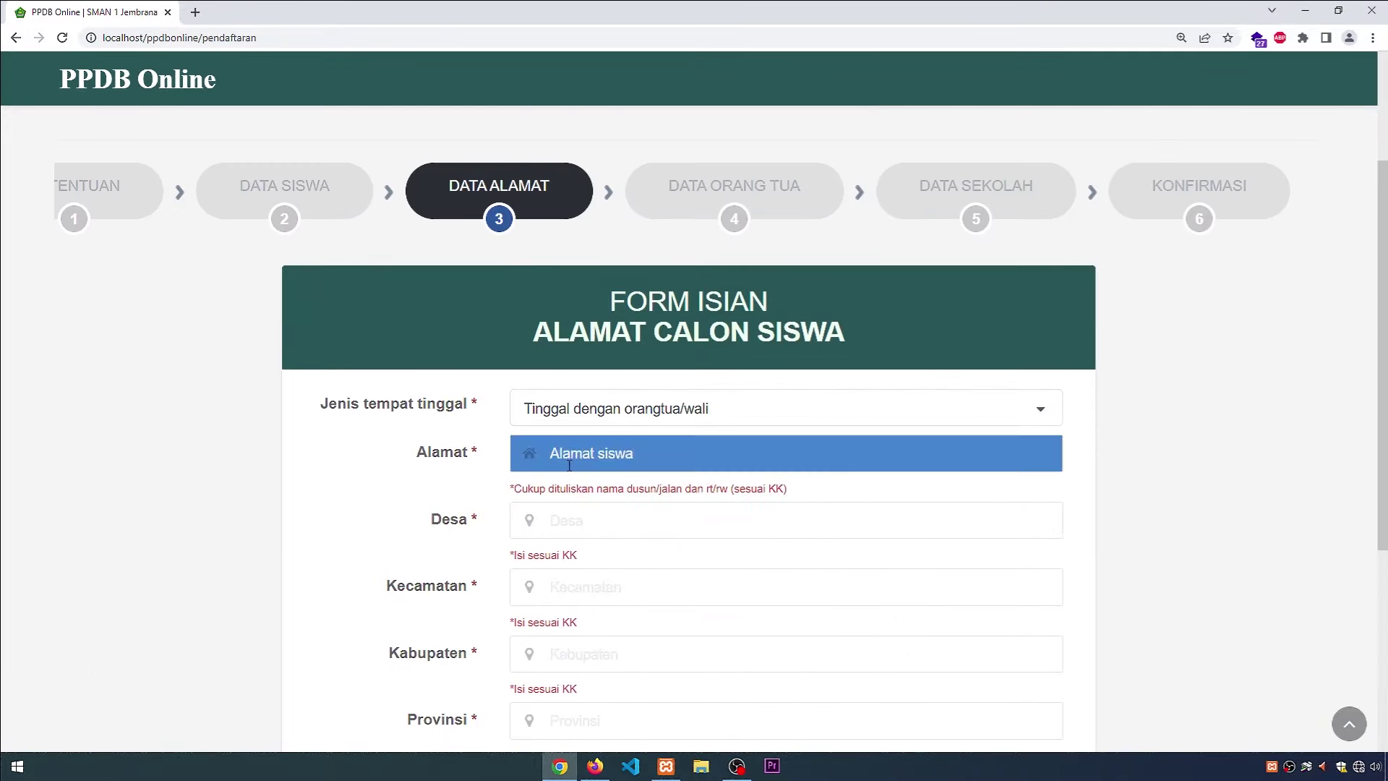
pyautogui.write('Jemb')
pyautogui.write('rana')
pyautogui.click(575, 521)
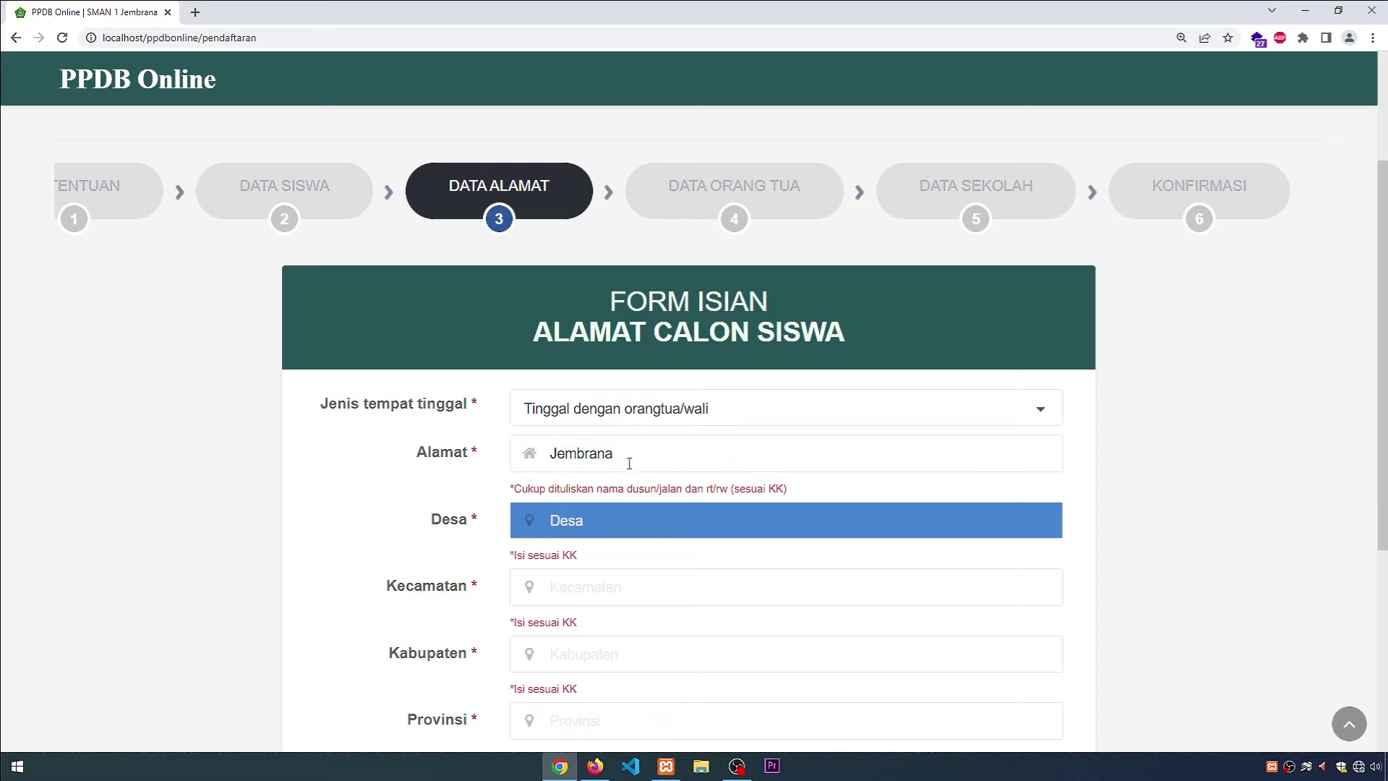
pyautogui.write('Jme')
pyautogui.write('brana')
# Fill in the subdistrict, regency and province as Jembrana and enter postal code 12345
pyautogui.click(593, 588)
pyautogui.write('Jembrana')
pyautogui.click(601, 650)
pyautogui.write('Jembrana')
pyautogui.scroll(-2, 600, 636)
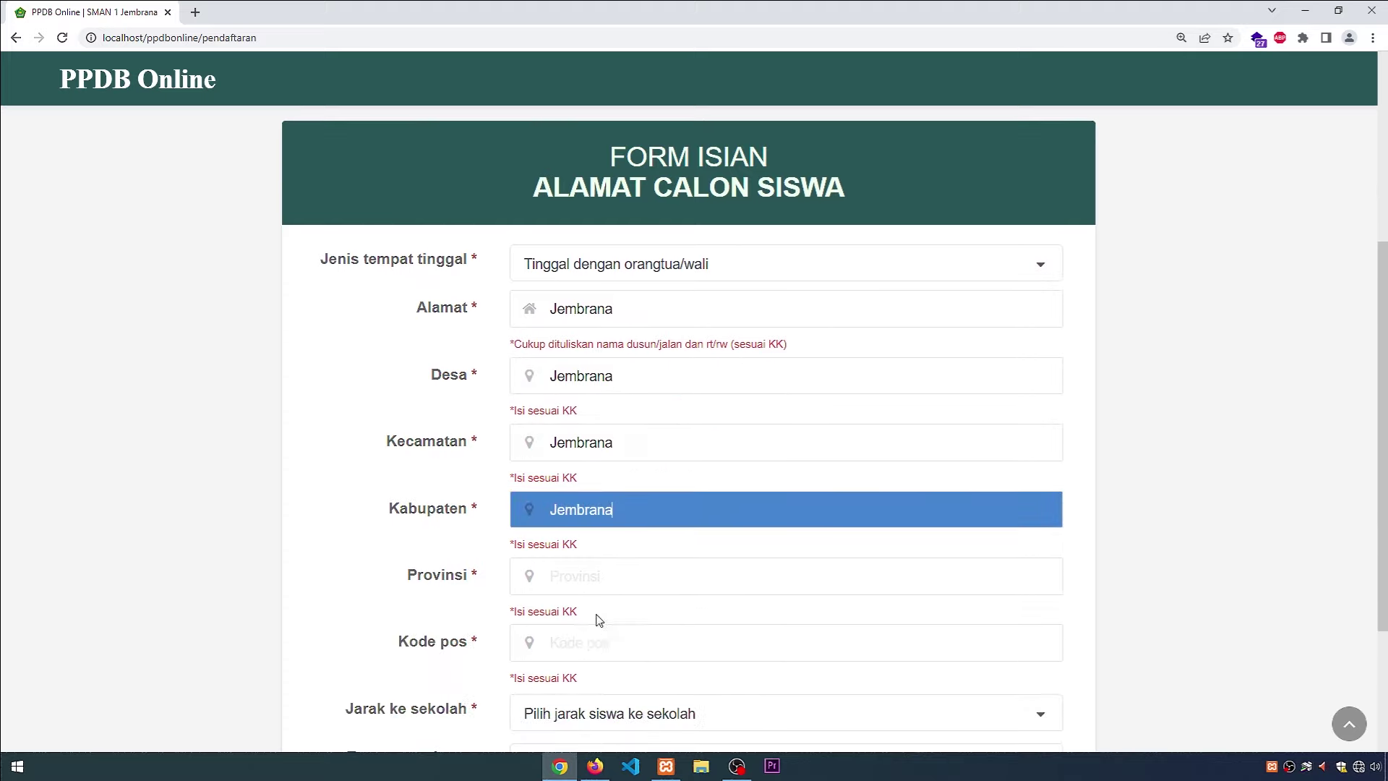
pyautogui.click(605, 578)
pyautogui.write('Jembrana')
pyautogui.click(593, 645)
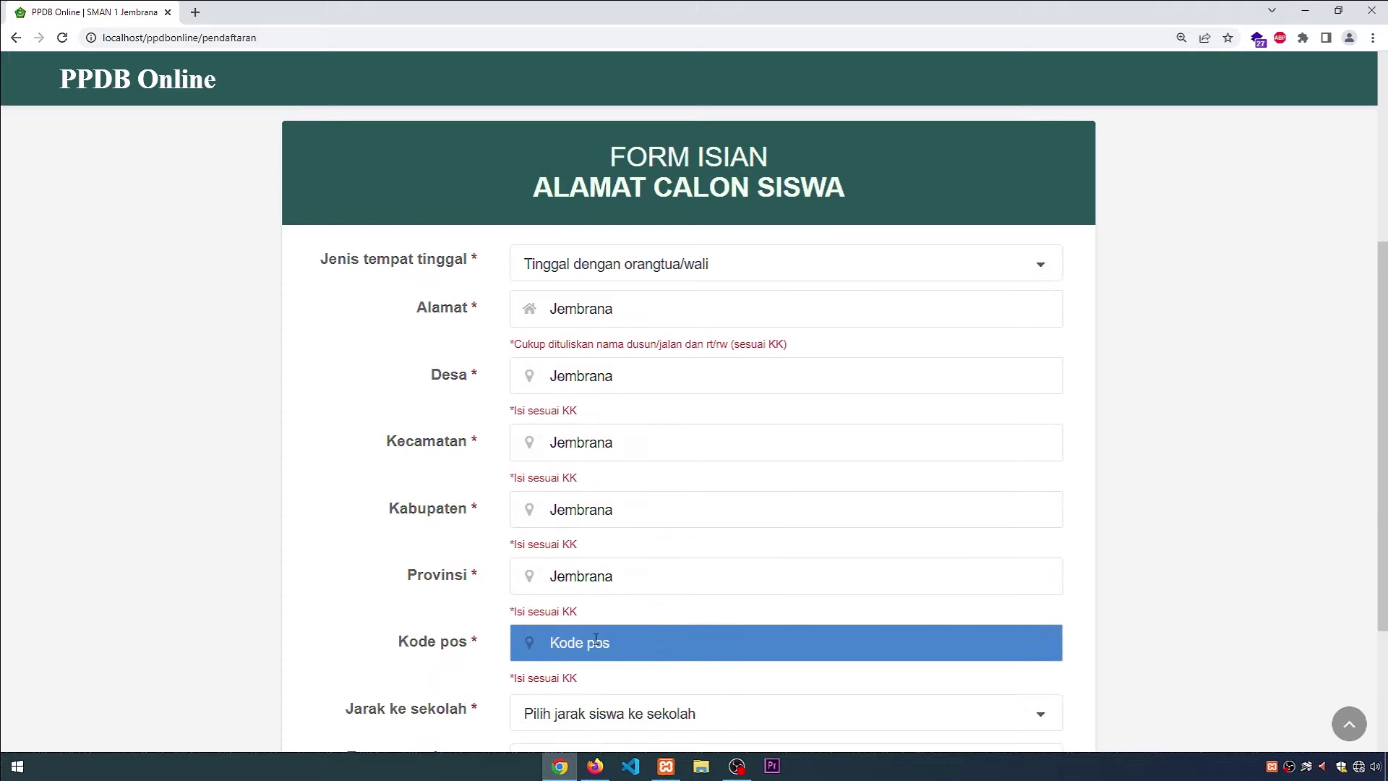
pyautogui.write('12345')
# Set the distance to school to 5–10 km and transport to Mobil Pribadi
pyautogui.scroll(-3, 600, 630)
pyautogui.click(613, 498)
pyautogui.click(601, 611)
pyautogui.click(584, 550)
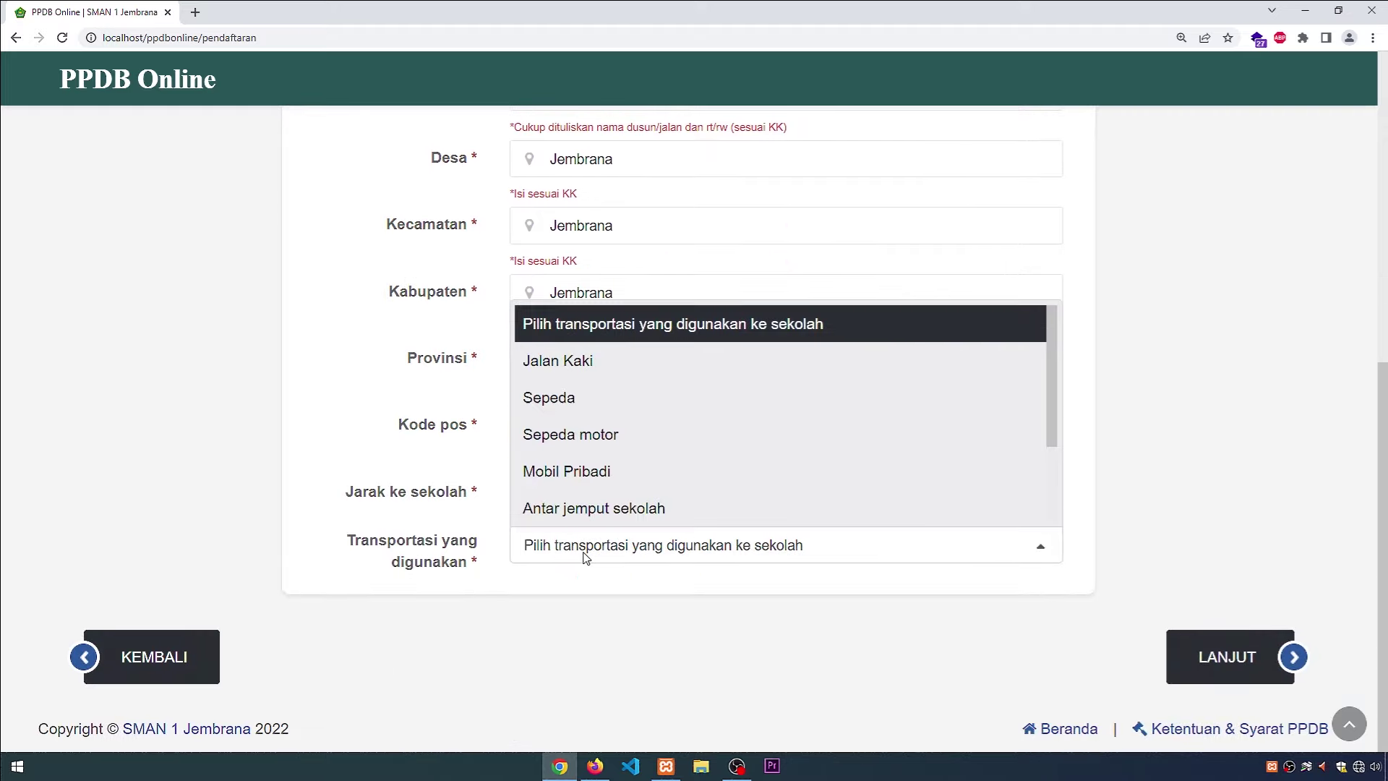
pyautogui.click(571, 471)
# Save the address, then enter the 16-digit family card number and the head-of-family name
pyautogui.click(1173, 683)
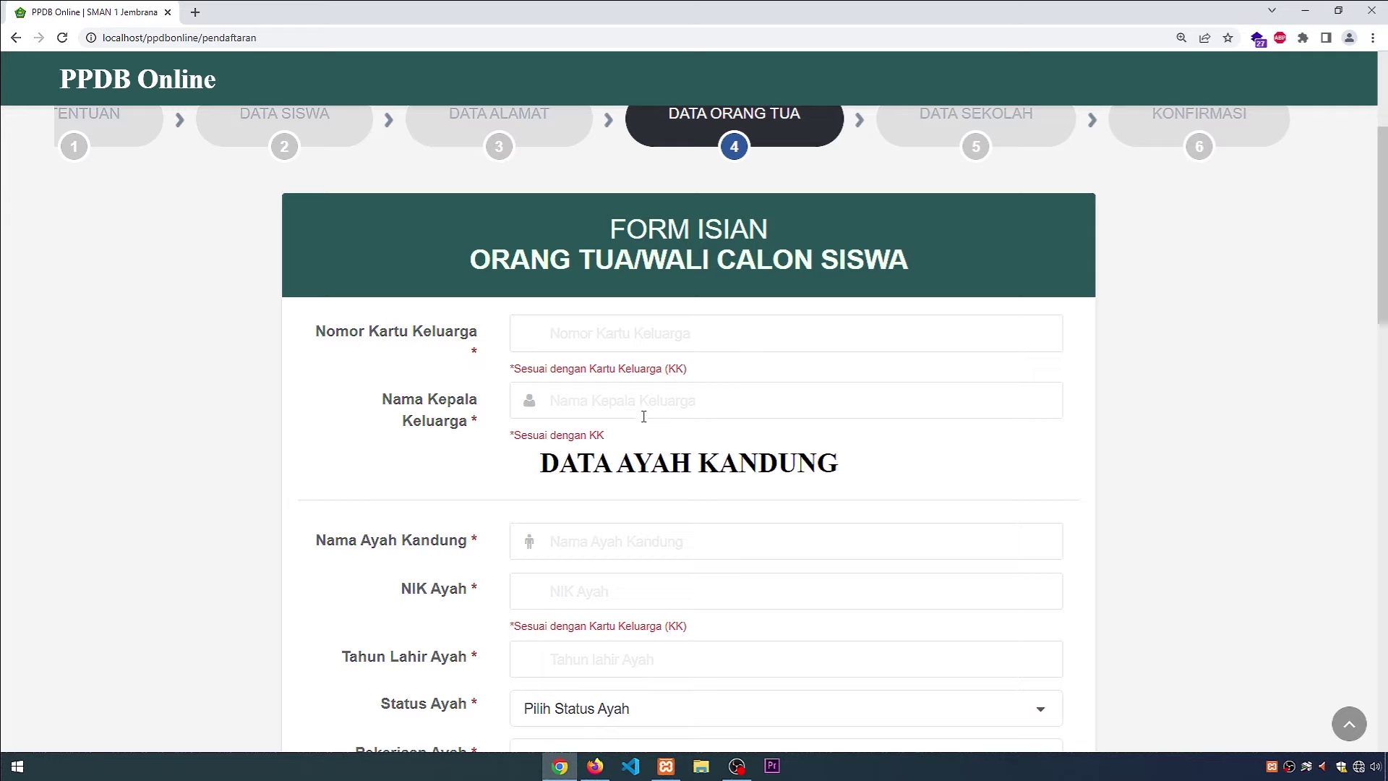
pyautogui.click(598, 330)
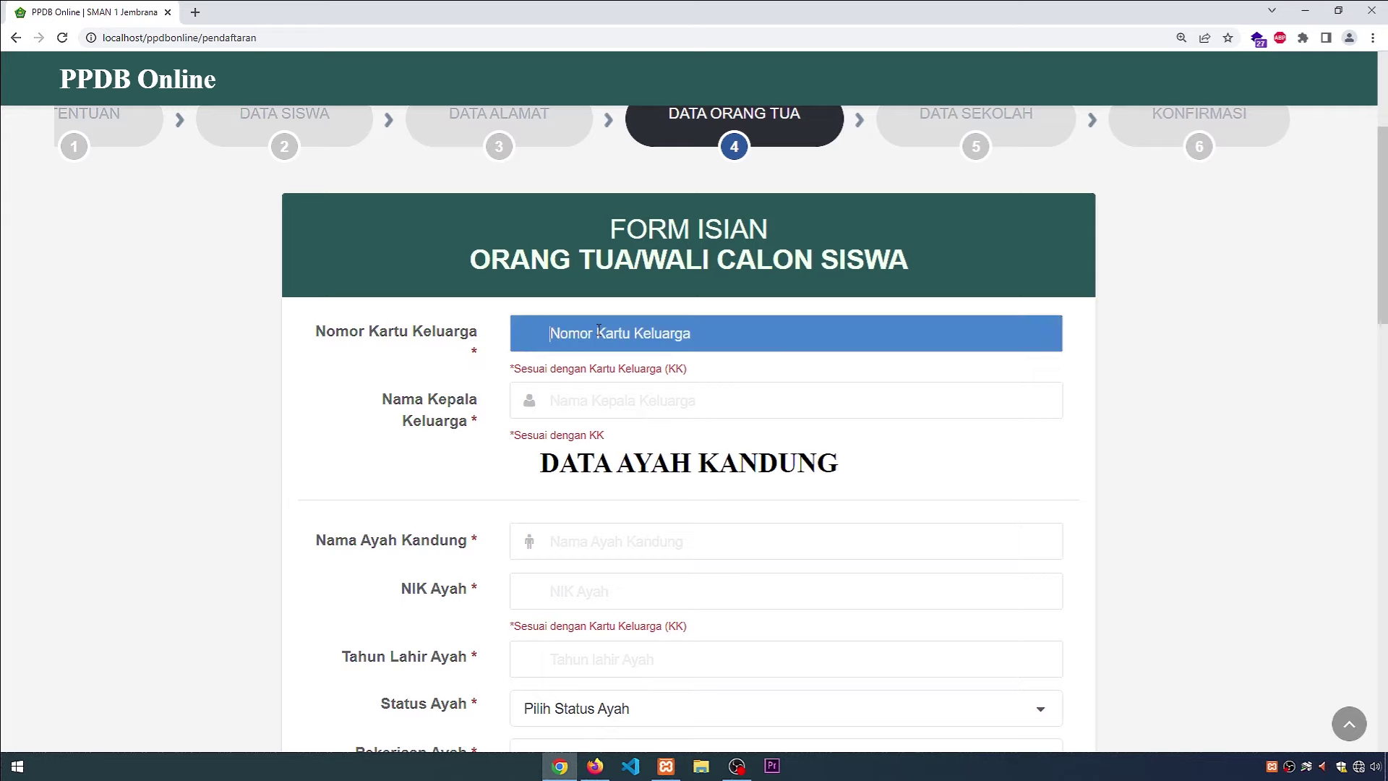
pyautogui.write('1234567')
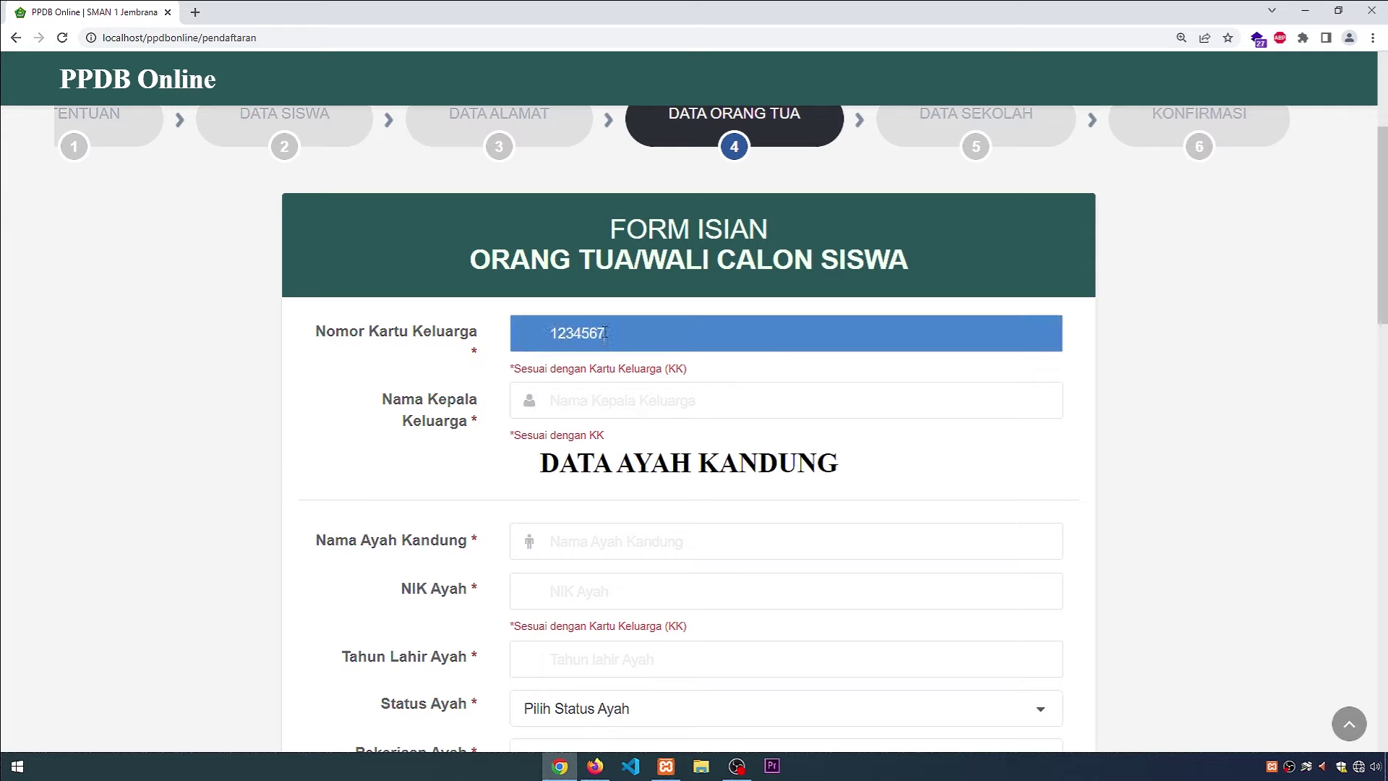
pyautogui.write('890')
pyautogui.moveTo(599, 334); pyautogui.dragTo(515, 333)
pyautogui.hotkey('ctrl', 'z')
pyautogui.click(565, 399)
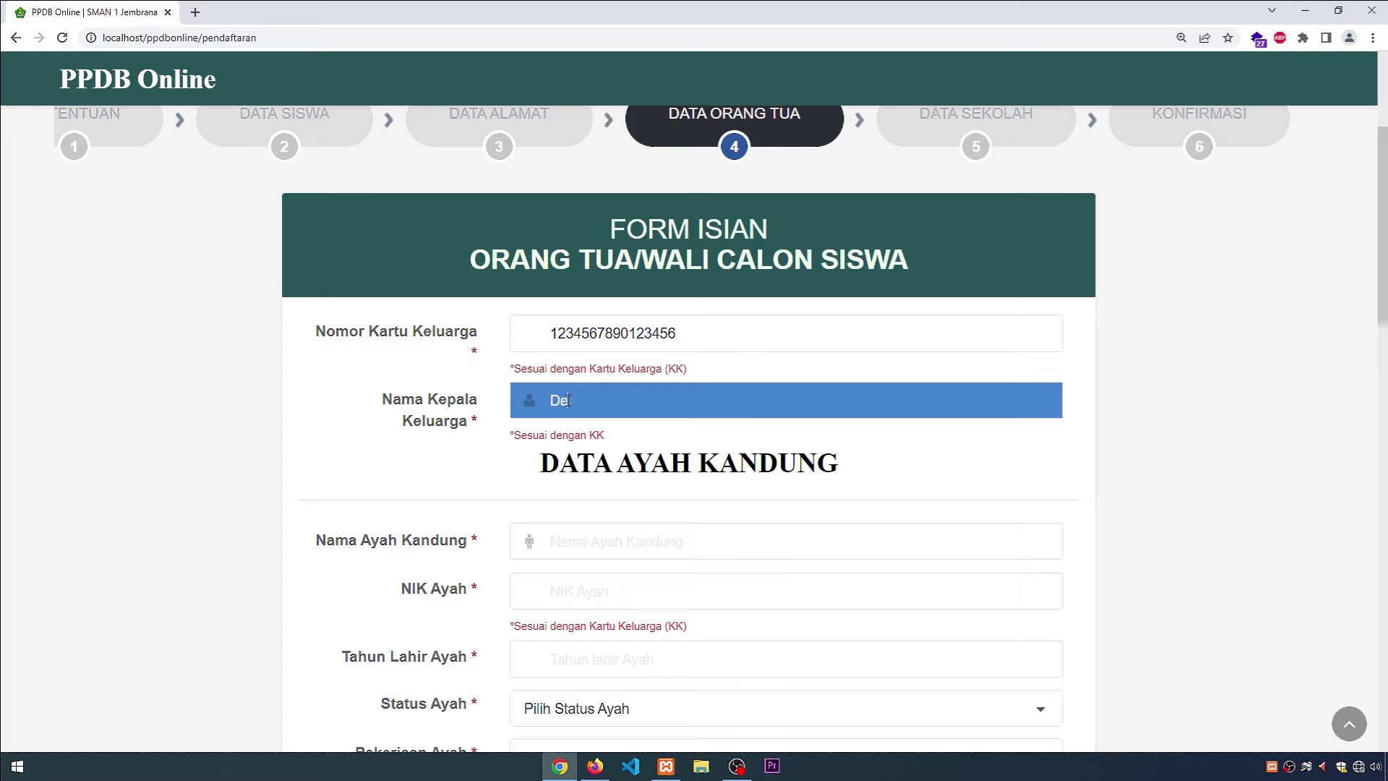
# Enter the father's name, his NIK number and birth year 1998
pyautogui.scroll(-2, 622, 548)
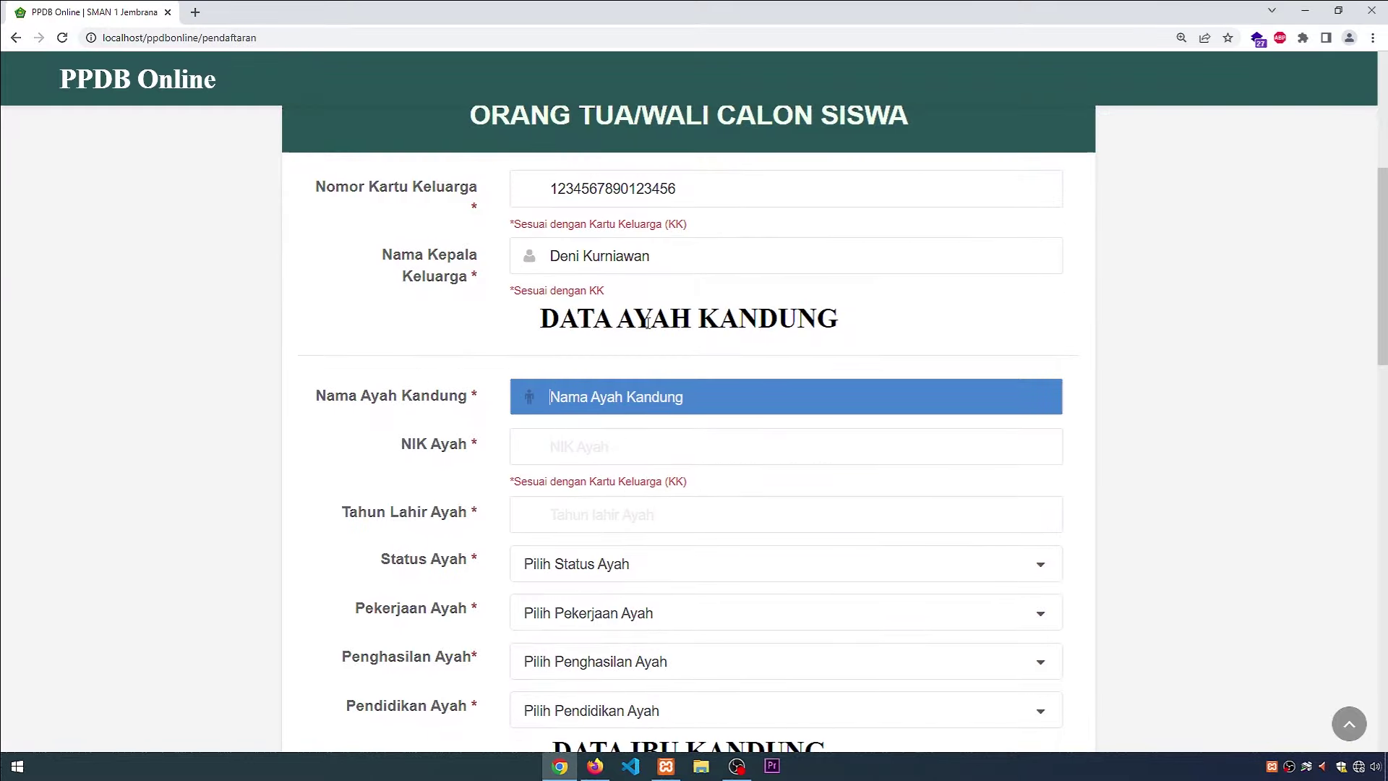
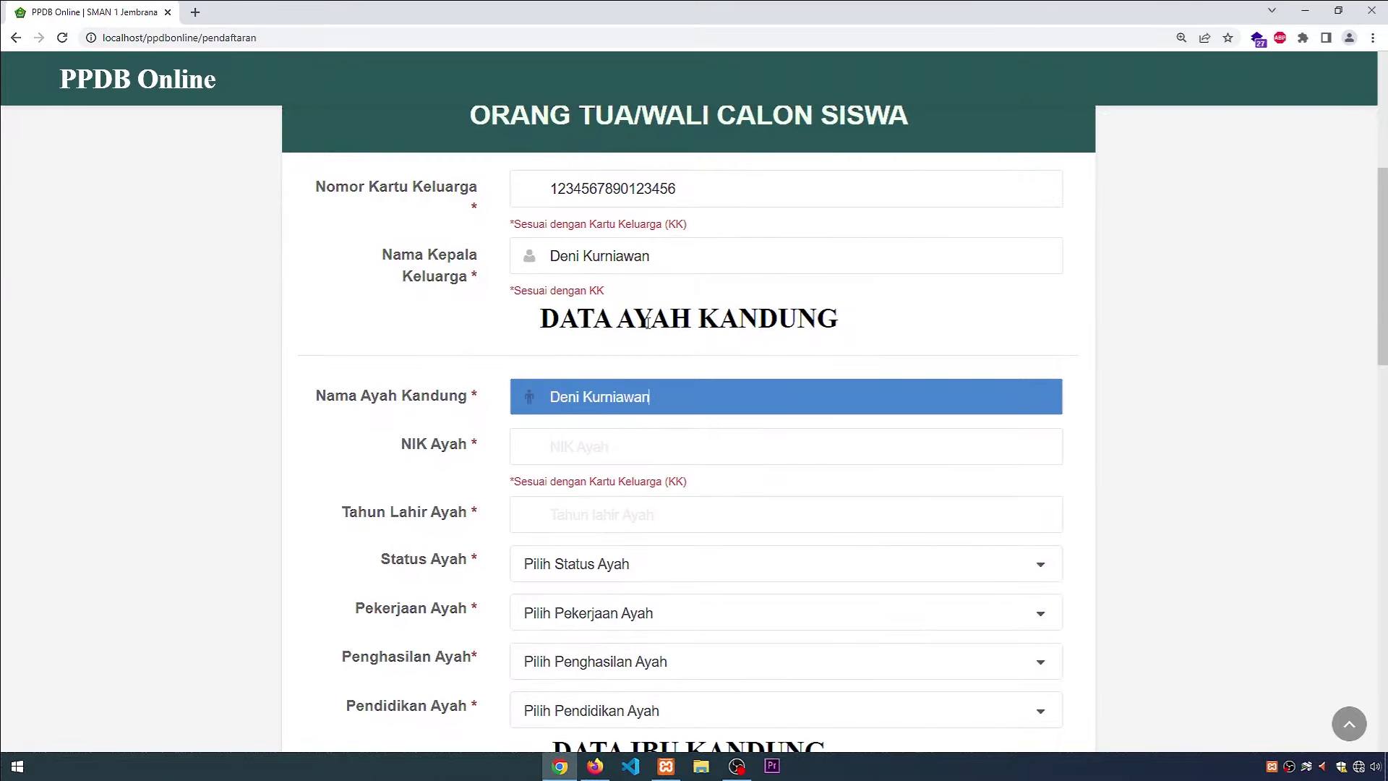
pyautogui.click(633, 443)
pyautogui.hotkey('ctrl', 'v')
pyautogui.click(618, 514)
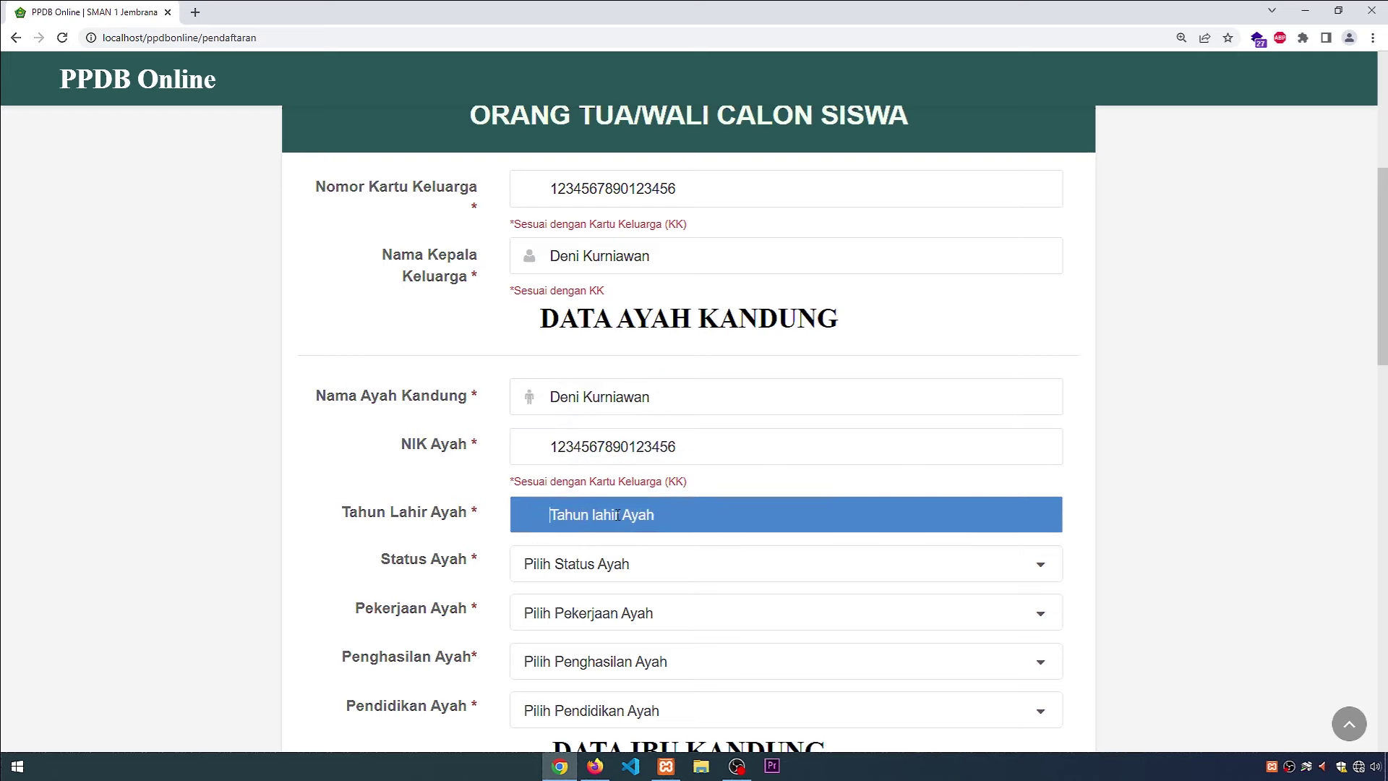
pyautogui.write('1998')
# Set the father's status Masih hidup, occupation TNI/POLRI, income 2jt-3jt and education D4/S1
pyautogui.click(618, 564)
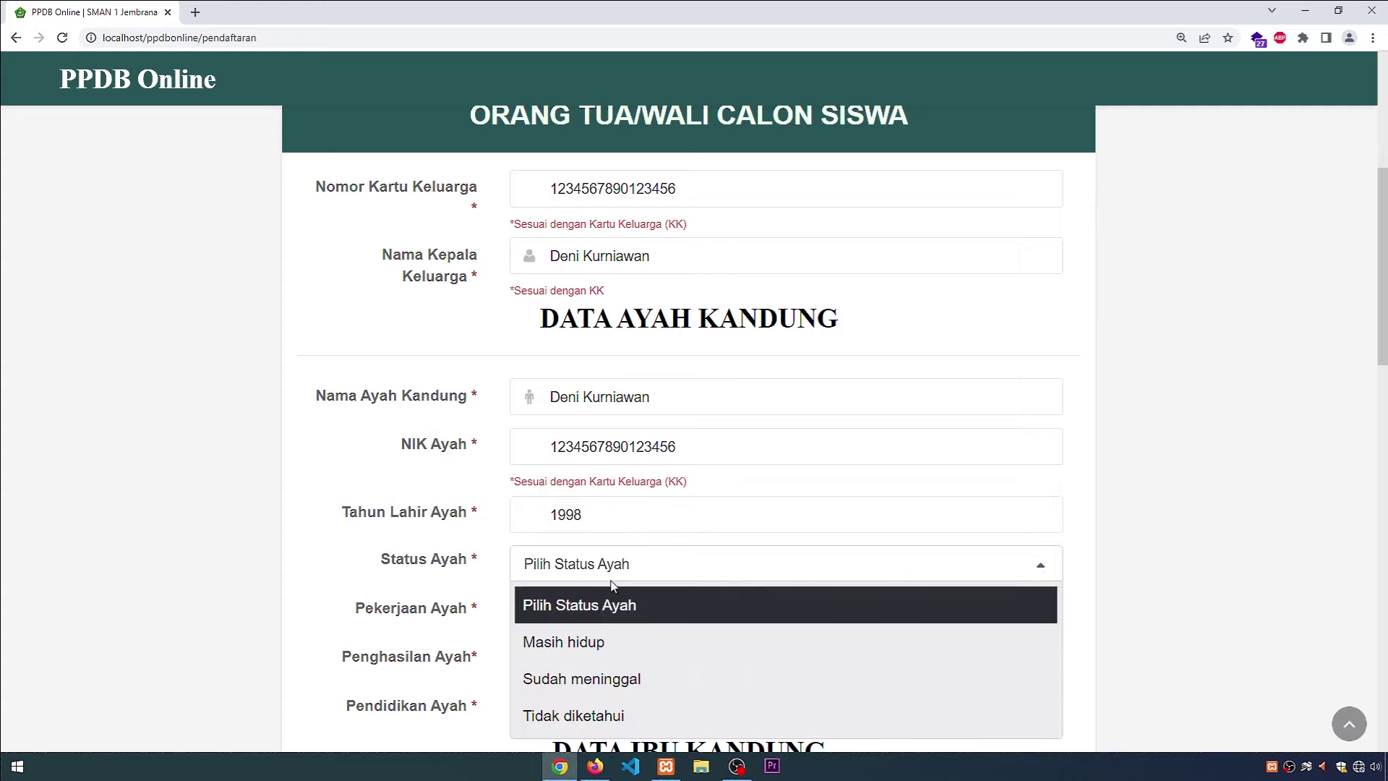
pyautogui.click(588, 643)
pyautogui.click(576, 619)
pyautogui.click(591, 576)
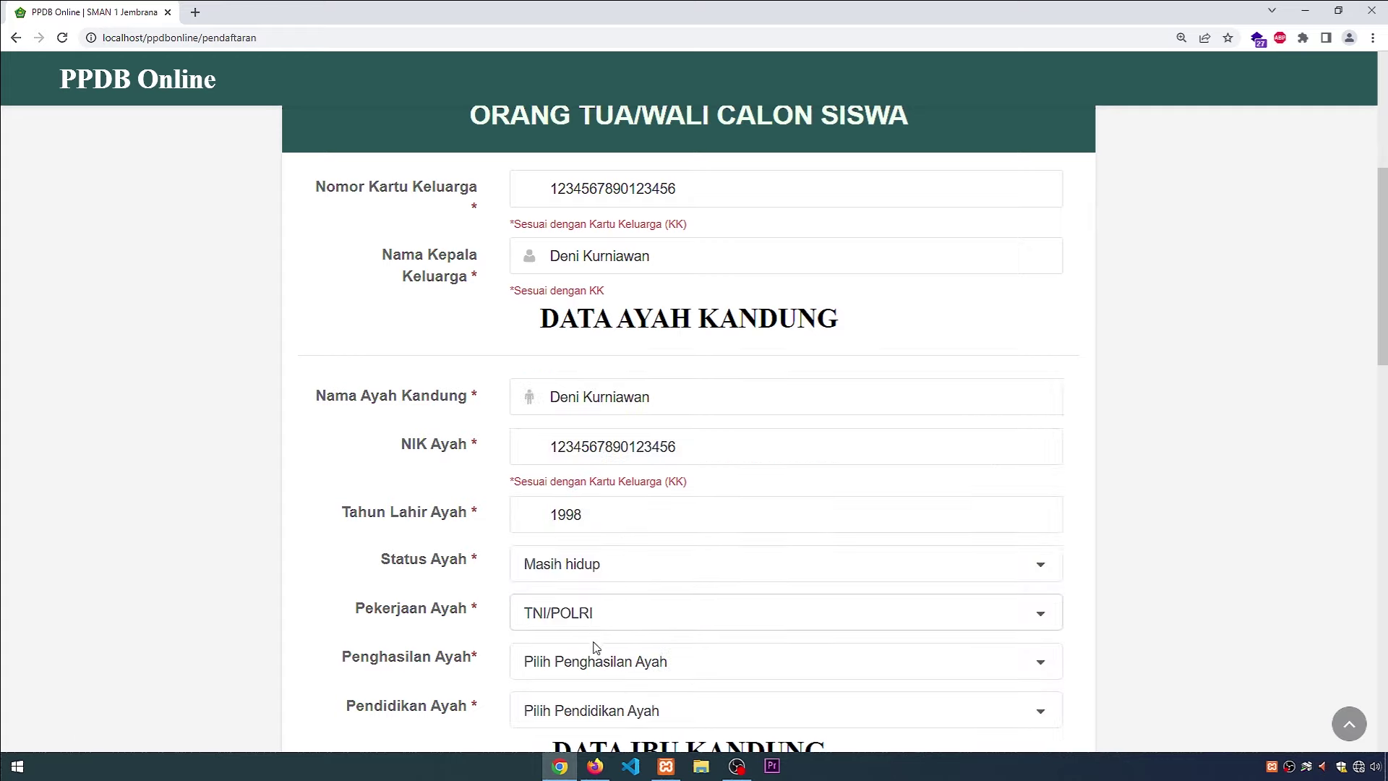
pyautogui.click(593, 660)
pyautogui.click(589, 579)
pyautogui.scroll(-1, 604, 600)
pyautogui.scroll(-2, 605, 600)
pyautogui.click(582, 423)
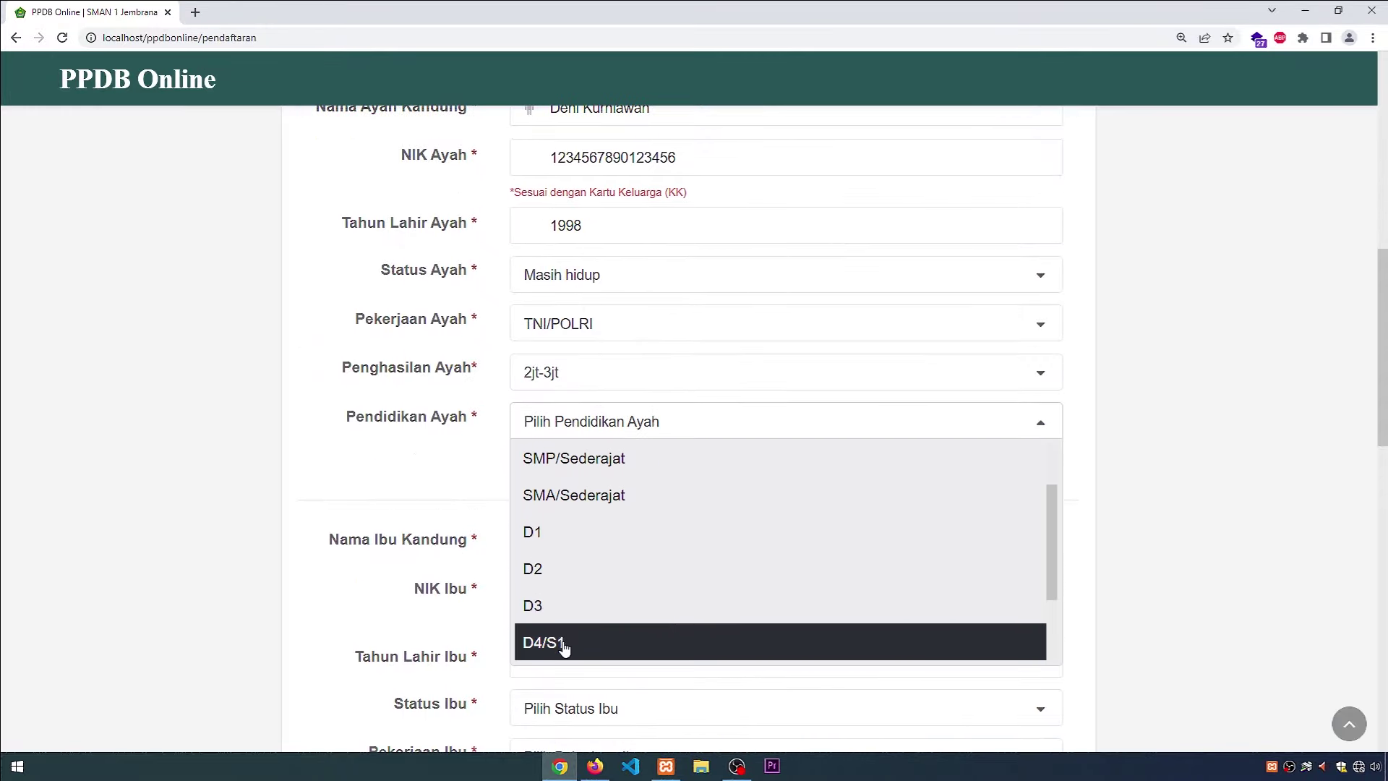
pyautogui.click(564, 644)
pyautogui.click(581, 539)
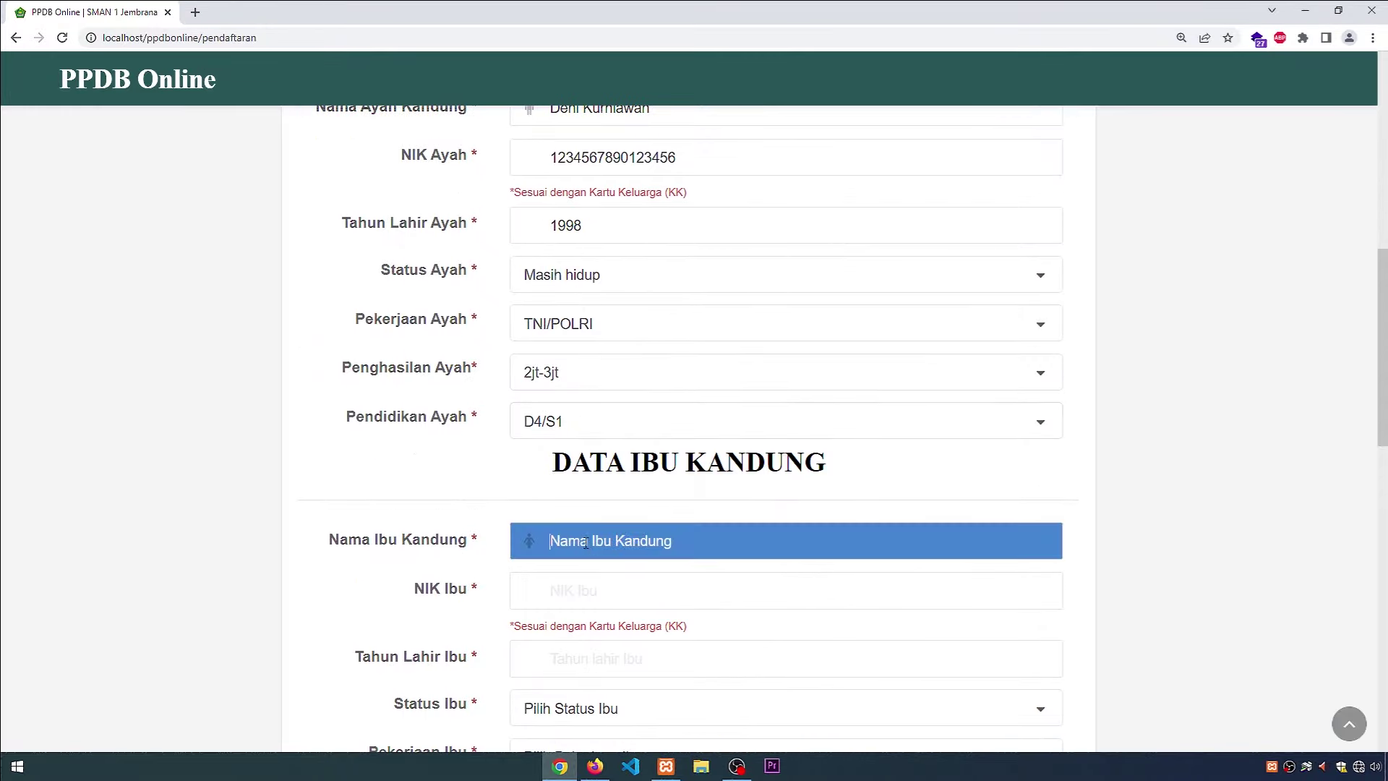
# Enter the mother's name, NIK and birth year 1998
pyautogui.write('MAYA')
pyautogui.click(698, 588)
pyautogui.hotkey('ctrl', 'v')
pyautogui.scroll(-2, 694, 578)
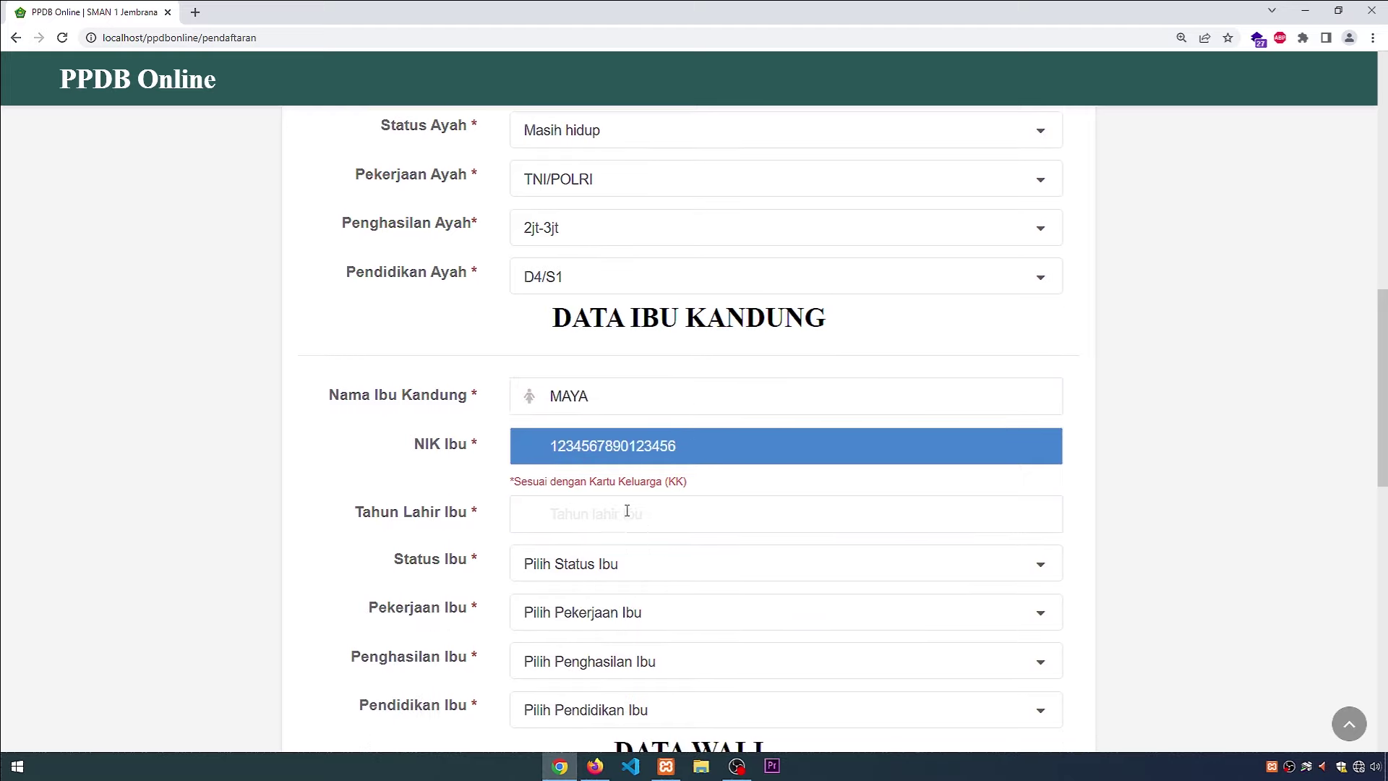
pyautogui.click(628, 507)
pyautogui.write('1998')
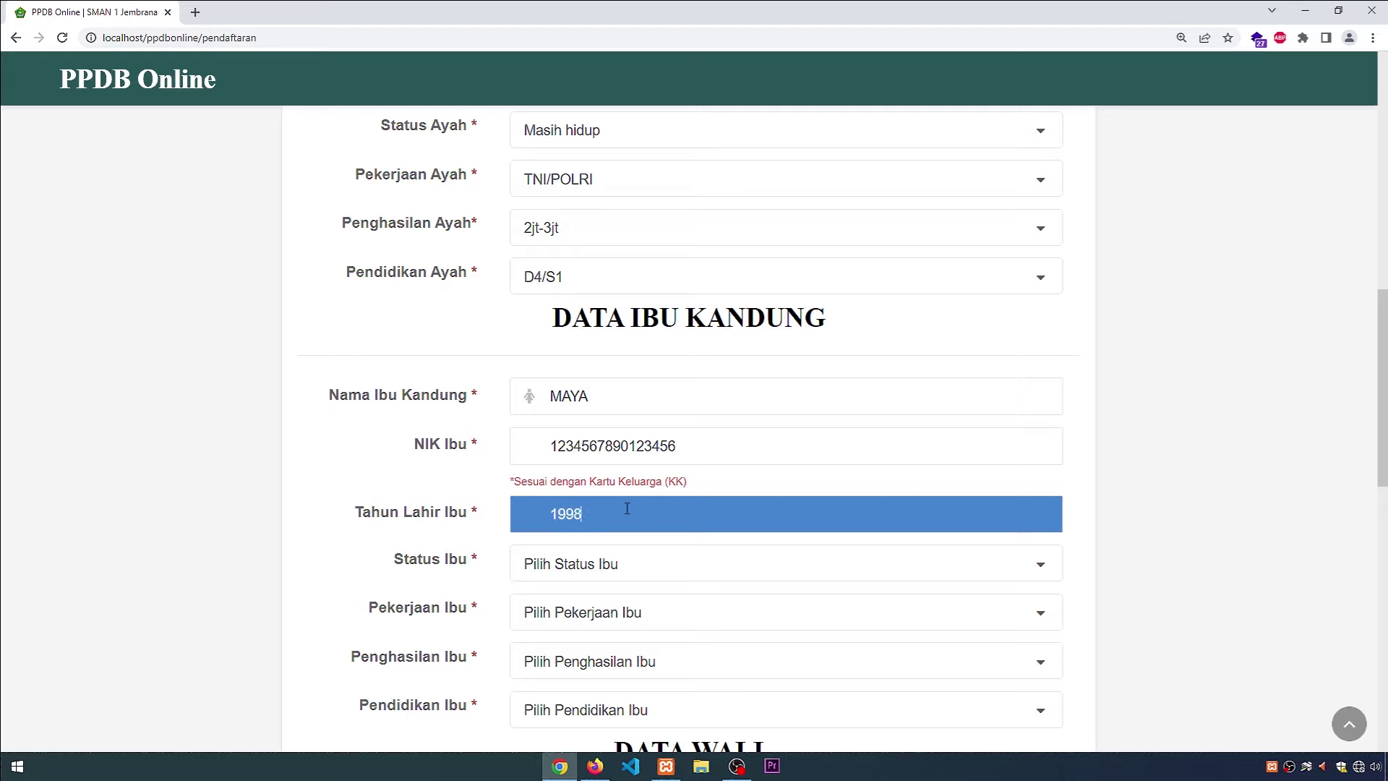
# Set the mother's status to Masih hidup, occupation TNI/POLRI, income 2jt-3jt and education SD/Sederajat
pyautogui.click(620, 571)
pyautogui.click(635, 641)
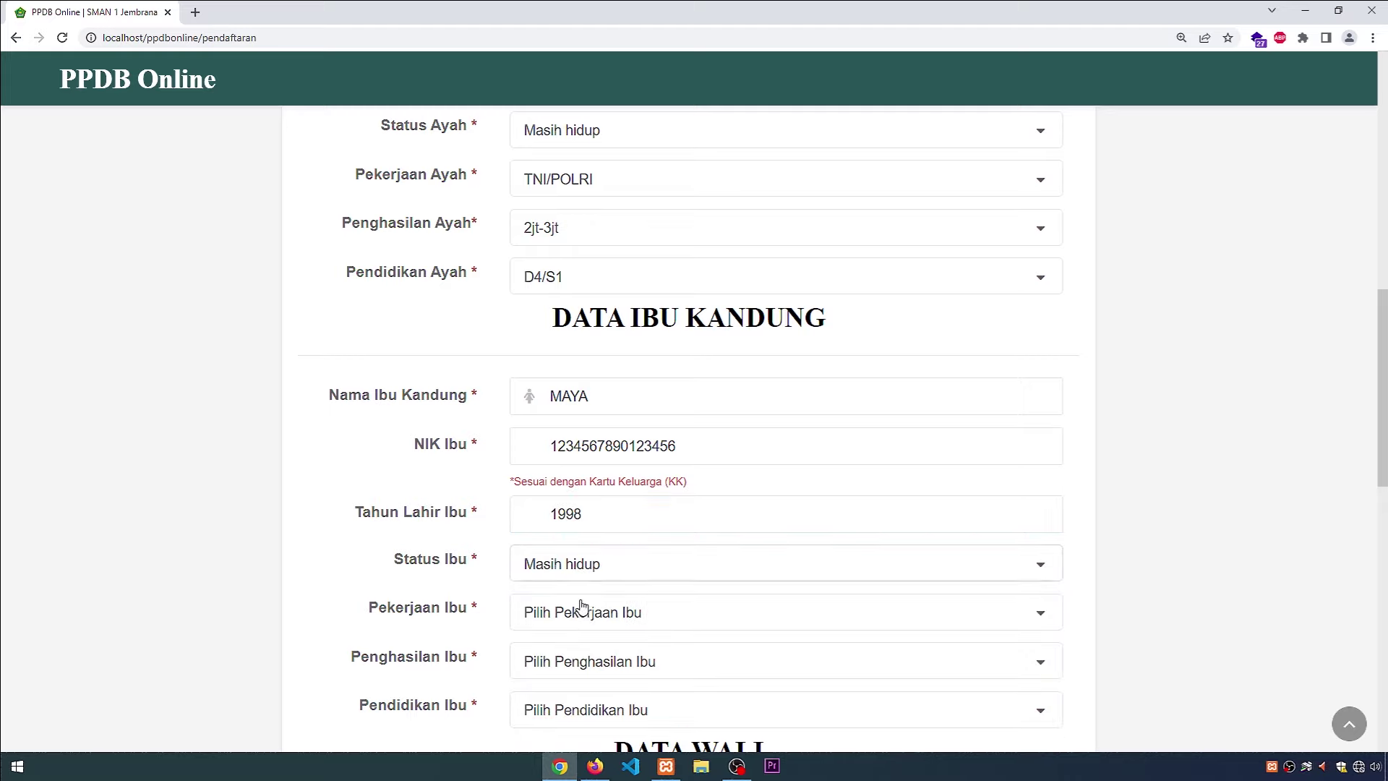
pyautogui.click(588, 611)
pyautogui.click(586, 576)
pyautogui.click(589, 658)
pyautogui.click(578, 586)
pyautogui.scroll(-3, 614, 598)
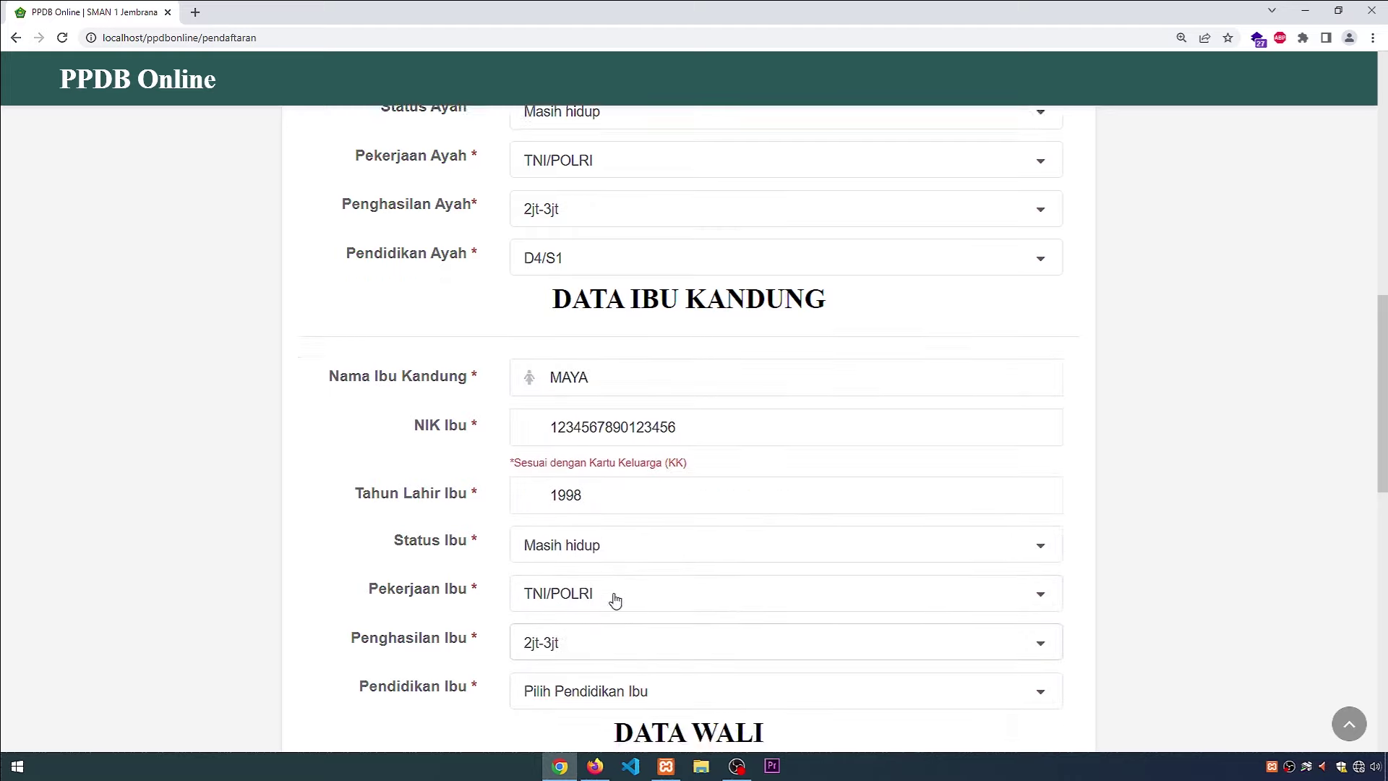
pyautogui.click(589, 499)
pyautogui.click(575, 567)
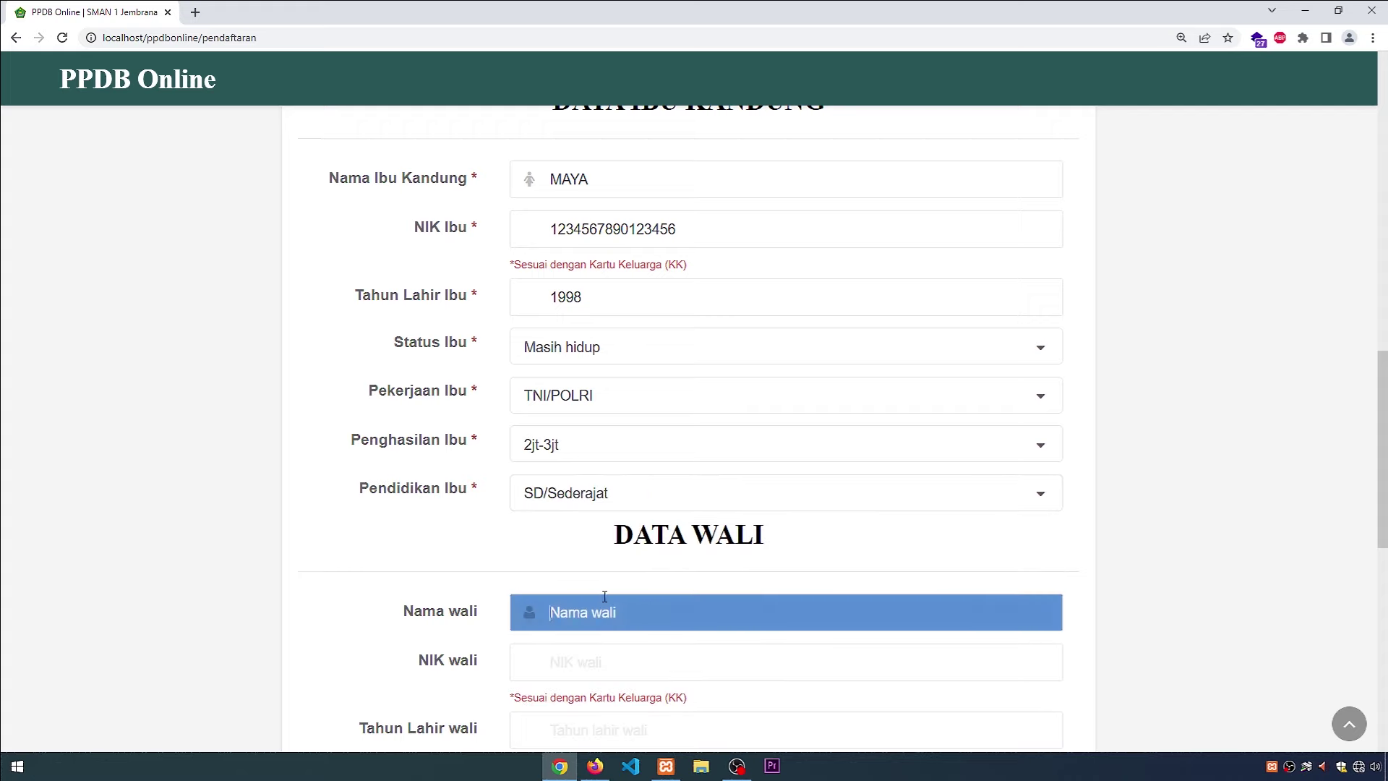
# Enter '-' as the KKS, PKH and KIP card numbers
pyautogui.scroll(-2, 648, 610)
pyautogui.scroll(-3, 649, 609)
pyautogui.scroll(-3, 665, 564)
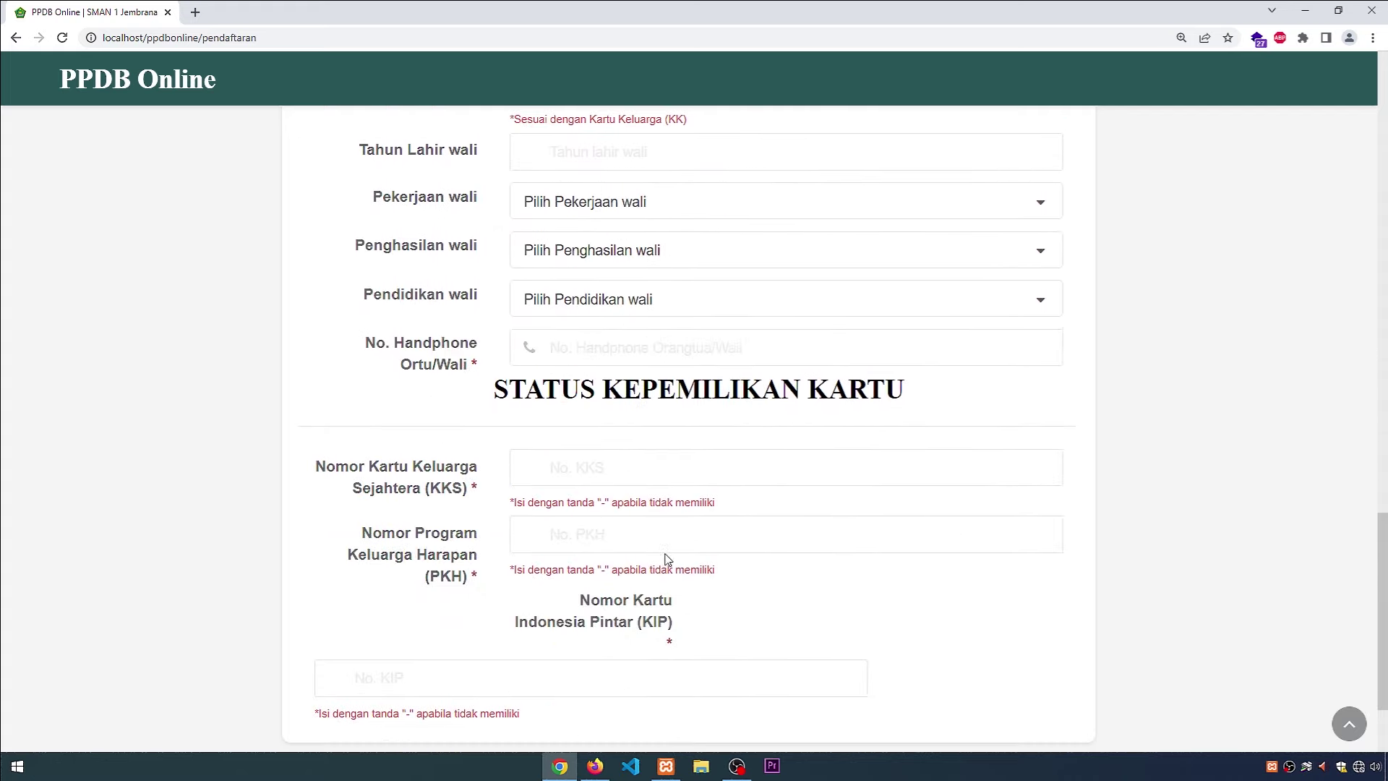
pyautogui.click(570, 466)
pyautogui.write('-')
pyautogui.click(560, 533)
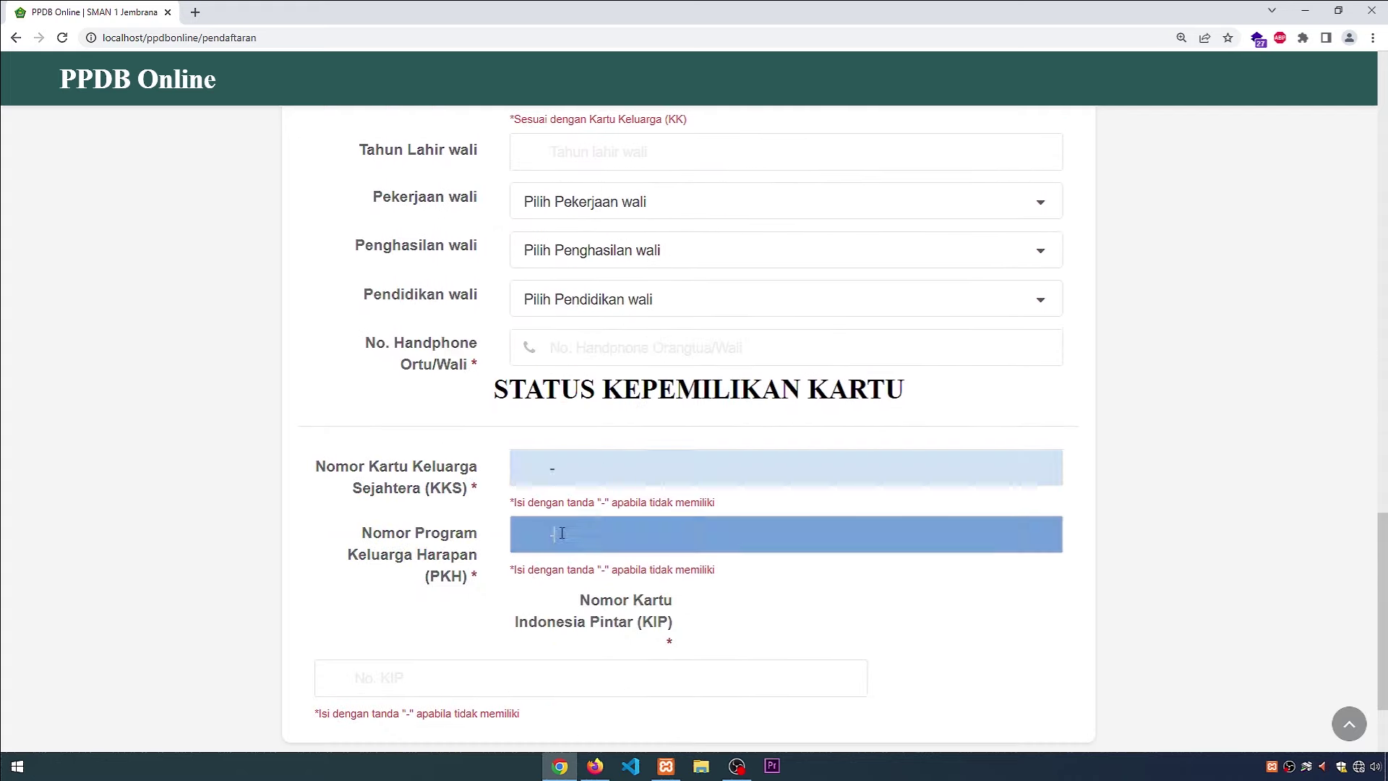
pyautogui.write('-')
pyautogui.scroll(-2, 561, 532)
pyautogui.click(560, 533)
pyautogui.write('-')
pyautogui.hotkey('ctrl', '-')
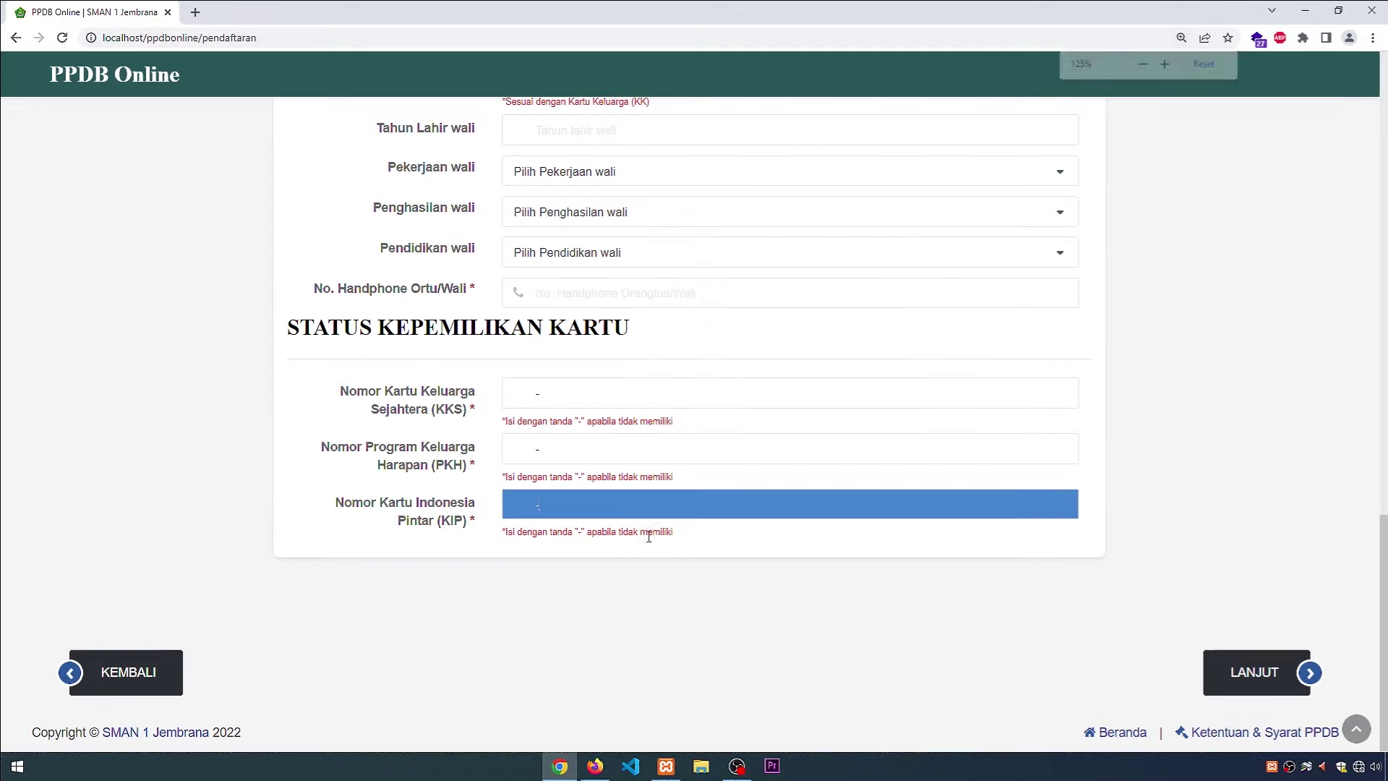
# Enter previous school SMPN 1 Jembrana with level SMP and status NEGERI
pyautogui.click(1243, 681)
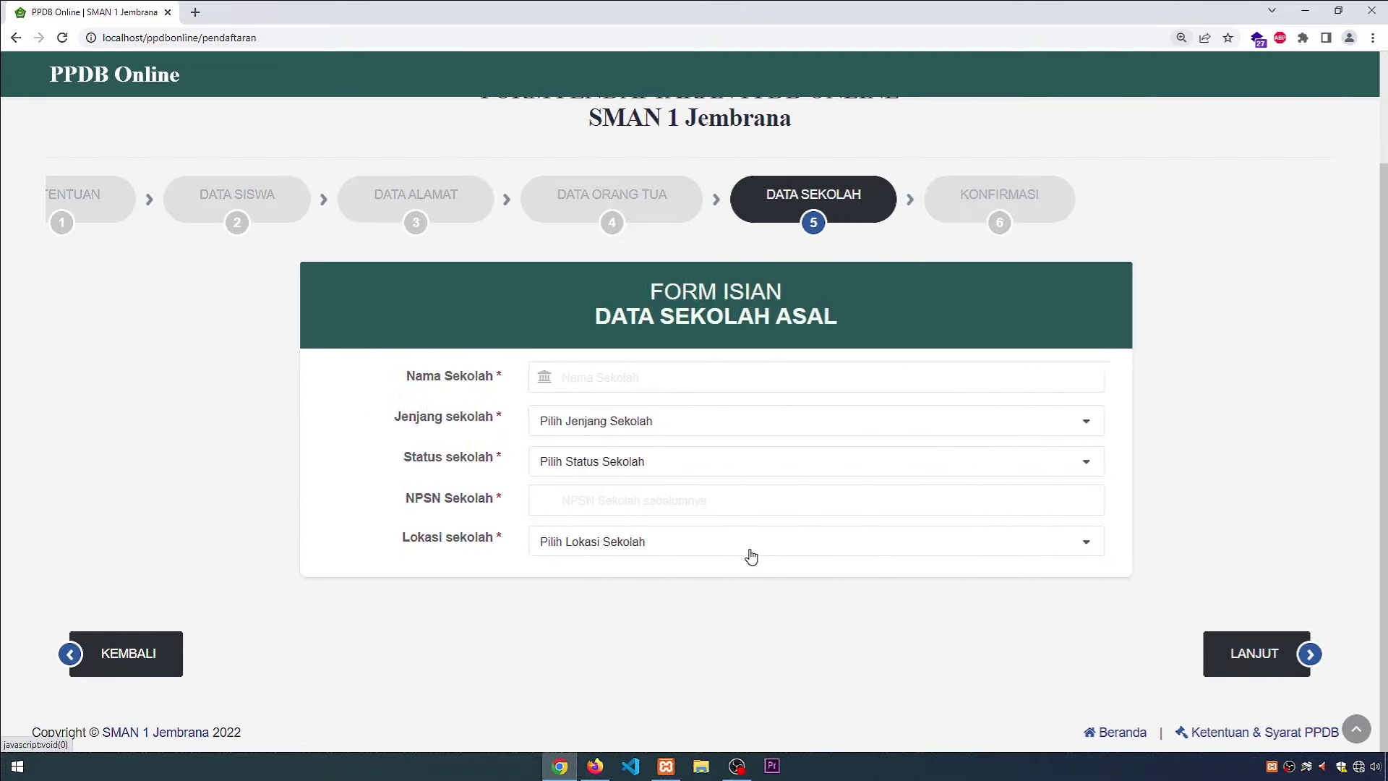
pyautogui.click(624, 367)
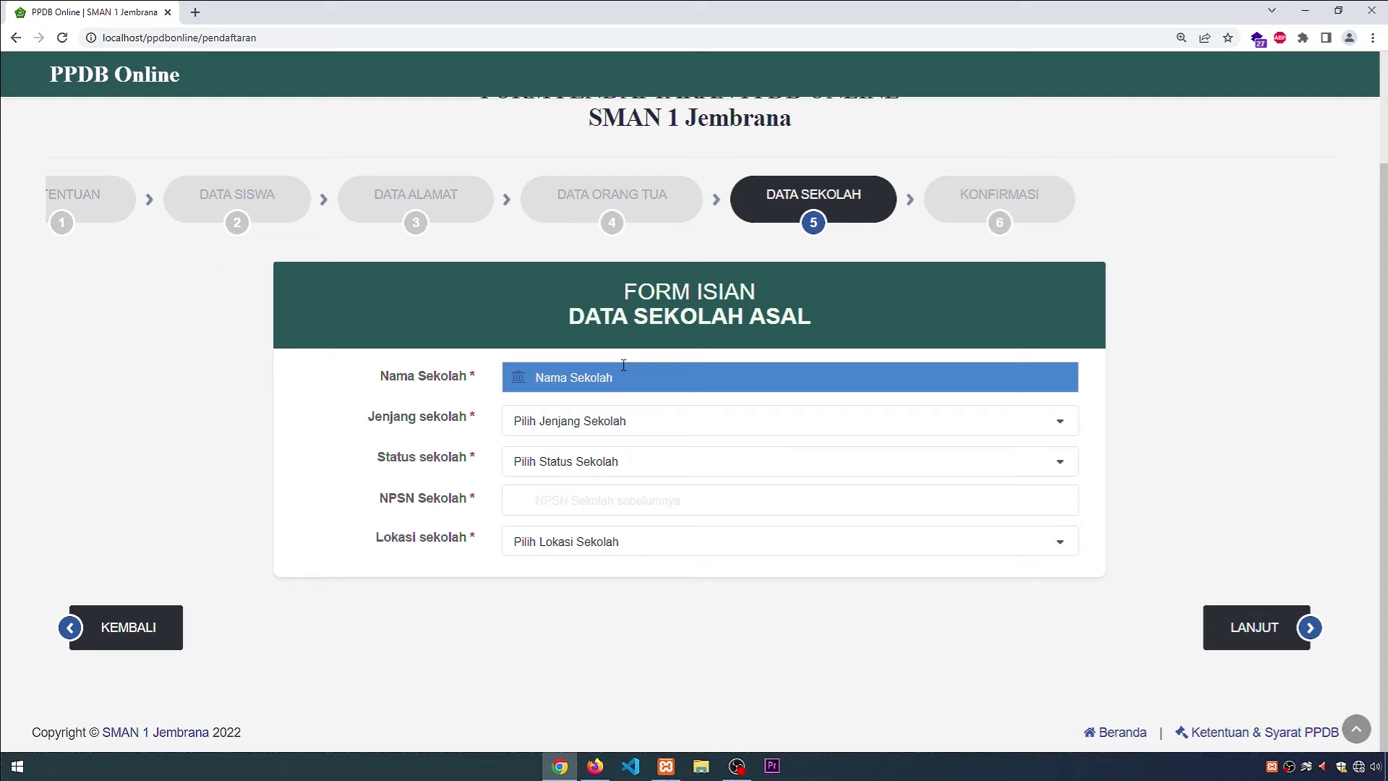
pyautogui.write('SM')
pyautogui.write('PN')
pyautogui.write(' 1 Jemra')
pyautogui.write('bran')
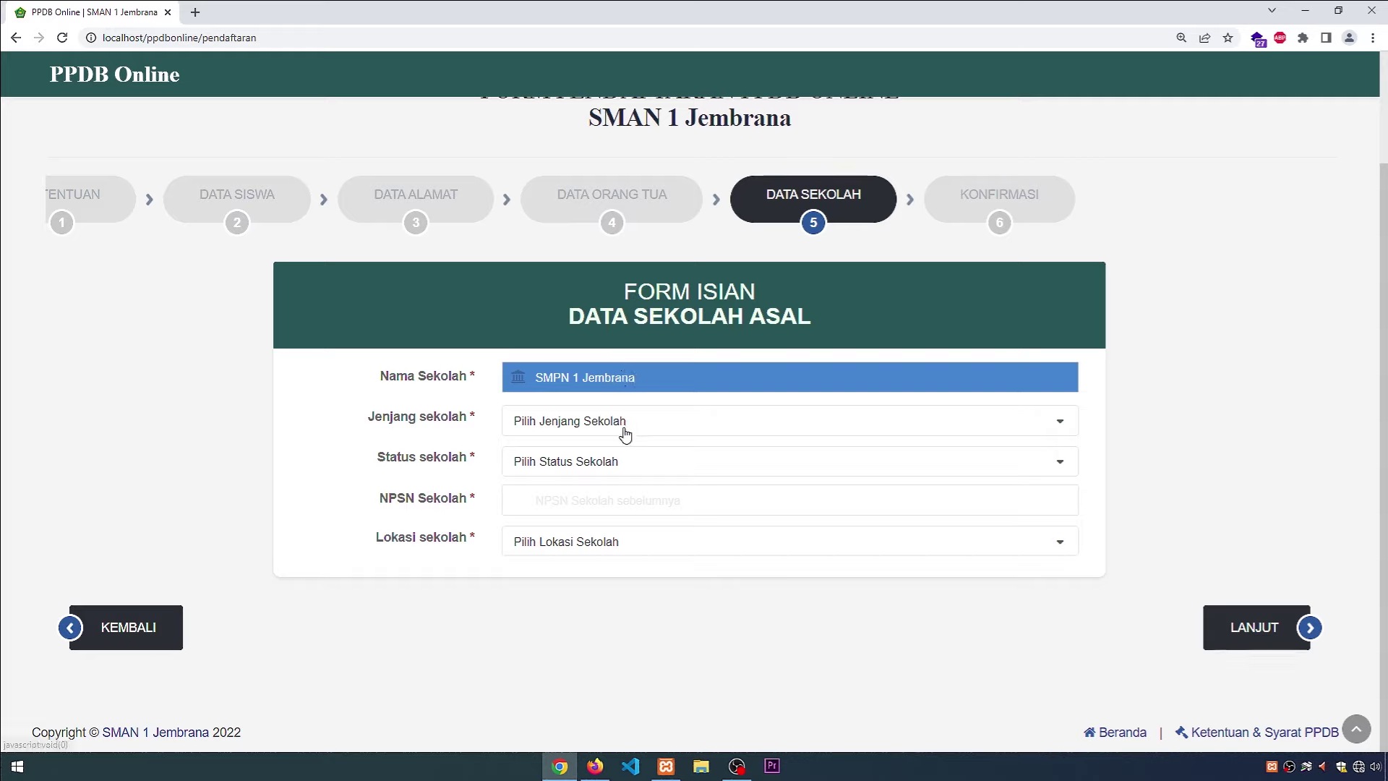
pyautogui.click(622, 432)
pyautogui.click(585, 485)
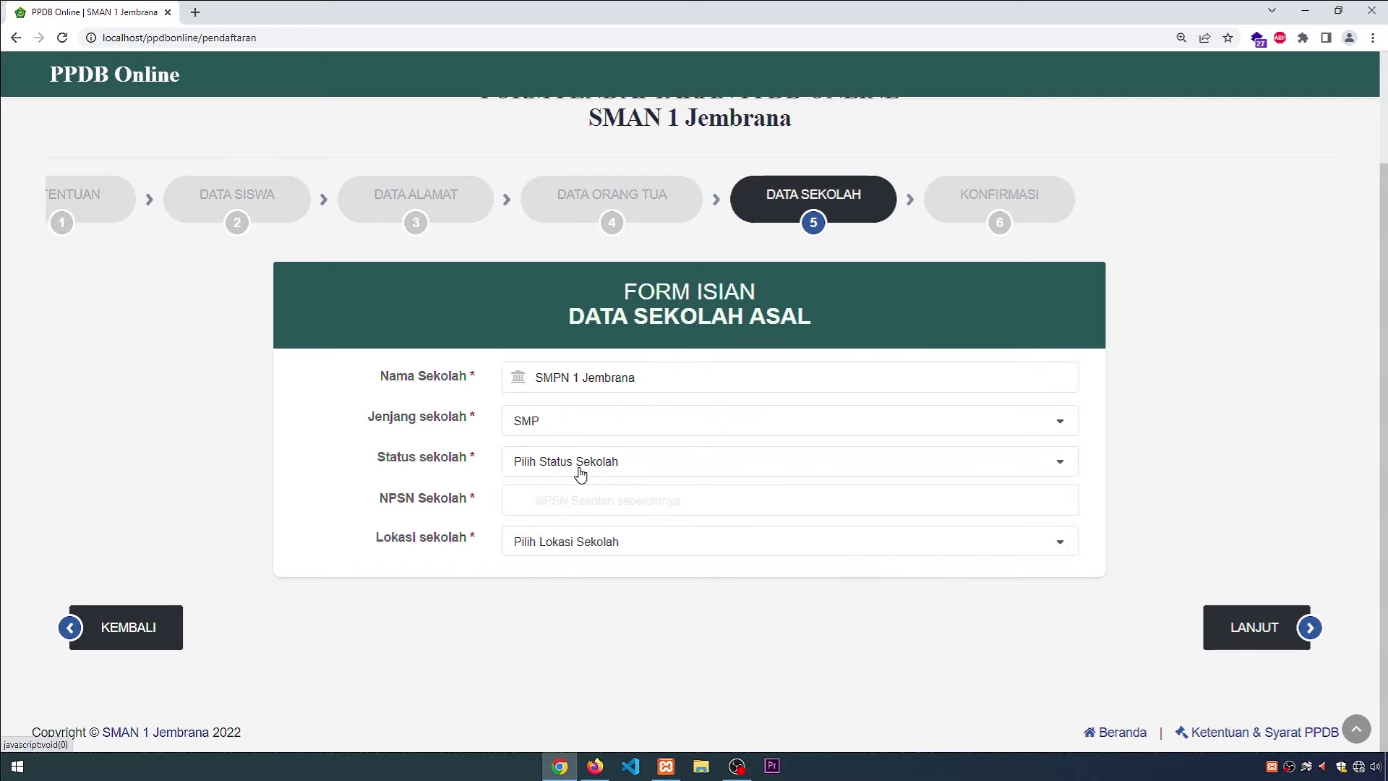
pyautogui.click(578, 463)
pyautogui.click(578, 462)
pyautogui.click(572, 463)
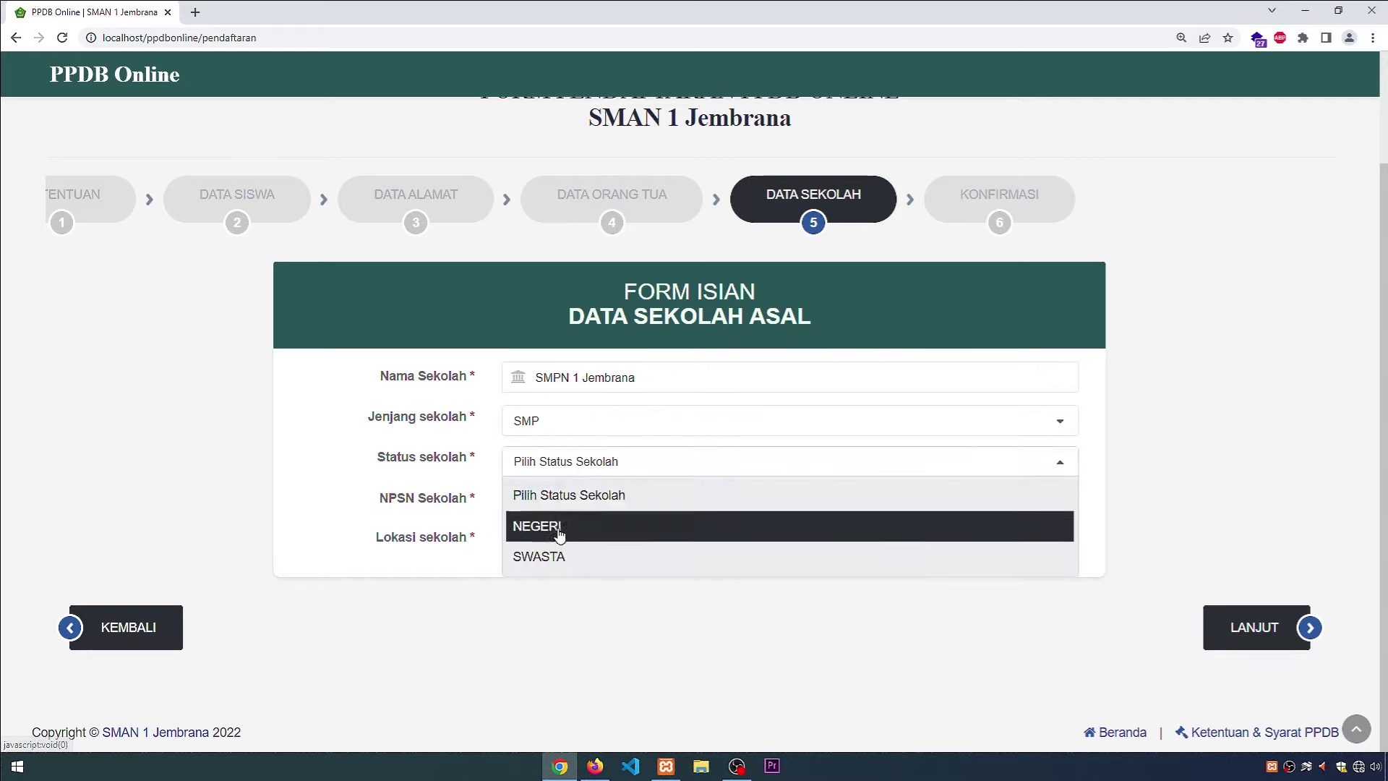
pyautogui.click(557, 526)
# Enter NPSN 12345678, set location Dalam Kabupaten/Kota, and continue to the confirmation step
pyautogui.click(561, 506)
pyautogui.write('12')
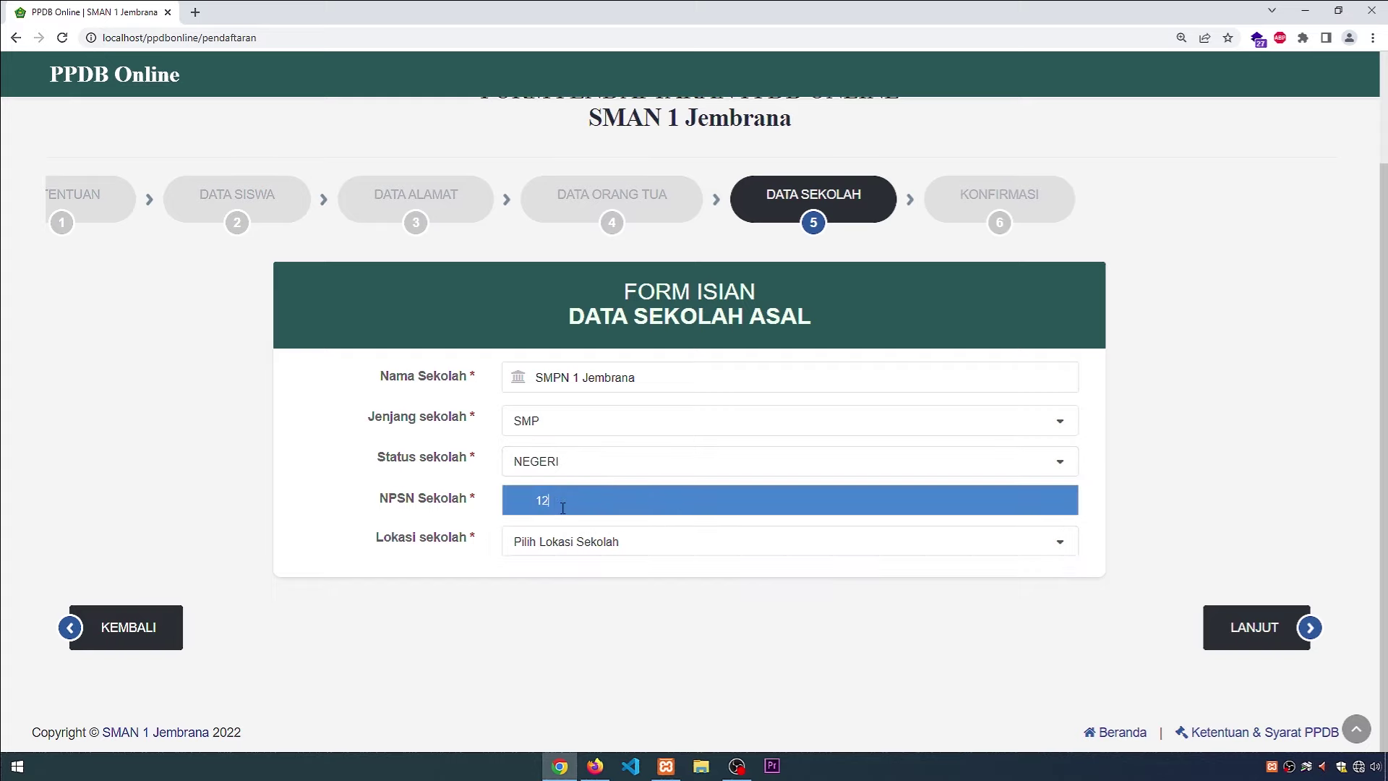
pyautogui.write('345678')
pyautogui.click(568, 548)
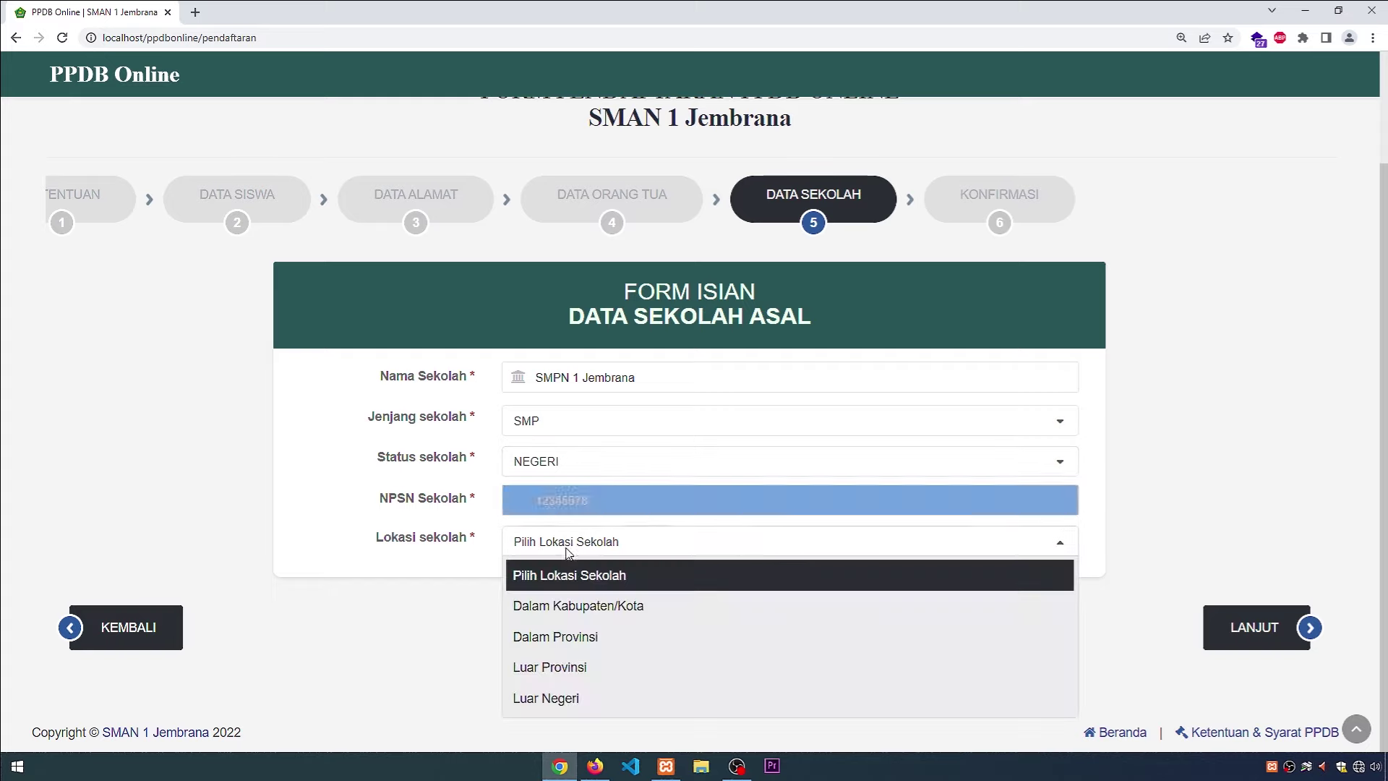
pyautogui.click(561, 605)
pyautogui.click(1255, 626)
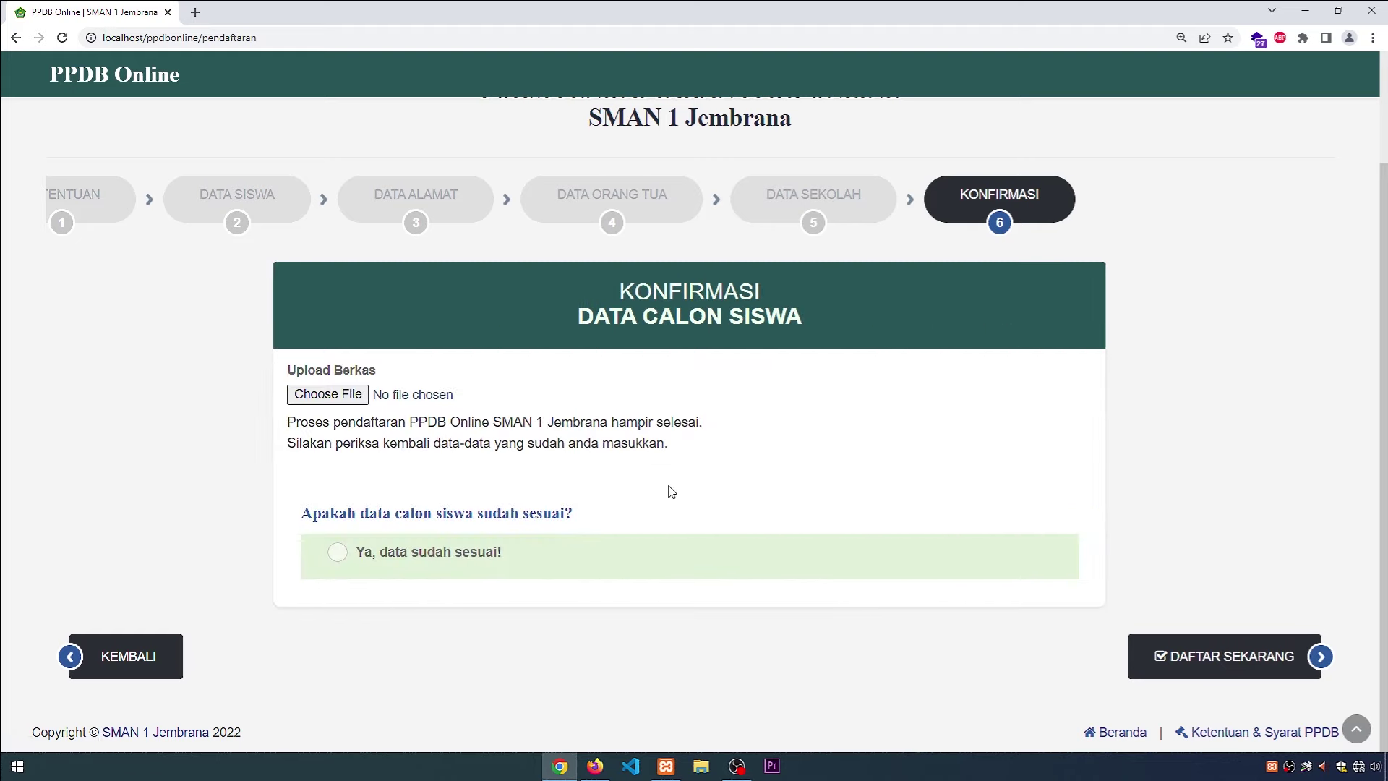
# Tick 'Ya, data sudah sesuai!' and submit the registration with DAFTAR SEKARANG
pyautogui.click(437, 556)
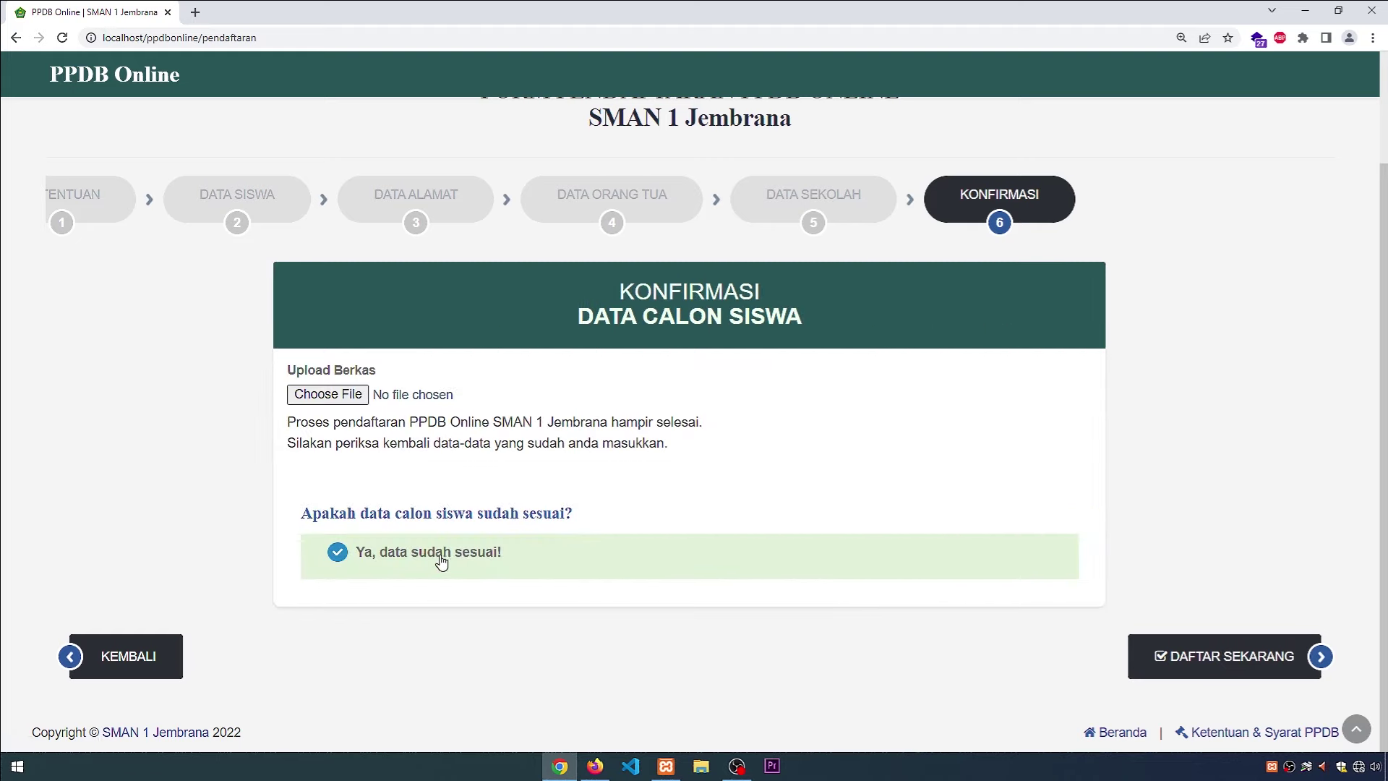
pyautogui.click(1195, 658)
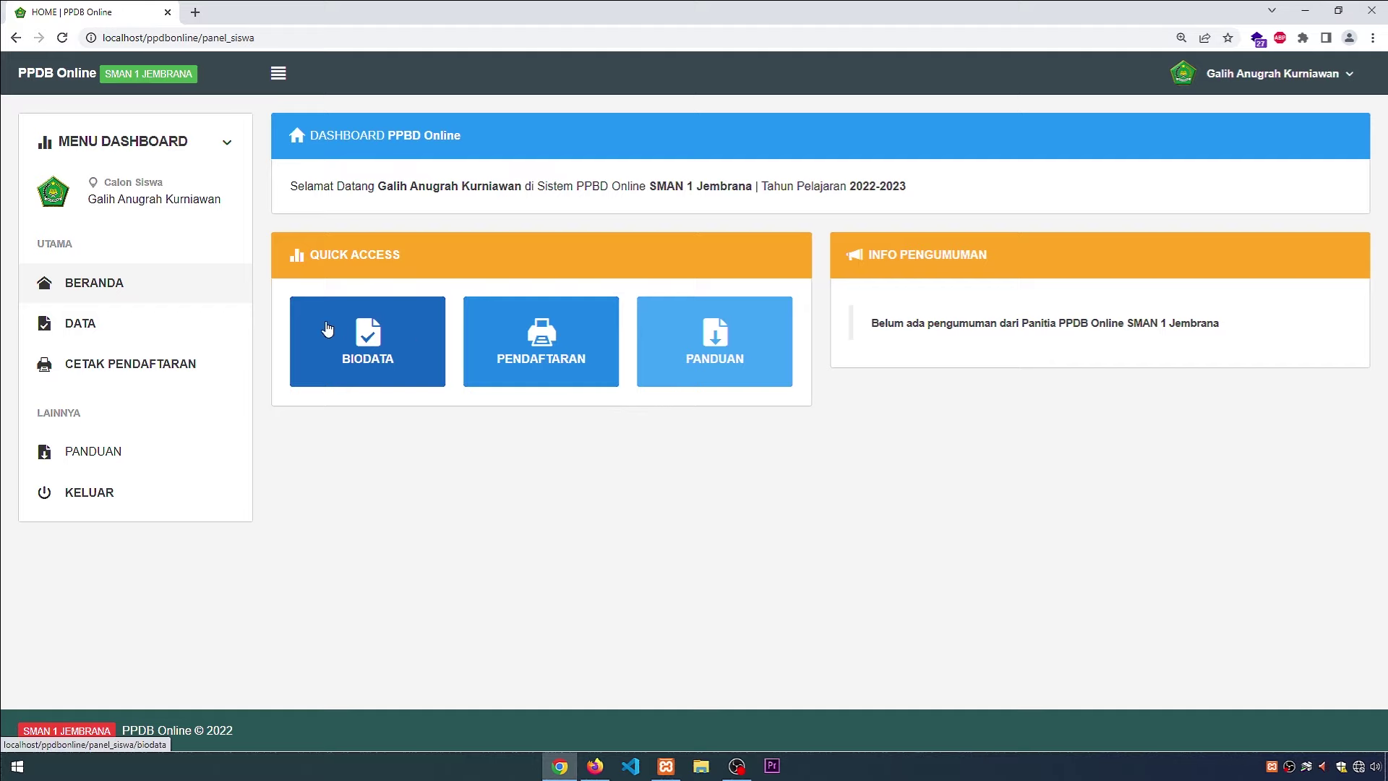
# Open the Data Calon Siswa table and check the Verifikasi and Kelulusan columns
pyautogui.click(179, 331)
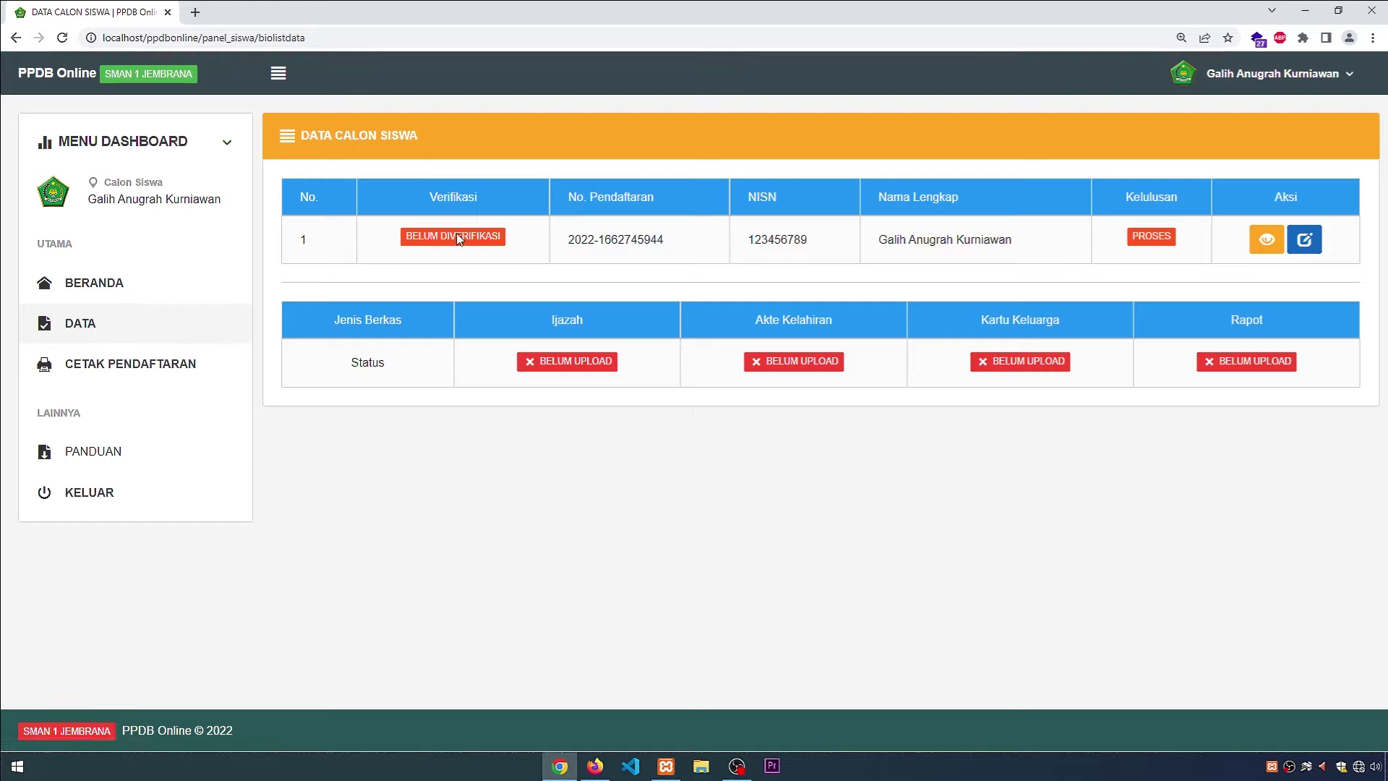
pyautogui.moveTo(485, 197); pyautogui.dragTo(437, 196)
pyautogui.moveTo(1178, 199); pyautogui.dragTo(1134, 198)
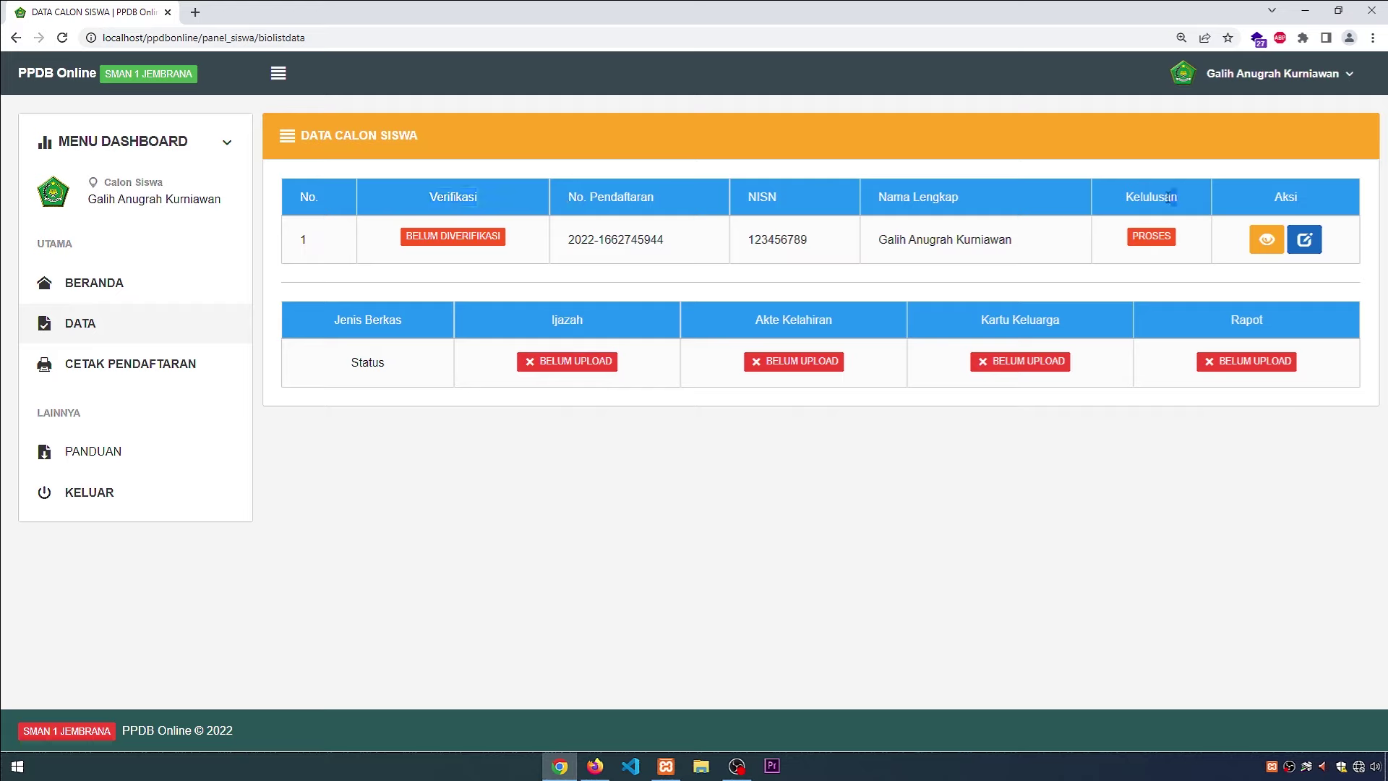
pyautogui.click(1041, 308)
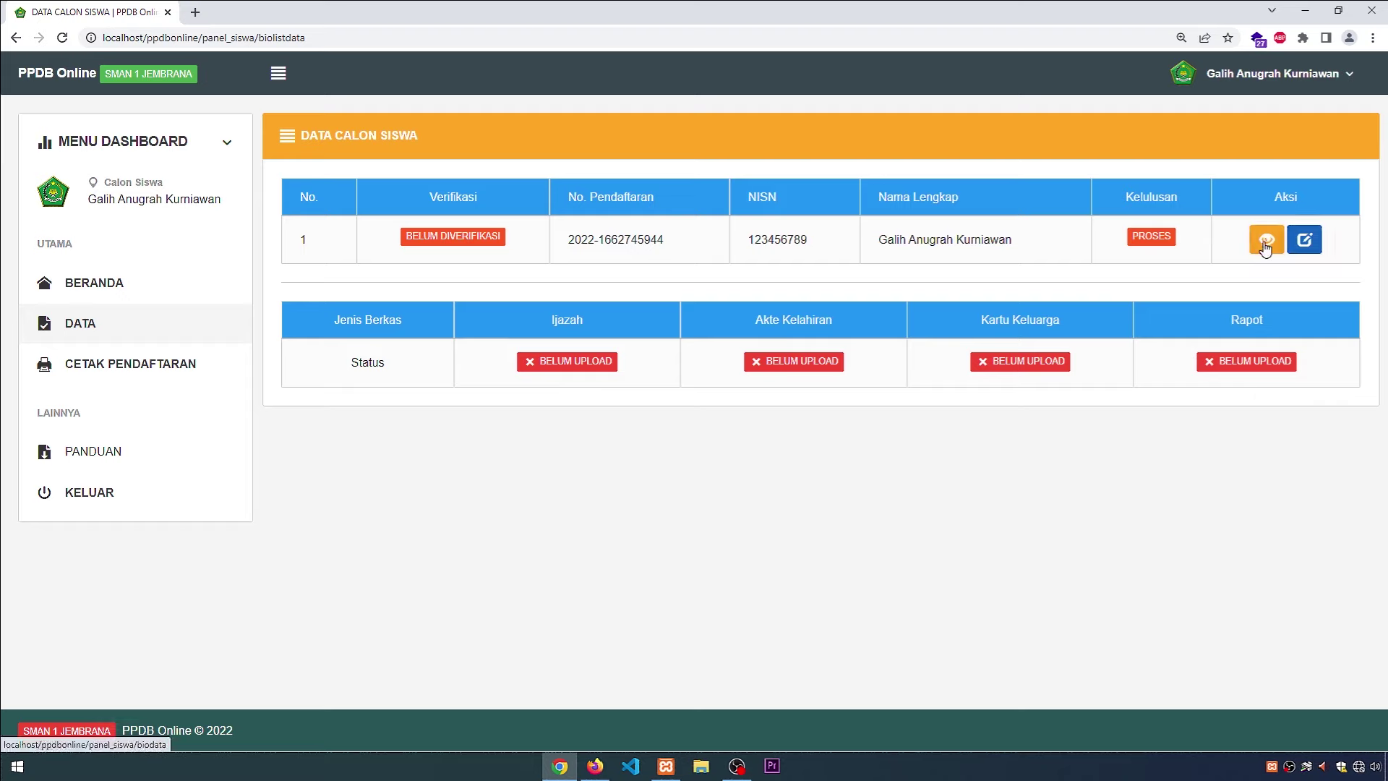
pyautogui.click(1268, 246)
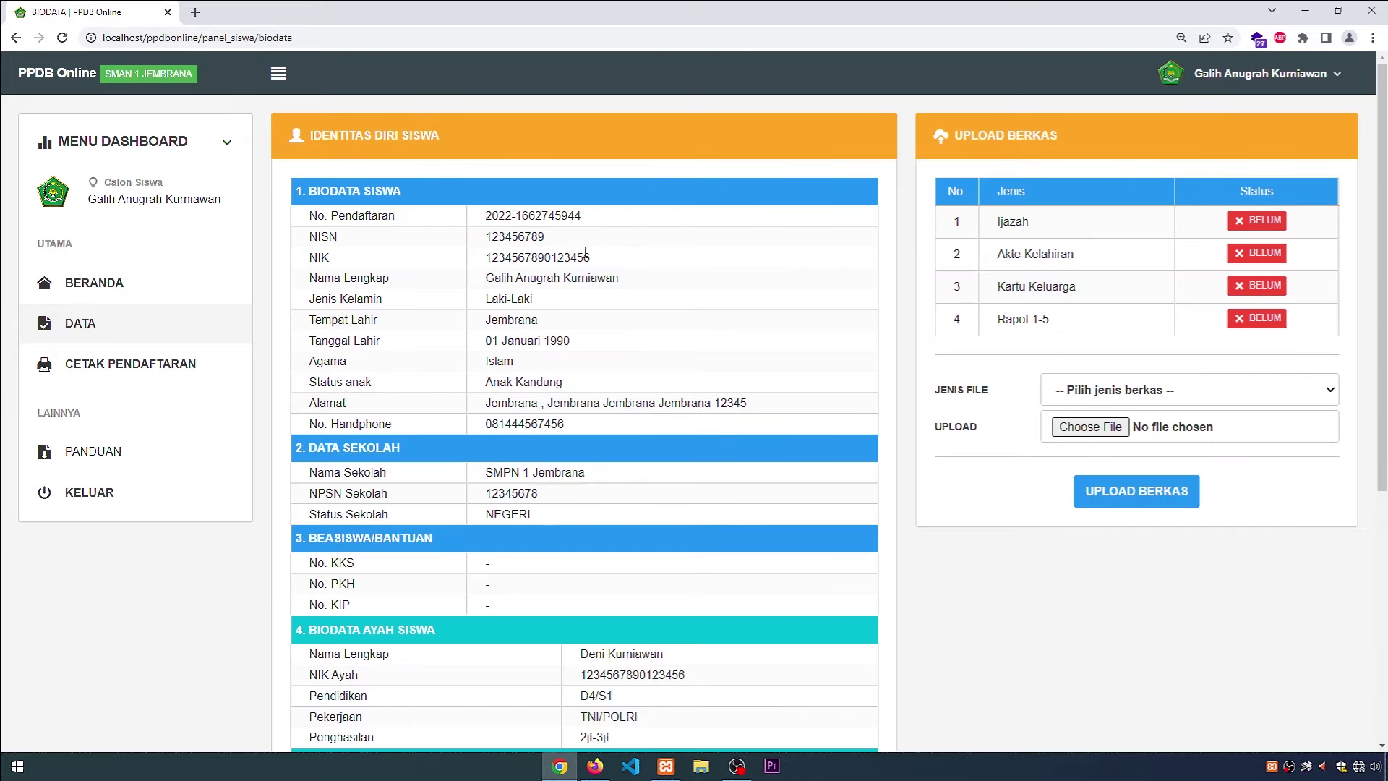
pyautogui.scroll(-4, 586, 269)
pyautogui.scroll(-2, 640, 354)
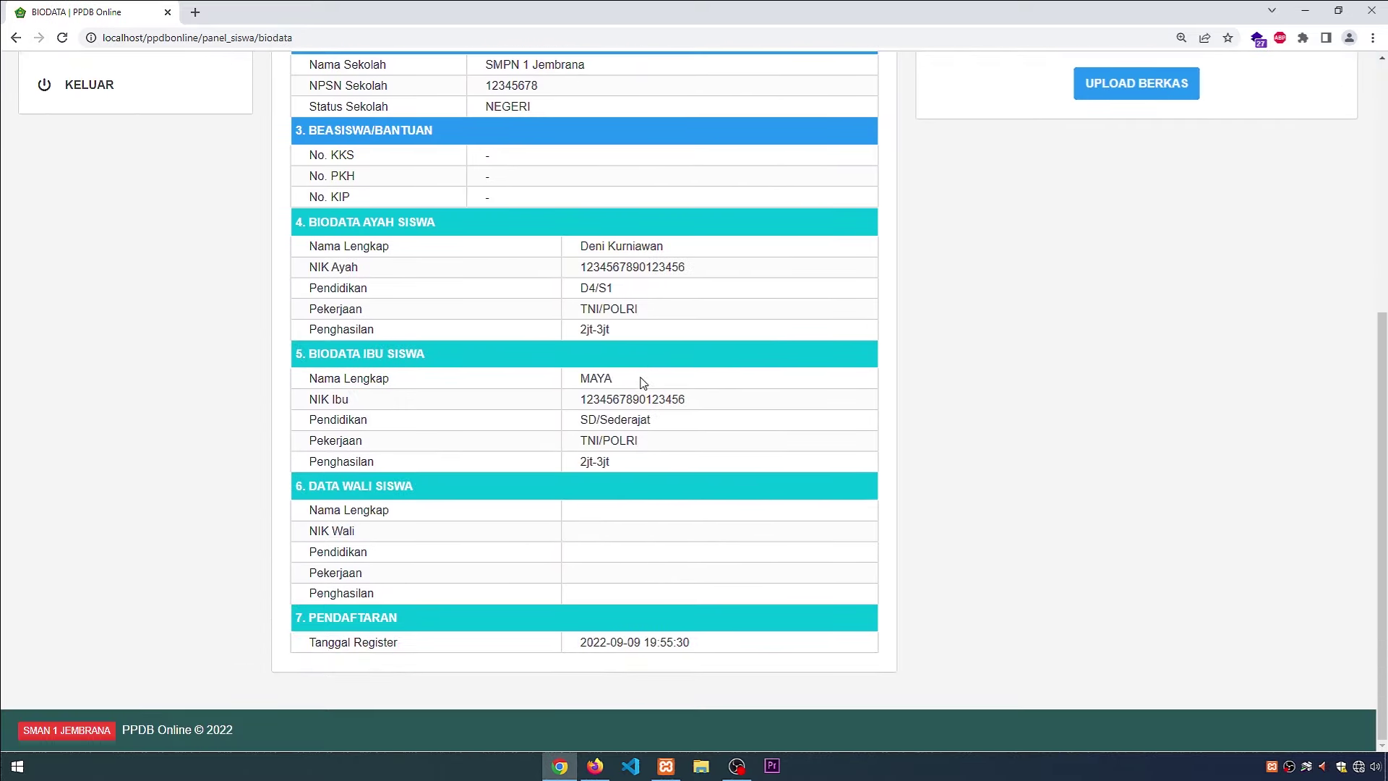
pyautogui.scroll(6, 644, 384)
pyautogui.scroll(-6, 658, 387)
pyautogui.scroll(6, 676, 394)
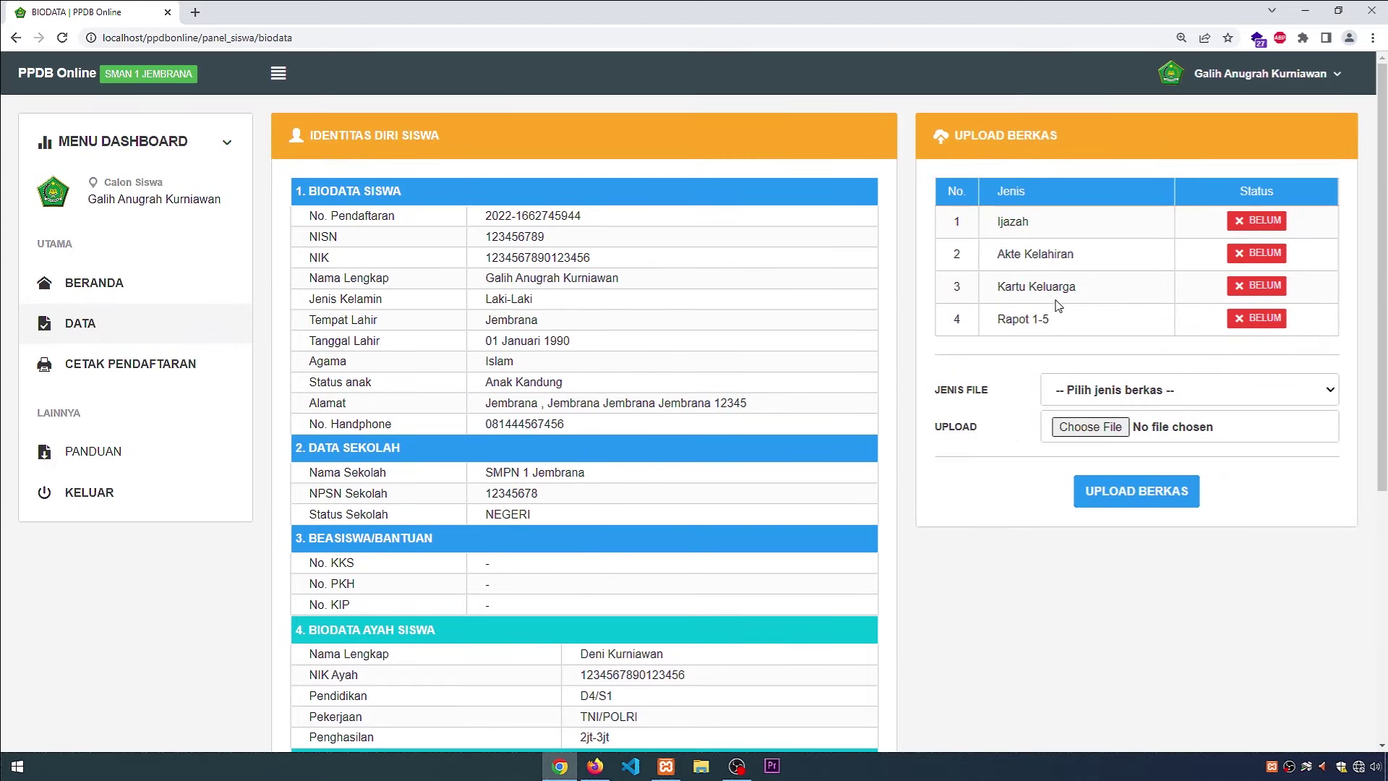
pyautogui.click(1108, 393)
pyautogui.click(1070, 361)
pyautogui.click(177, 322)
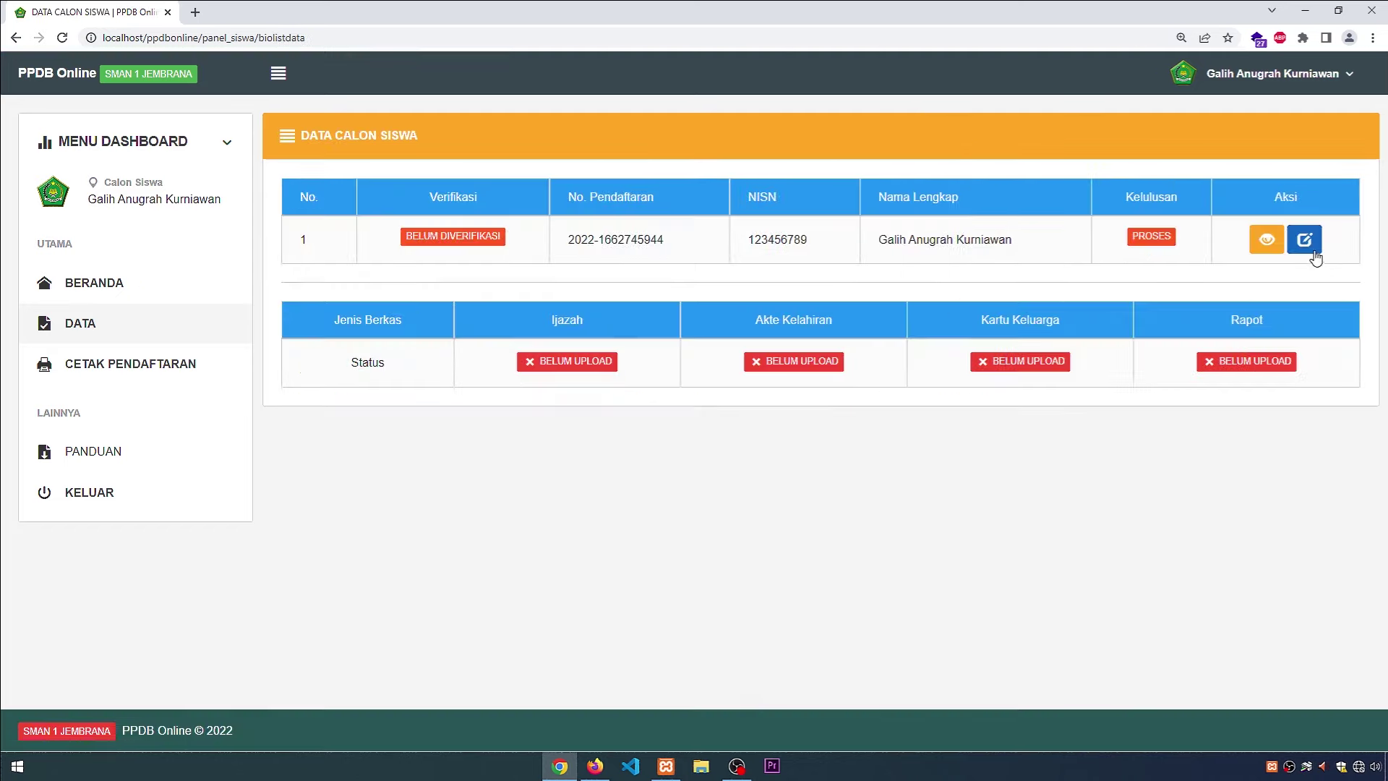
pyautogui.moveTo(1014, 240); pyautogui.dragTo(878, 241)
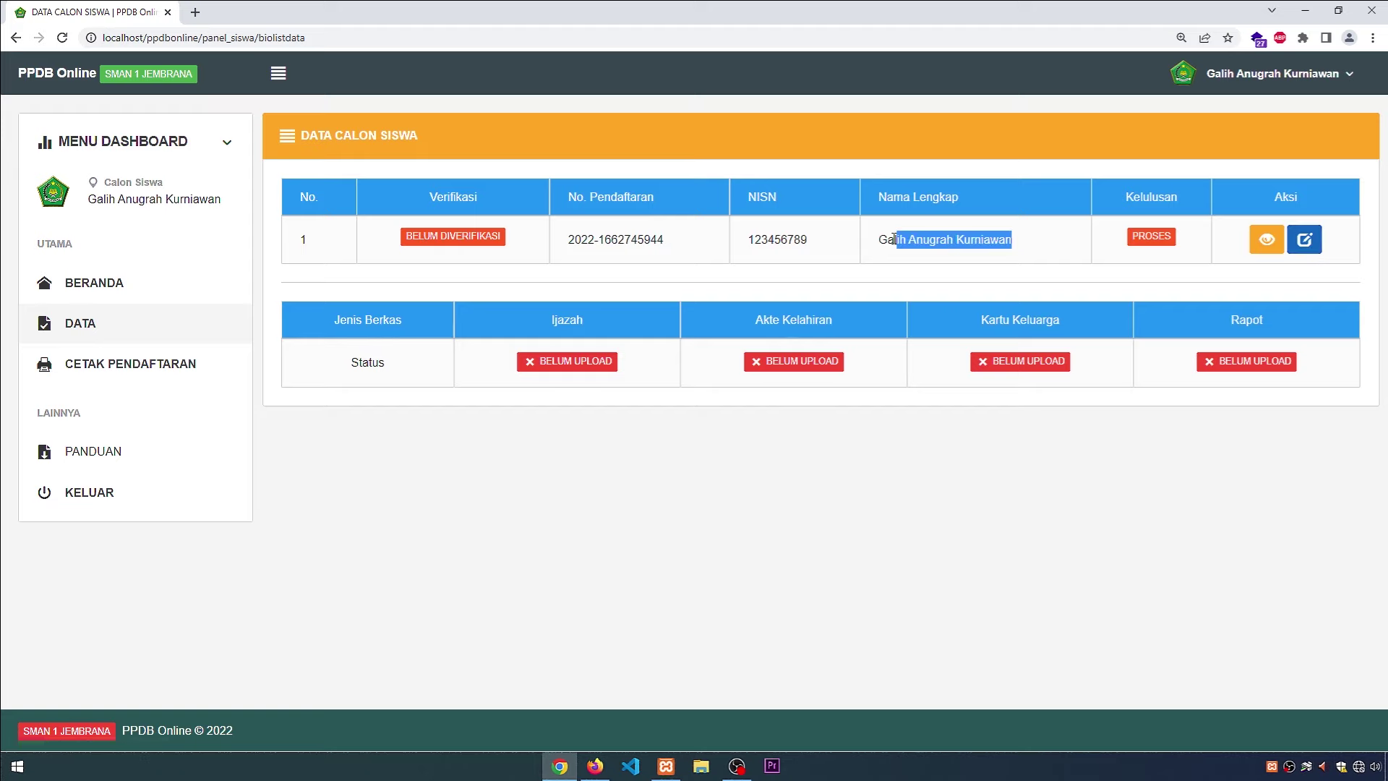
# Open the applicant's biodata editor and browse its school, parents and guardian sections
pyautogui.click(1305, 239)
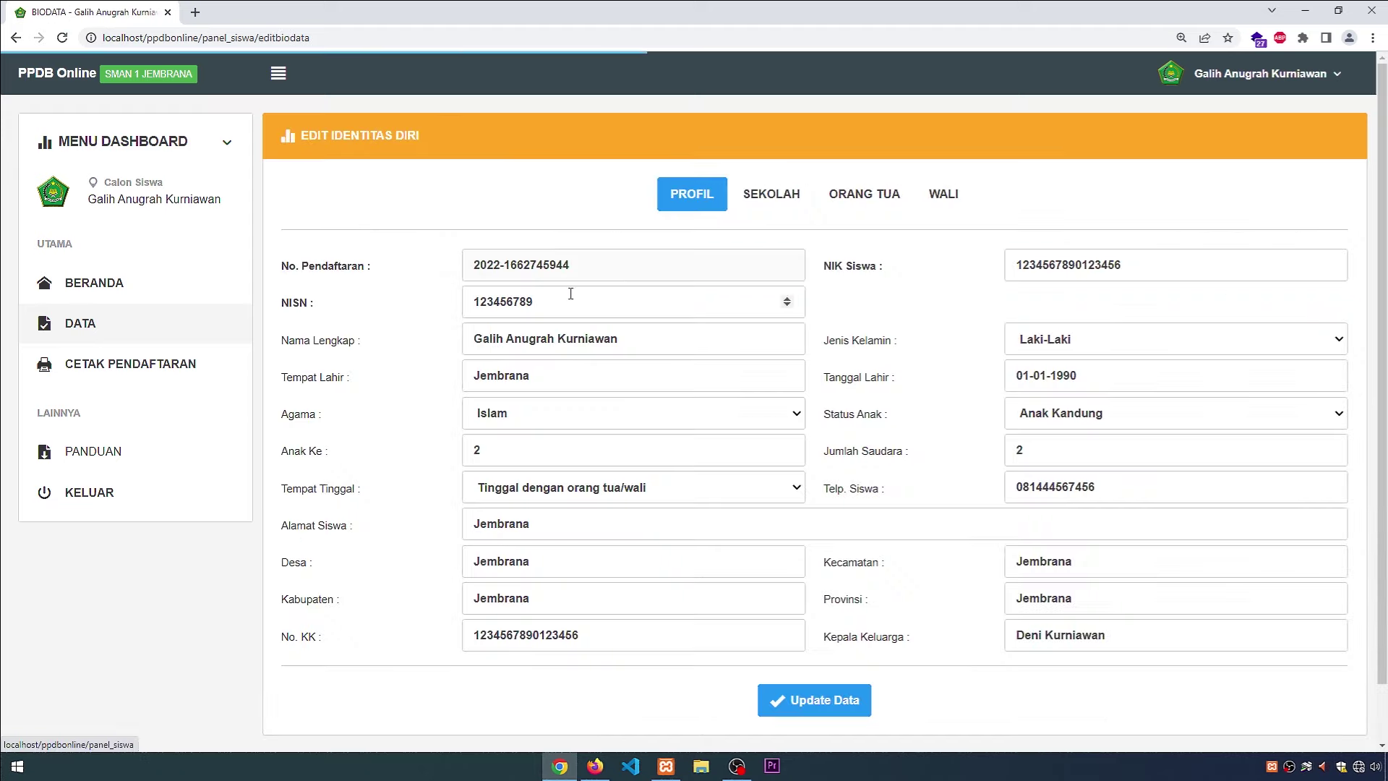
pyautogui.click(796, 201)
pyautogui.click(865, 198)
pyautogui.click(934, 197)
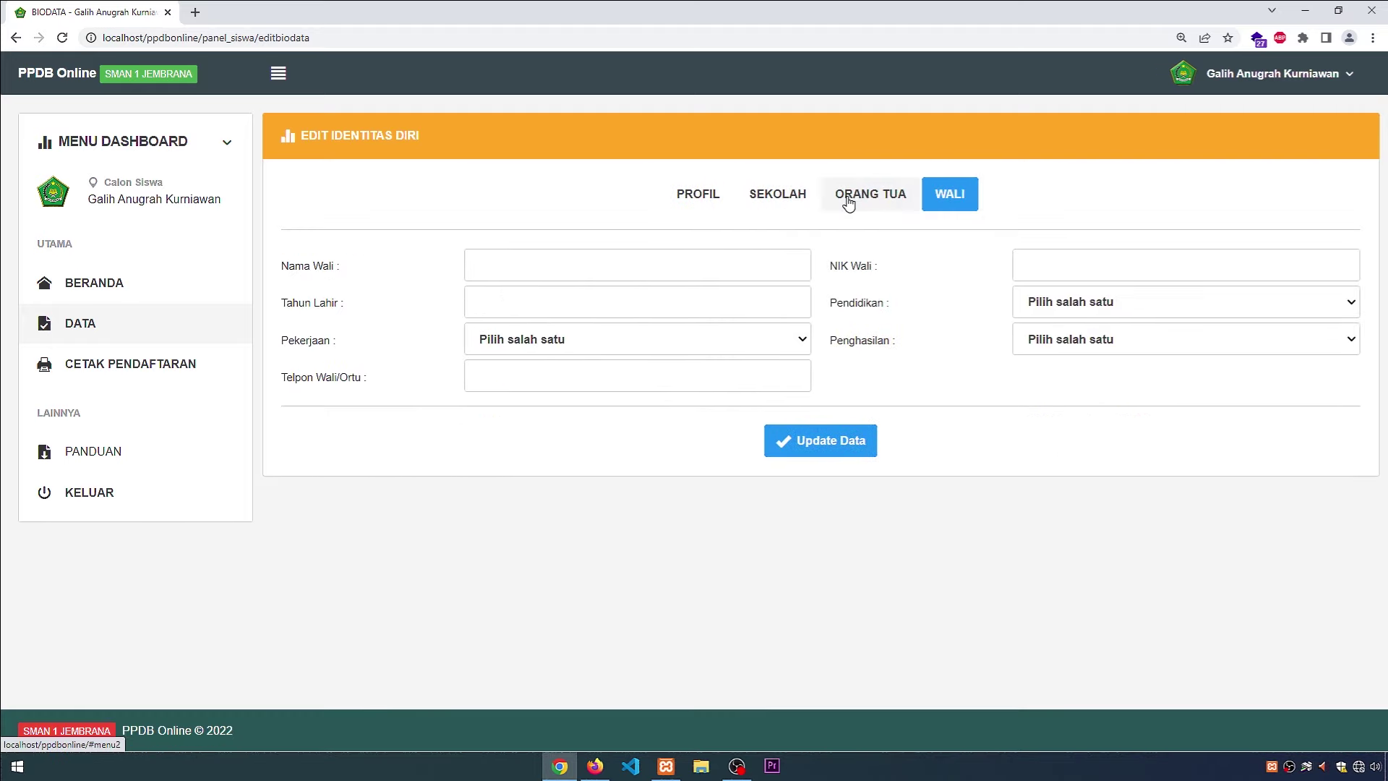
pyautogui.click(852, 196)
pyautogui.click(774, 192)
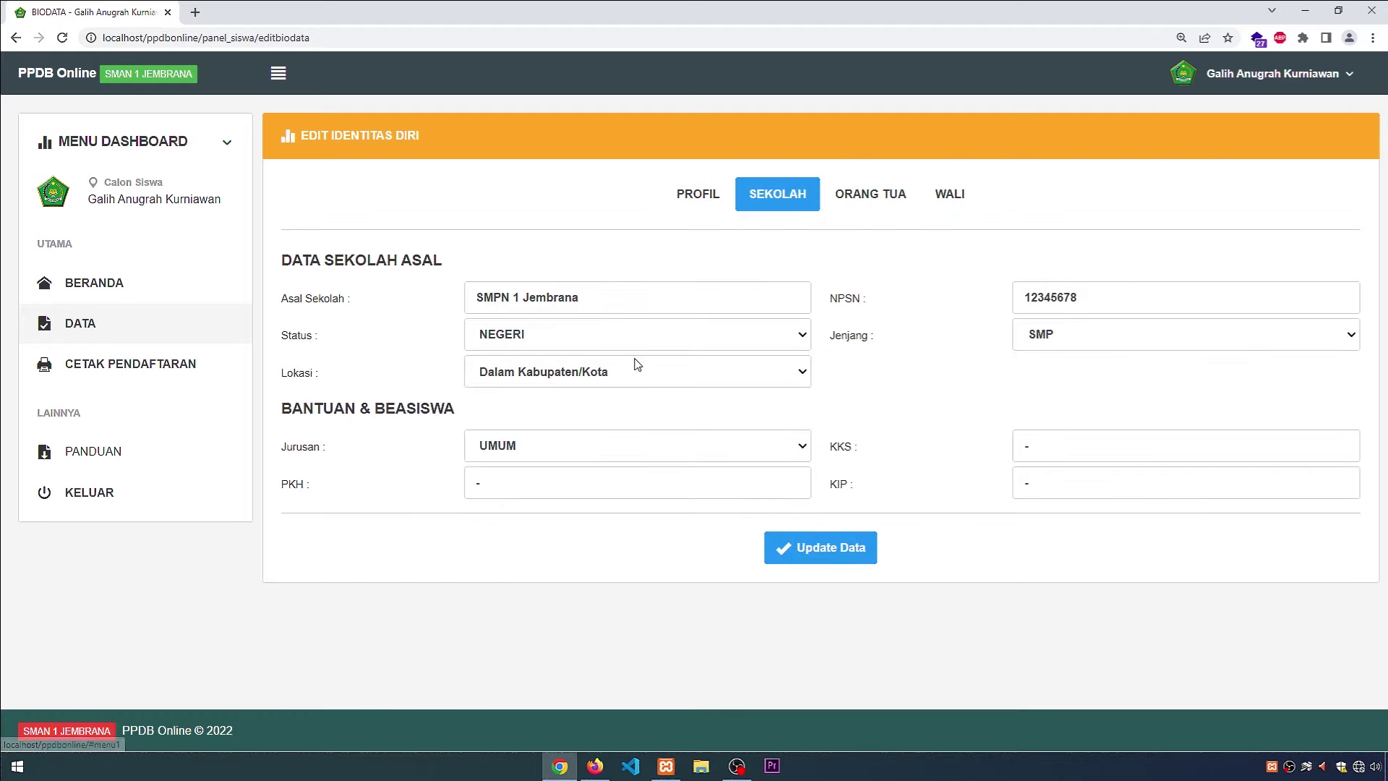
# Change Jurusan to LAINNYA, save with Update Data, and recheck the school section
pyautogui.click(554, 437)
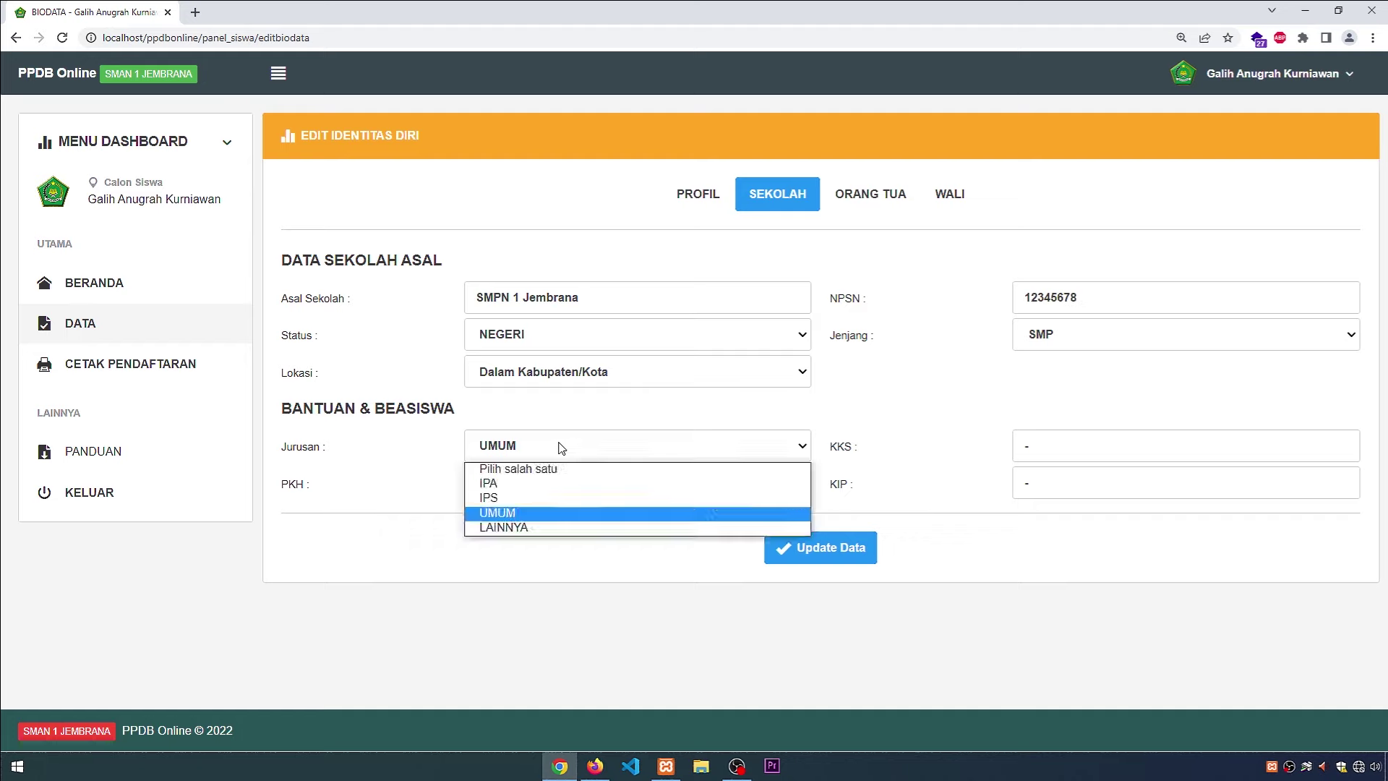
pyautogui.click(527, 528)
pyautogui.click(795, 546)
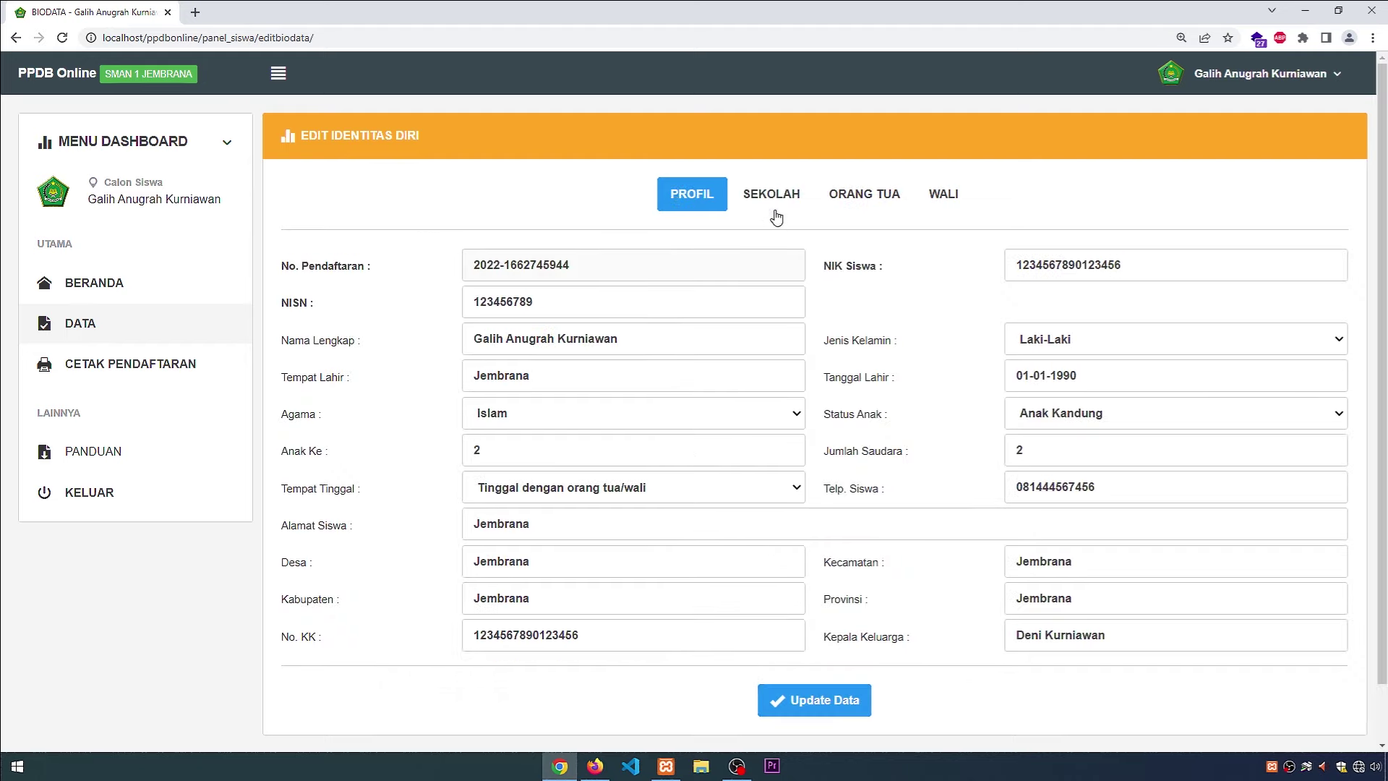
pyautogui.click(773, 195)
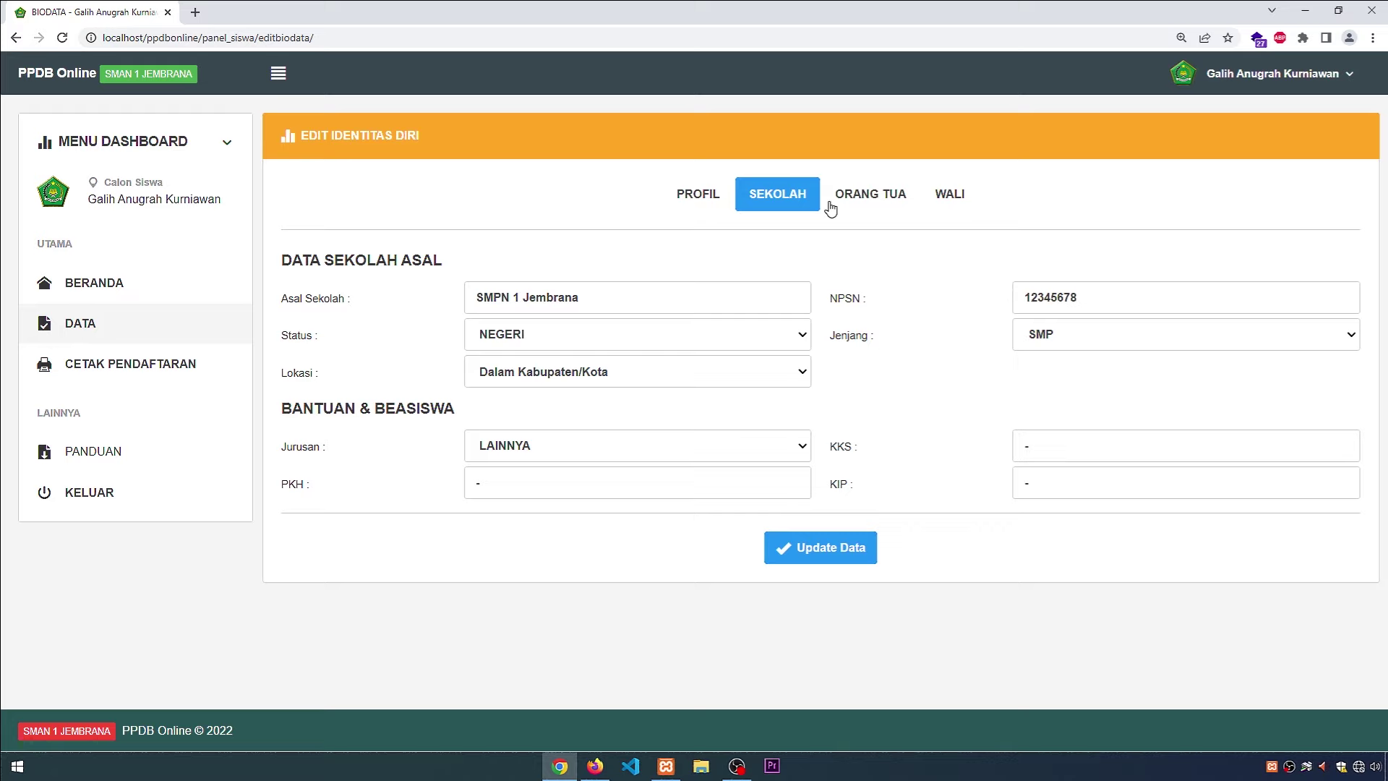
pyautogui.click(950, 196)
pyautogui.click(716, 196)
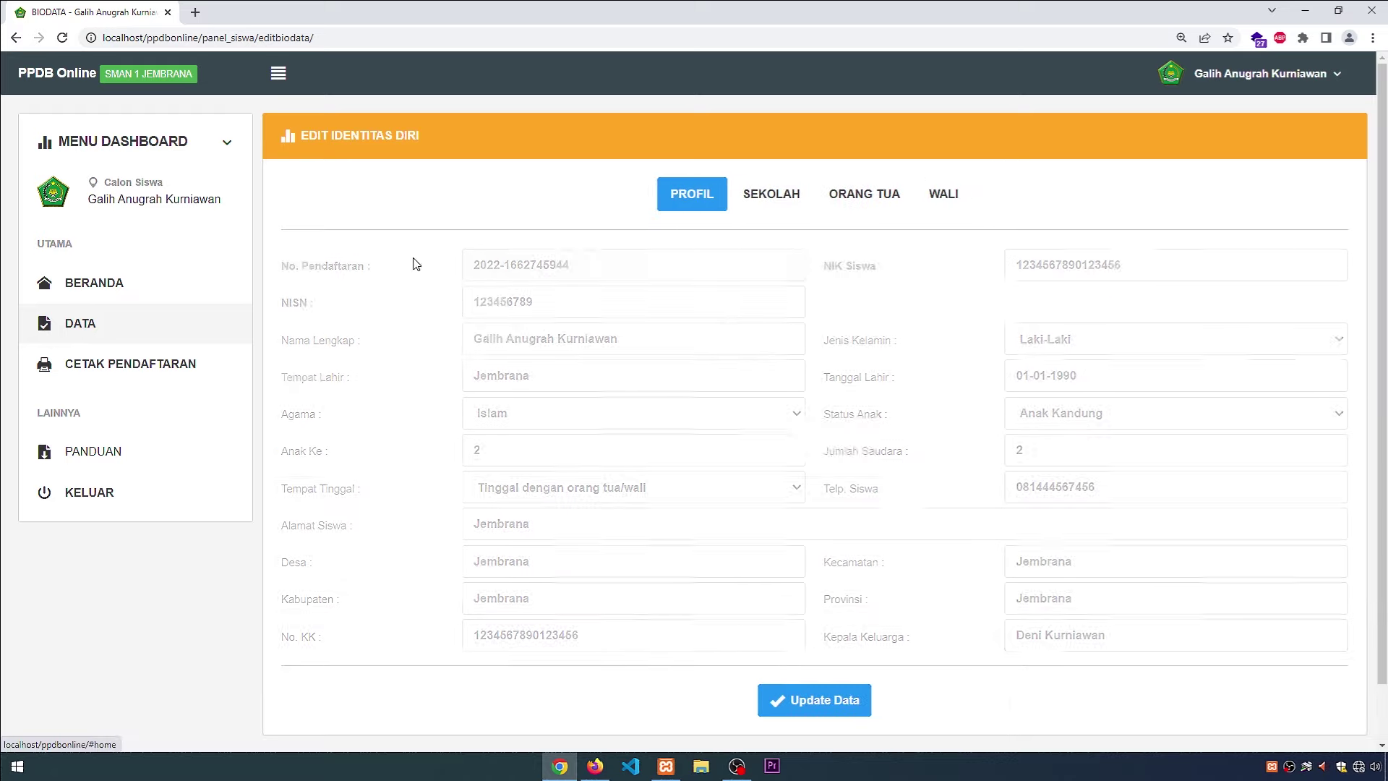
# Go to BERANDA and open the BIODATA tile showing identity details and uploads
pyautogui.click(107, 298)
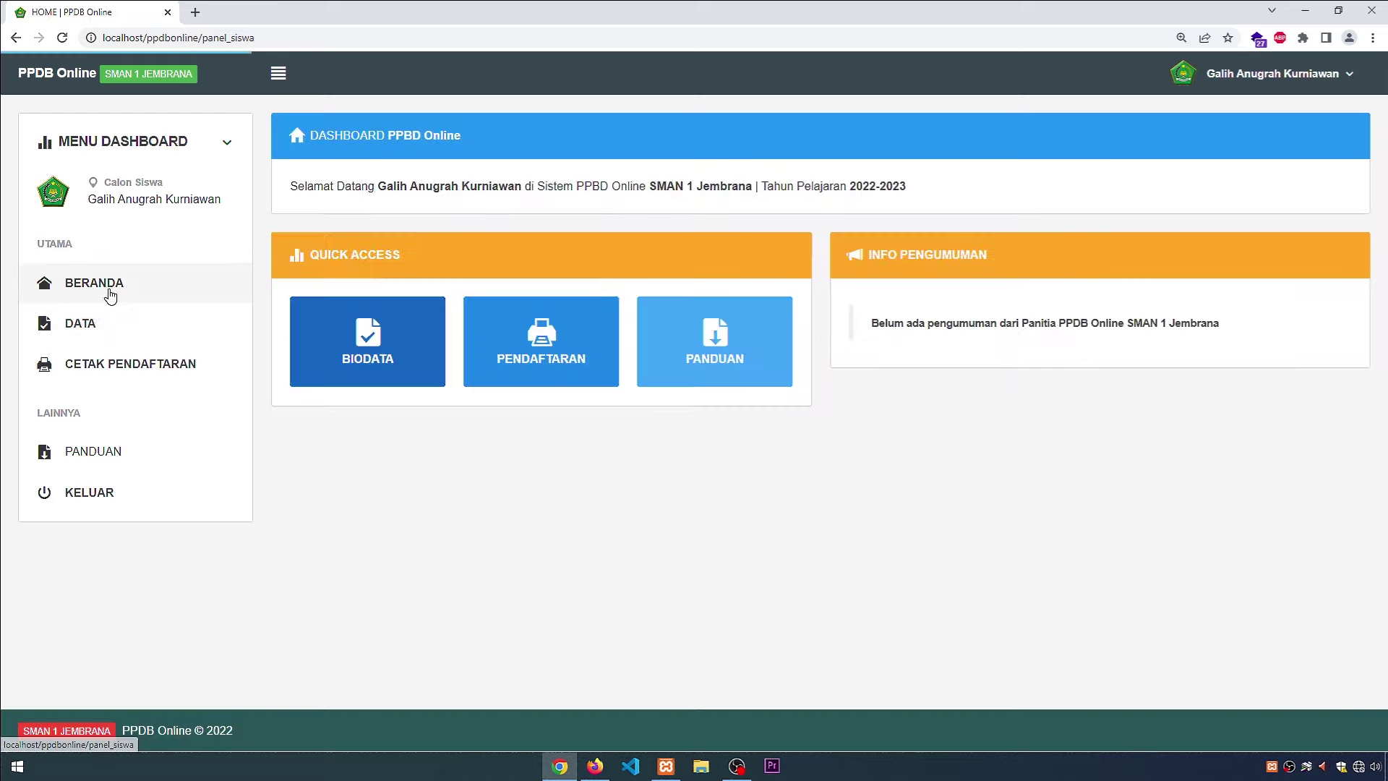
pyautogui.click(371, 350)
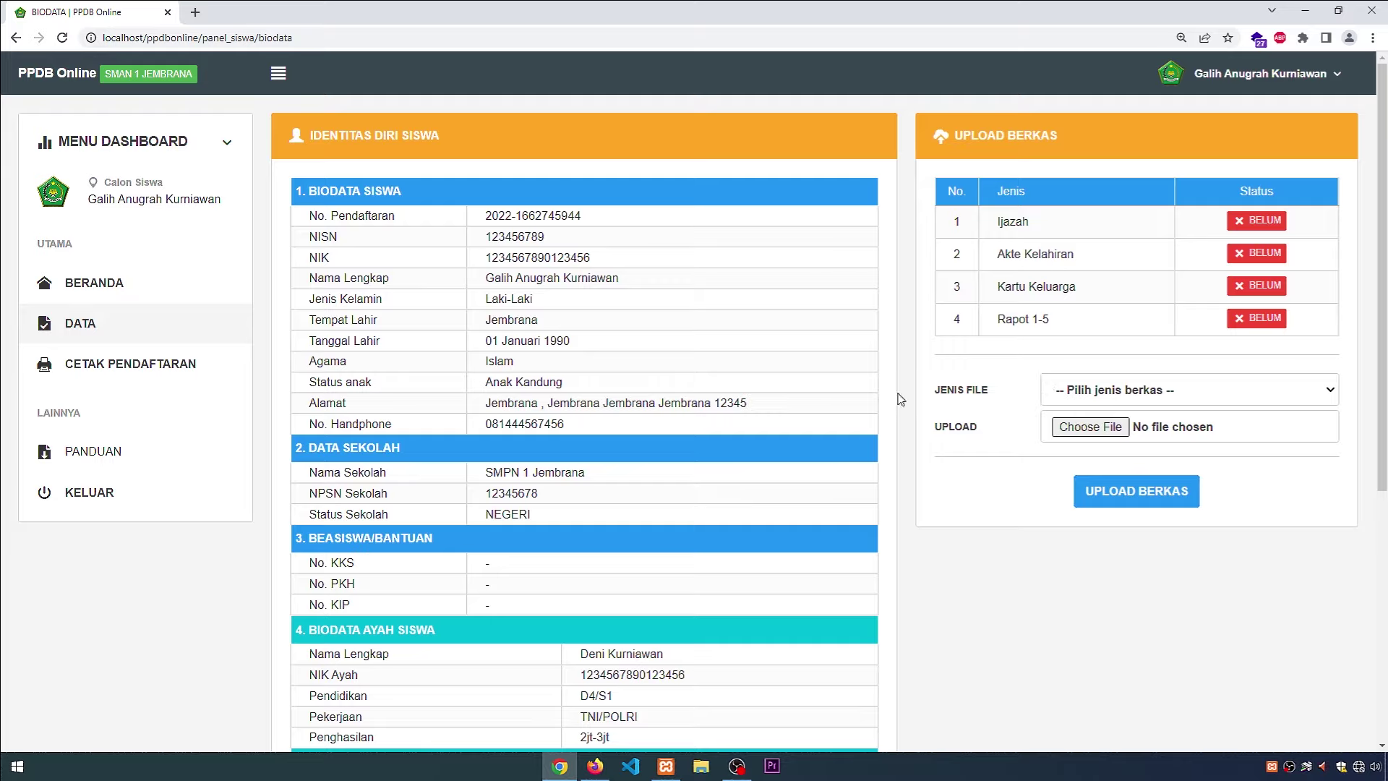
# Check the Documents folder in the file manager for the file to upload
pyautogui.click(701, 766)
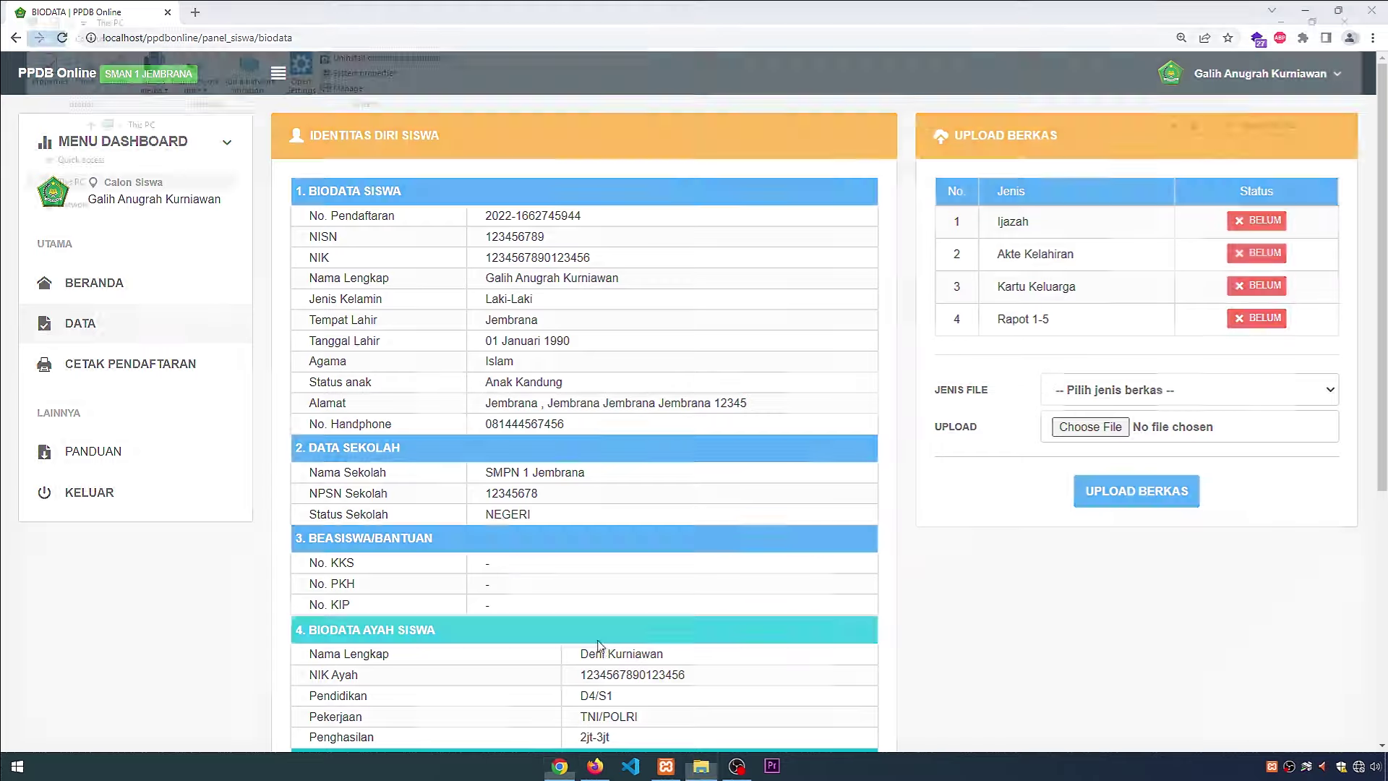
pyautogui.click(86, 318)
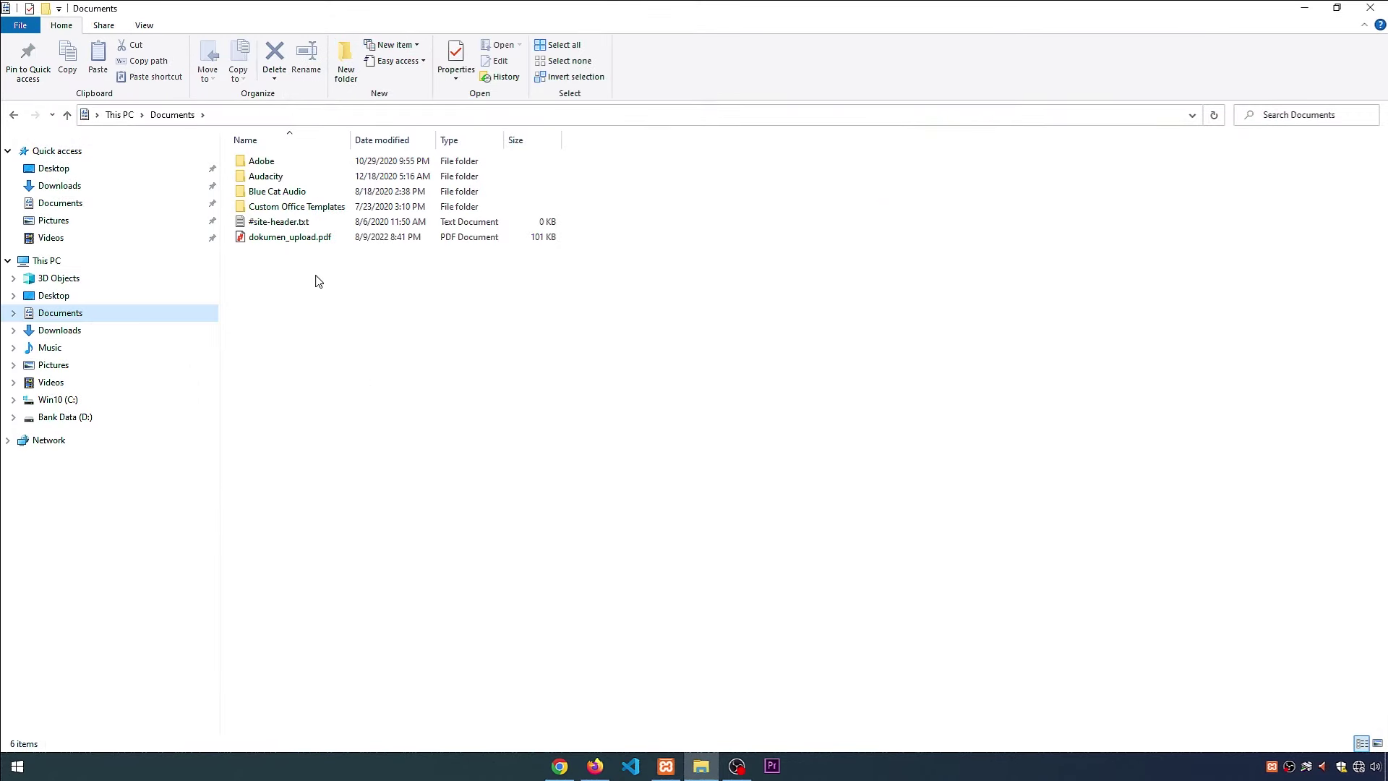
pyautogui.click(560, 766)
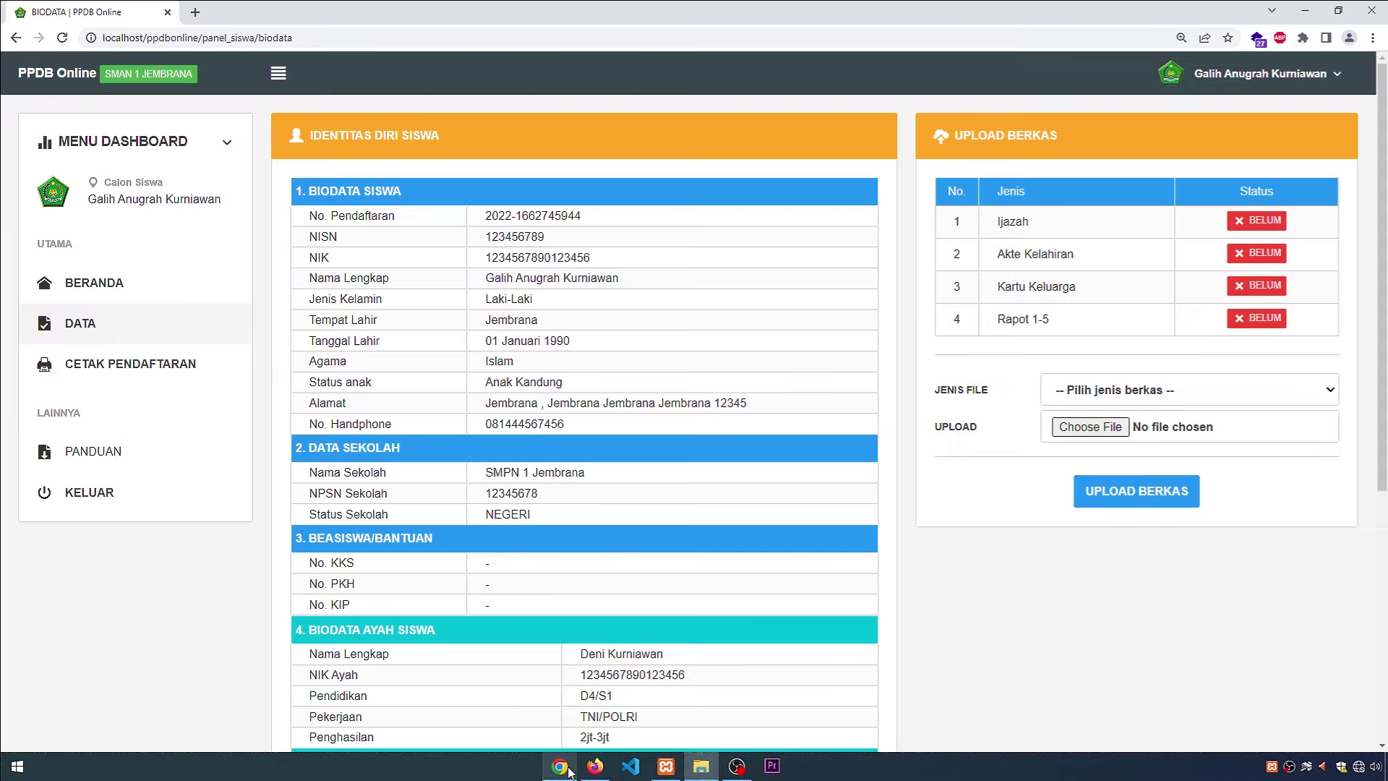
# Upload dokumen_upload.pdf from Documents as the Ijazah document
pyautogui.click(1106, 397)
pyautogui.click(1082, 428)
pyautogui.click(1090, 426)
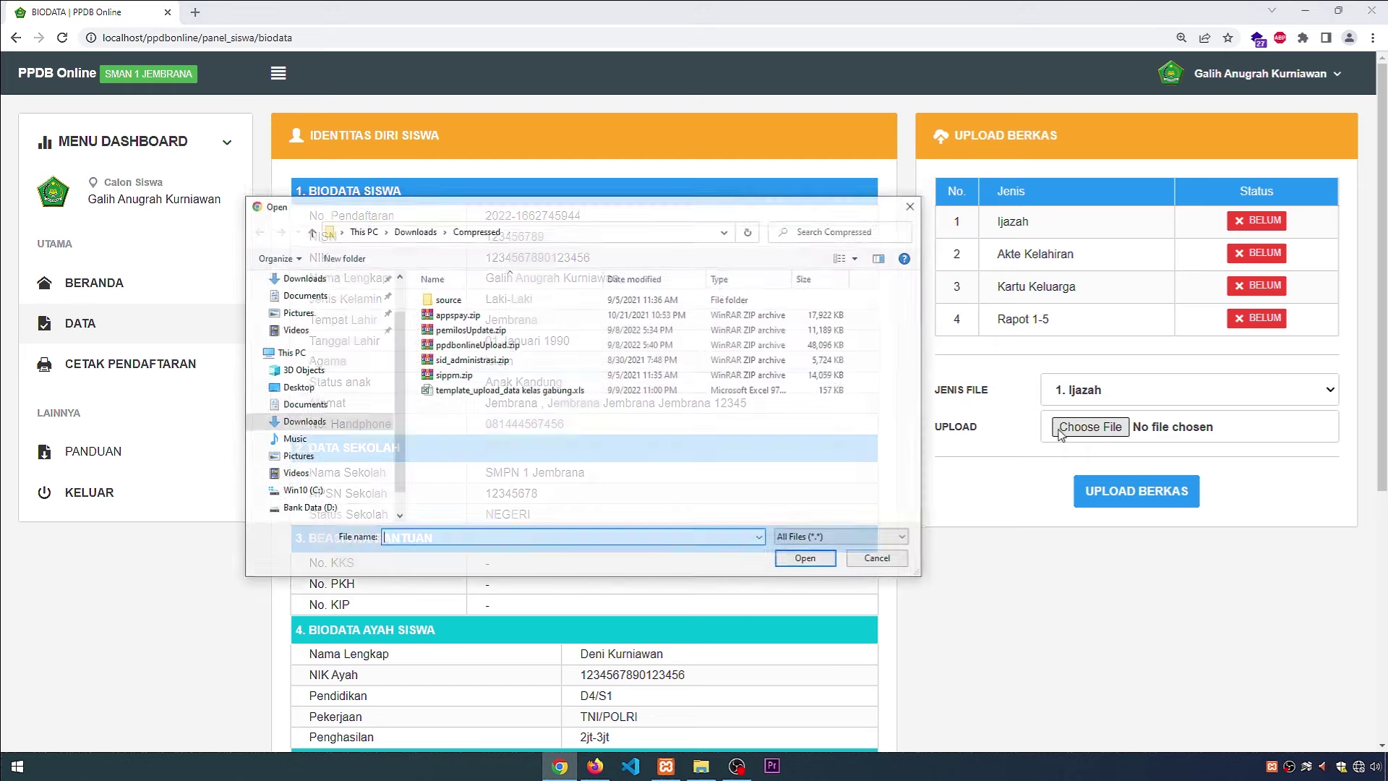
pyautogui.click(307, 423)
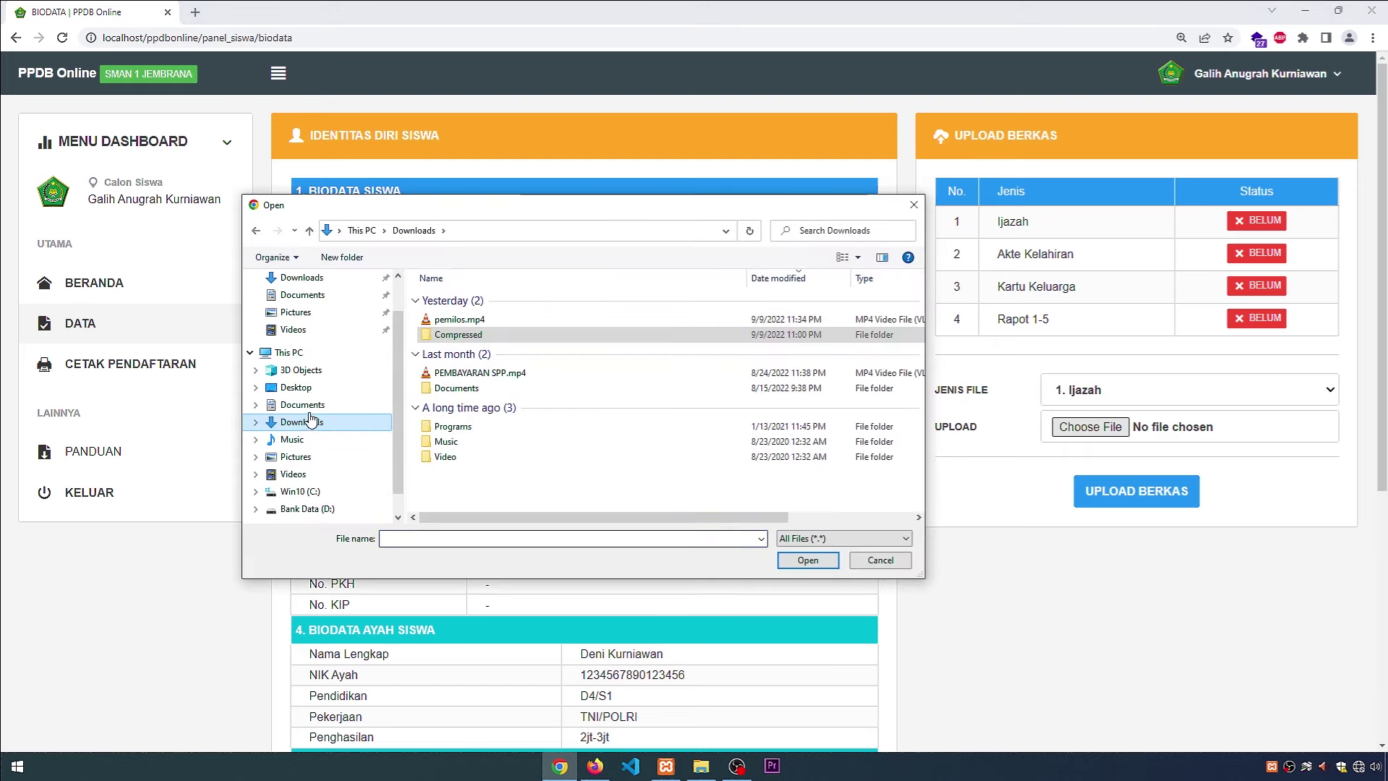
pyautogui.click(307, 405)
pyautogui.click(470, 376)
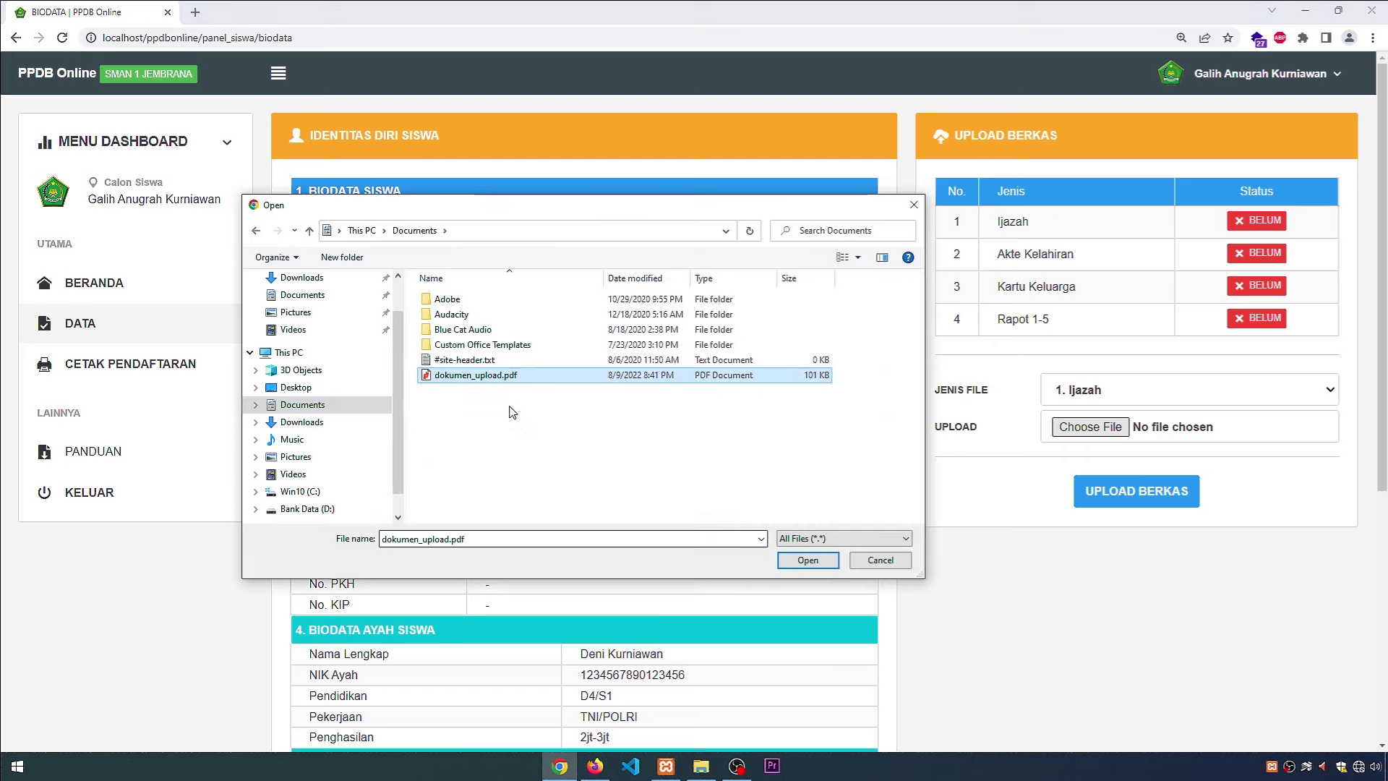
pyautogui.click(808, 561)
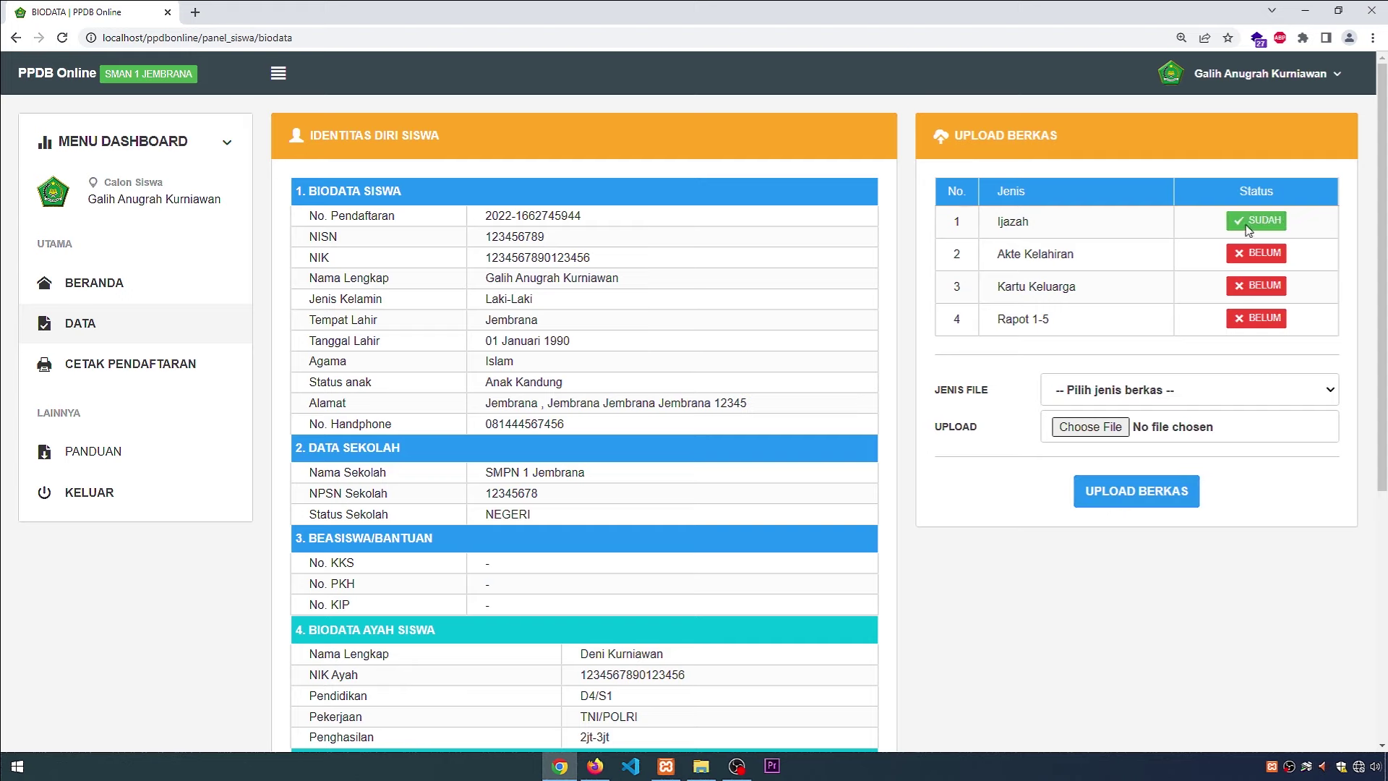
# Open the student's data, view the uploaded Ijazah file, and close the failed preview tab
pyautogui.click(133, 292)
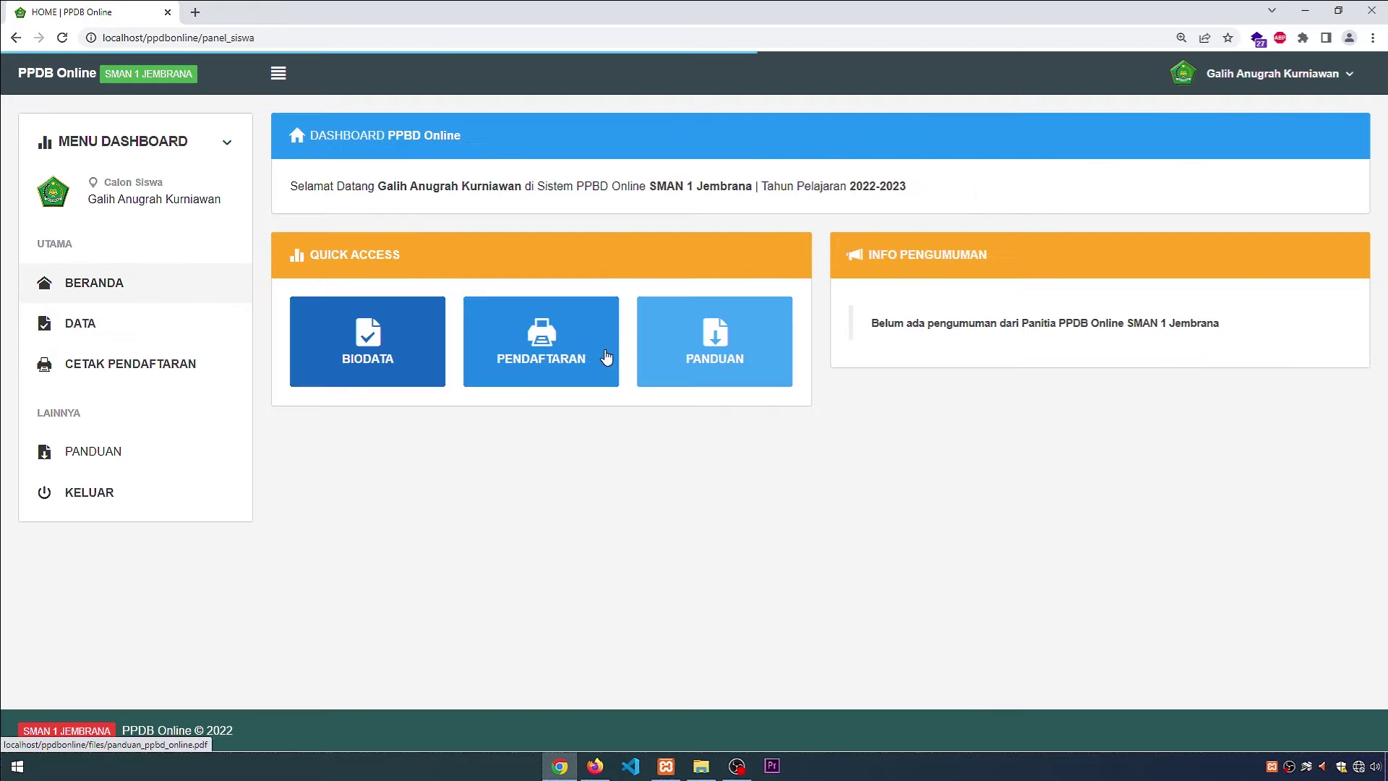
pyautogui.click(119, 332)
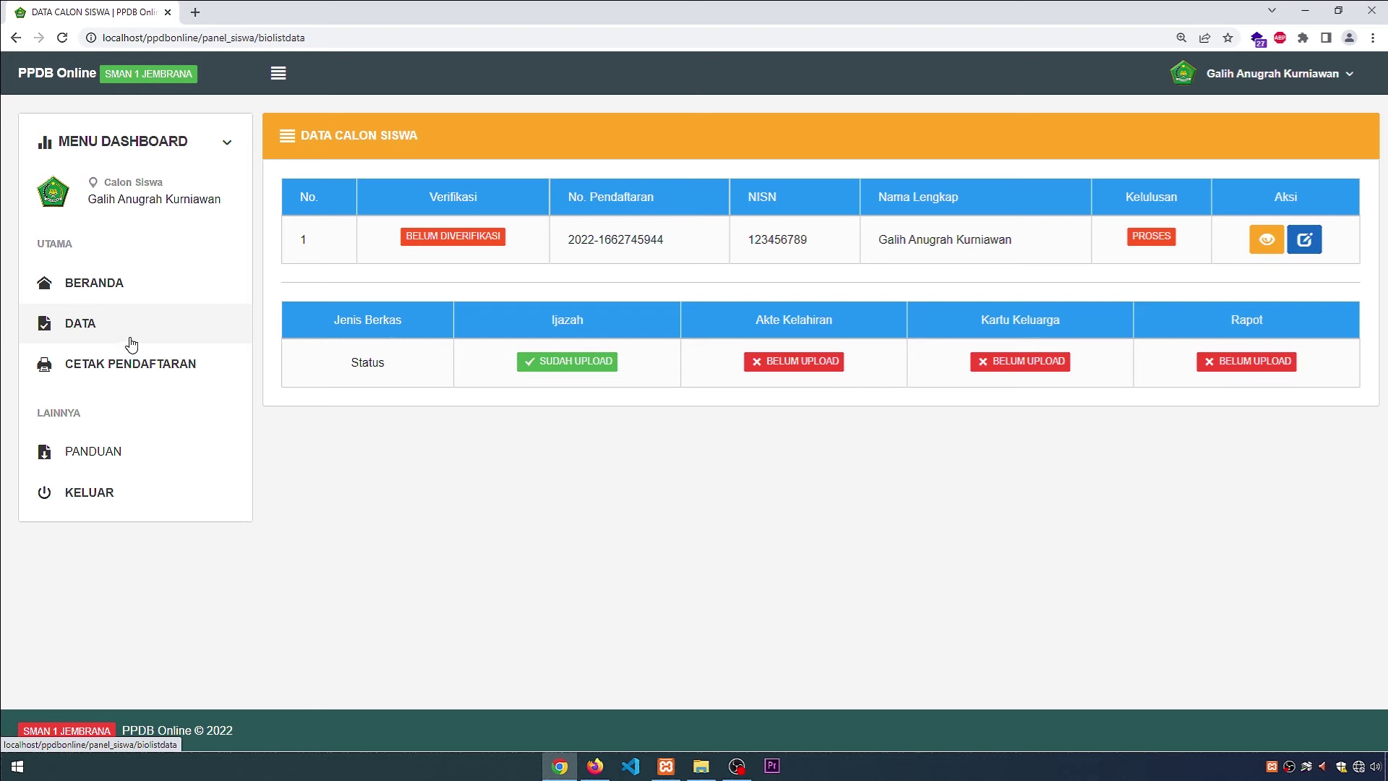
pyautogui.click(96, 330)
pyautogui.click(1266, 241)
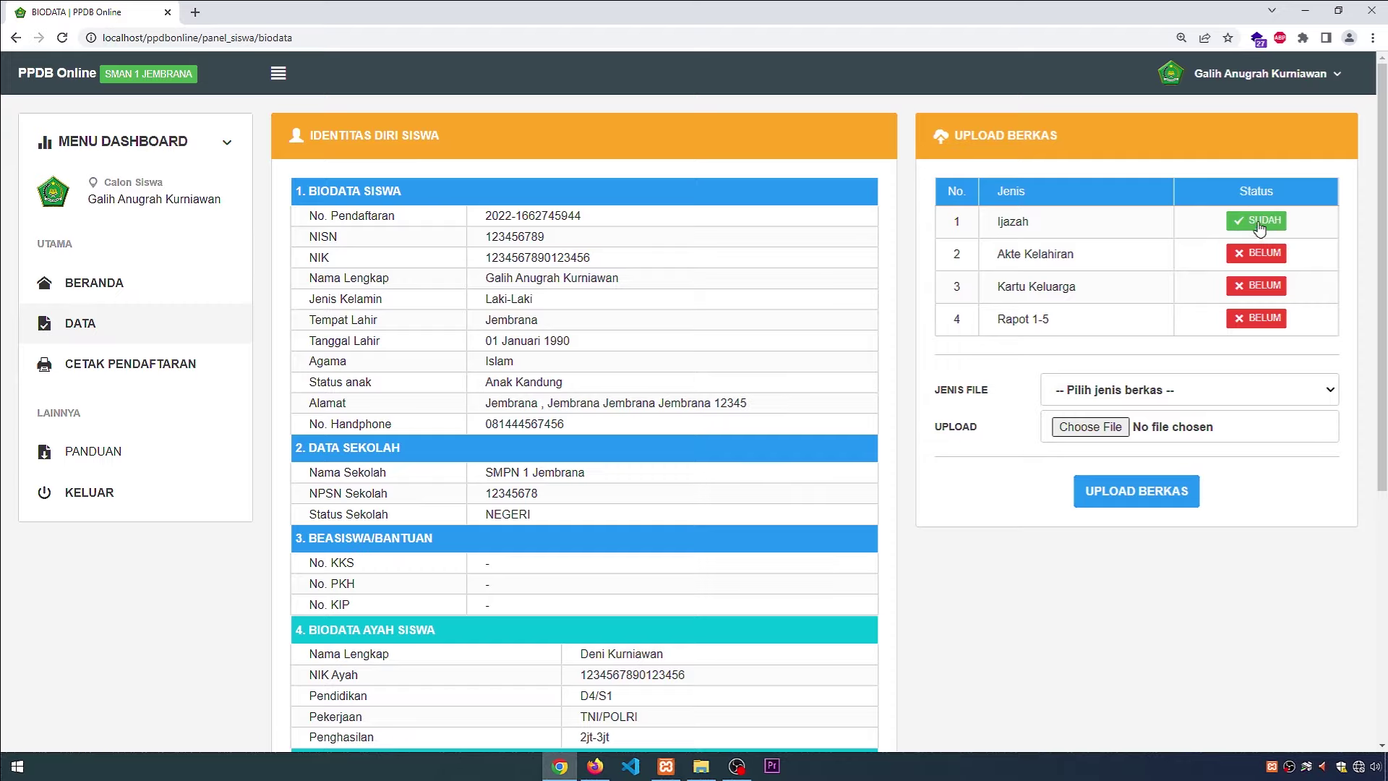
pyautogui.click(1260, 225)
pyautogui.moveTo(497, 145); pyautogui.dragTo(752, 260)
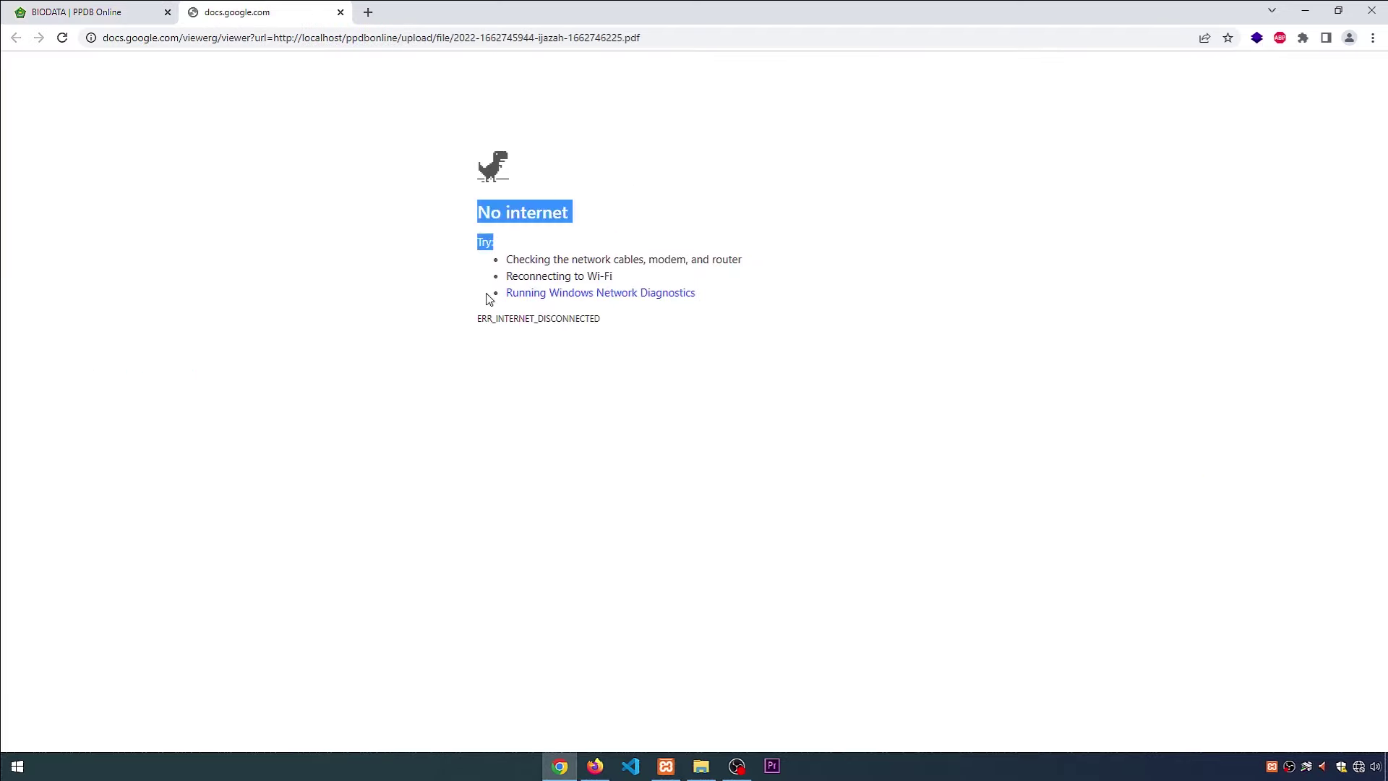
pyautogui.click(796, 257)
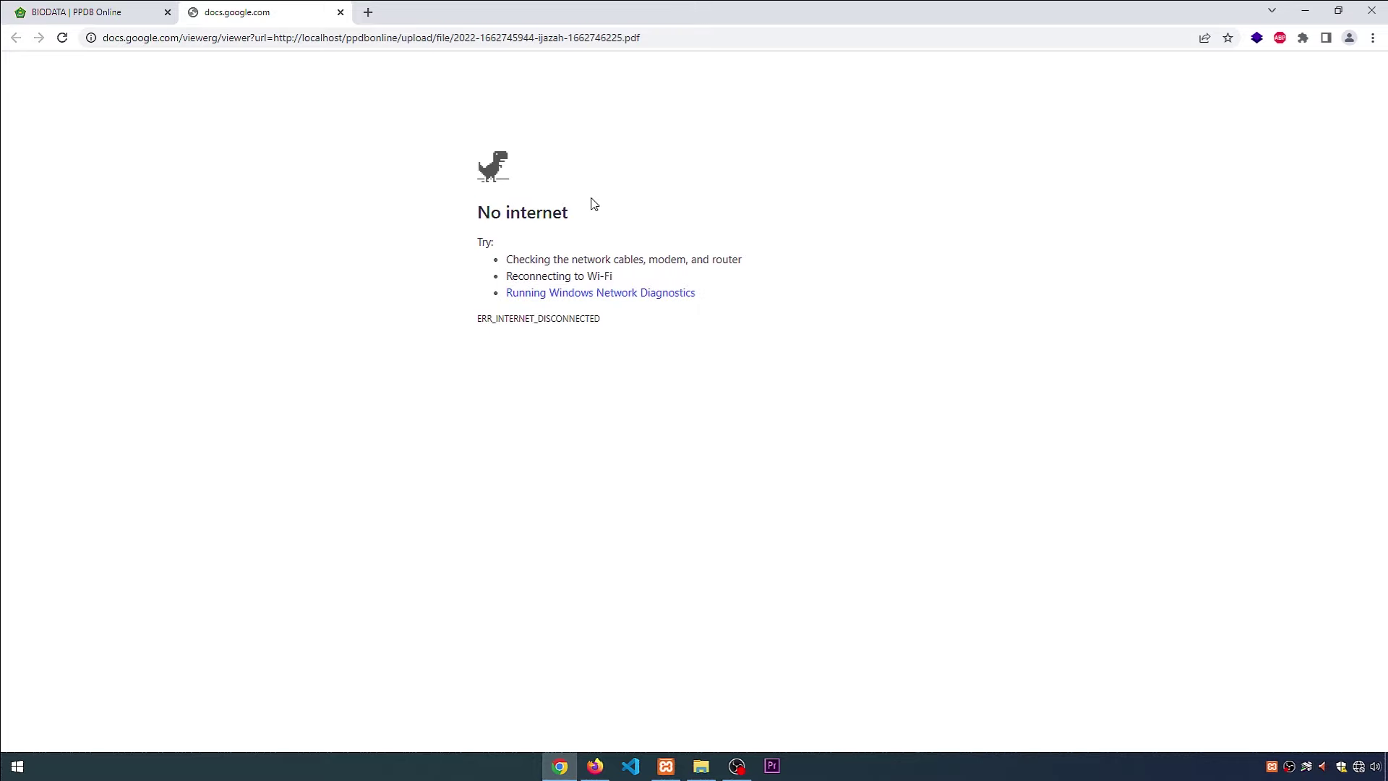
pyautogui.click(340, 12)
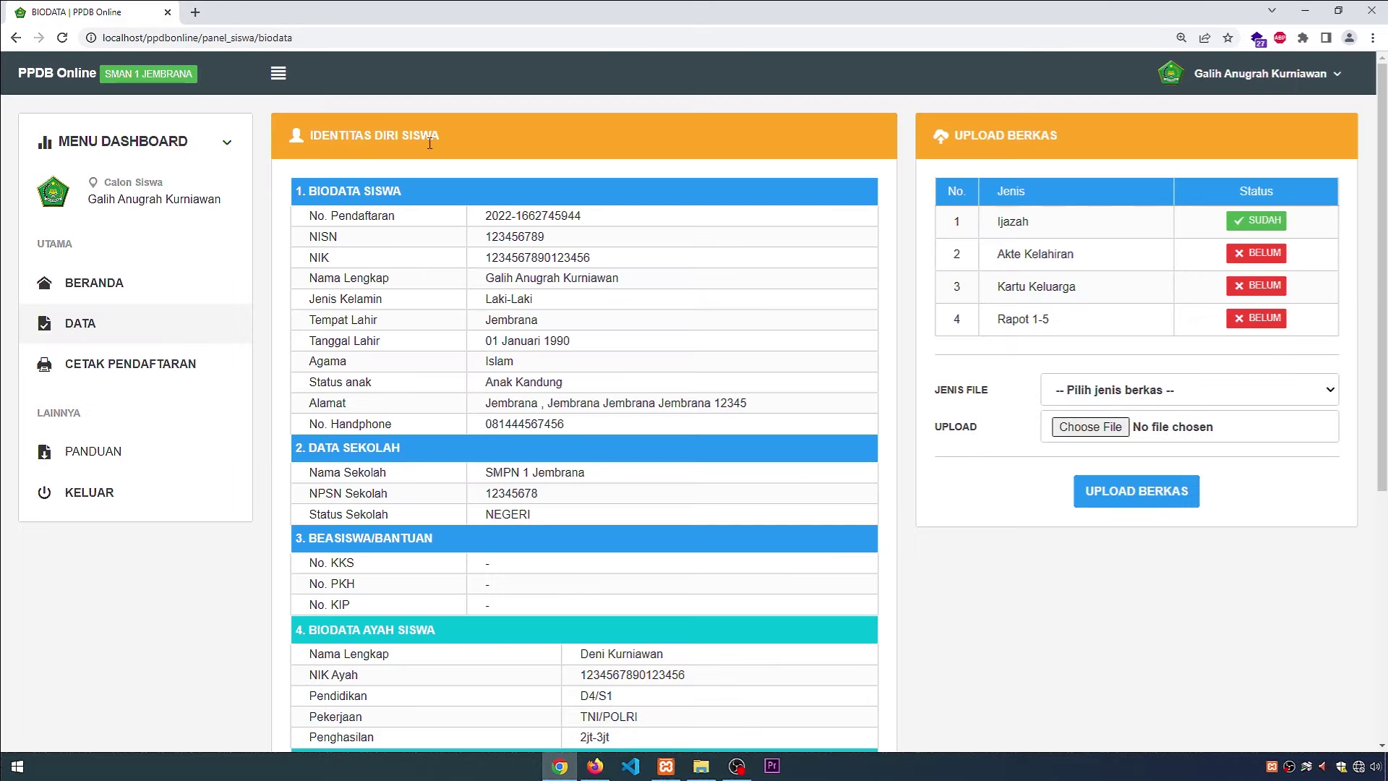
# Upload dokumen_upload.pdf as the Akte Kelahiran document
pyautogui.click(1098, 392)
pyautogui.click(1081, 437)
pyautogui.click(1087, 426)
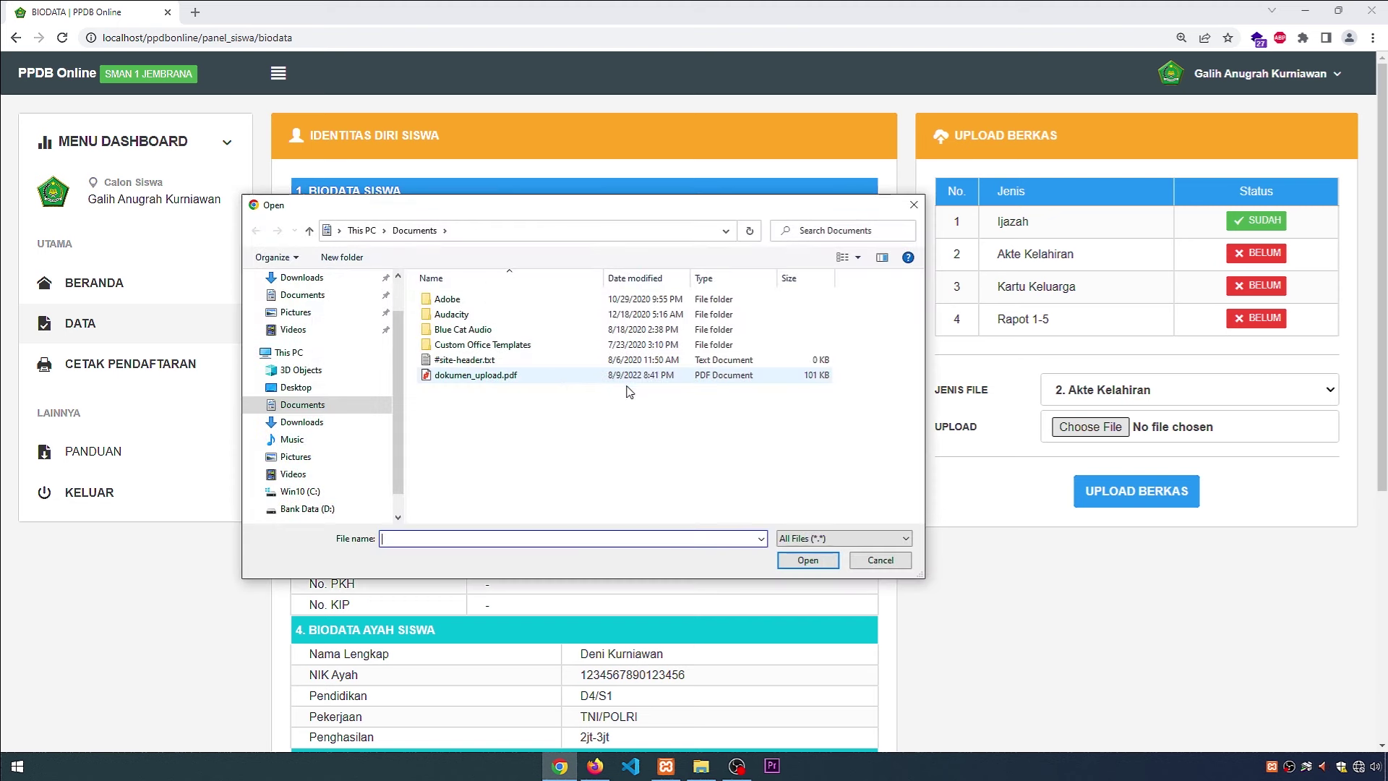
pyautogui.doubleClick(542, 375)
pyautogui.click(1132, 492)
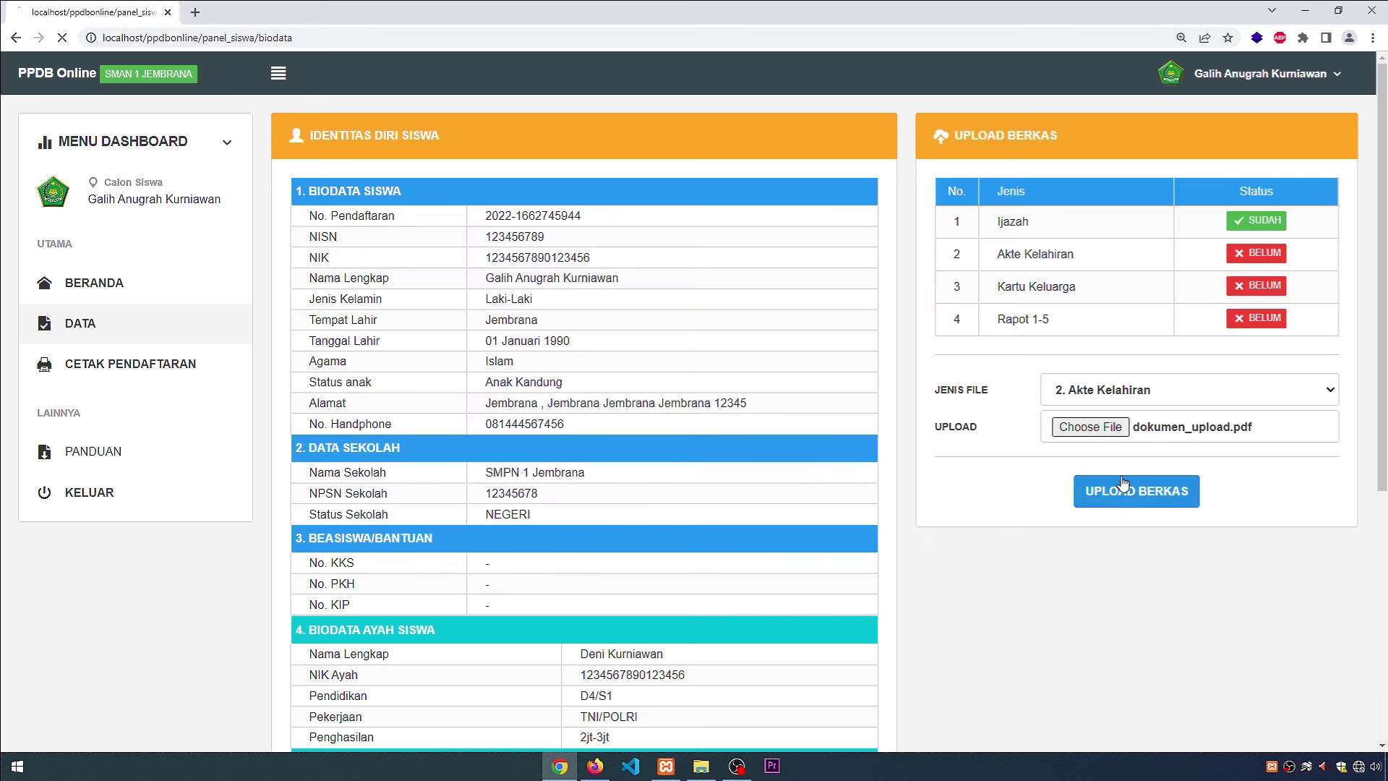
# Upload dokumen_upload.pdf as the Kartu Keluarga document
pyautogui.click(1097, 398)
pyautogui.click(1099, 457)
pyautogui.click(1108, 429)
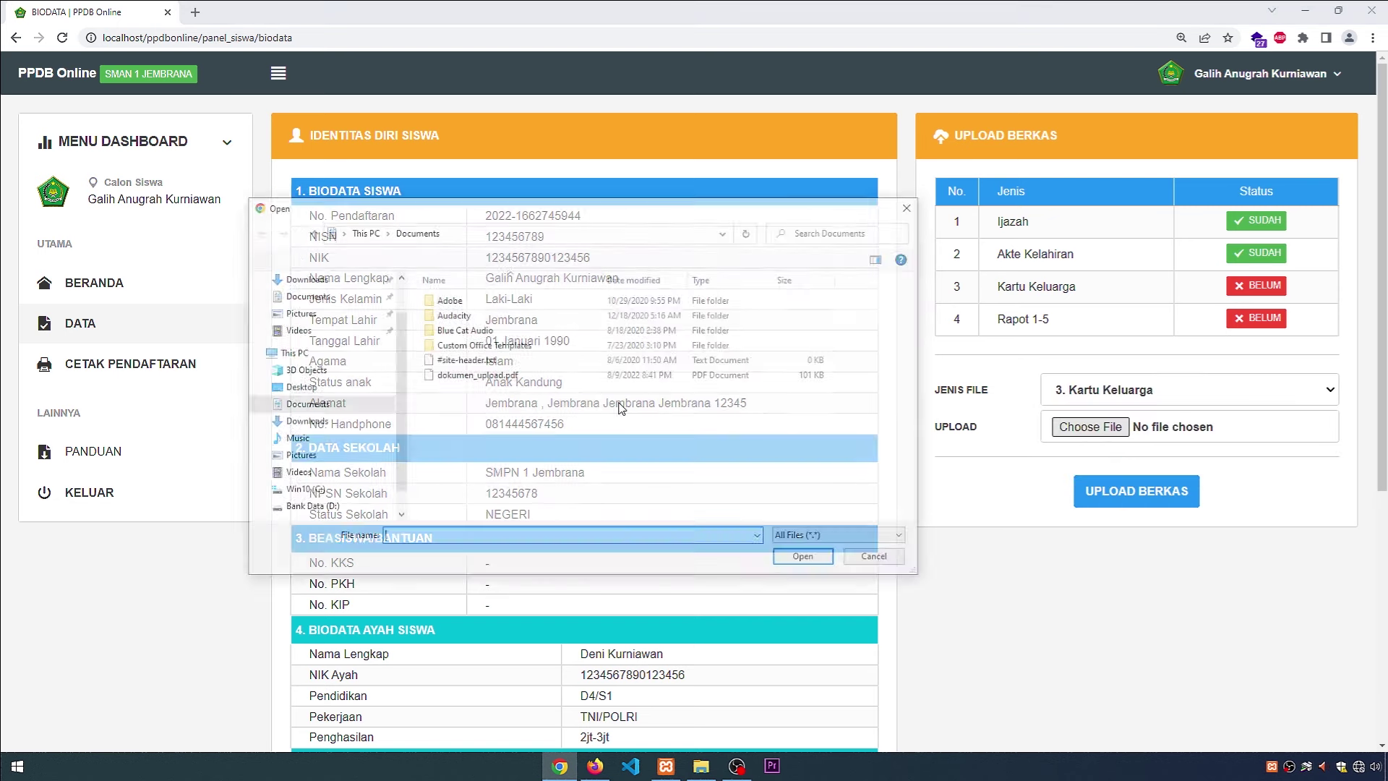
pyautogui.click(467, 375)
pyautogui.click(802, 556)
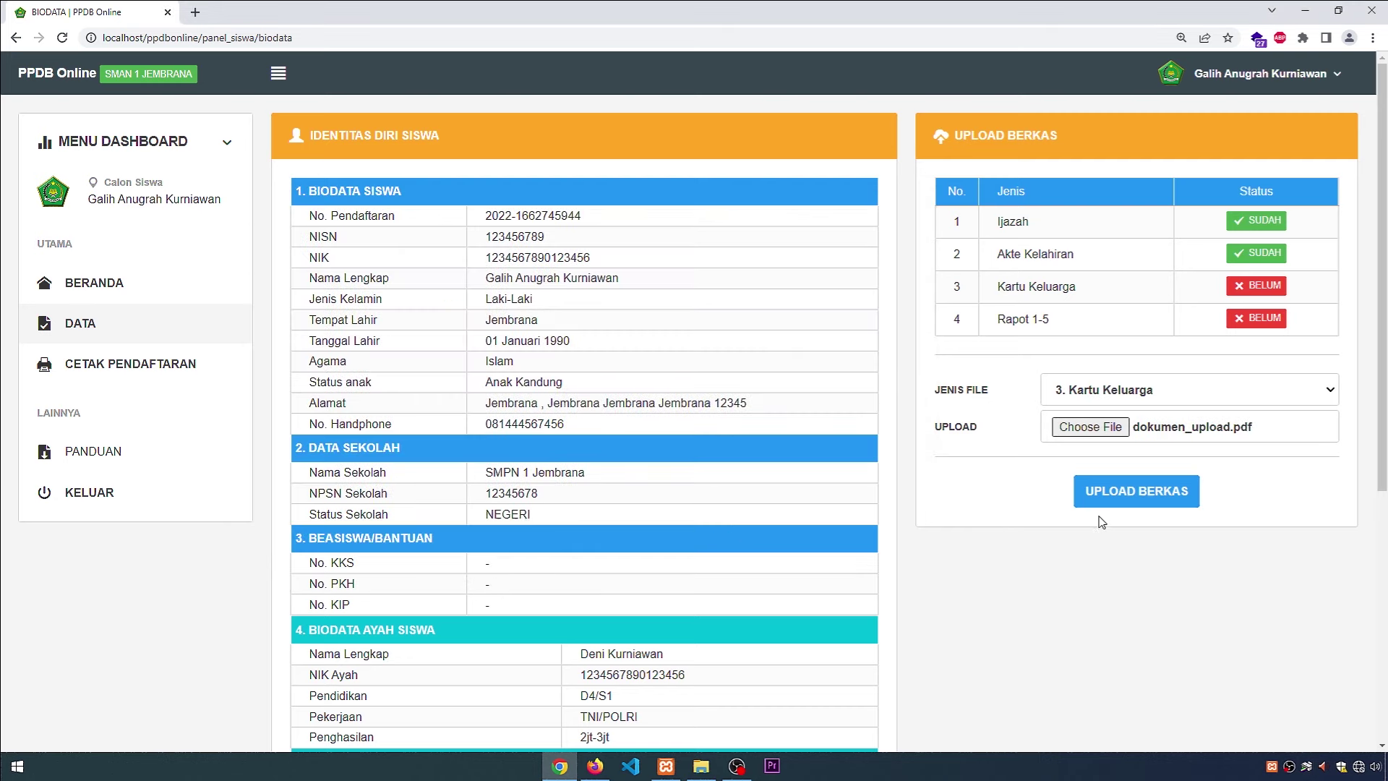
pyautogui.click(1103, 499)
# Upload dokumen_upload.pdf as Rapot 1-5, then open the Data Calon Siswa list
pyautogui.click(1097, 397)
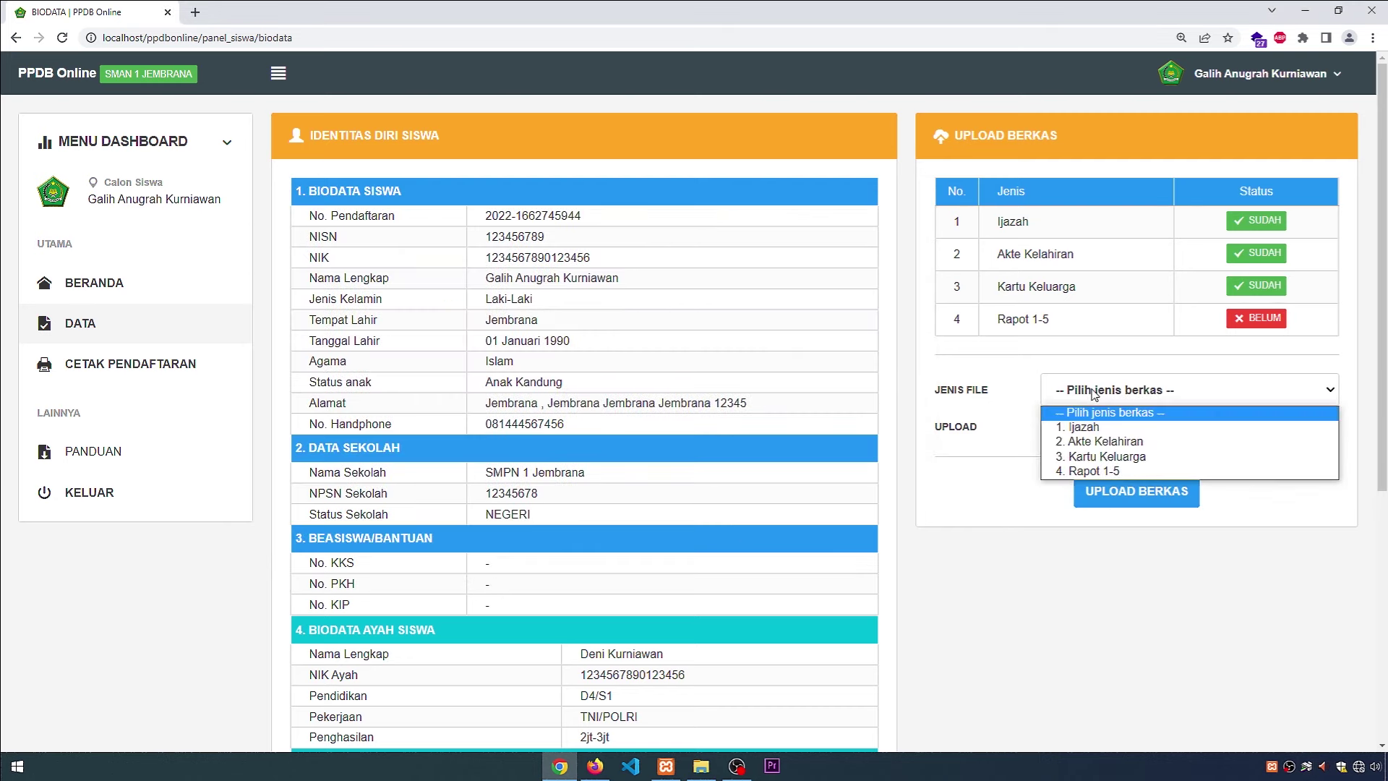
pyautogui.click(1084, 471)
pyautogui.click(1098, 430)
pyautogui.click(509, 377)
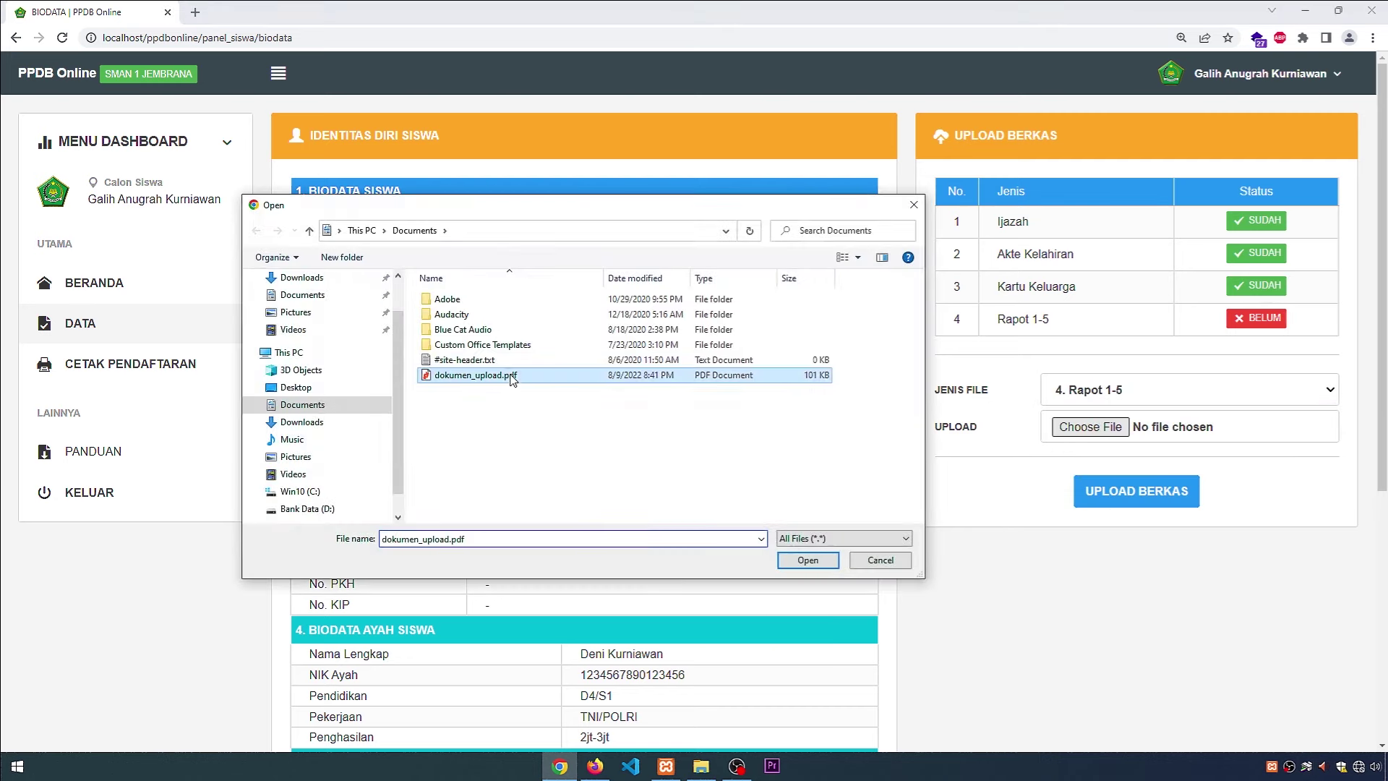
pyautogui.doubleClick(511, 376)
pyautogui.click(1137, 492)
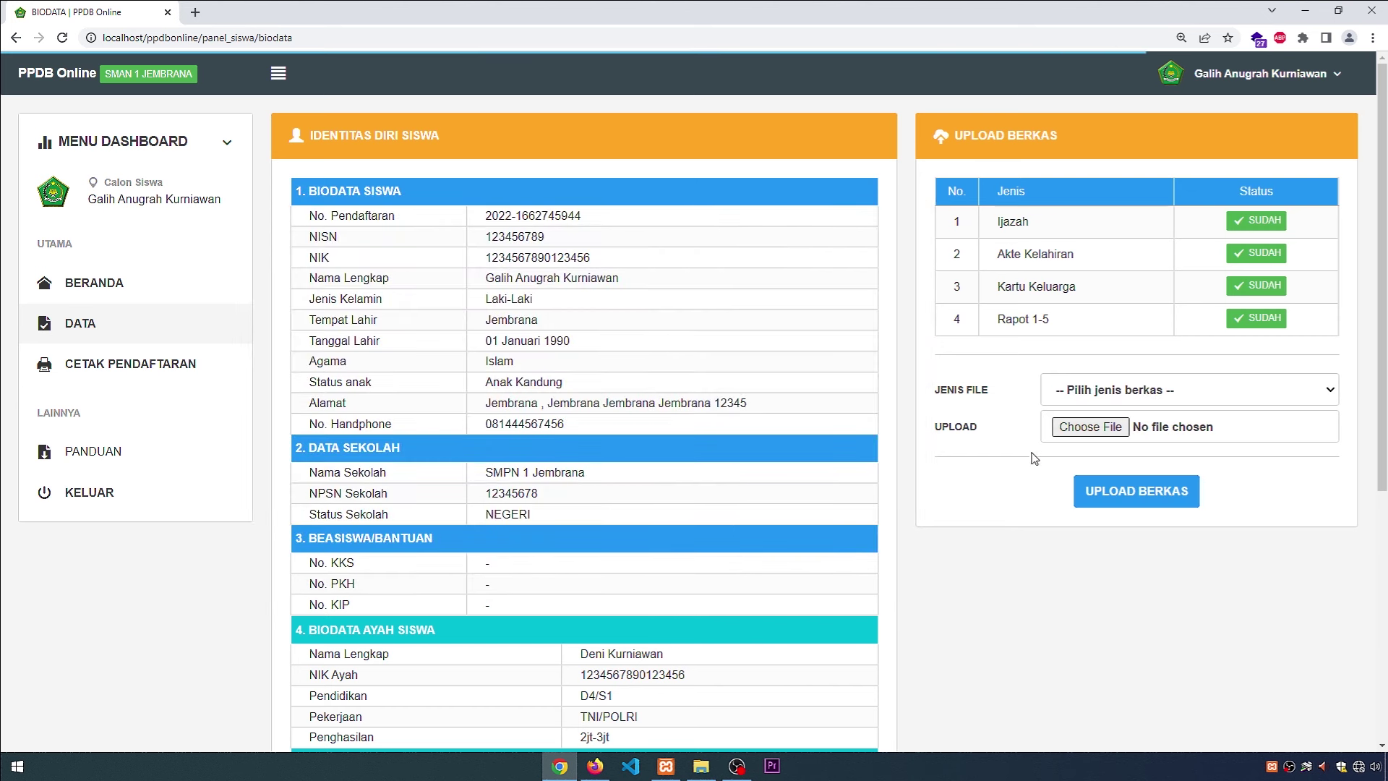
pyautogui.click(92, 292)
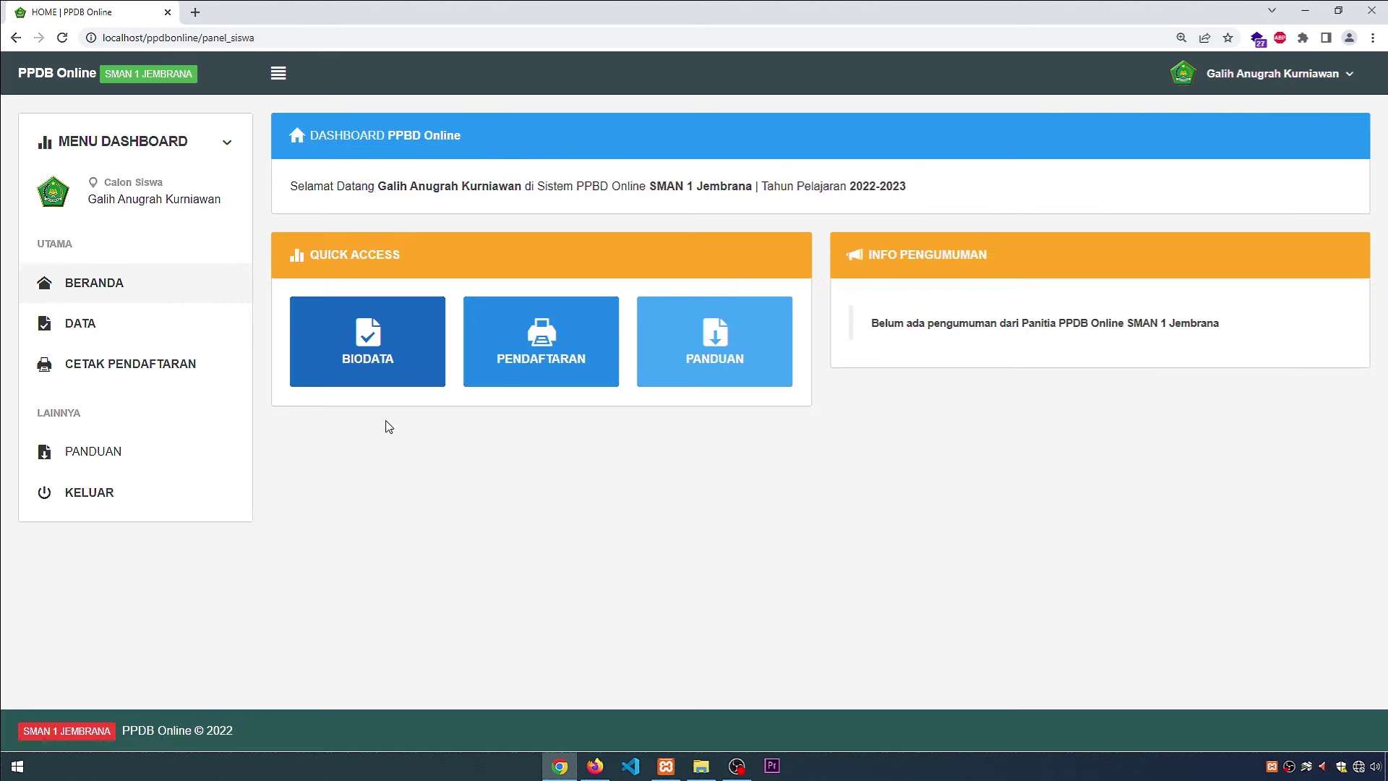
pyautogui.click(108, 332)
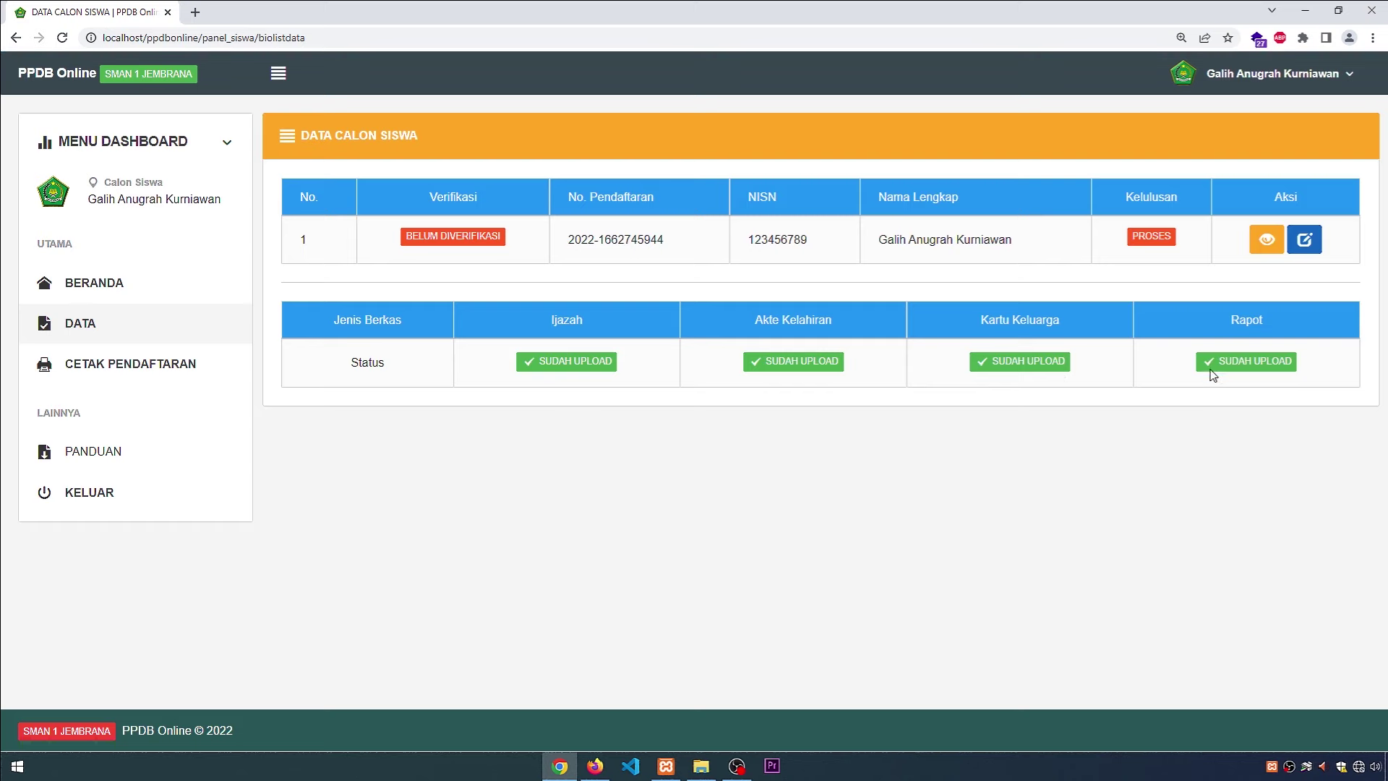
# In the admin panel, reload the verification list and review the new applicant's biodata
pyautogui.click(595, 766)
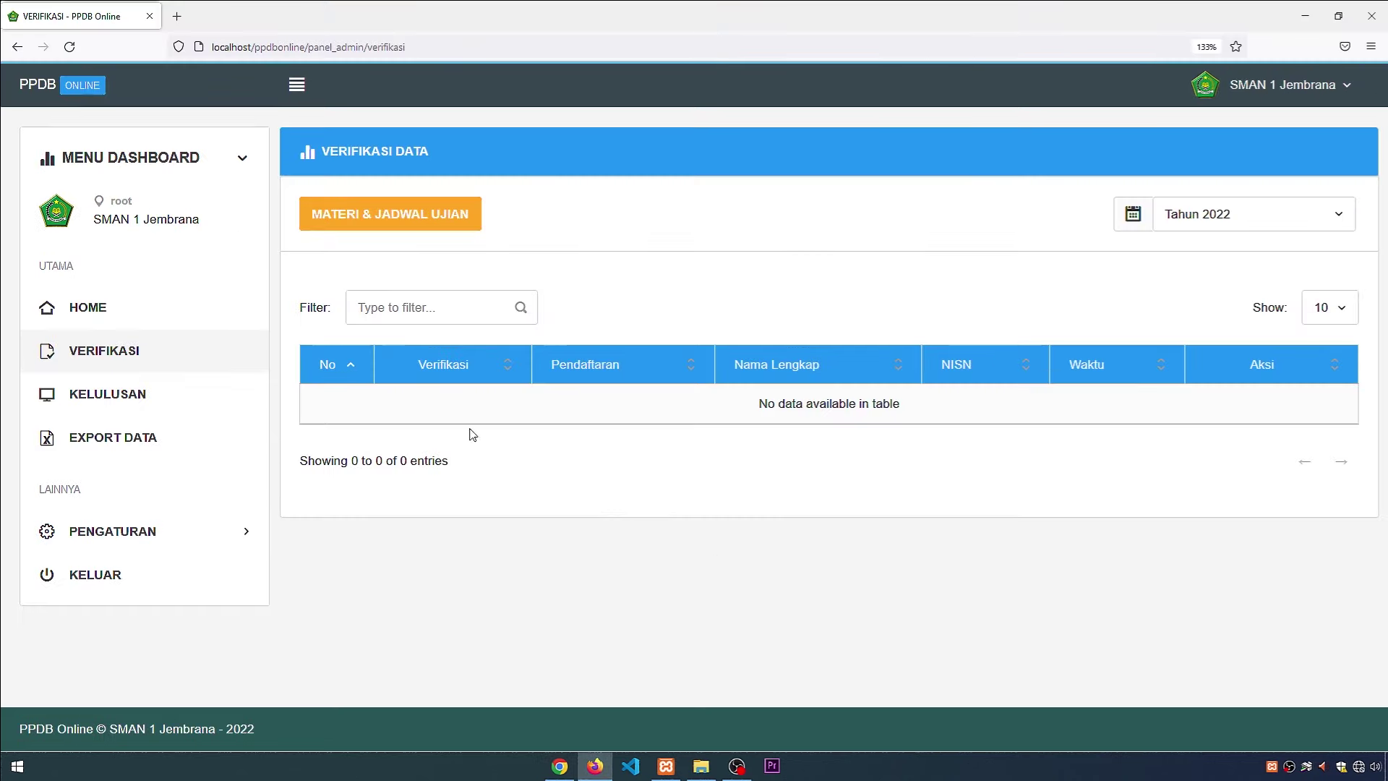
pyautogui.click(71, 53)
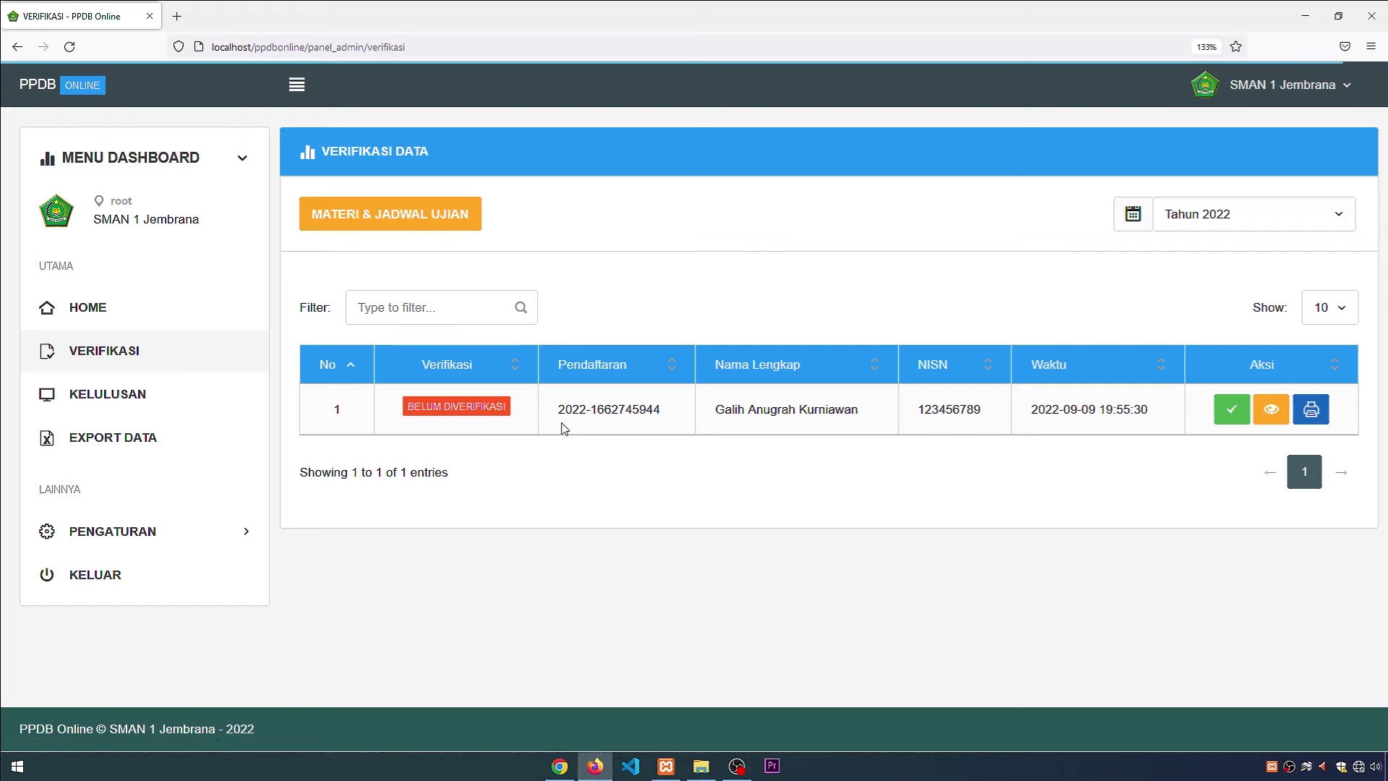
pyautogui.click(1272, 409)
pyautogui.scroll(-3, 700, 362)
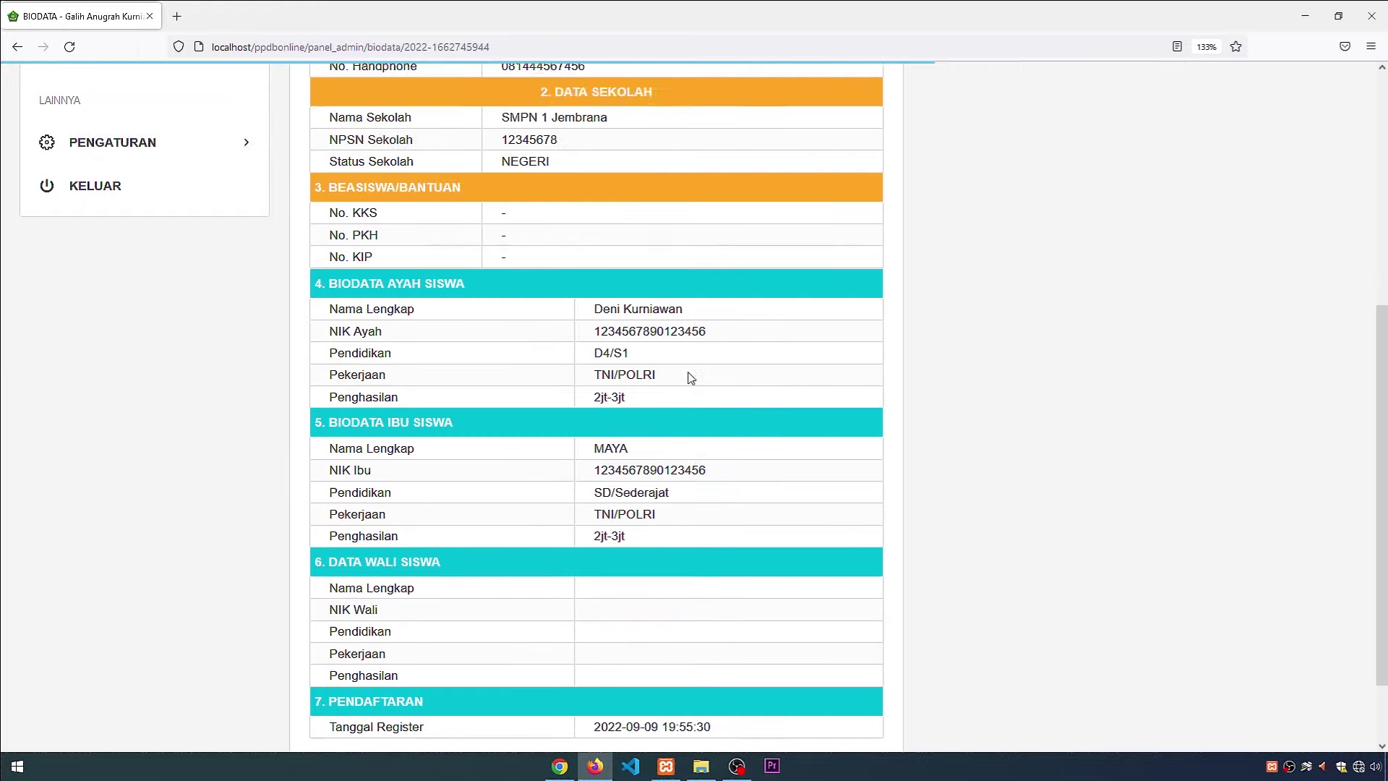
pyautogui.scroll(-5, 580, 361)
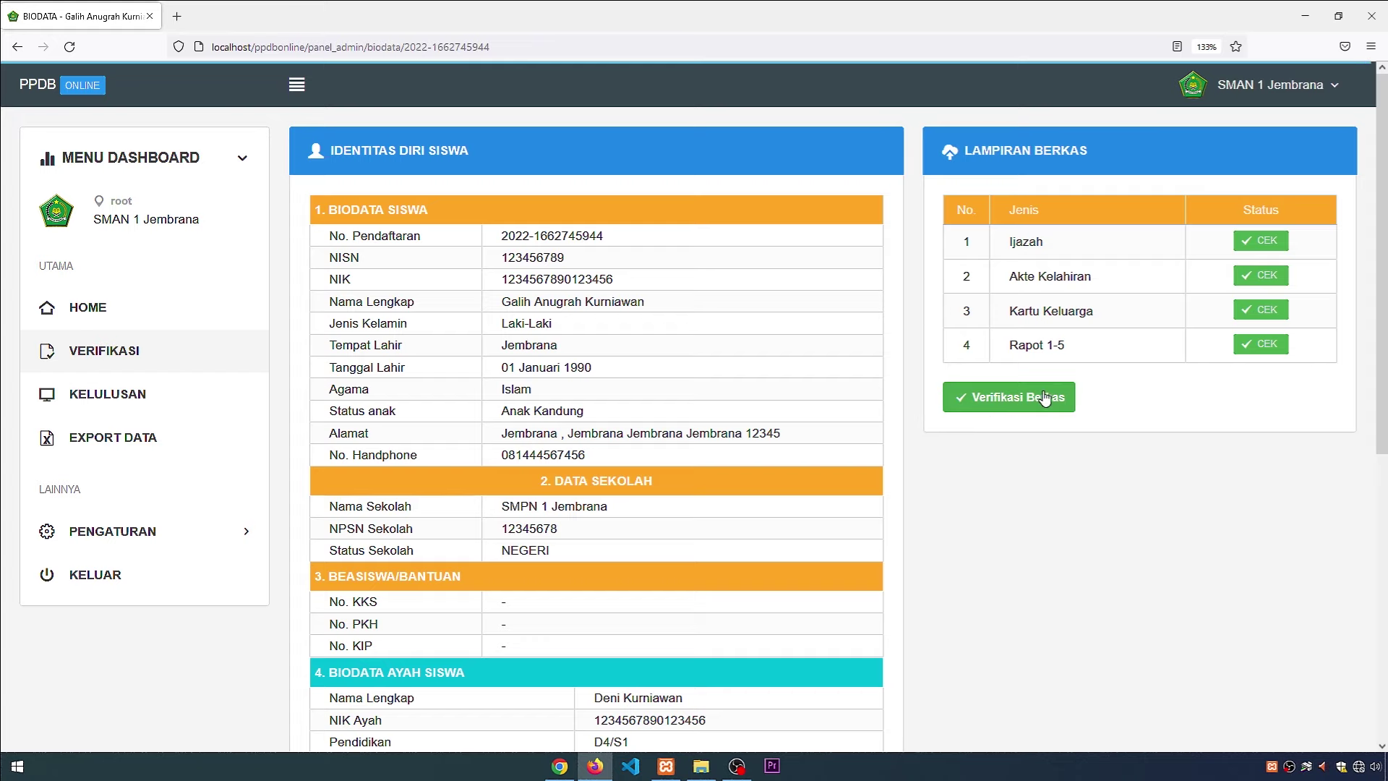
pyautogui.click(185, 359)
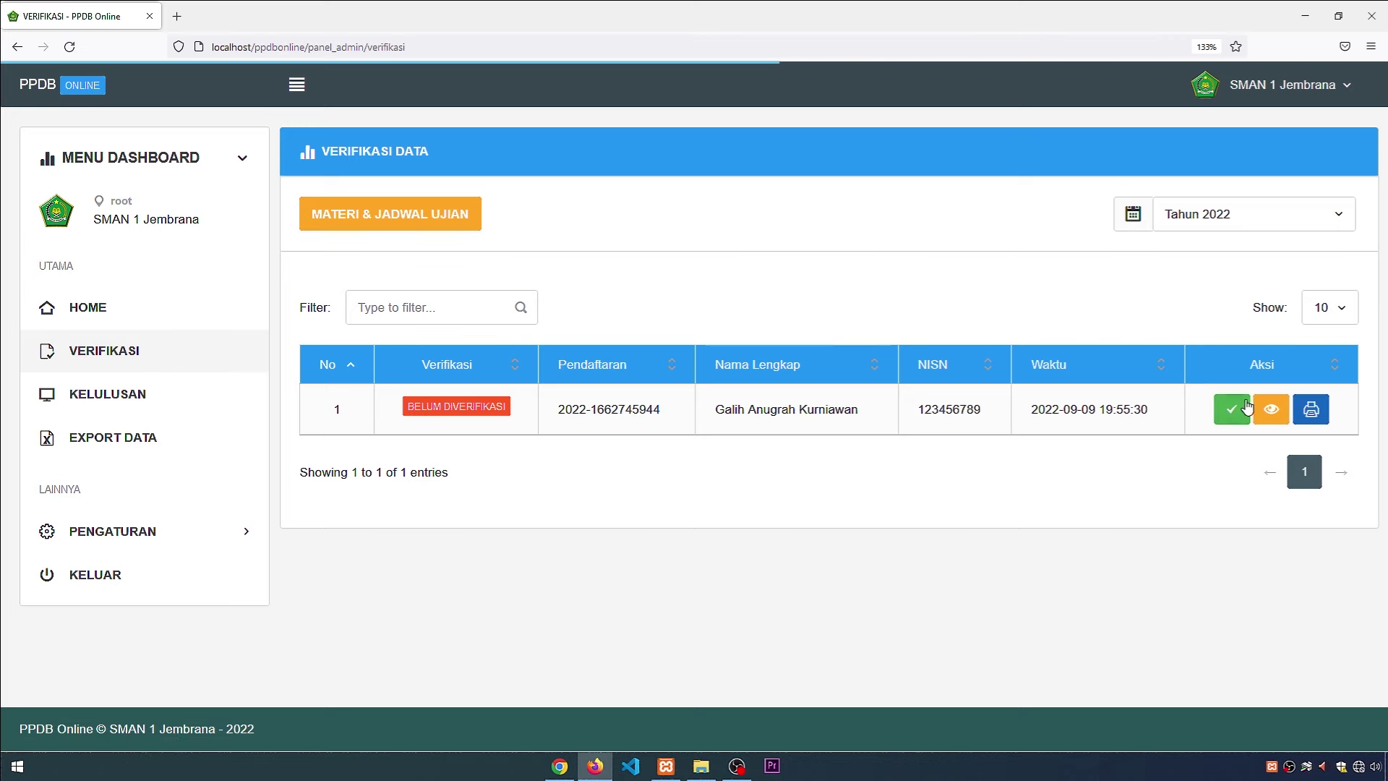
# Verify the applicant's documents with Verifikasi Berkas and Oke, then switch to the student view
pyautogui.click(1271, 409)
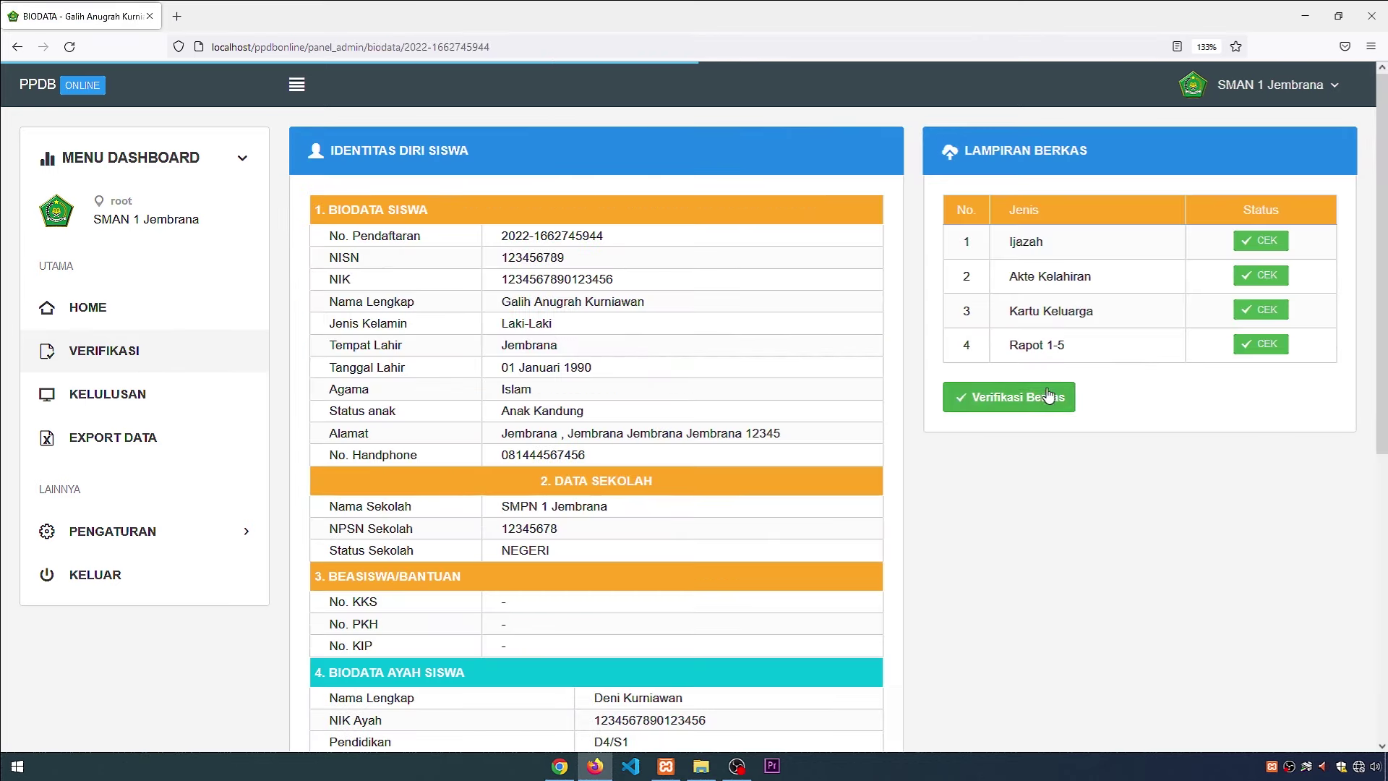
pyautogui.click(1018, 404)
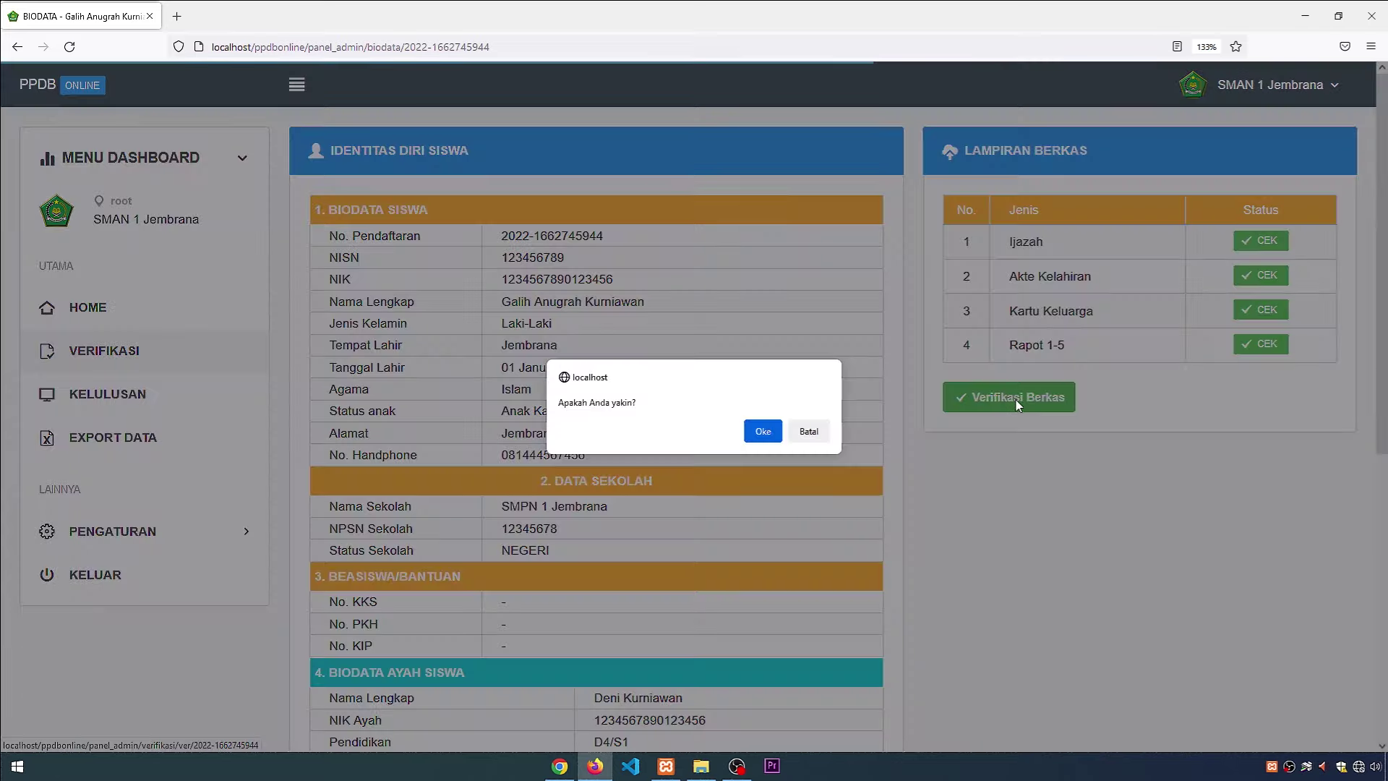
pyautogui.click(763, 431)
pyautogui.click(134, 359)
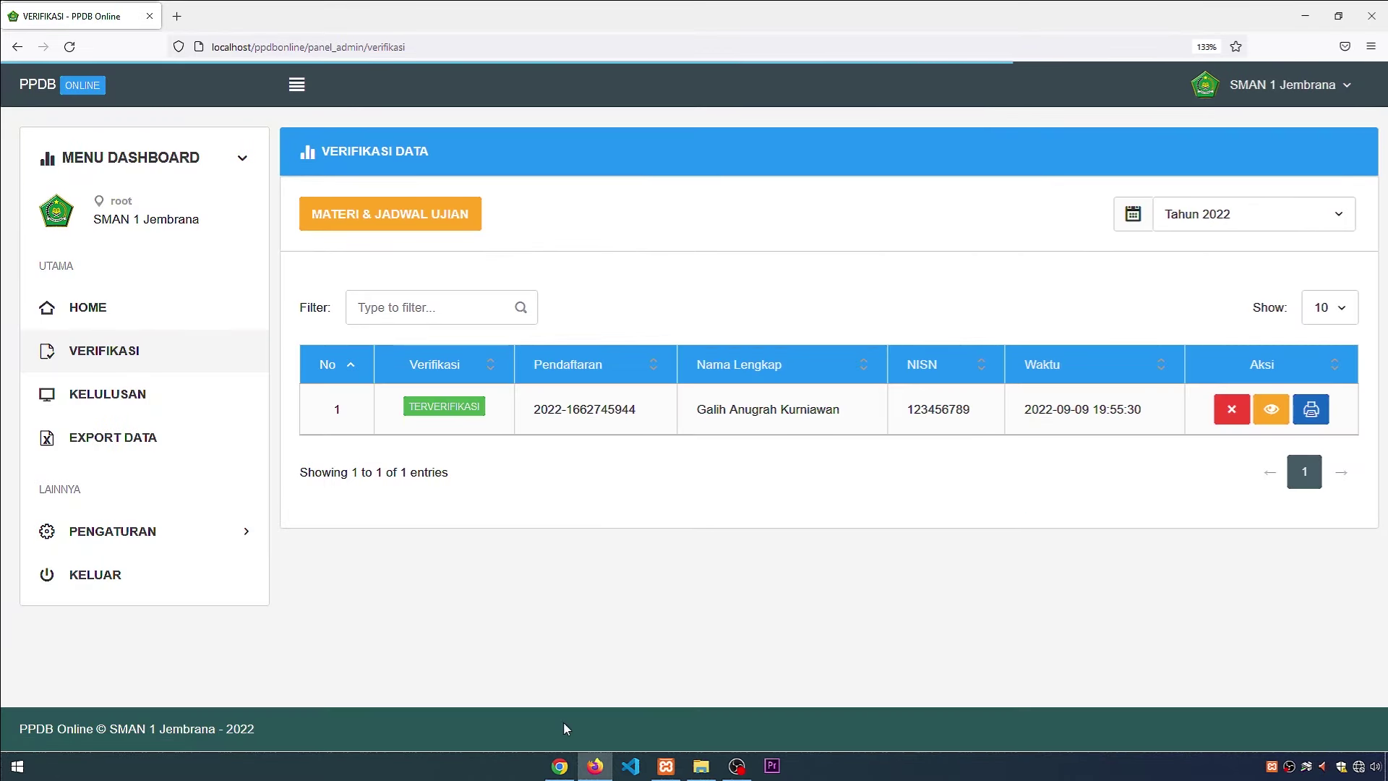
pyautogui.click(561, 765)
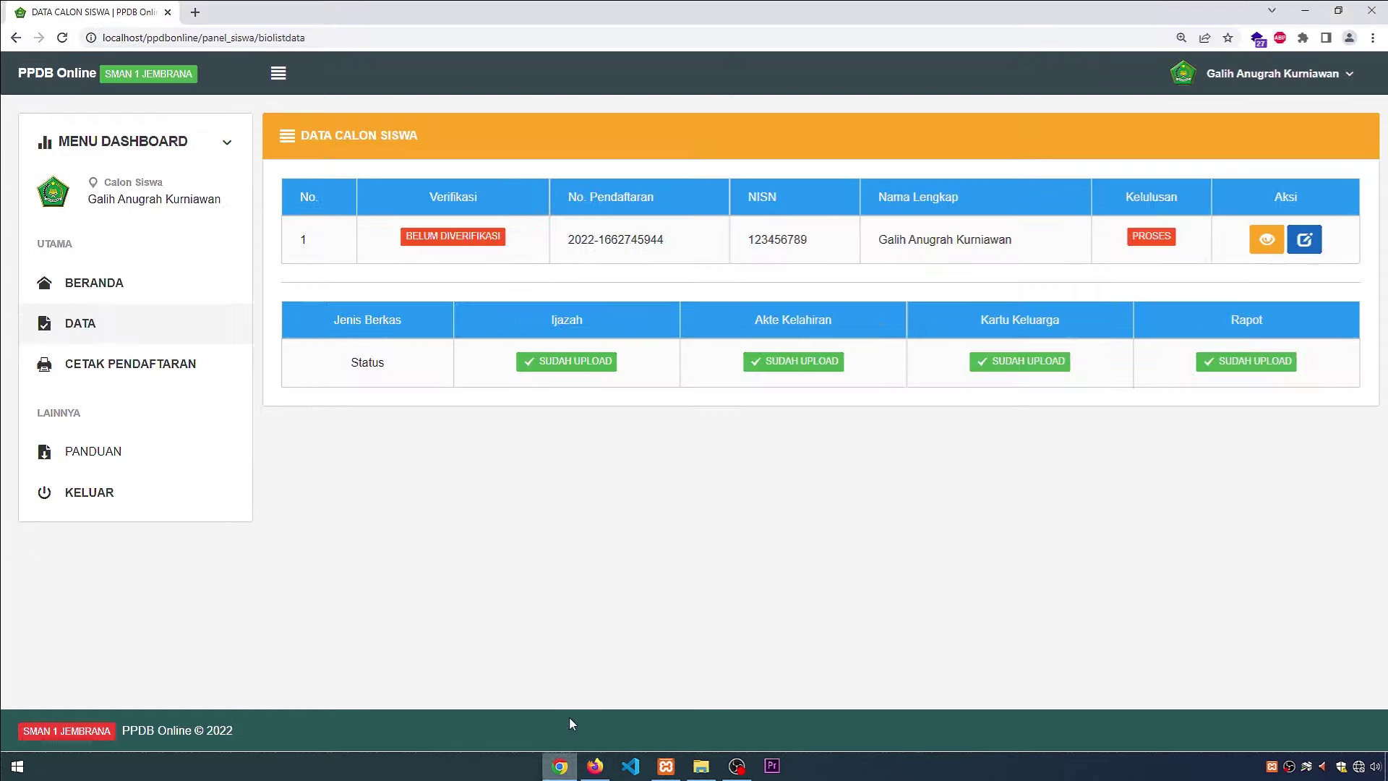
# Reload the applicant's page to see TERVERIFIKASI, then open the admin KELULUSAN list showing PROSES
pyautogui.click(65, 40)
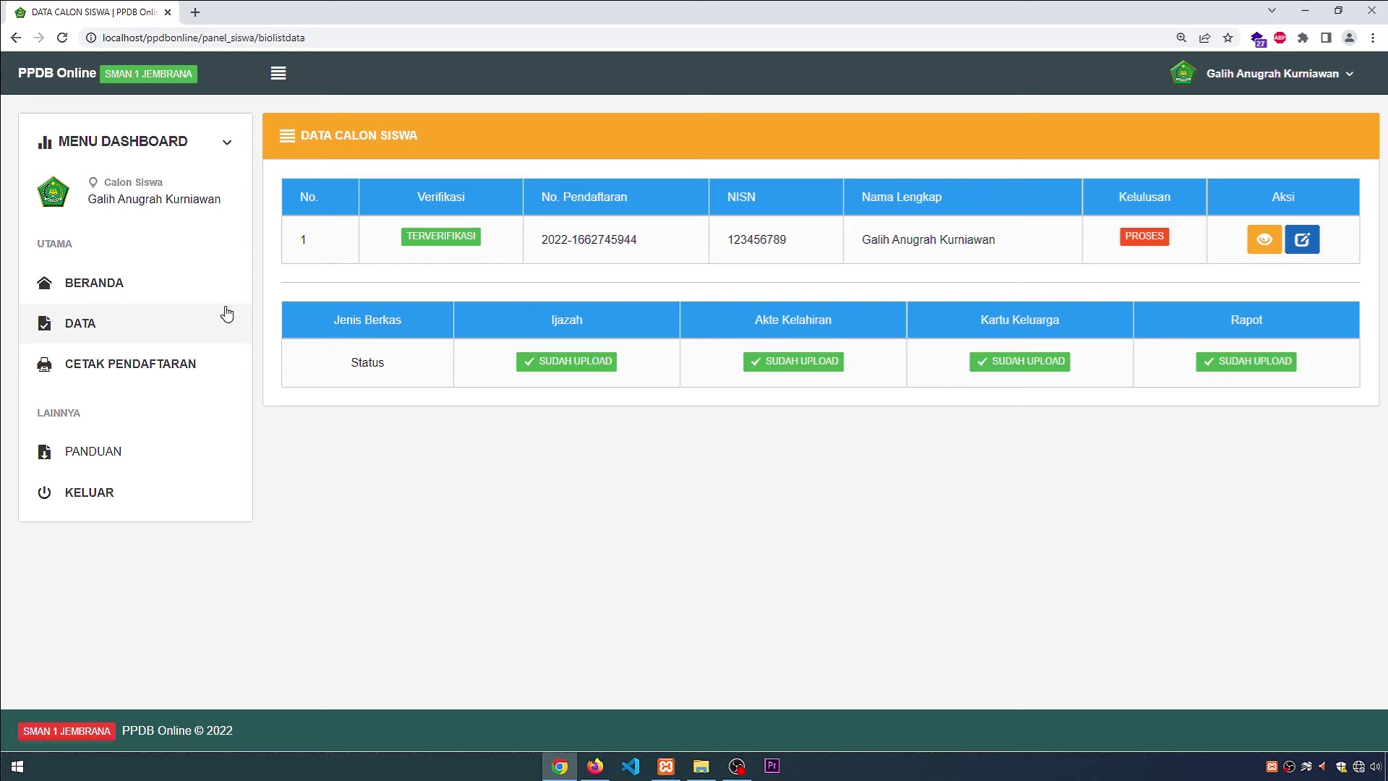
pyautogui.click(594, 765)
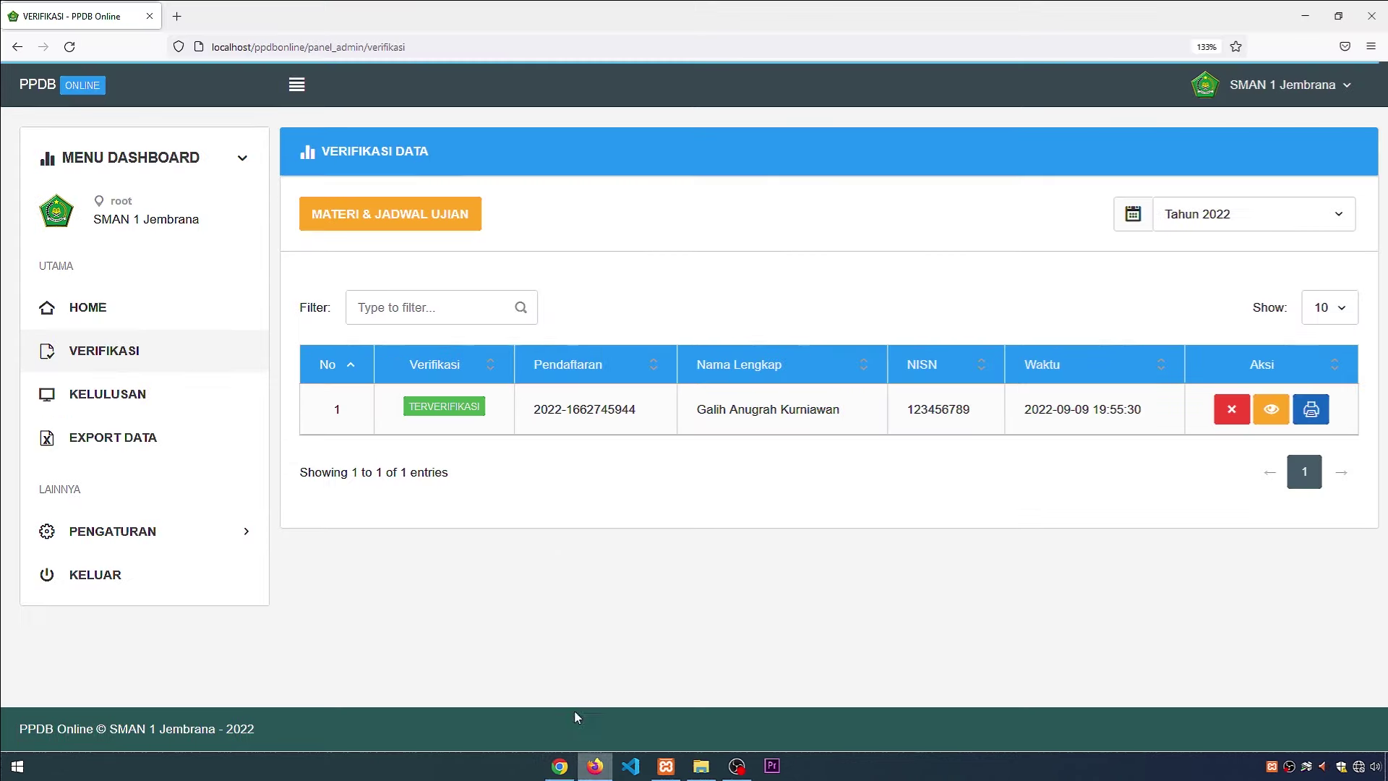
pyautogui.click(148, 398)
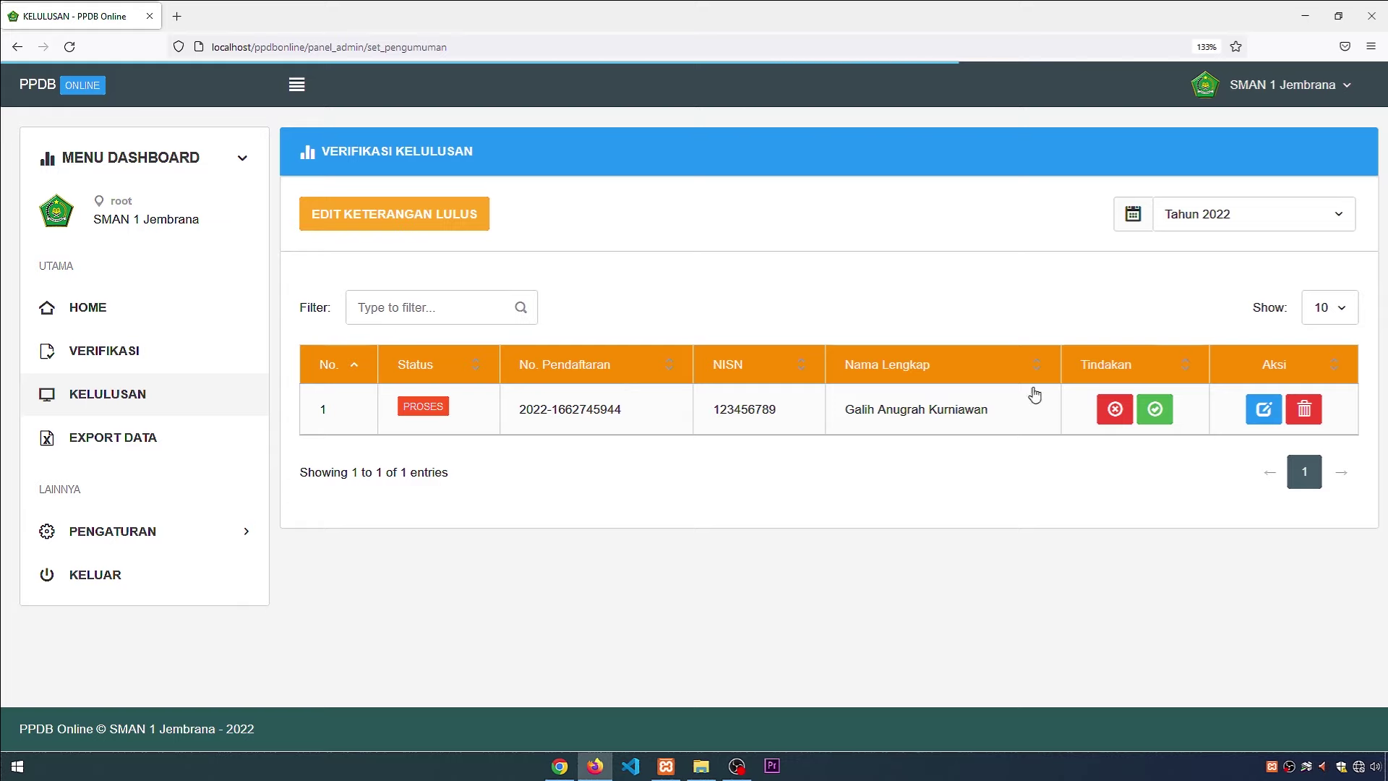
pyautogui.click(1157, 418)
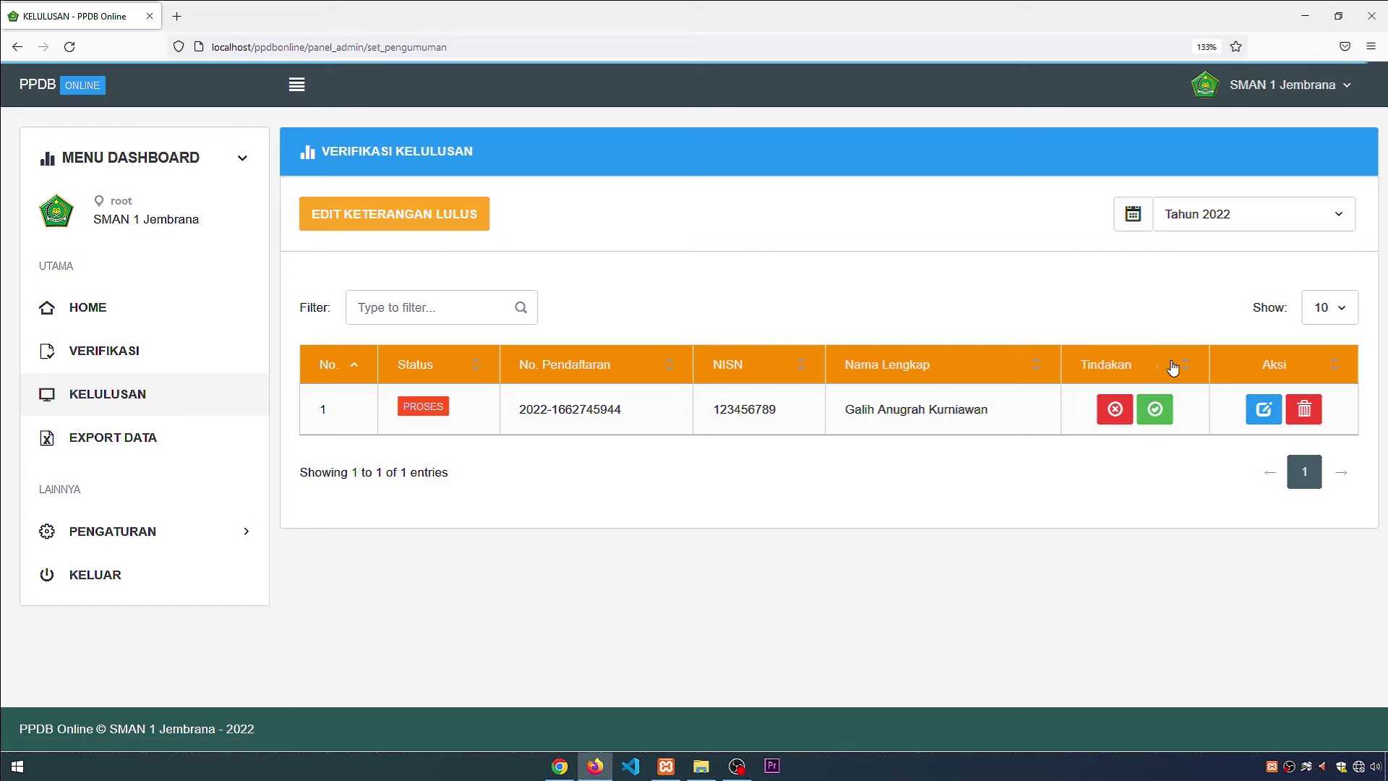
# Edit the applicant's school data, setting Jurusan to UMUM, and update the record
pyautogui.click(1262, 416)
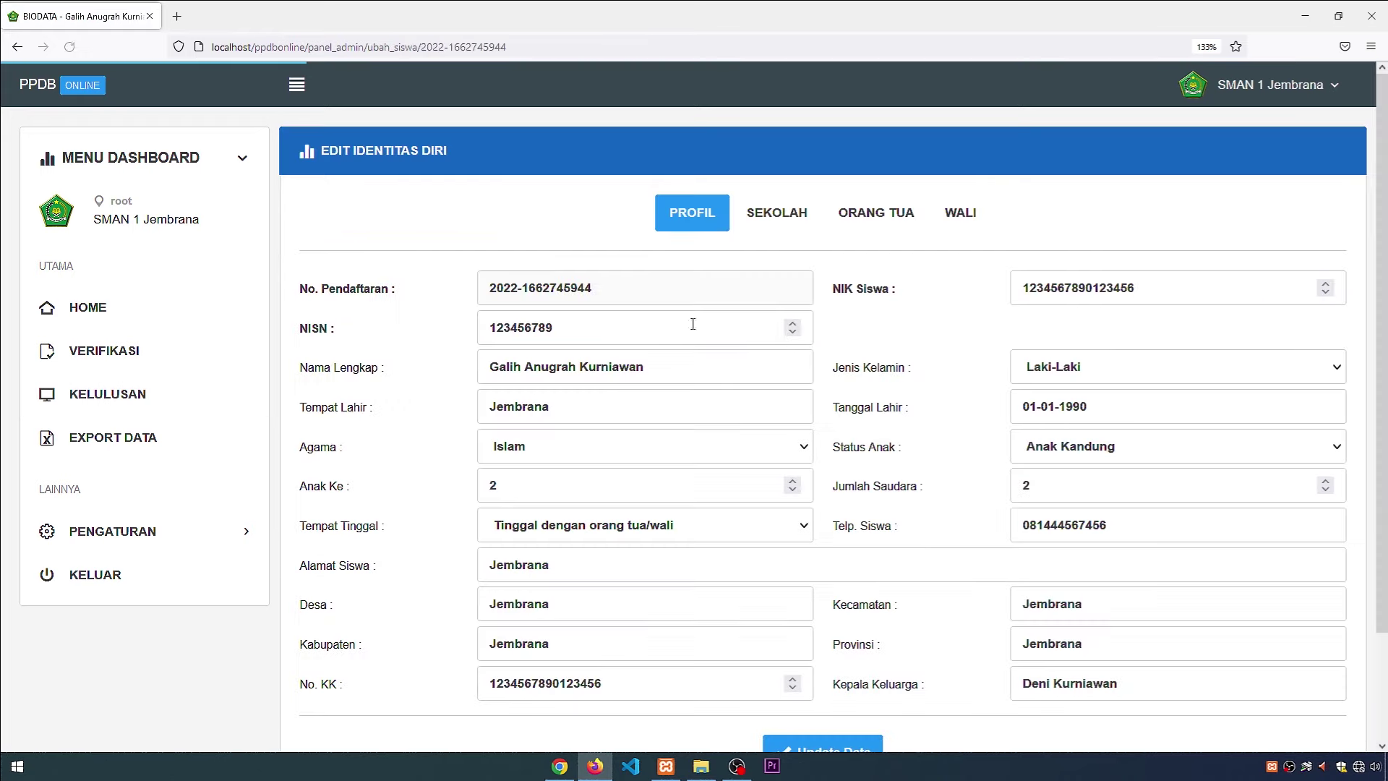
pyautogui.scroll(-2, 767, 461)
pyautogui.scroll(2, 744, 462)
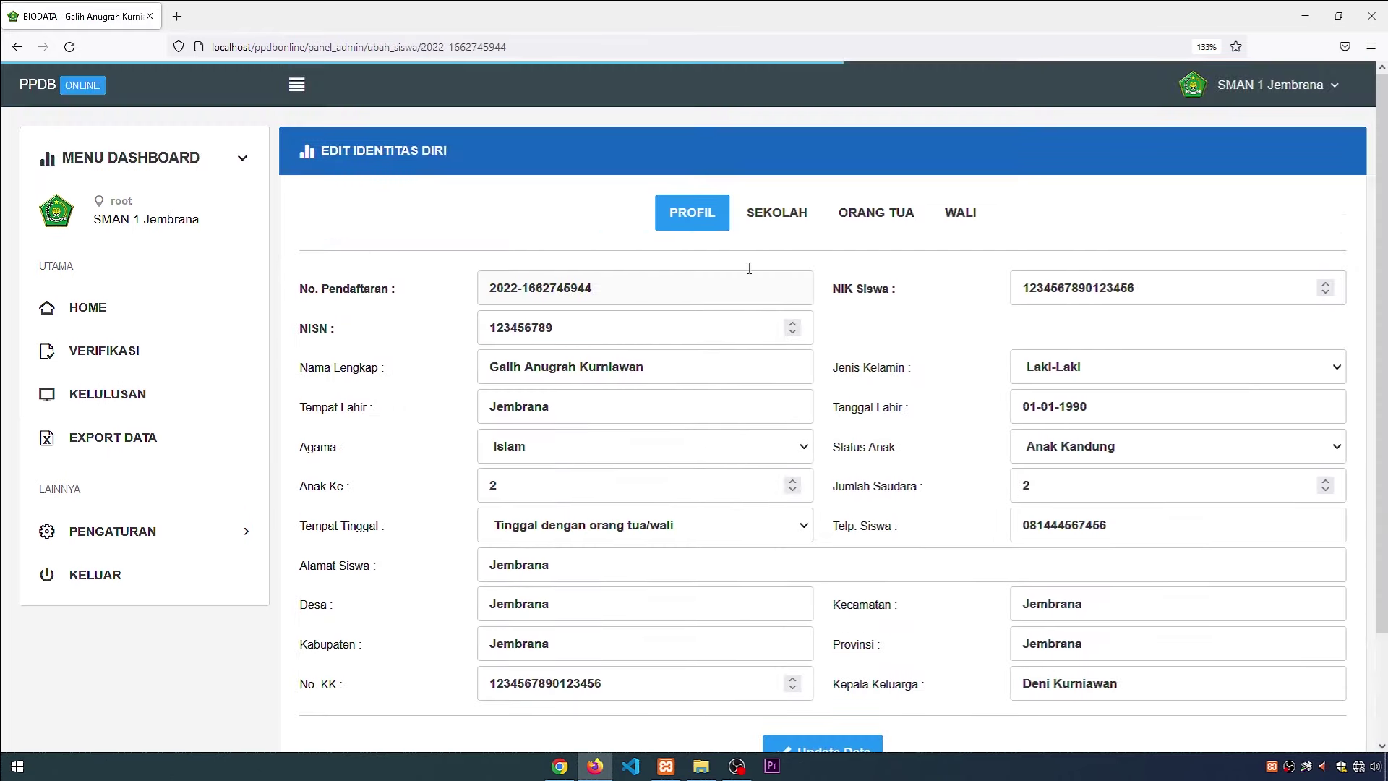
pyautogui.click(781, 217)
pyautogui.click(883, 213)
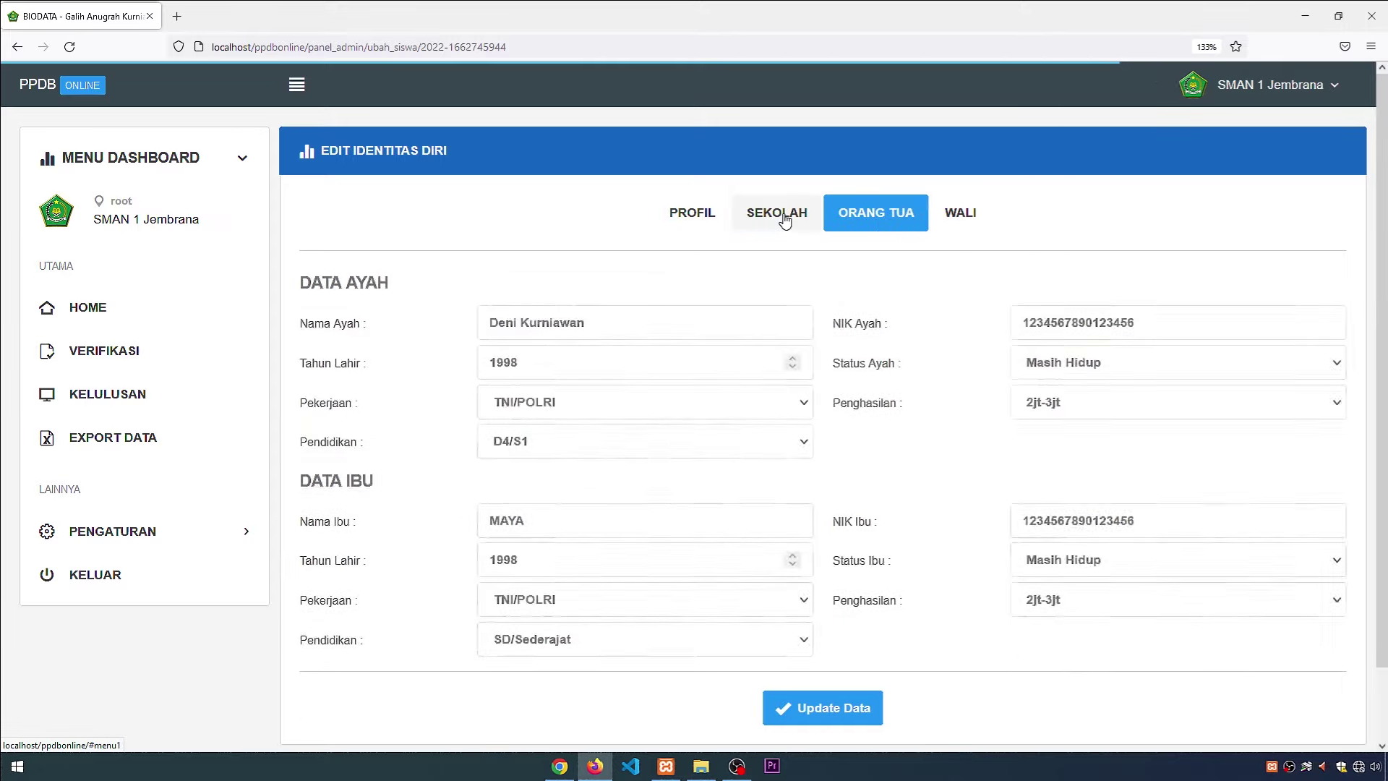
pyautogui.click(781, 213)
pyautogui.click(694, 213)
pyautogui.click(768, 217)
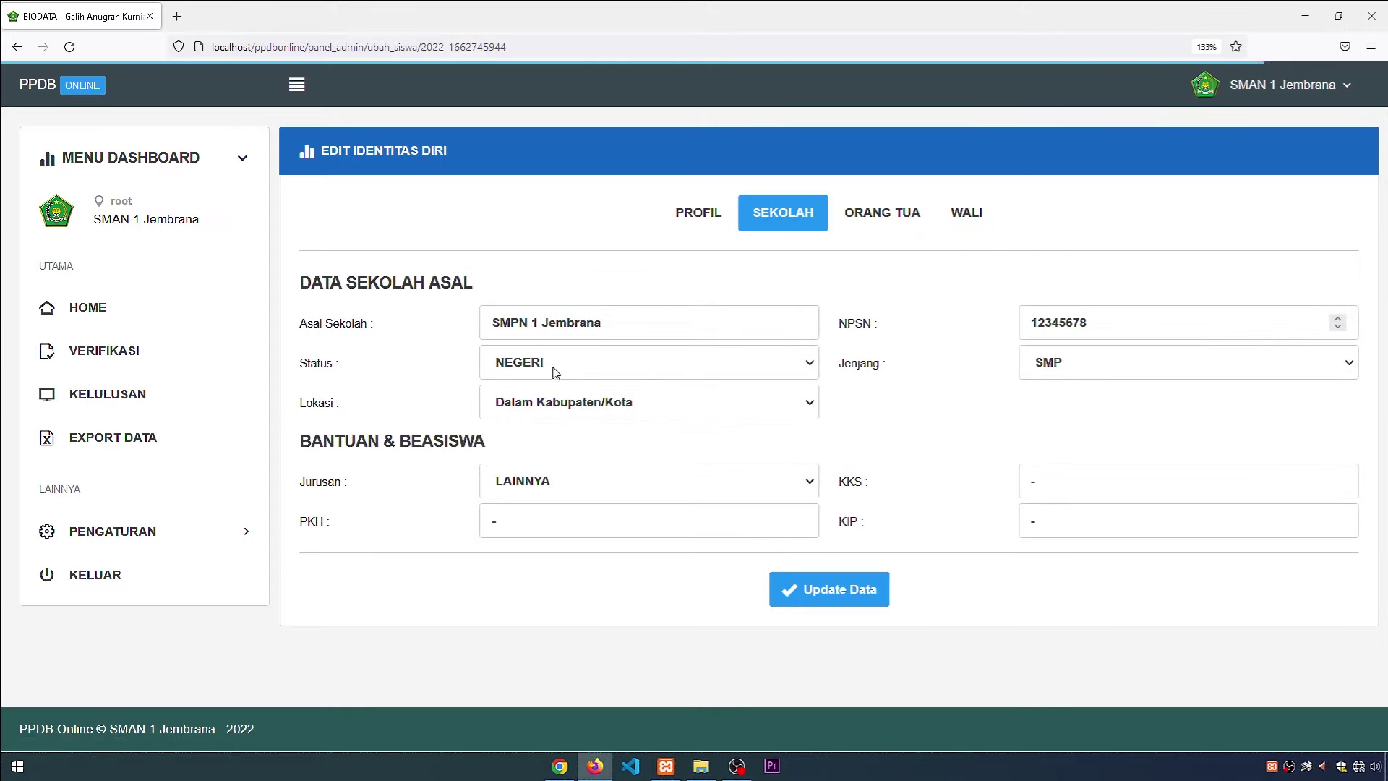
pyautogui.click(591, 483)
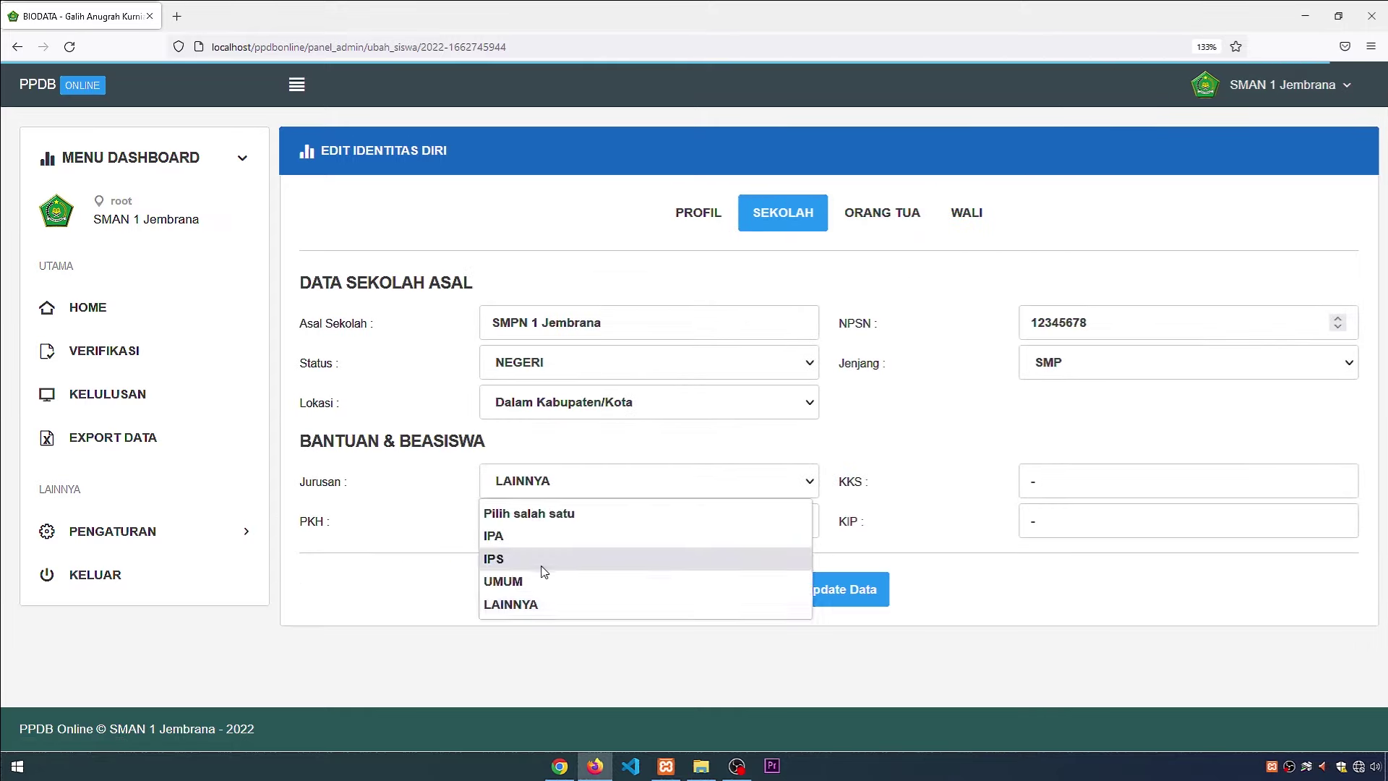
pyautogui.click(542, 576)
pyautogui.click(800, 589)
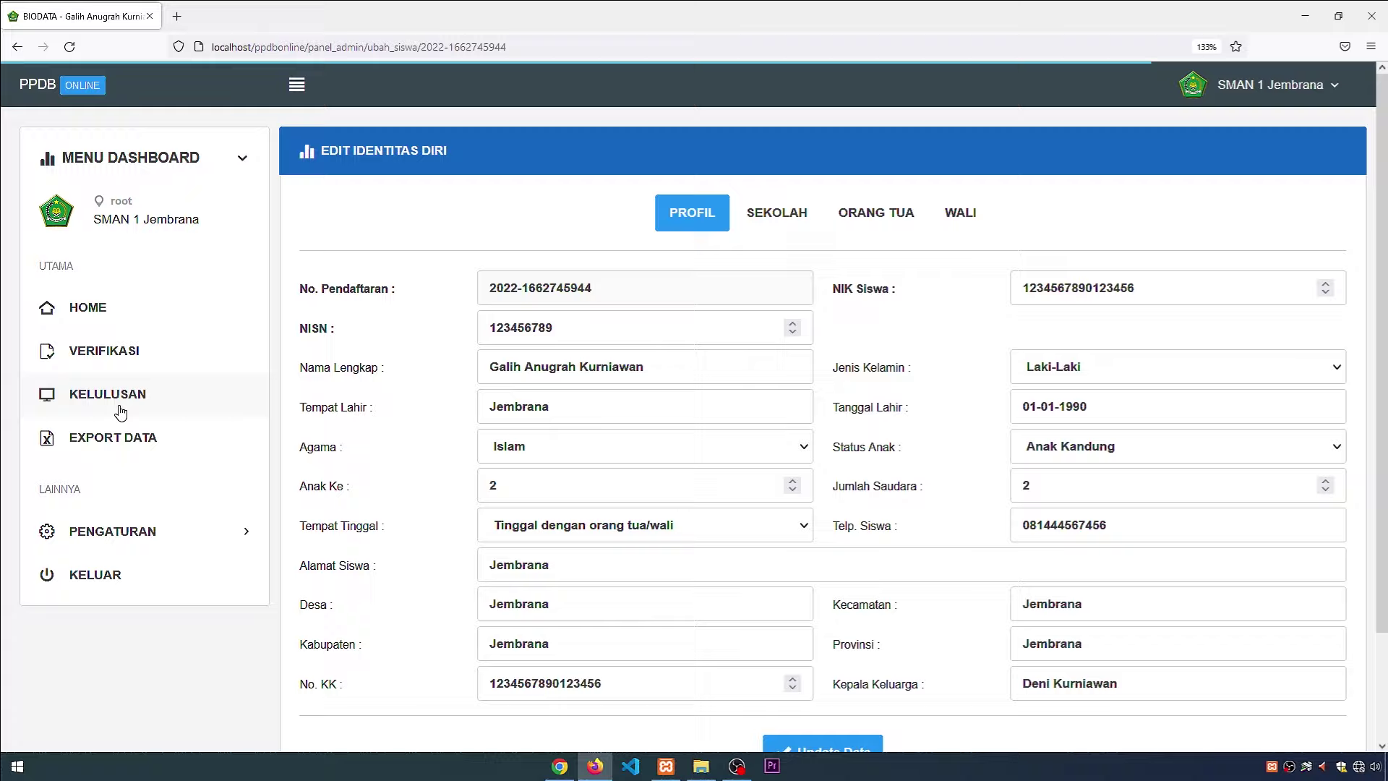
# Mark the applicant as LULUS on the graduation verification list and confirm
pyautogui.click(120, 409)
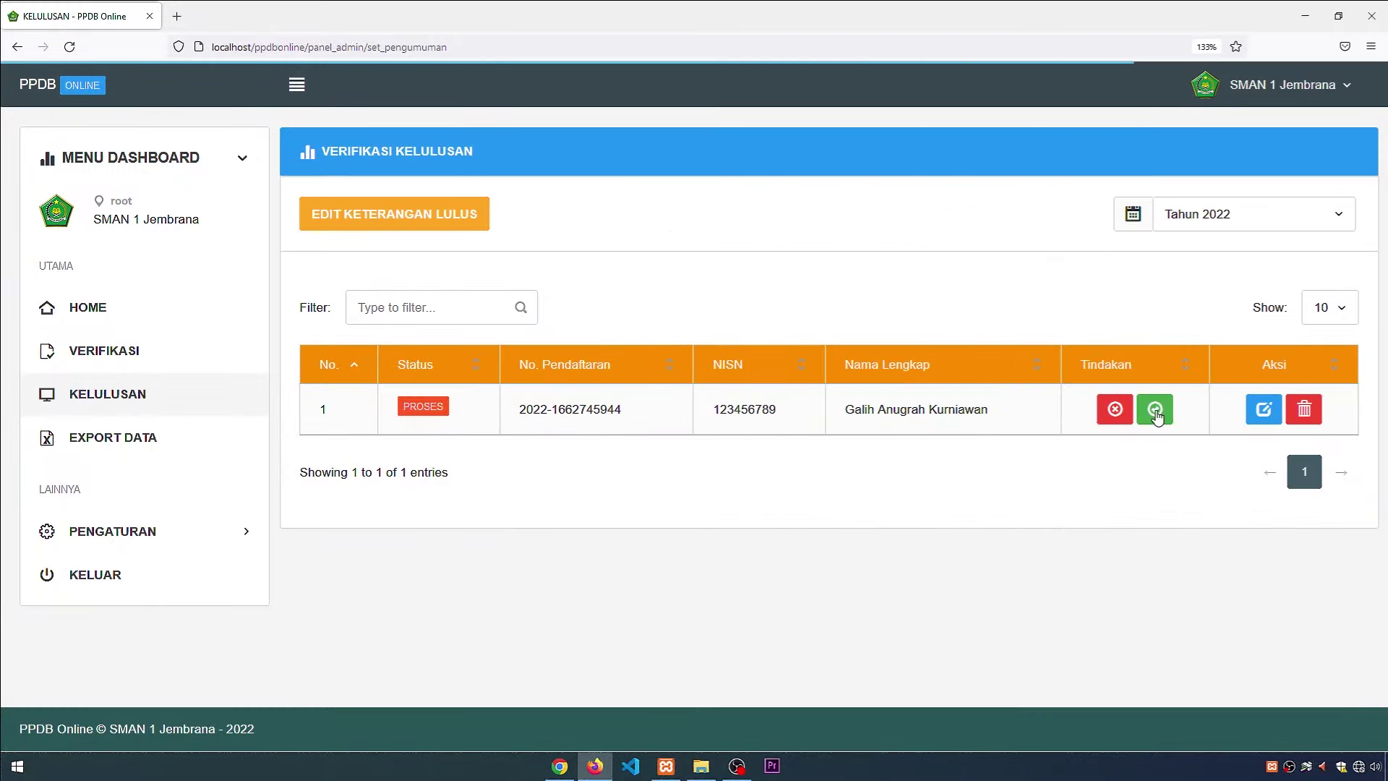
pyautogui.click(1155, 410)
pyautogui.click(759, 433)
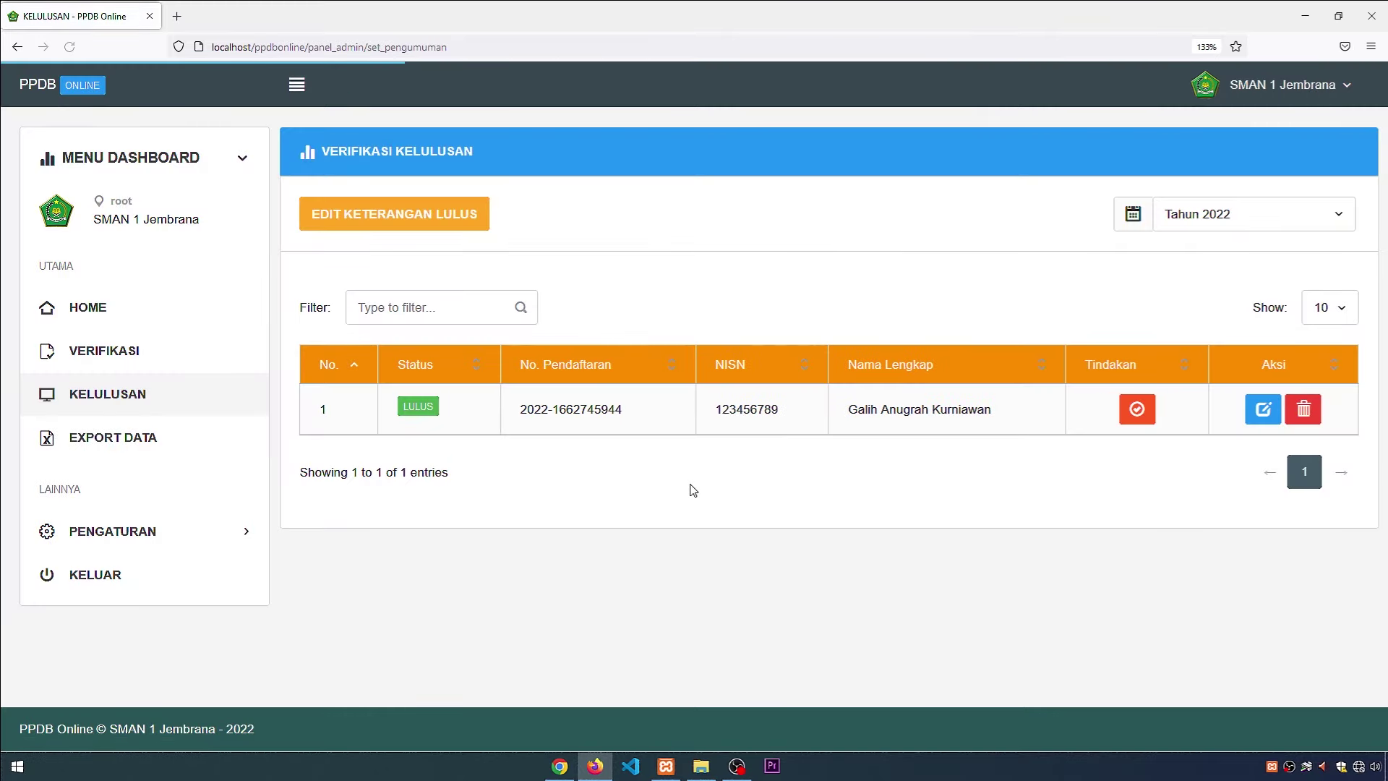
pyautogui.hotkey('alt', 'Tab')
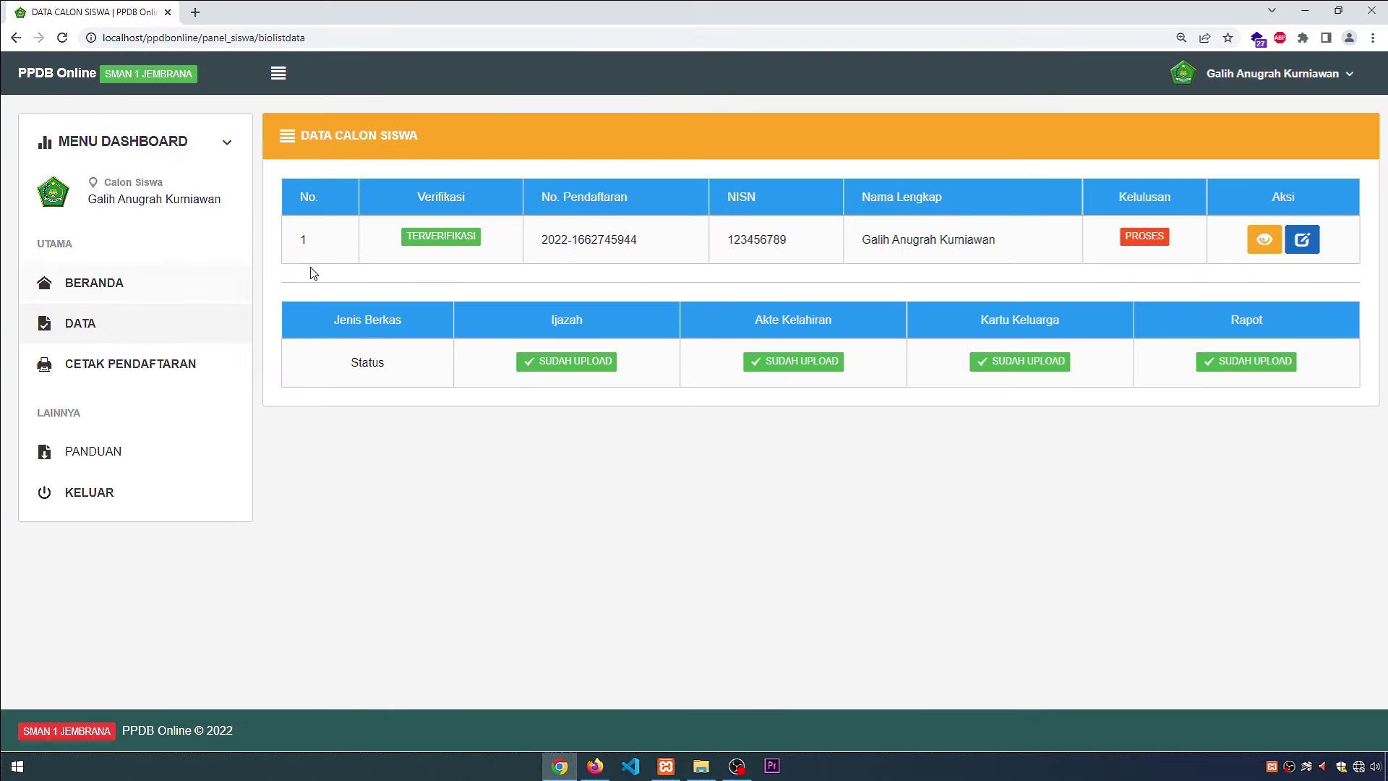
# Reload the student view and highlight the LULUS VERIFIKASI & SELEKSI announcement on BERANDA
pyautogui.click(64, 39)
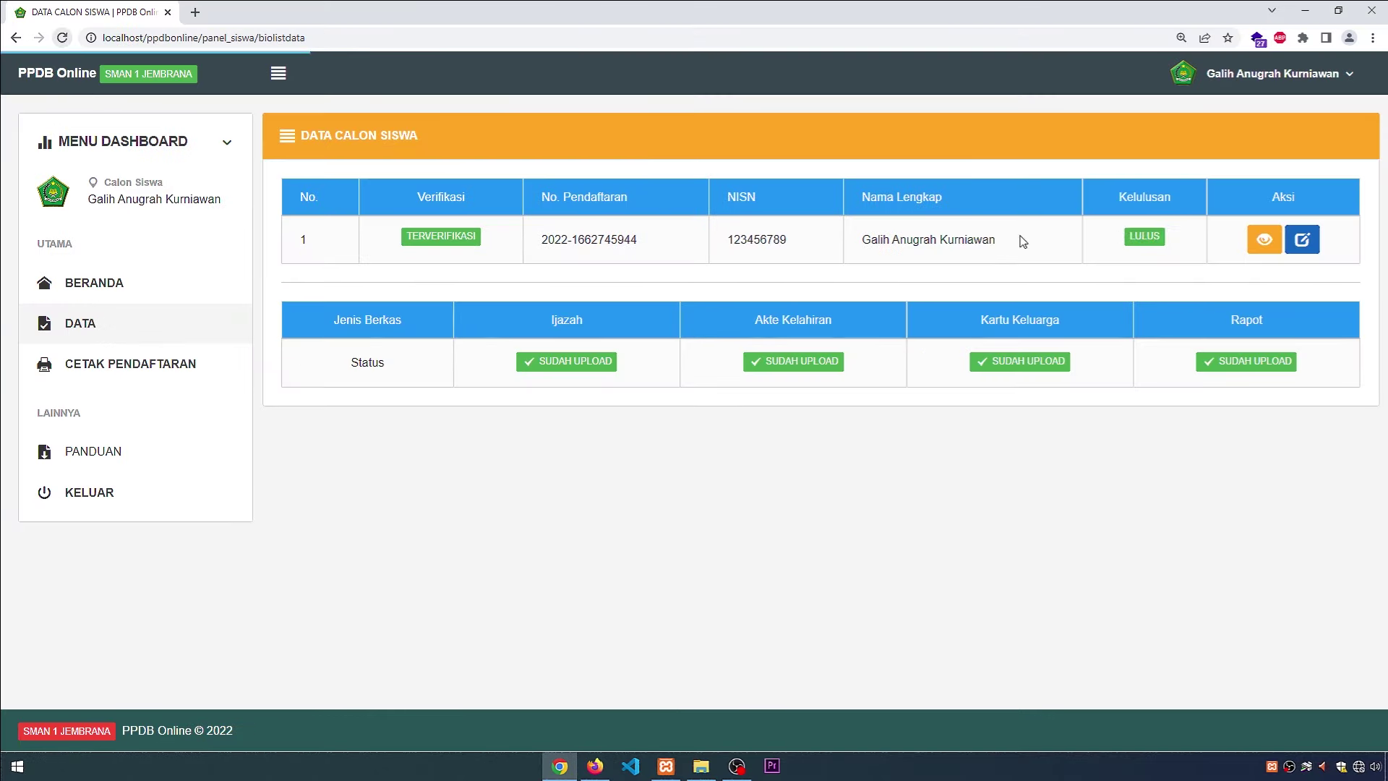
pyautogui.click(164, 287)
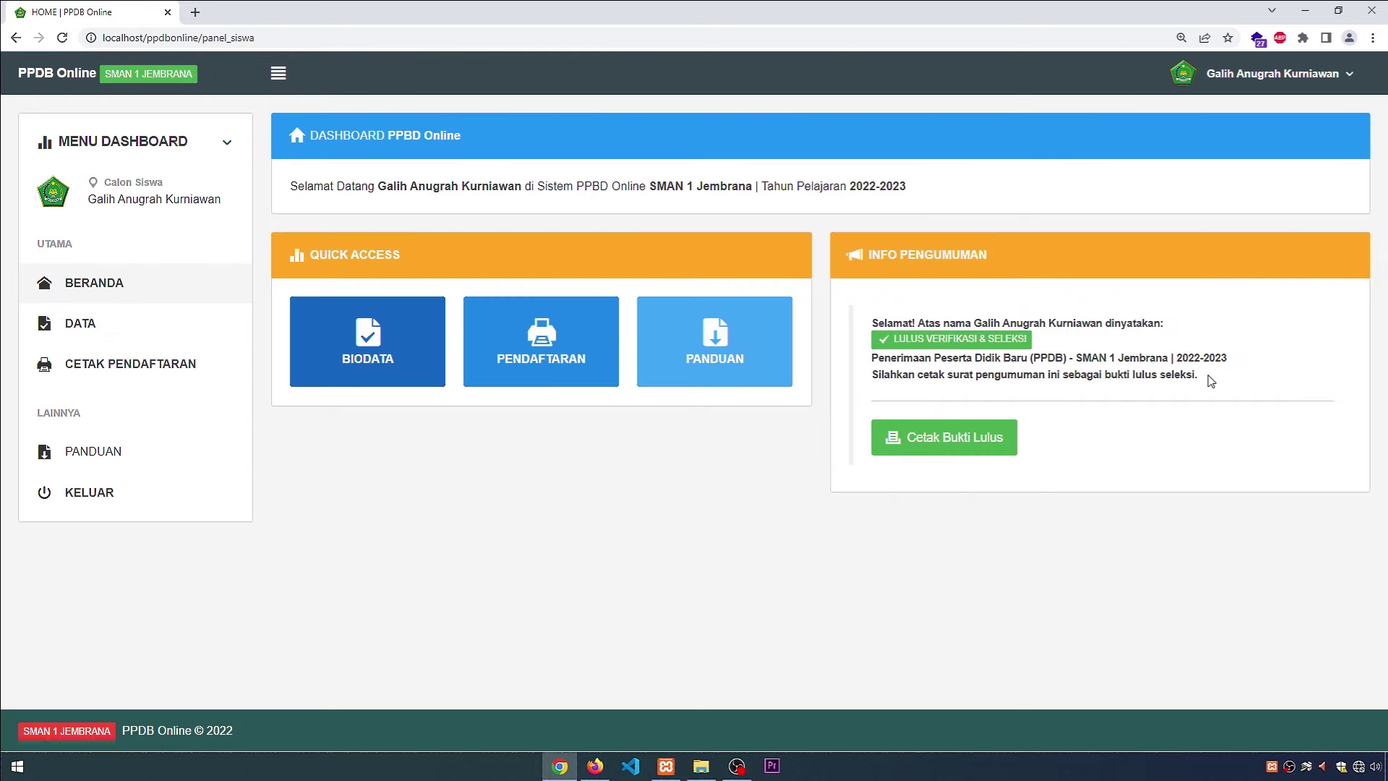
pyautogui.moveTo(1212, 381); pyautogui.dragTo(838, 330)
pyautogui.click(1102, 391)
# Cancel the applicant's passed status and set them to TIDAK LULUS, confirming both prompts
pyautogui.click(595, 765)
pyautogui.click(1138, 409)
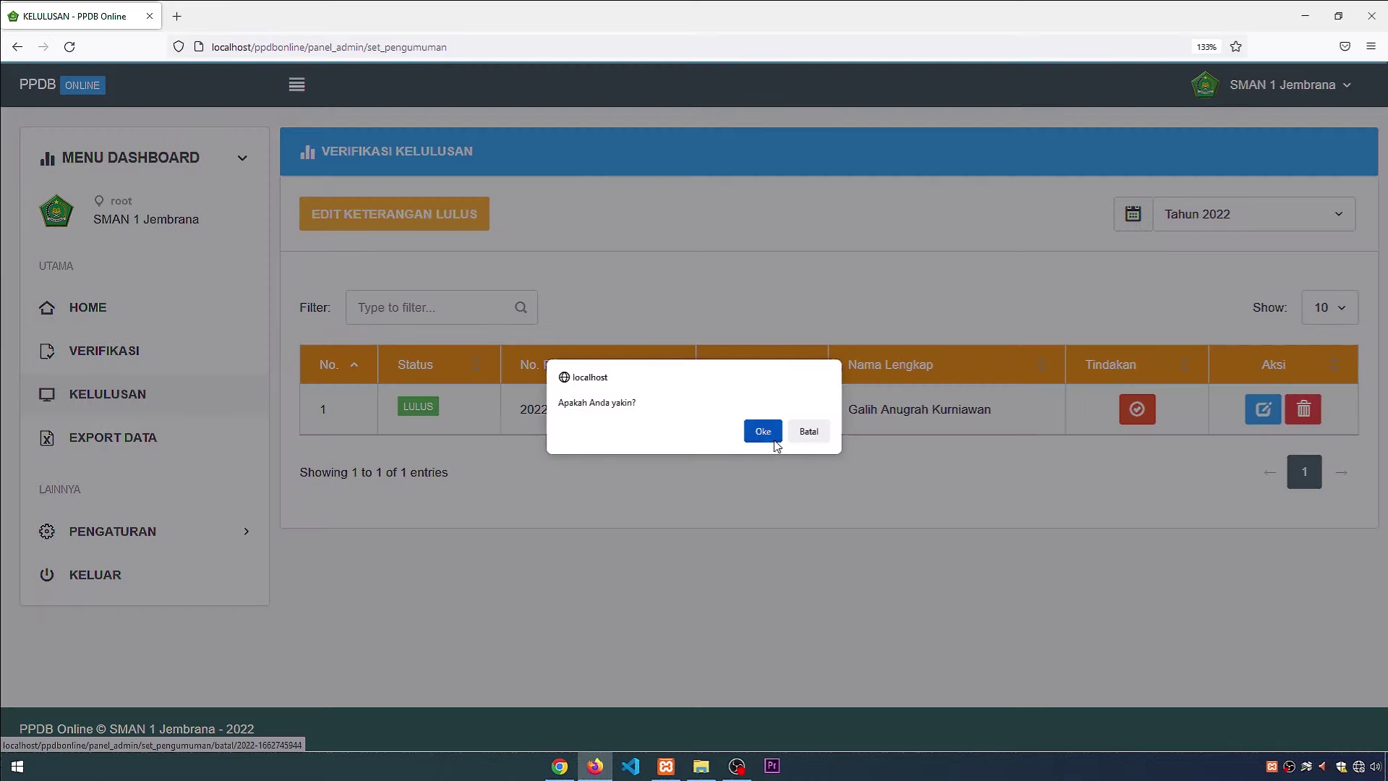
pyautogui.press('Return')
pyautogui.click(1115, 409)
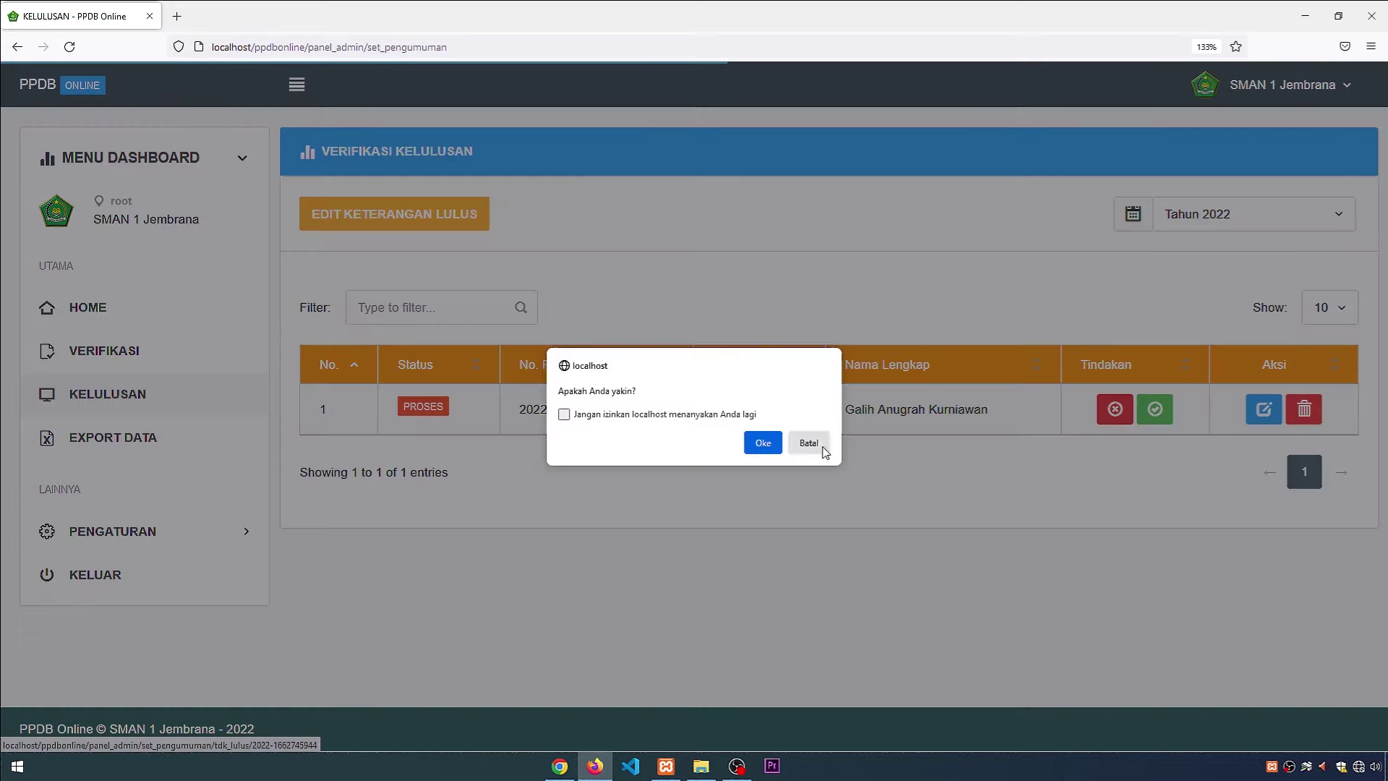
pyautogui.click(763, 444)
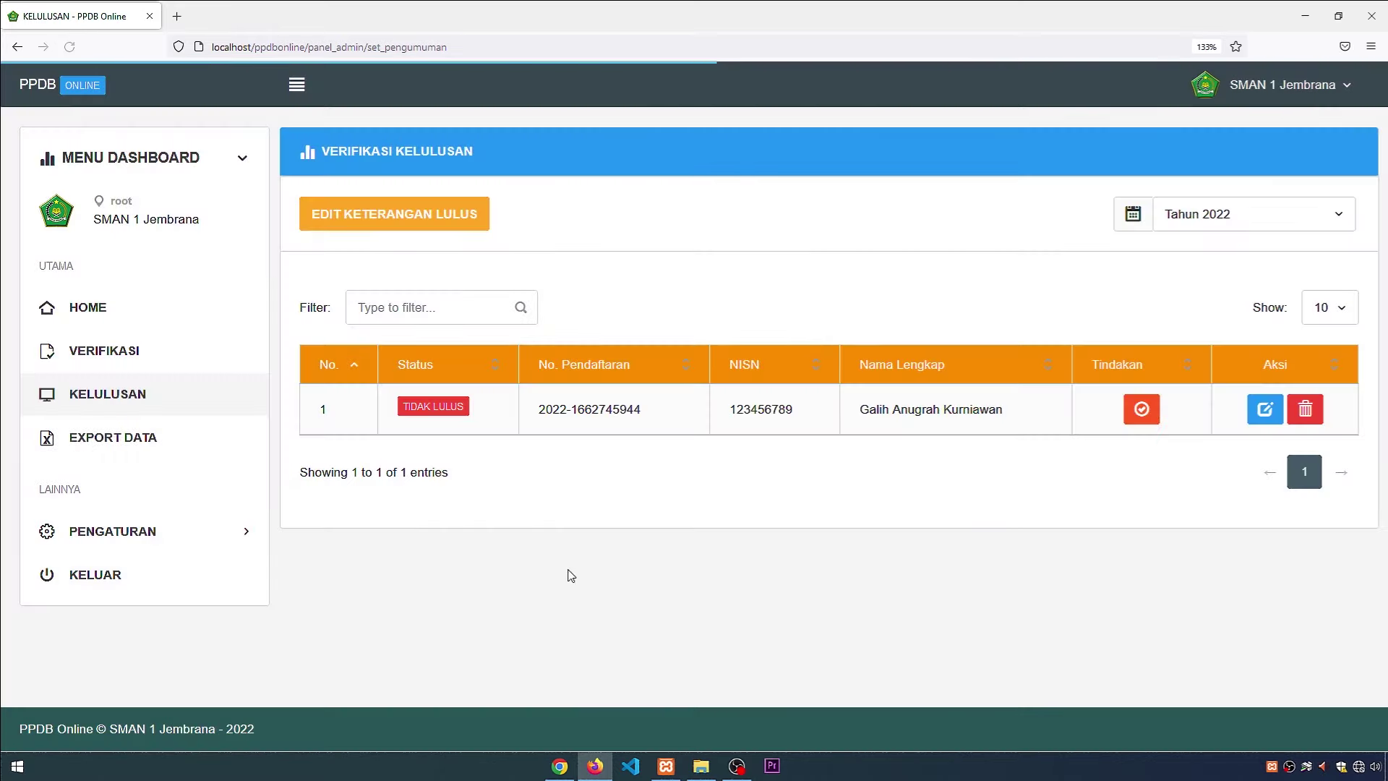
pyautogui.click(558, 768)
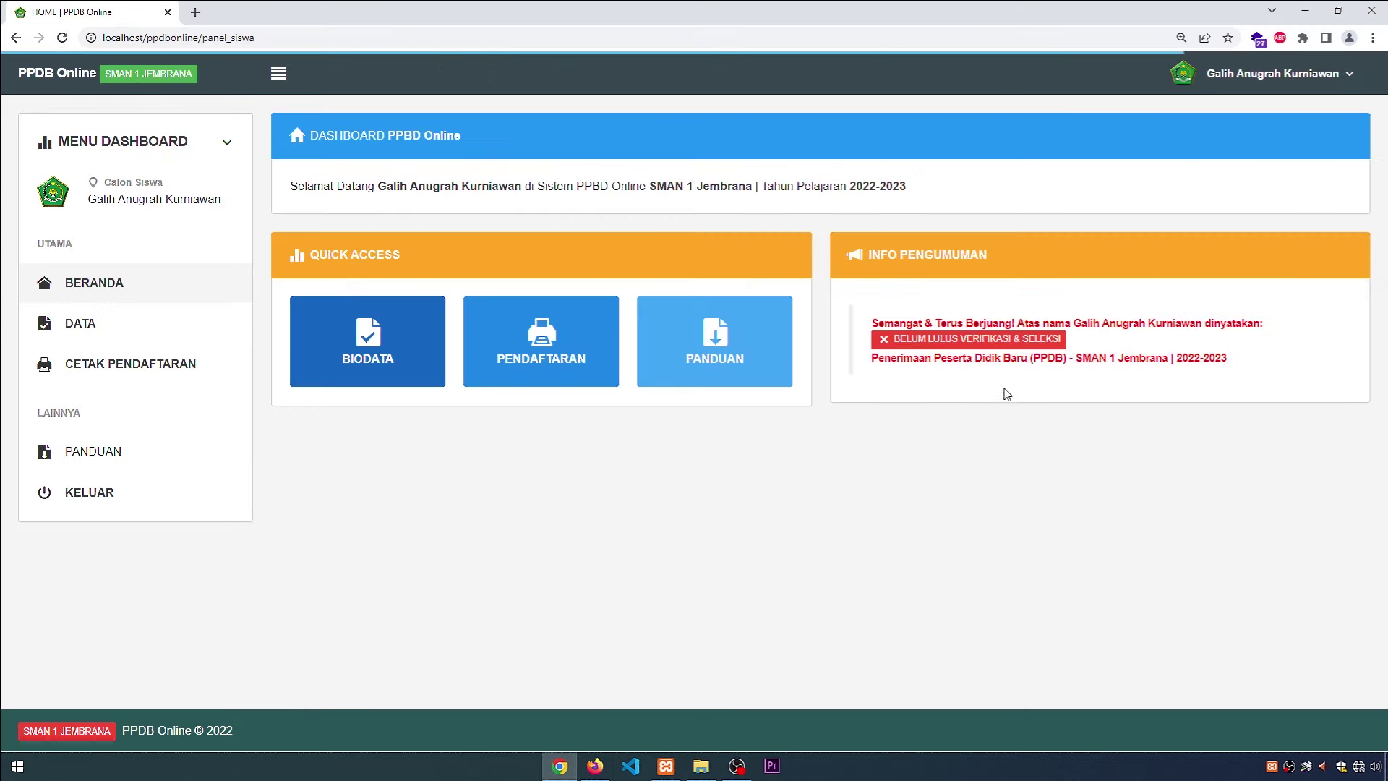
# Highlight the BELUM LULUS VERIFIKASI & SELEKSI announcement on the student dashboard
pyautogui.moveTo(1240, 363); pyautogui.dragTo(857, 339)
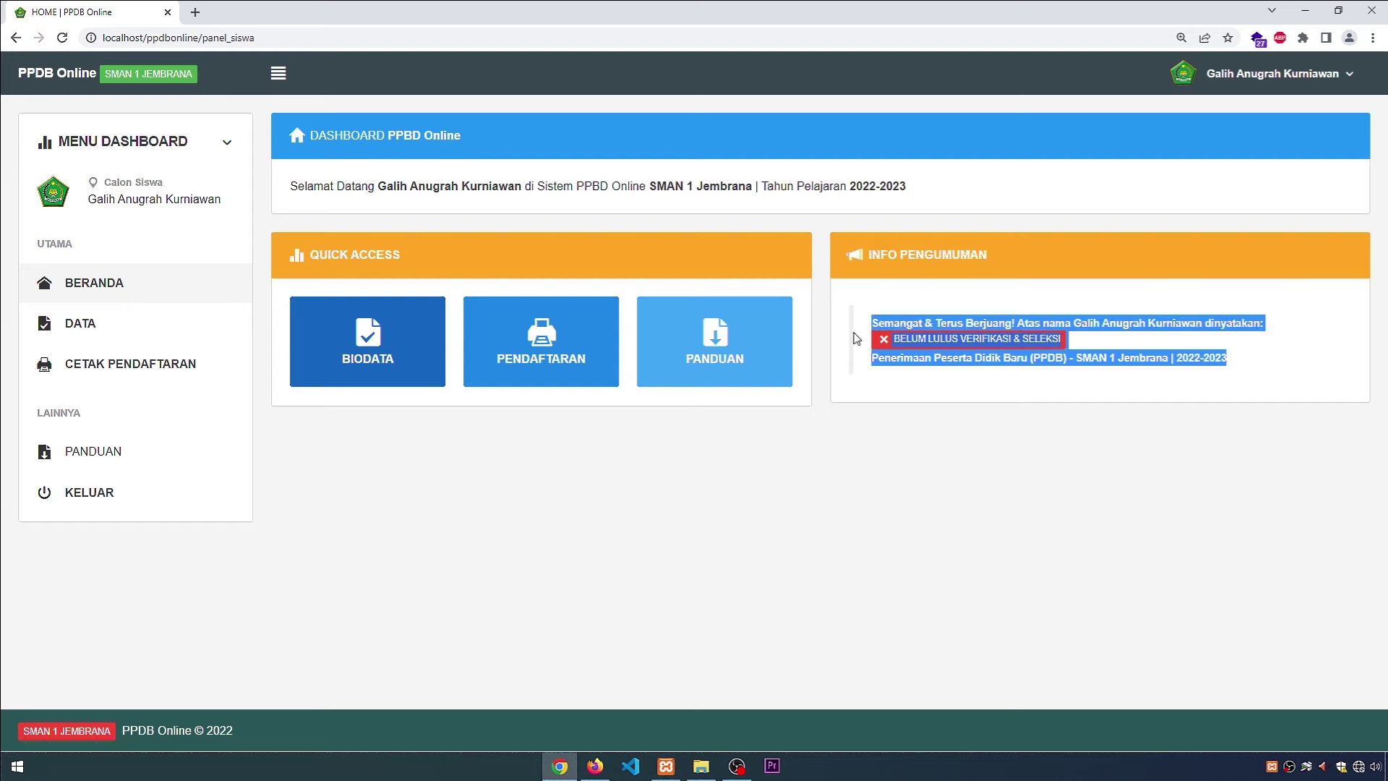
pyautogui.click(953, 392)
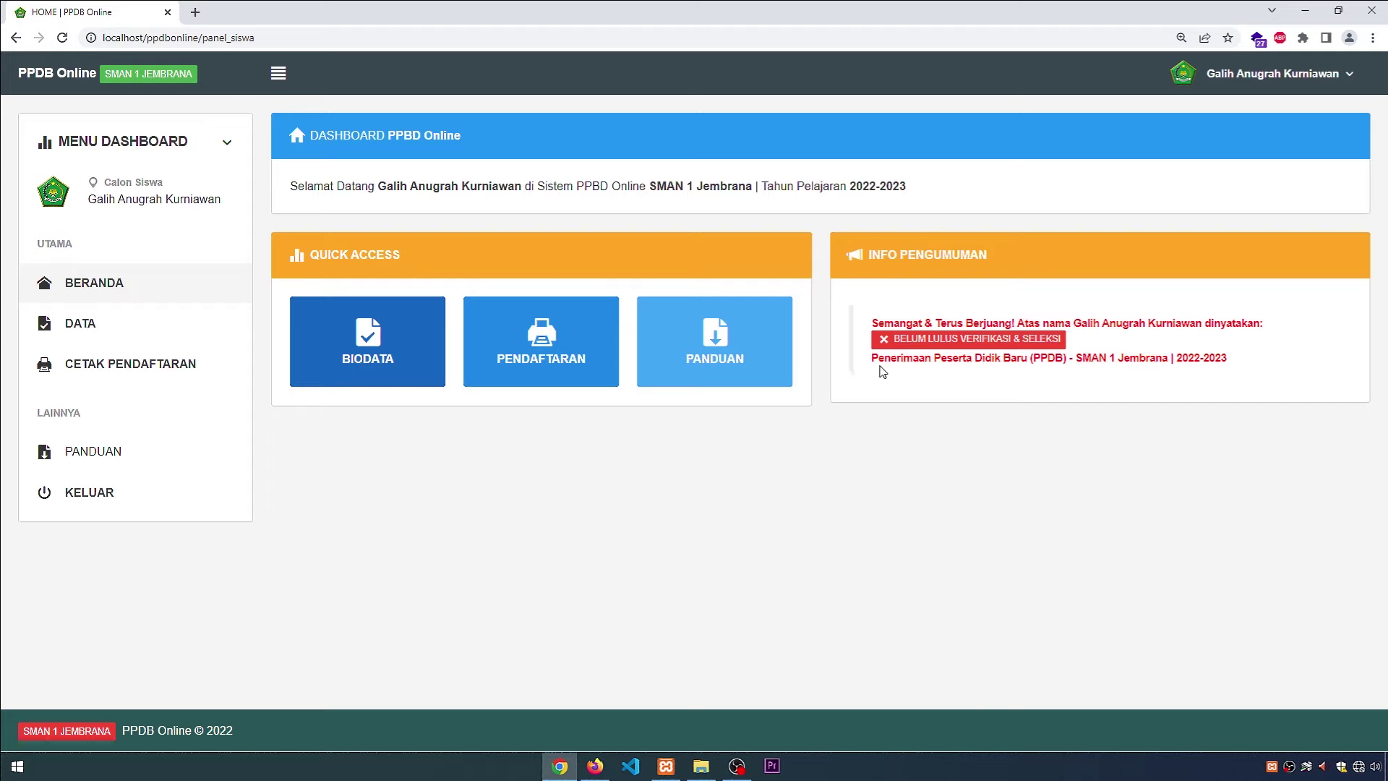
pyautogui.moveTo(1257, 359); pyautogui.dragTo(860, 349)
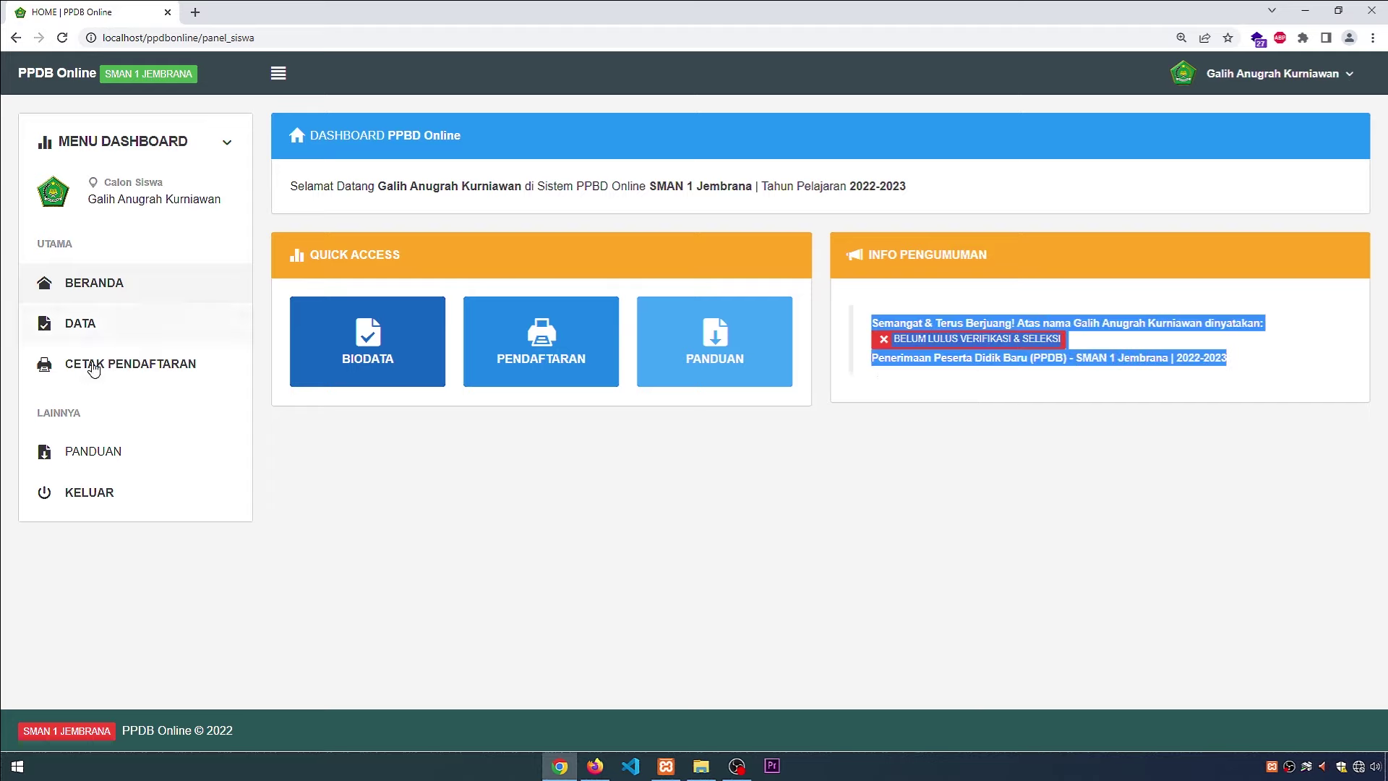
# Open the student DATA page listing the TIDAK LULUS result
pyautogui.click(88, 326)
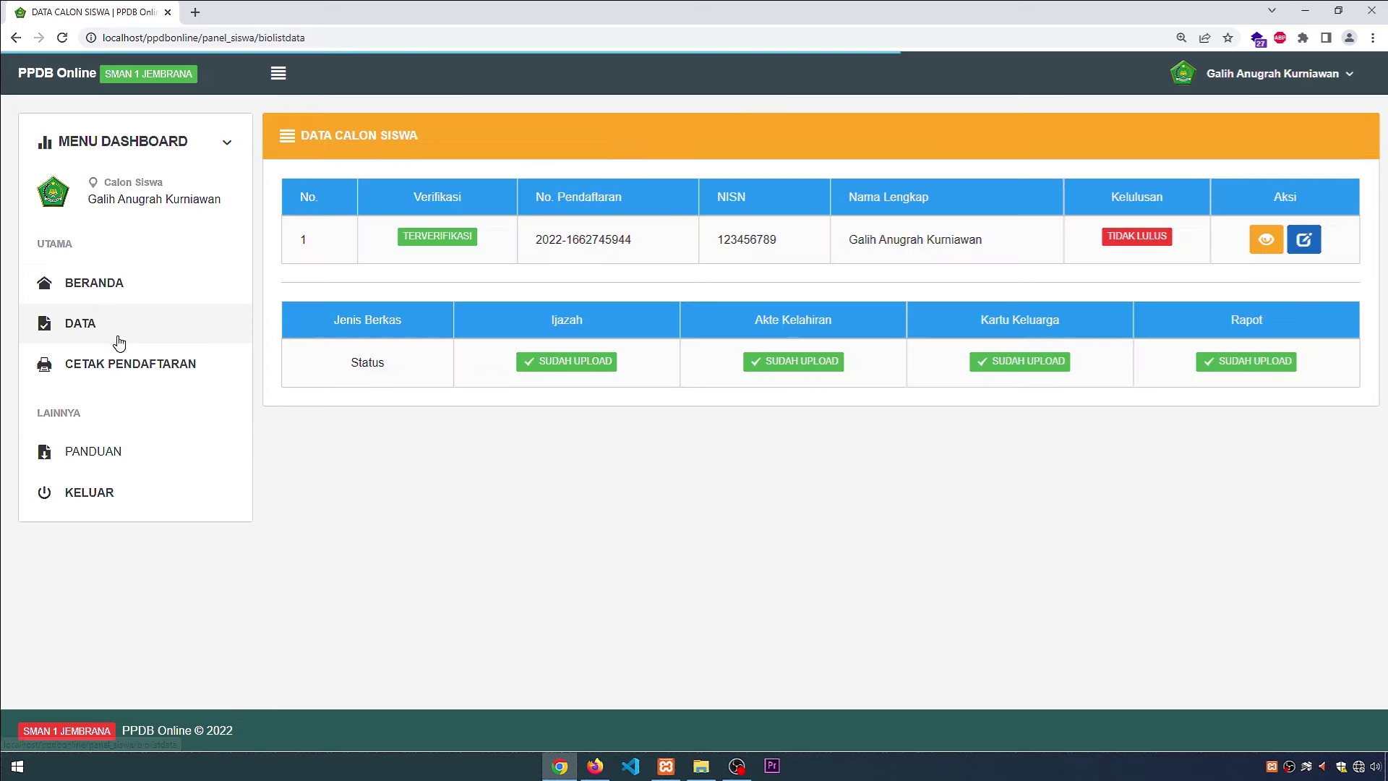
pyautogui.click(115, 295)
pyautogui.click(105, 329)
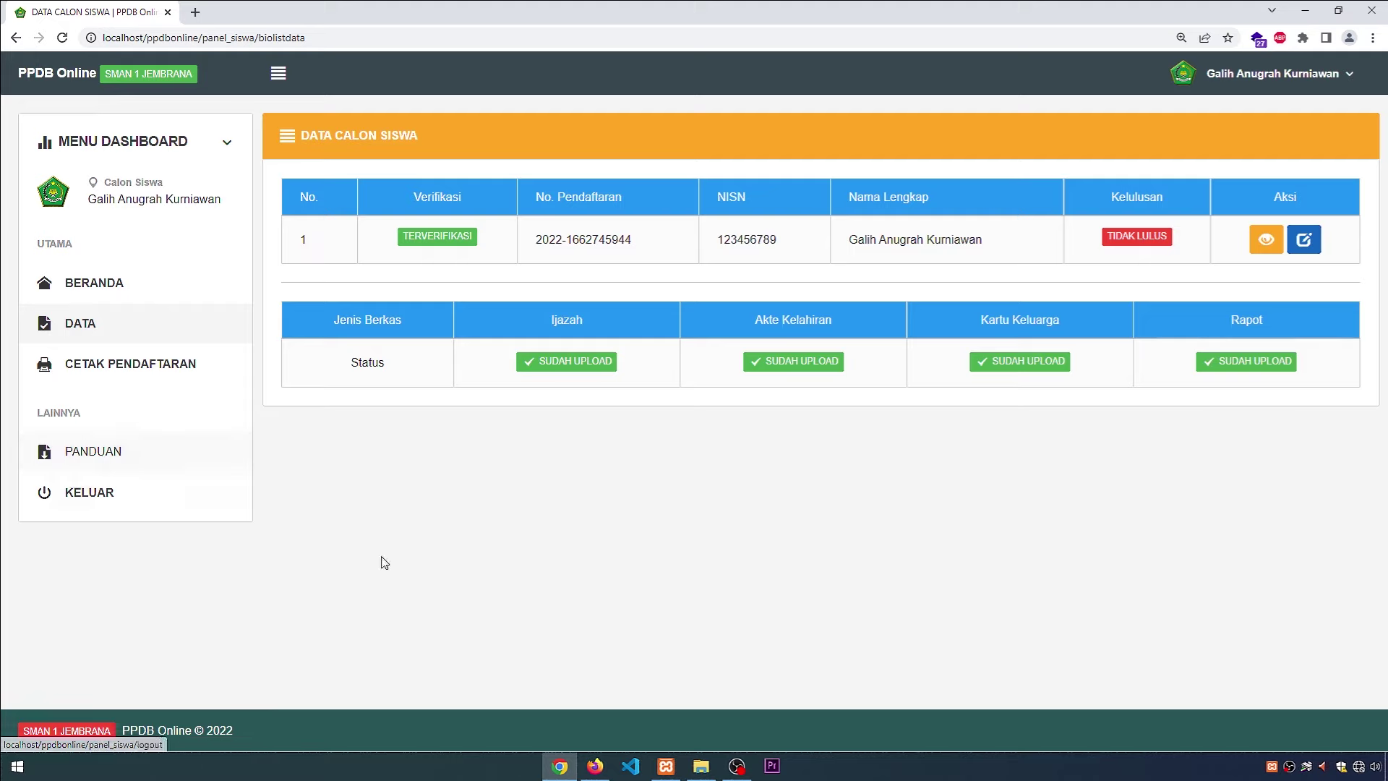
pyautogui.click(630, 765)
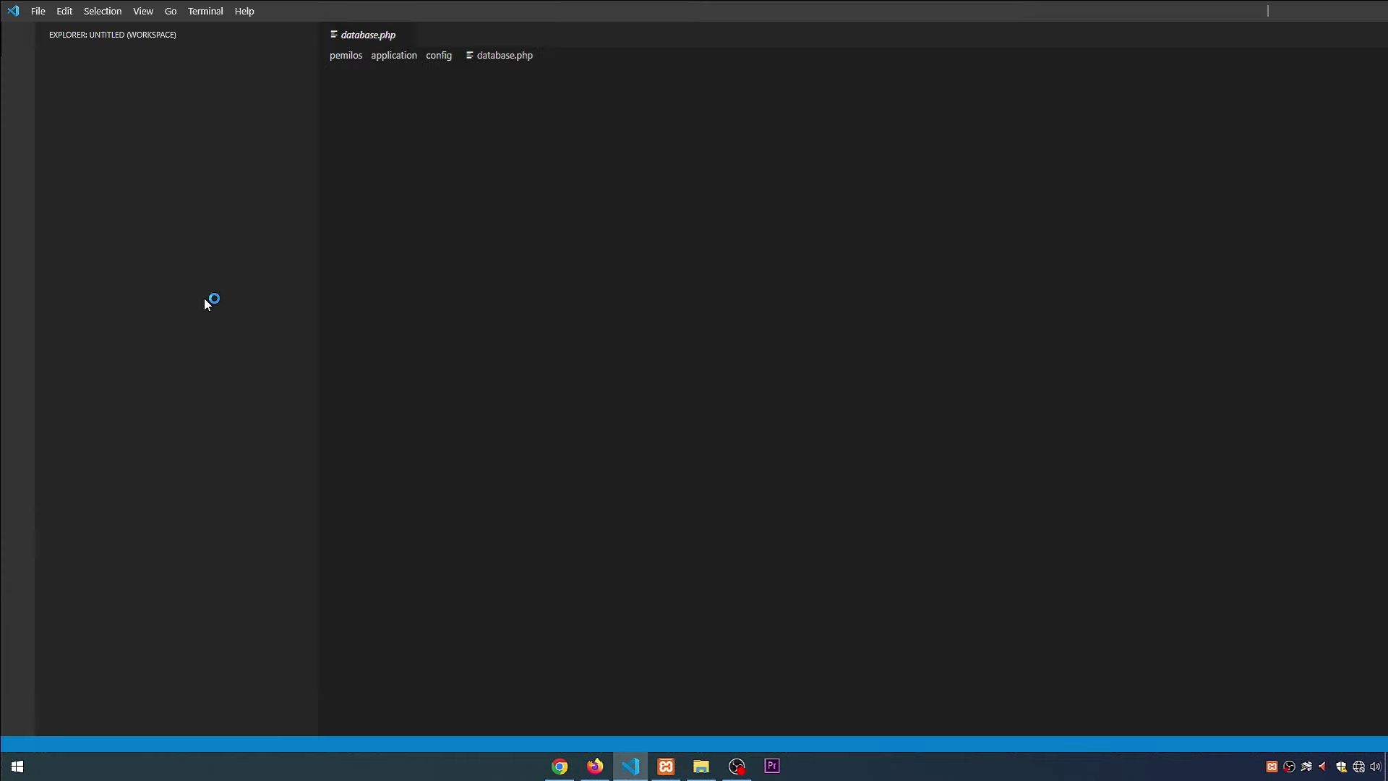
# Collapse the pemilos folder tree and close database.php
pyautogui.click(66, 72)
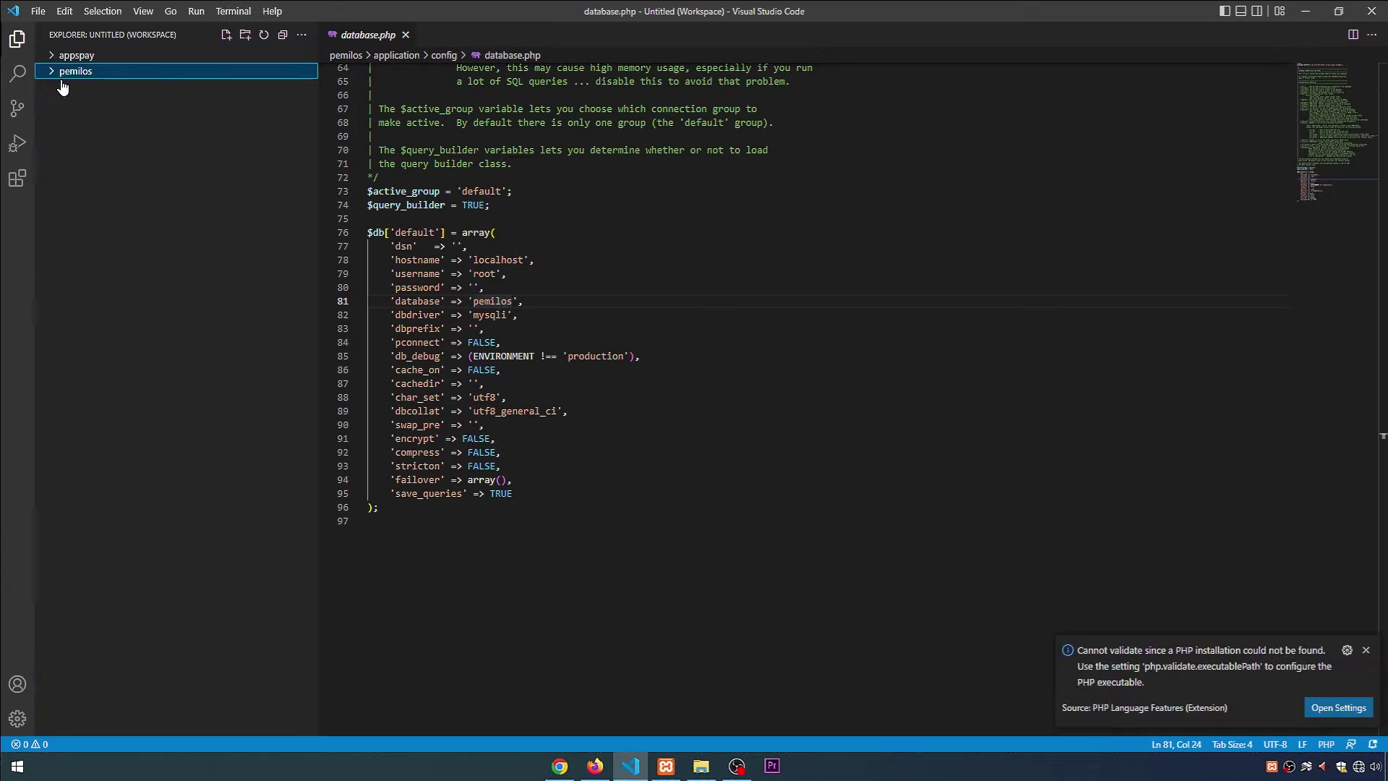
pyautogui.rightClick(92, 136)
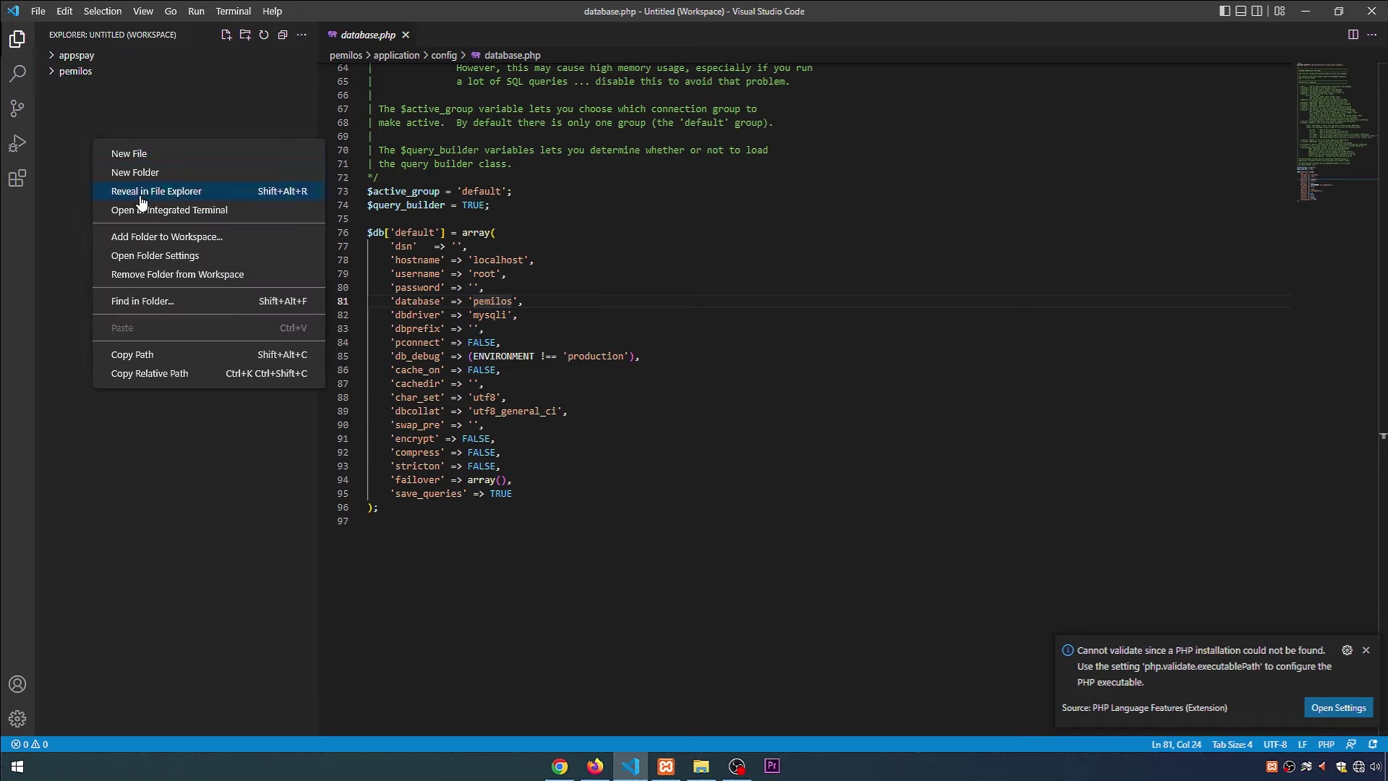
pyautogui.click(403, 40)
pyautogui.click(410, 35)
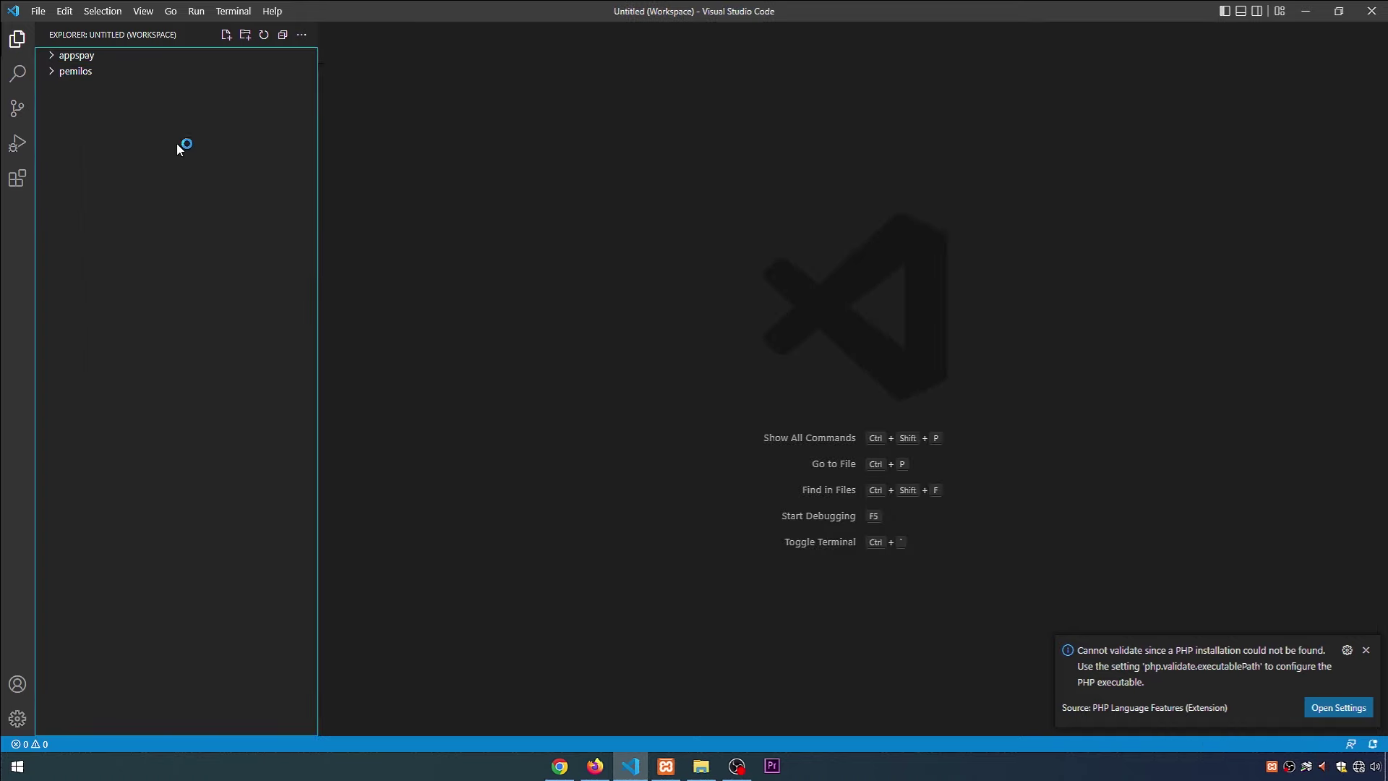
# Add htdocs/ppdbonline to the workspace and expand application > views > siswa
pyautogui.rightClick(100, 152)
pyautogui.click(171, 246)
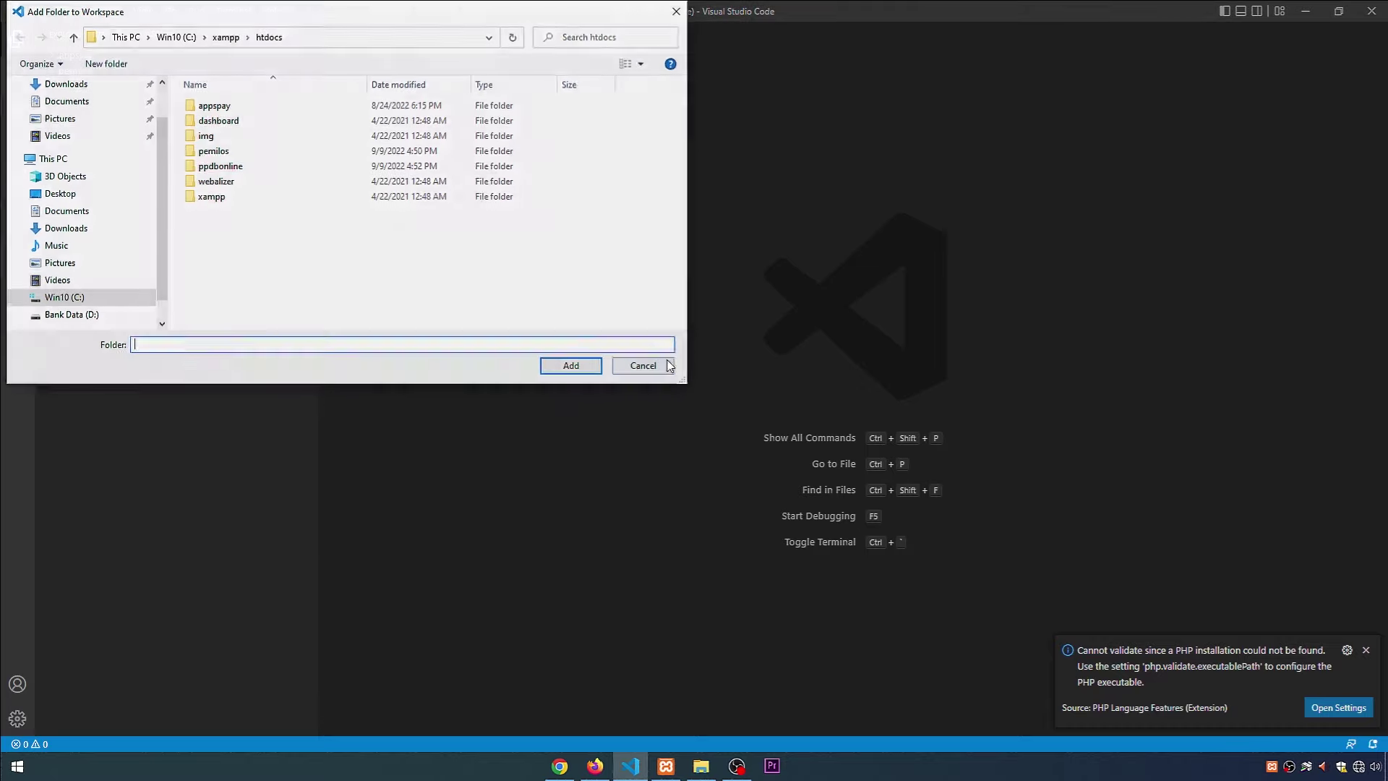
pyautogui.click(216, 151)
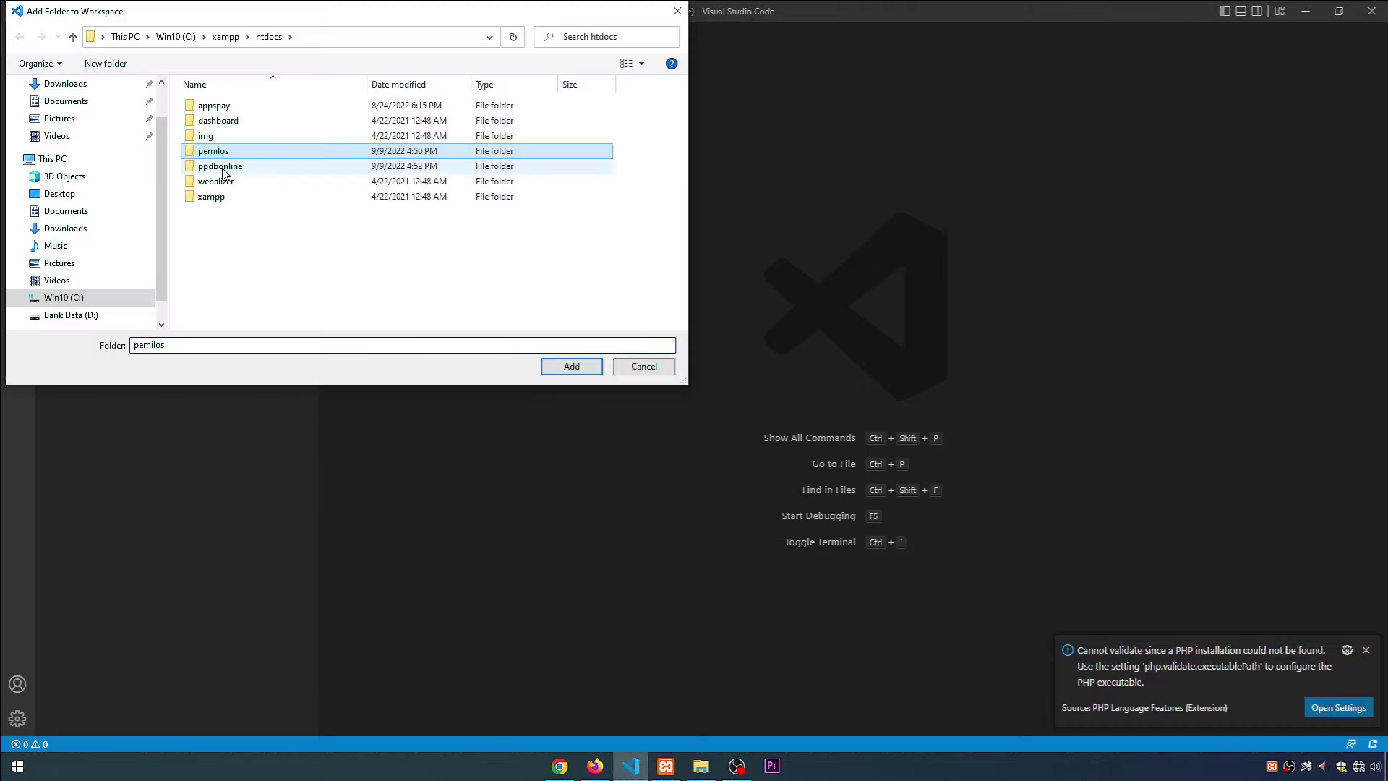
pyautogui.click(221, 167)
pyautogui.click(572, 366)
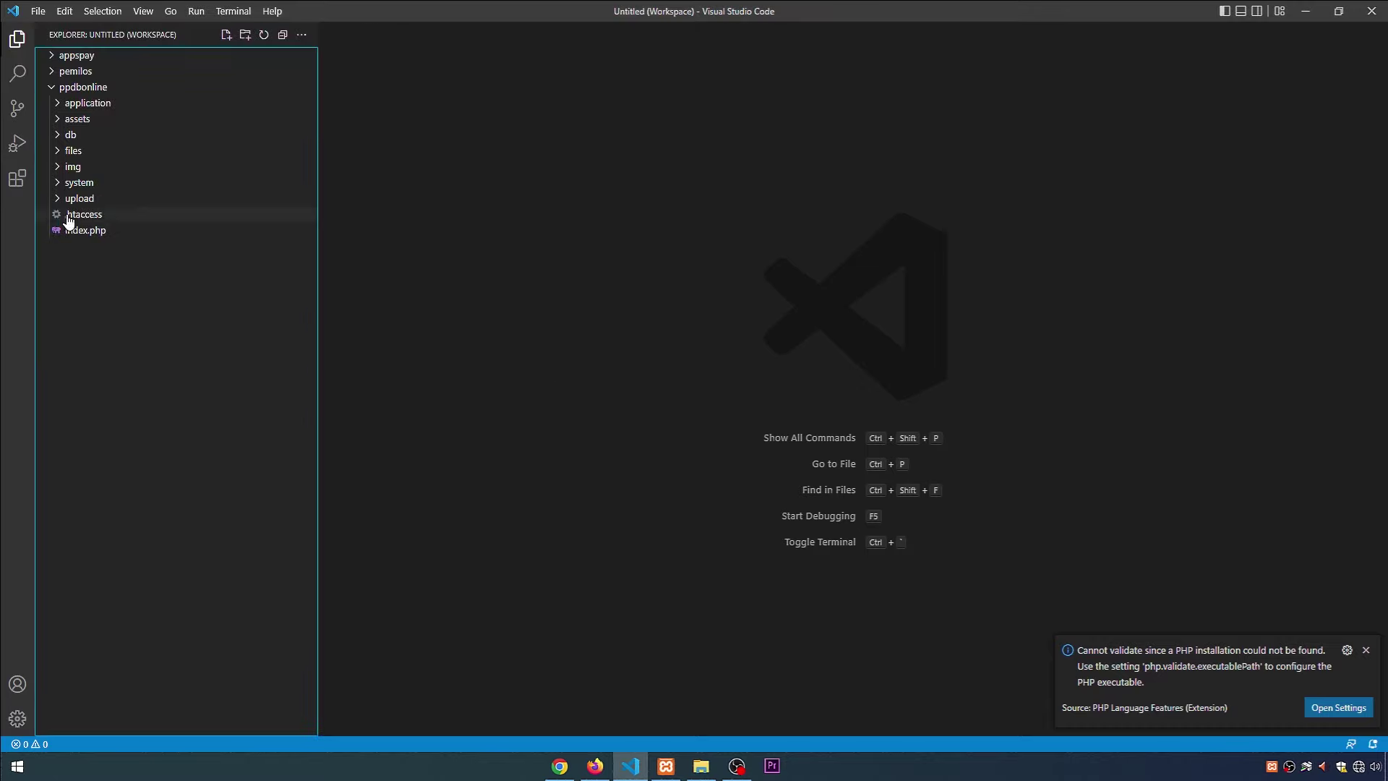
pyautogui.click(81, 104)
pyautogui.click(91, 294)
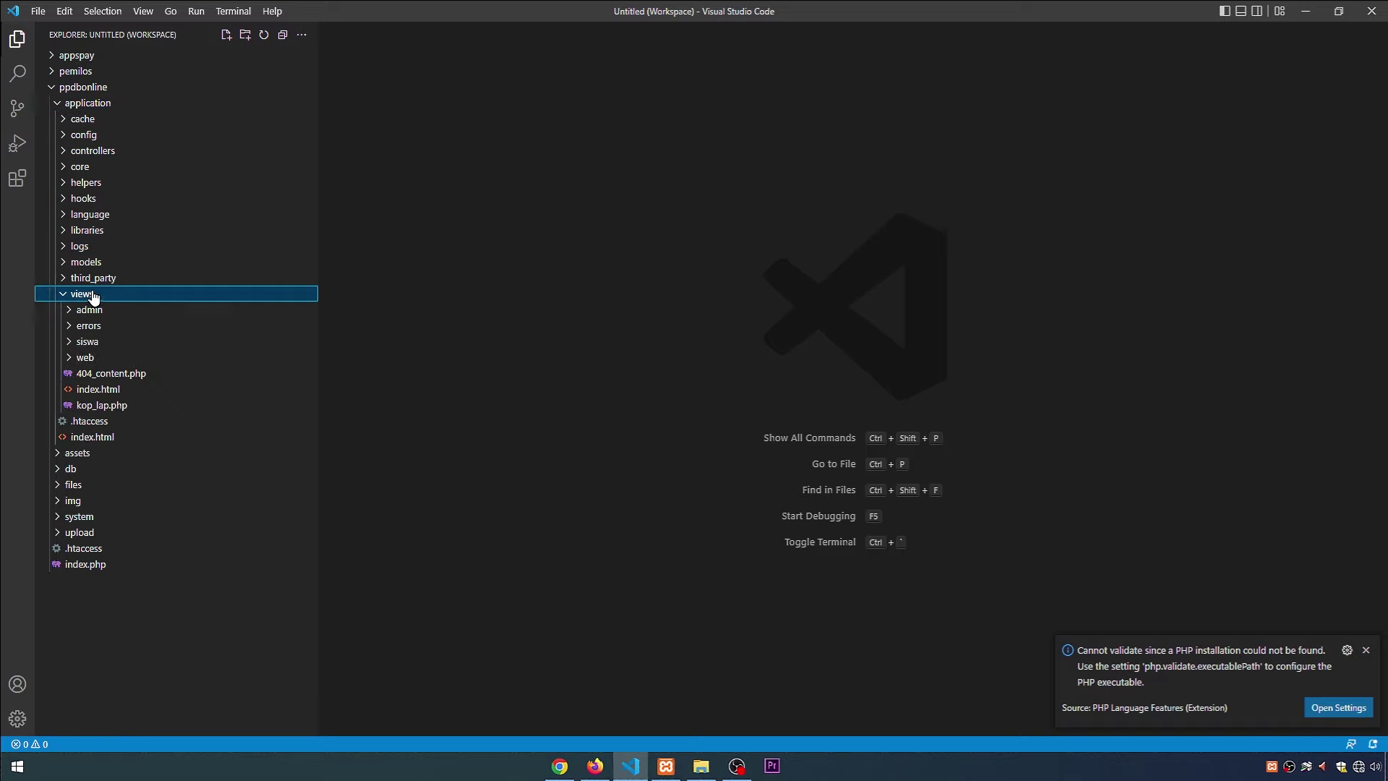
pyautogui.click(92, 342)
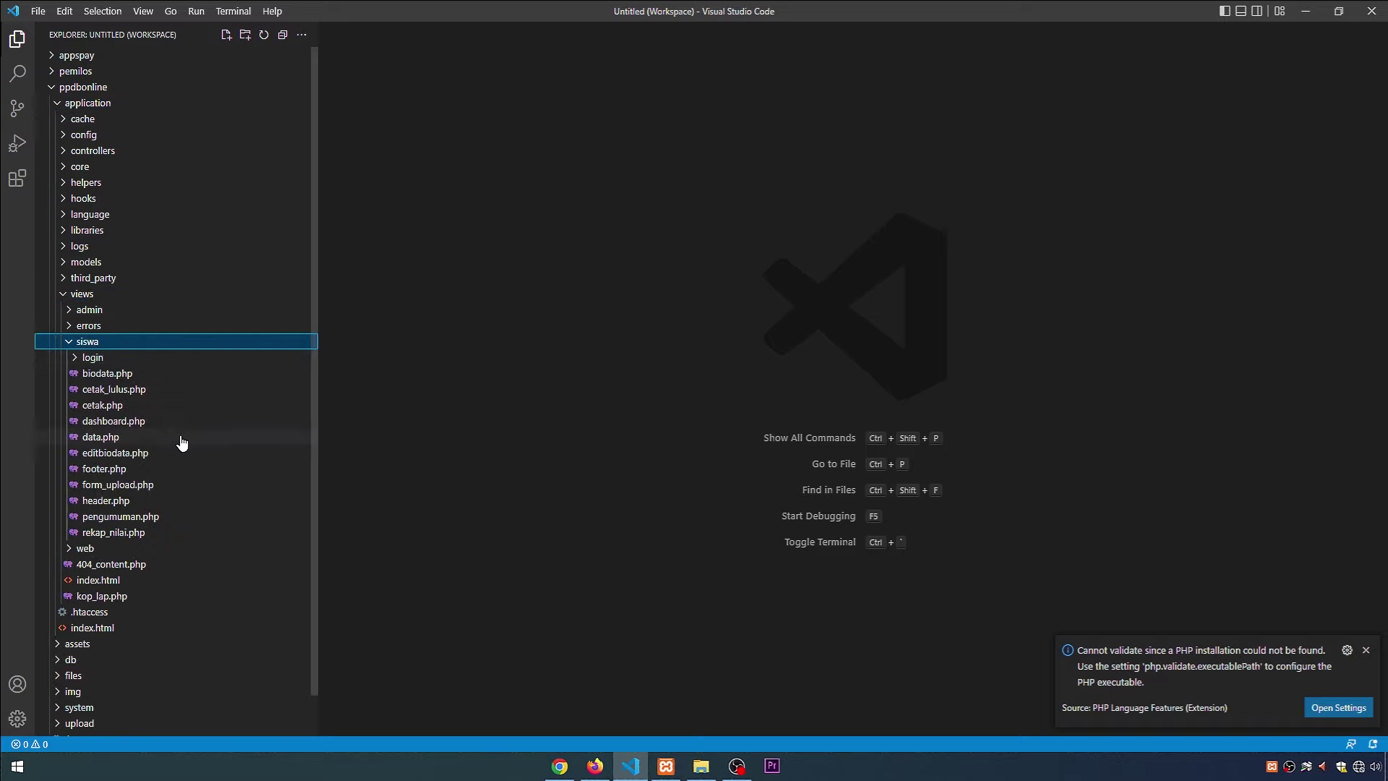
pyautogui.scroll(-1, 156, 453)
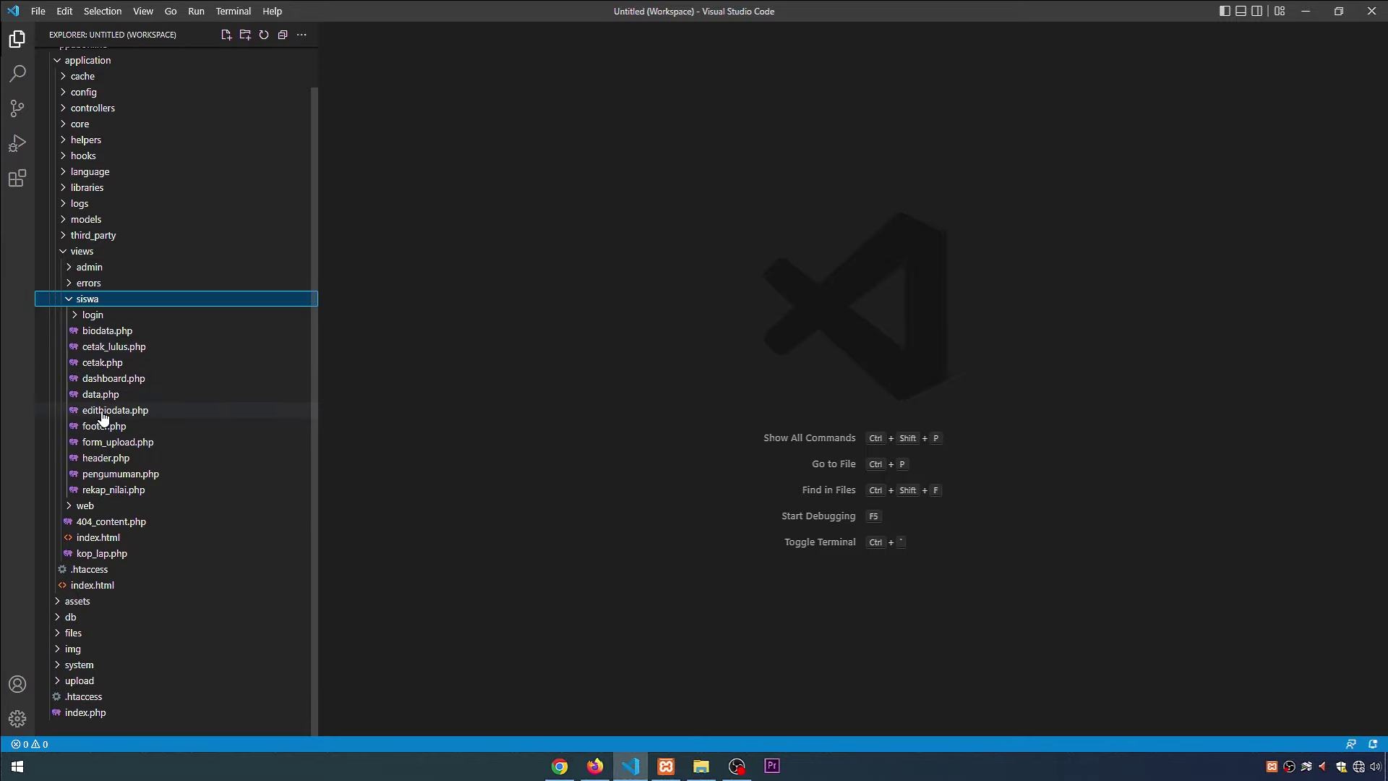
# Open siswa header.php and select the PDF file name in the PANDUAN link on line 134
pyautogui.click(114, 459)
pyautogui.scroll(-7, 677, 490)
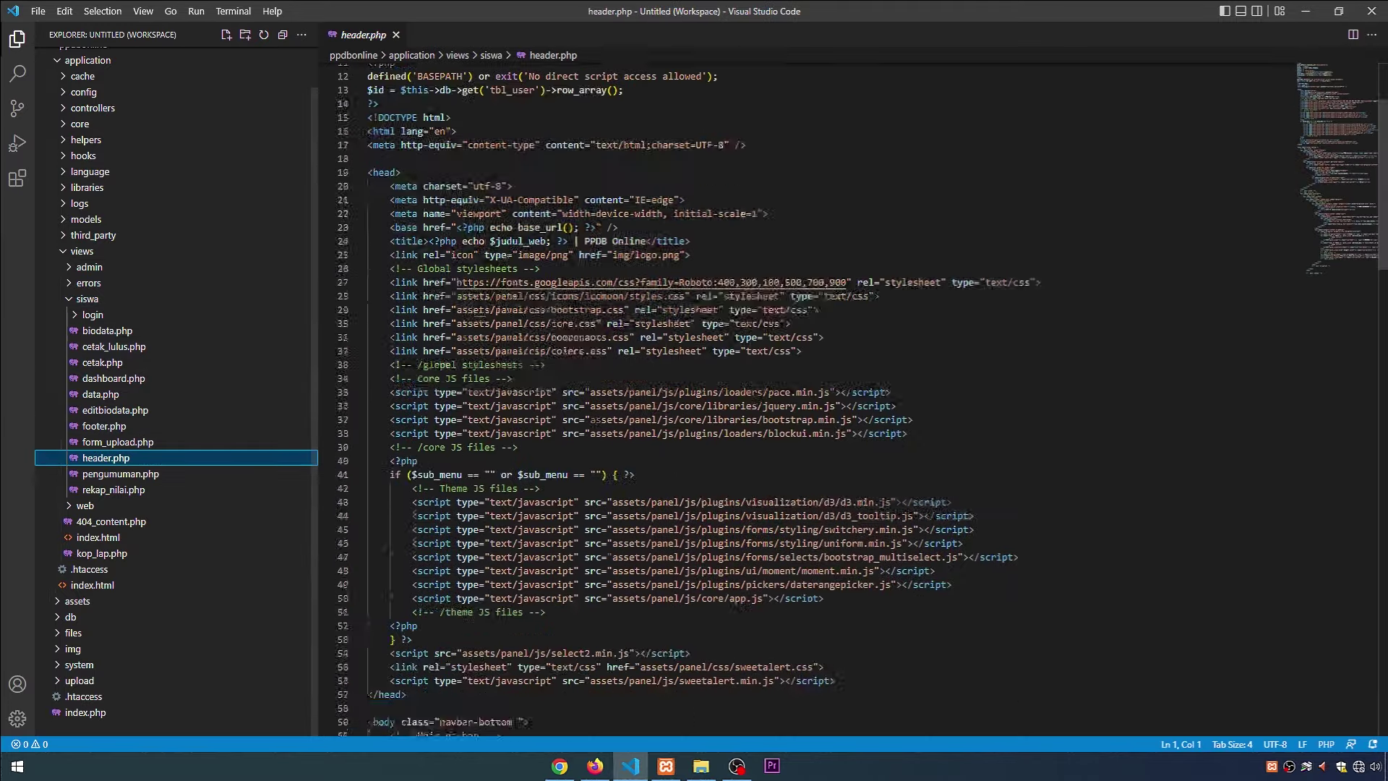
pyautogui.scroll(-9, 678, 490)
pyautogui.scroll(-7, 677, 490)
pyautogui.scroll(-10, 678, 490)
pyautogui.scroll(-2, 685, 494)
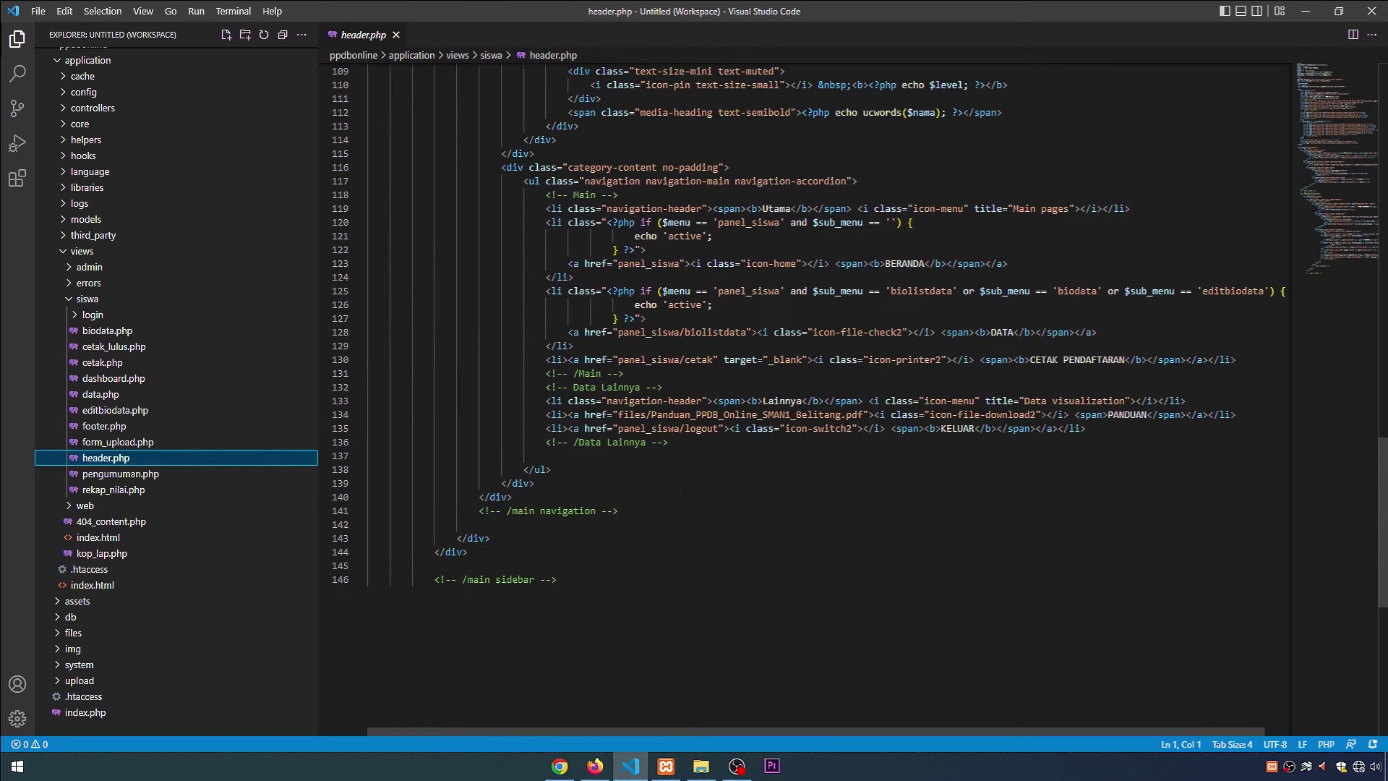
pyautogui.scroll(2, 822, 490)
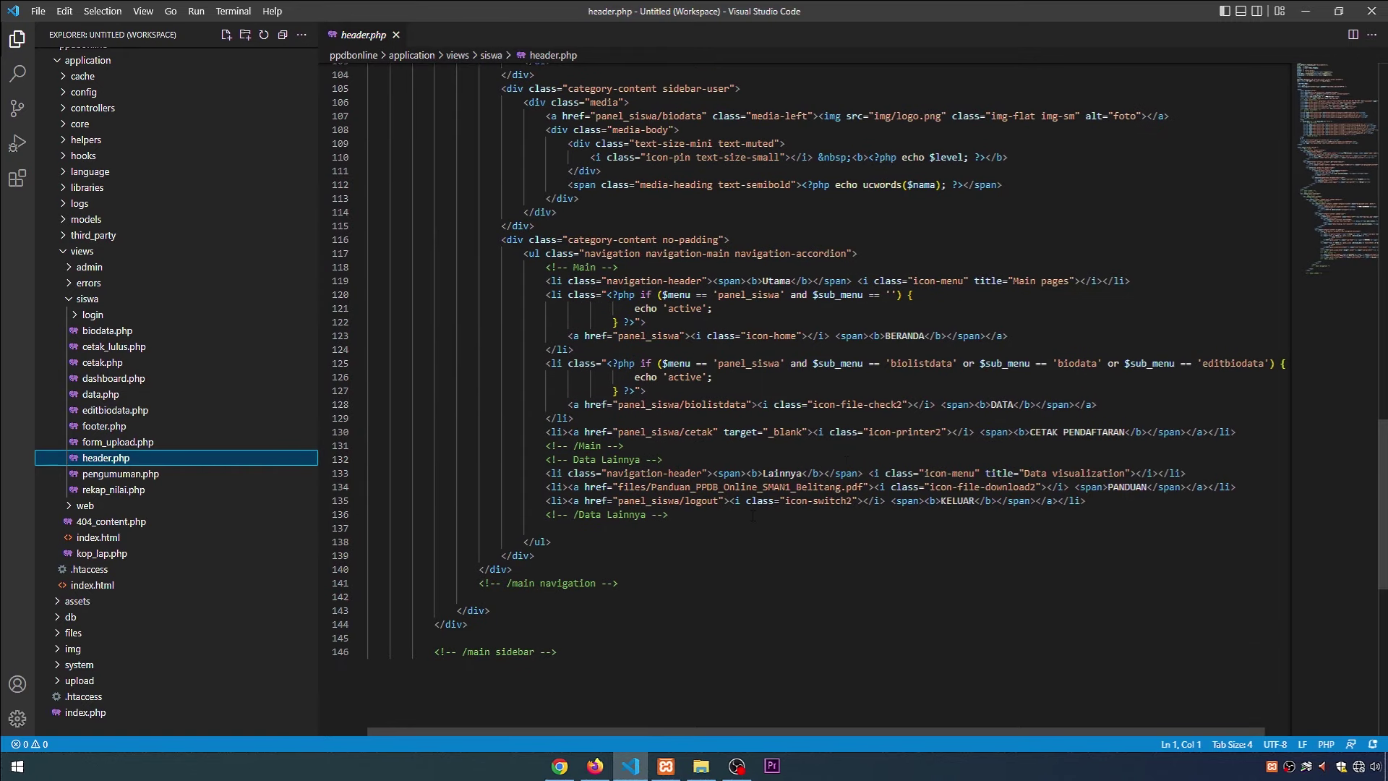
pyautogui.scroll(-1, 823, 490)
pyautogui.scroll(4, 822, 490)
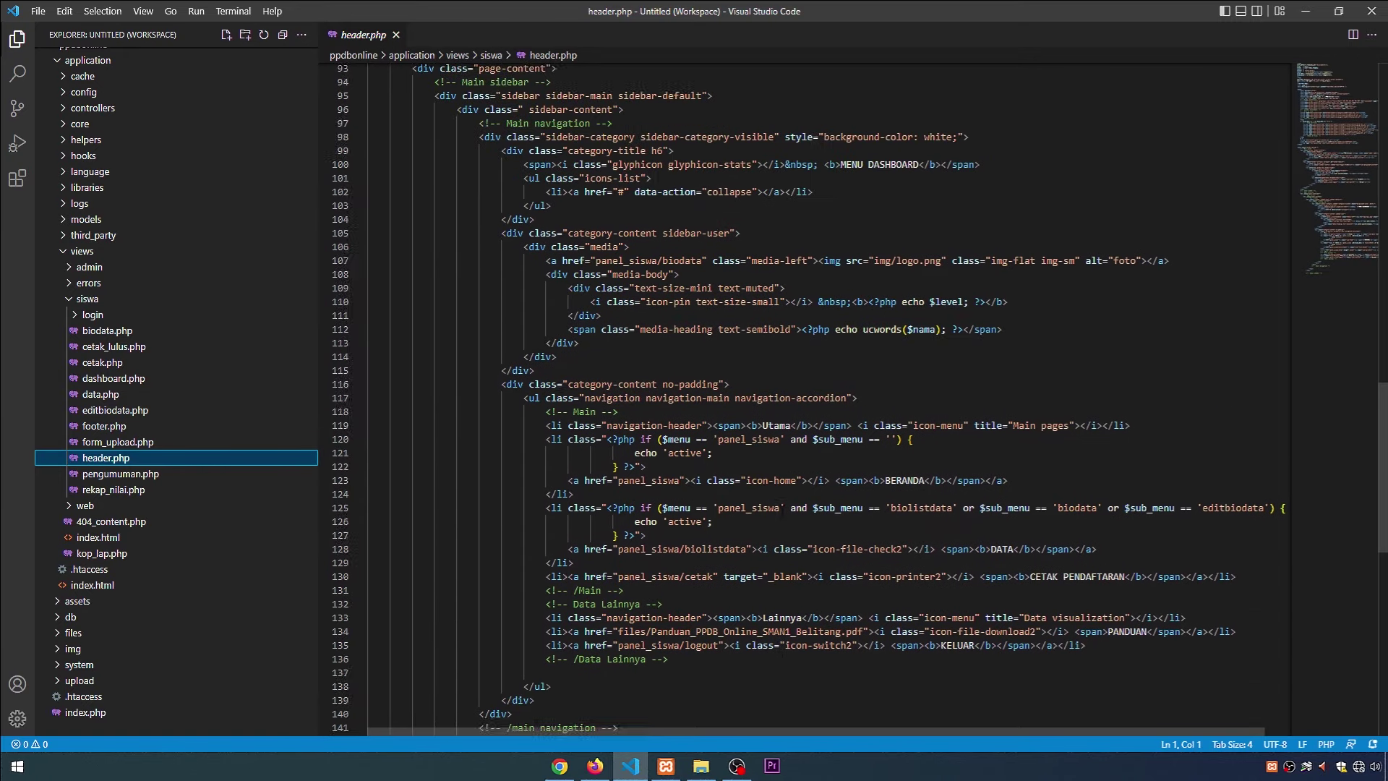
pyautogui.scroll(2, 822, 491)
pyautogui.scroll(-3, 822, 491)
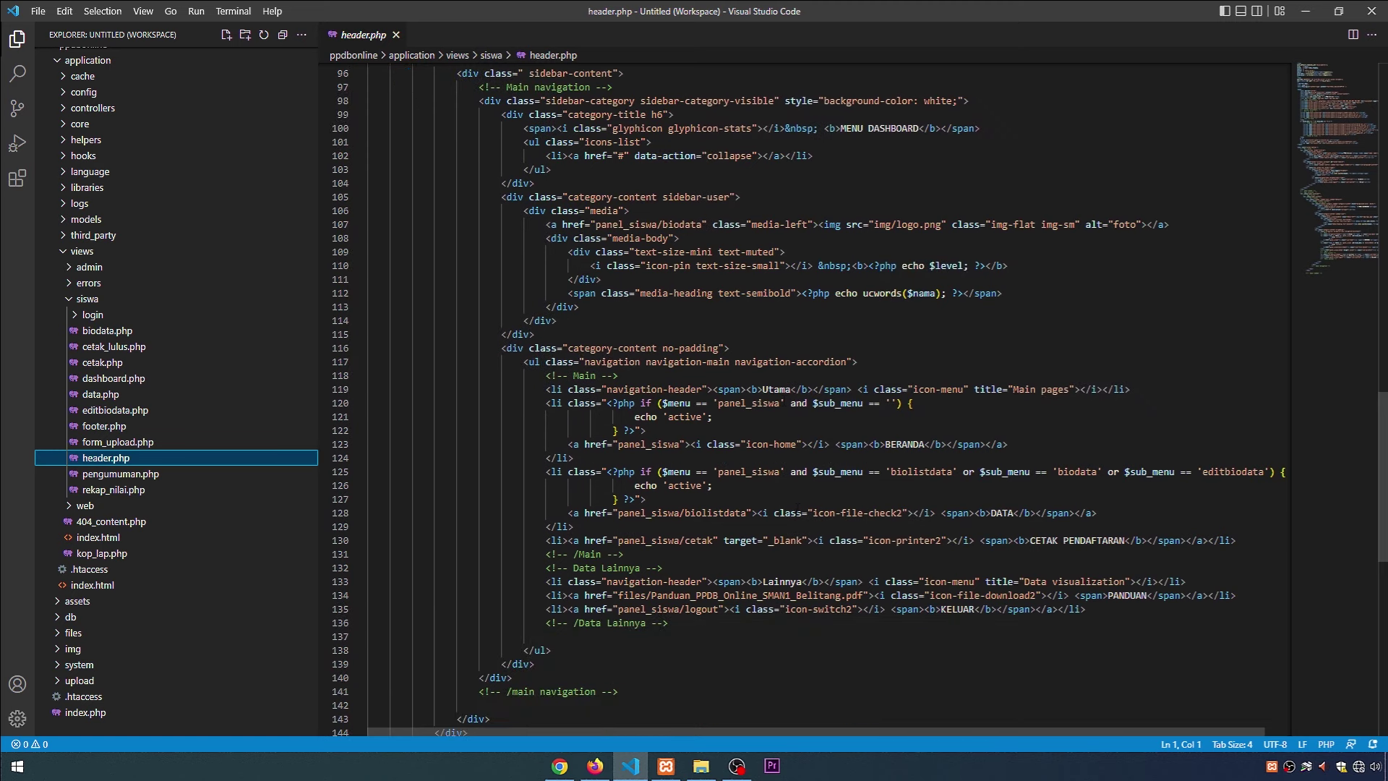
pyautogui.scroll(-3, 799, 508)
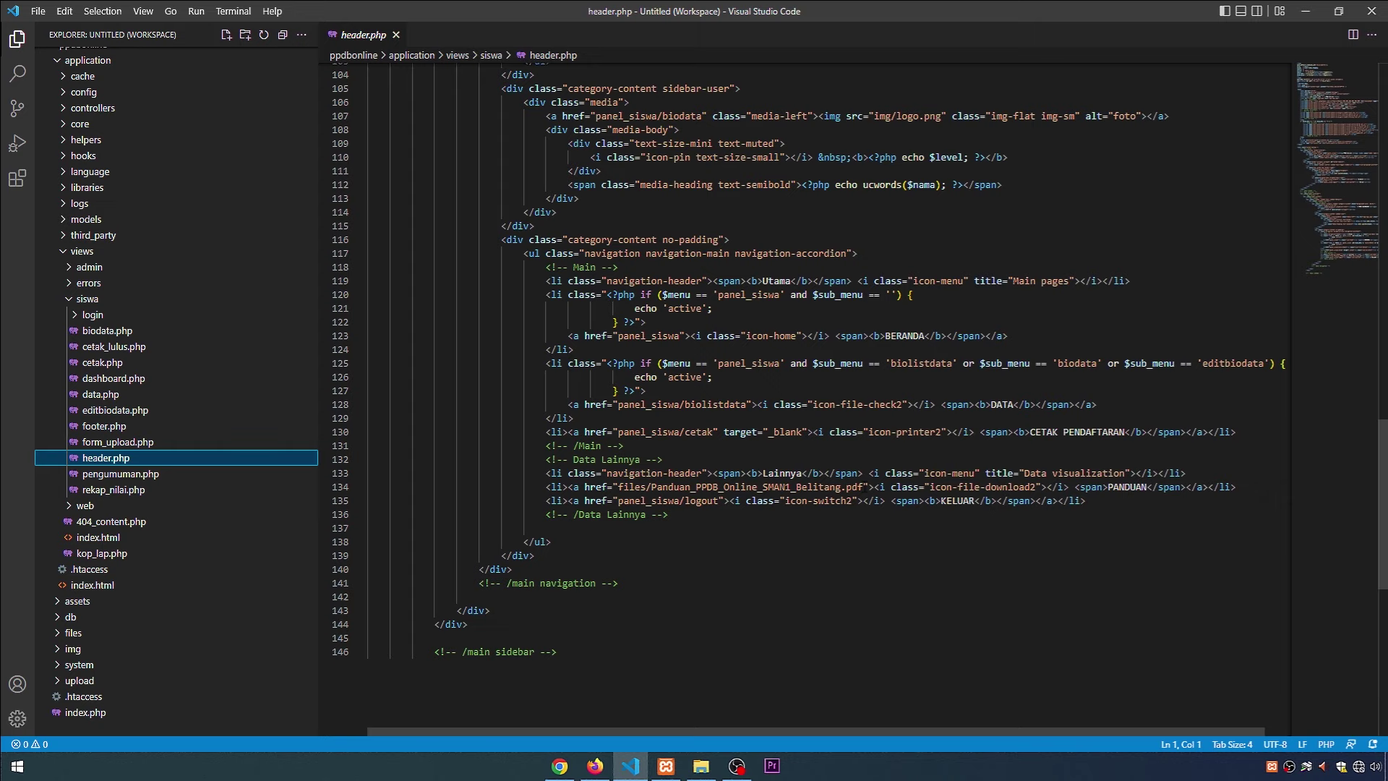
pyautogui.moveTo(863, 486); pyautogui.dragTo(672, 487)
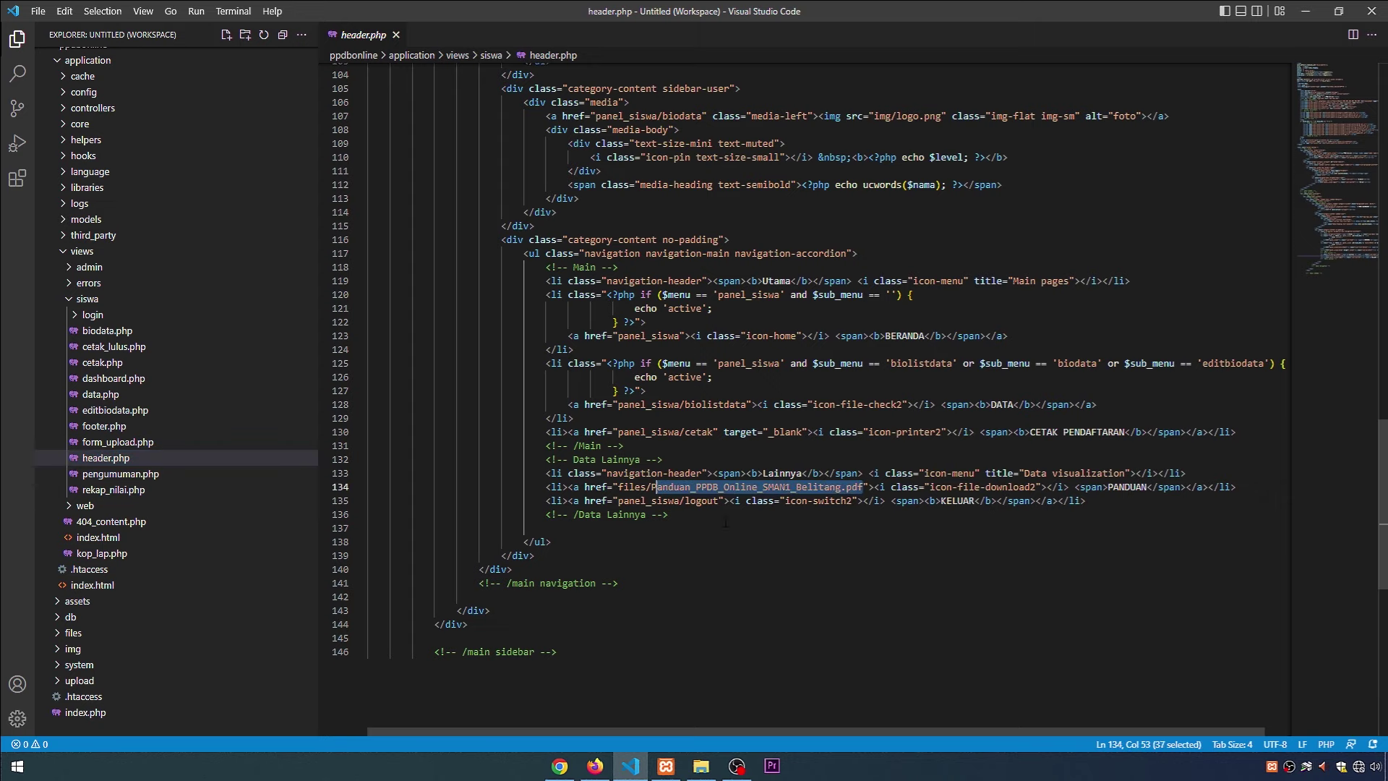
# Scroll back up header.php and bring up File Explorer on the Documents folder
pyautogui.scroll(3, 802, 398)
pyautogui.scroll(2, 802, 398)
pyautogui.scroll(2, 803, 398)
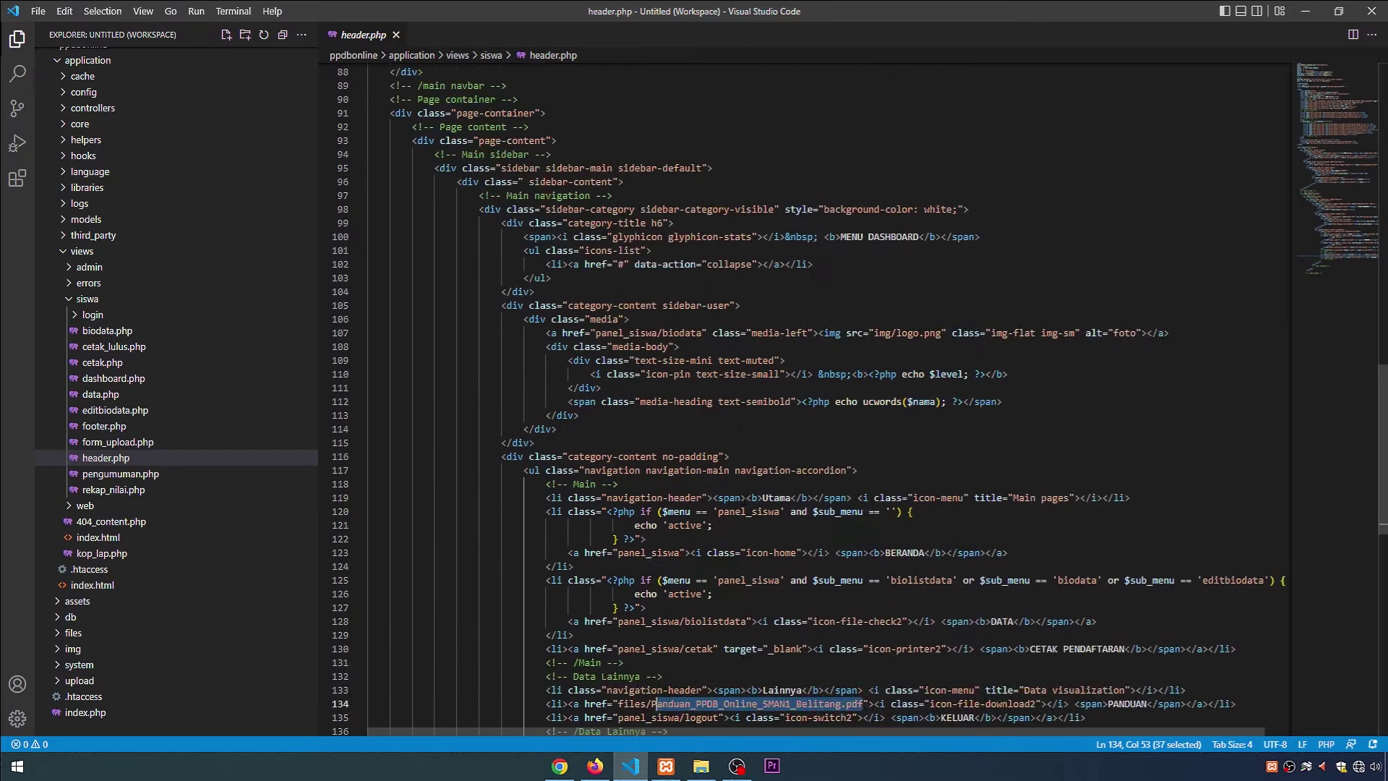
pyautogui.scroll(10, 803, 398)
pyautogui.scroll(6, 803, 398)
pyautogui.scroll(8, 803, 397)
pyautogui.scroll(5, 803, 398)
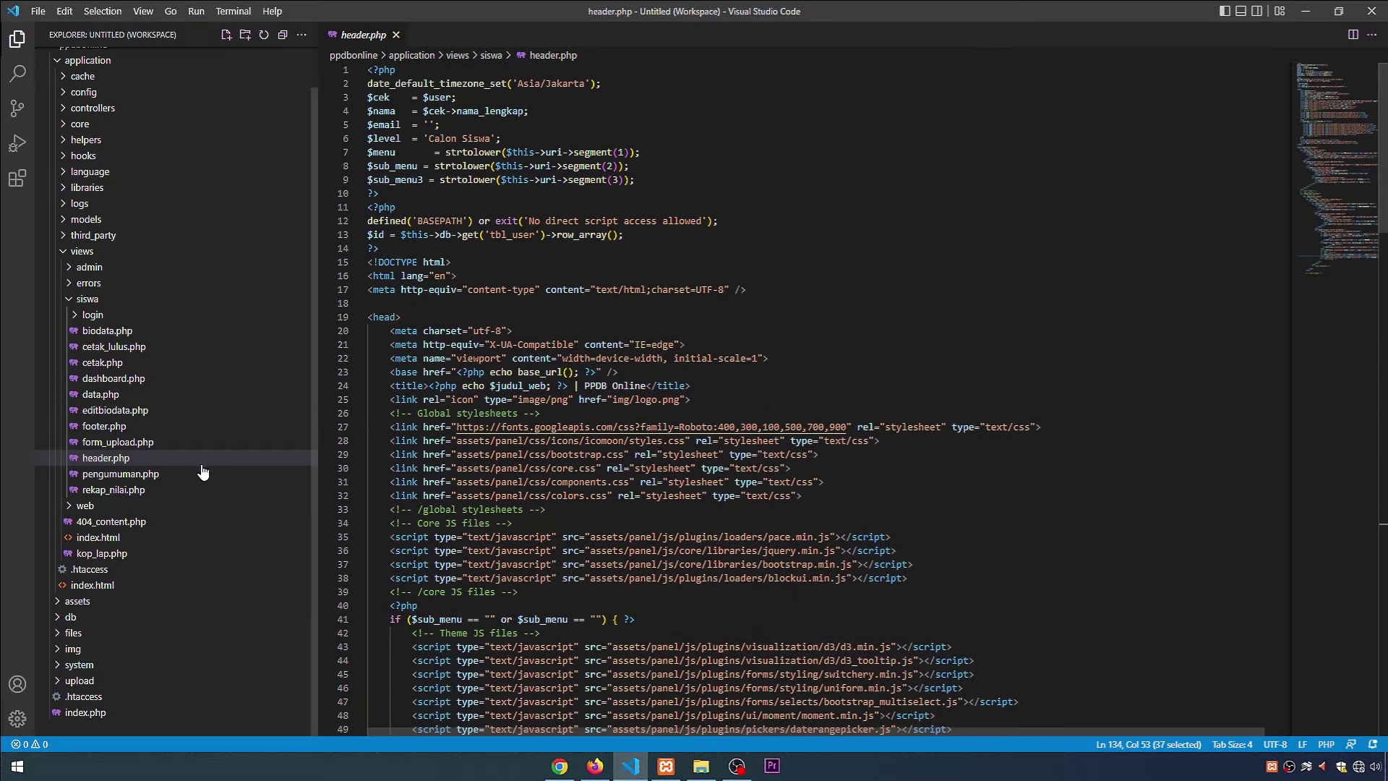
pyautogui.click(701, 765)
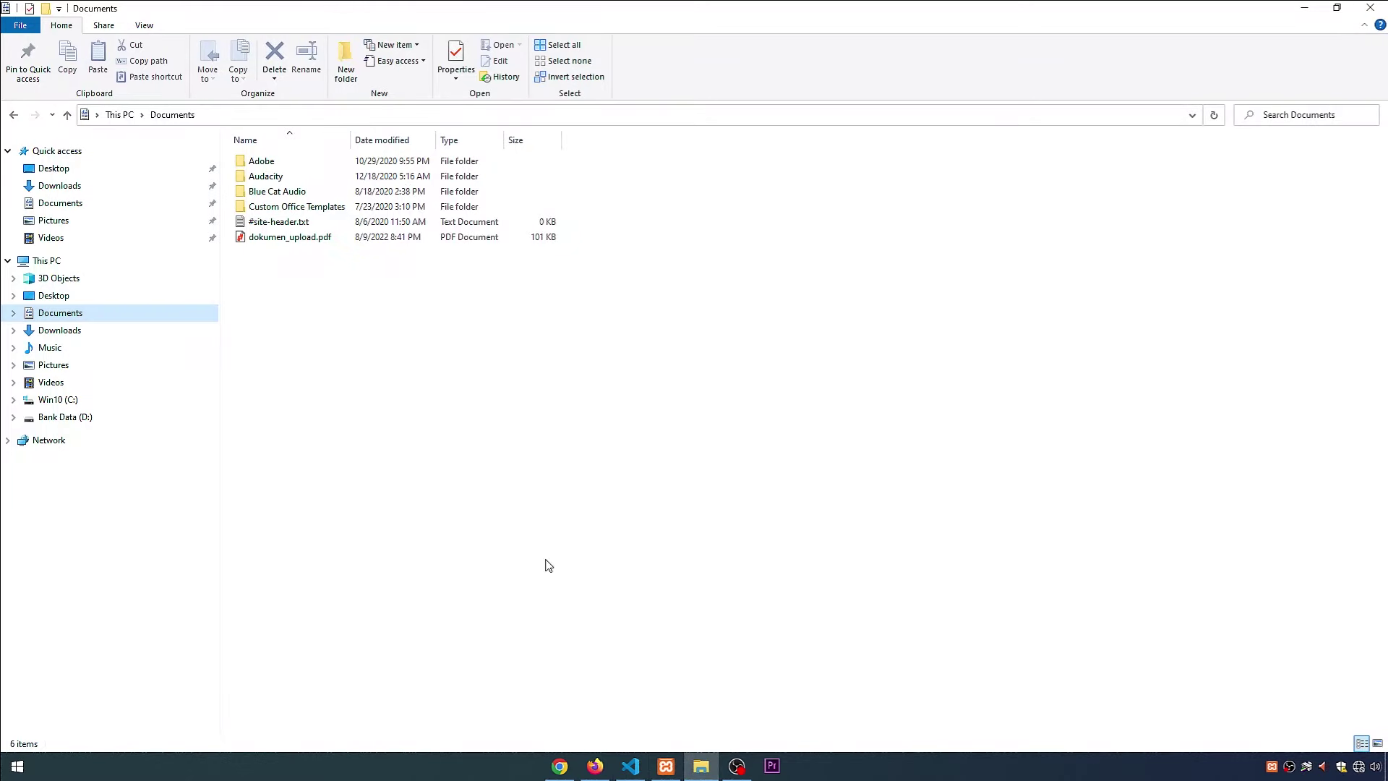
# Go to C:\xampp\htdocs\ppdbonline\files and copy the name panduan_ppbd_online from the PDF
pyautogui.click(59, 419)
pyautogui.click(58, 399)
pyautogui.doubleClick(273, 321)
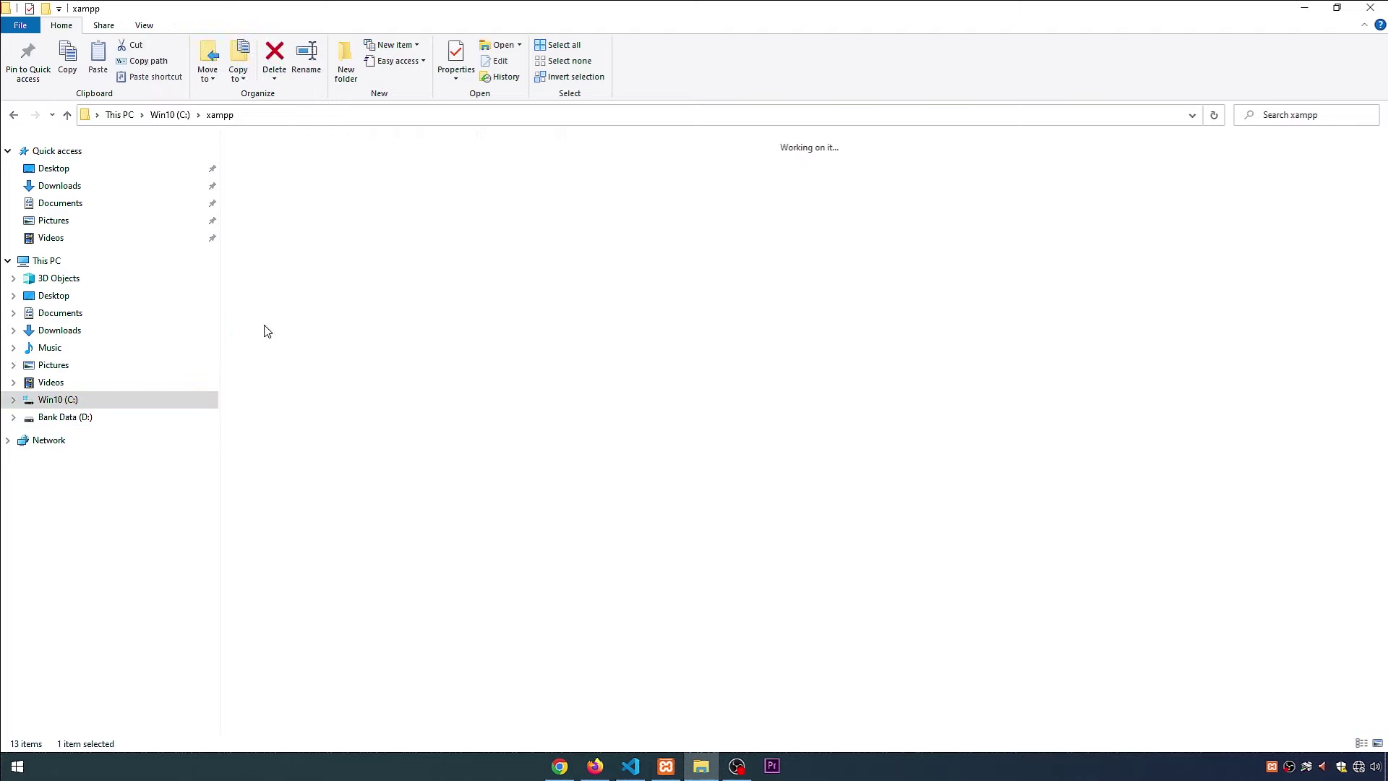
pyautogui.doubleClick(260, 217)
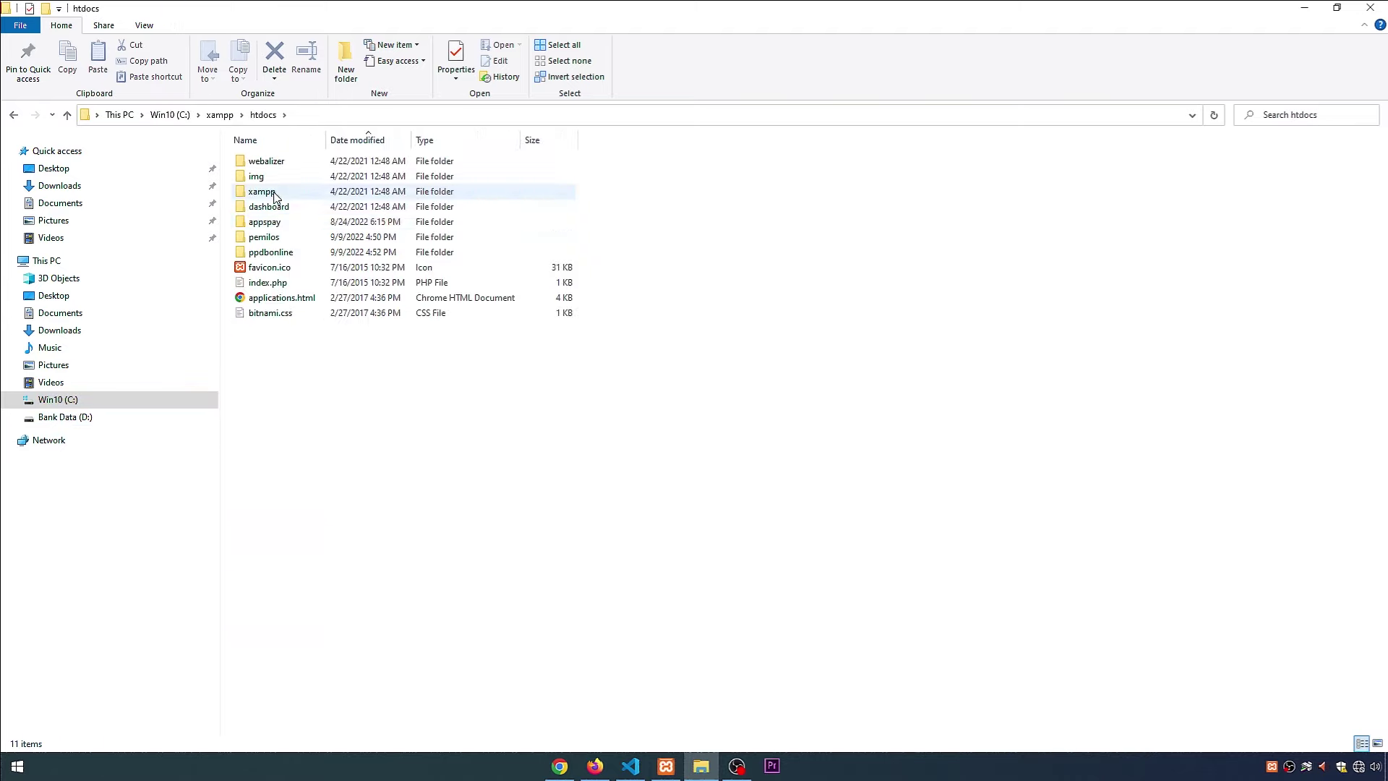
pyautogui.doubleClick(271, 253)
pyautogui.doubleClick(269, 207)
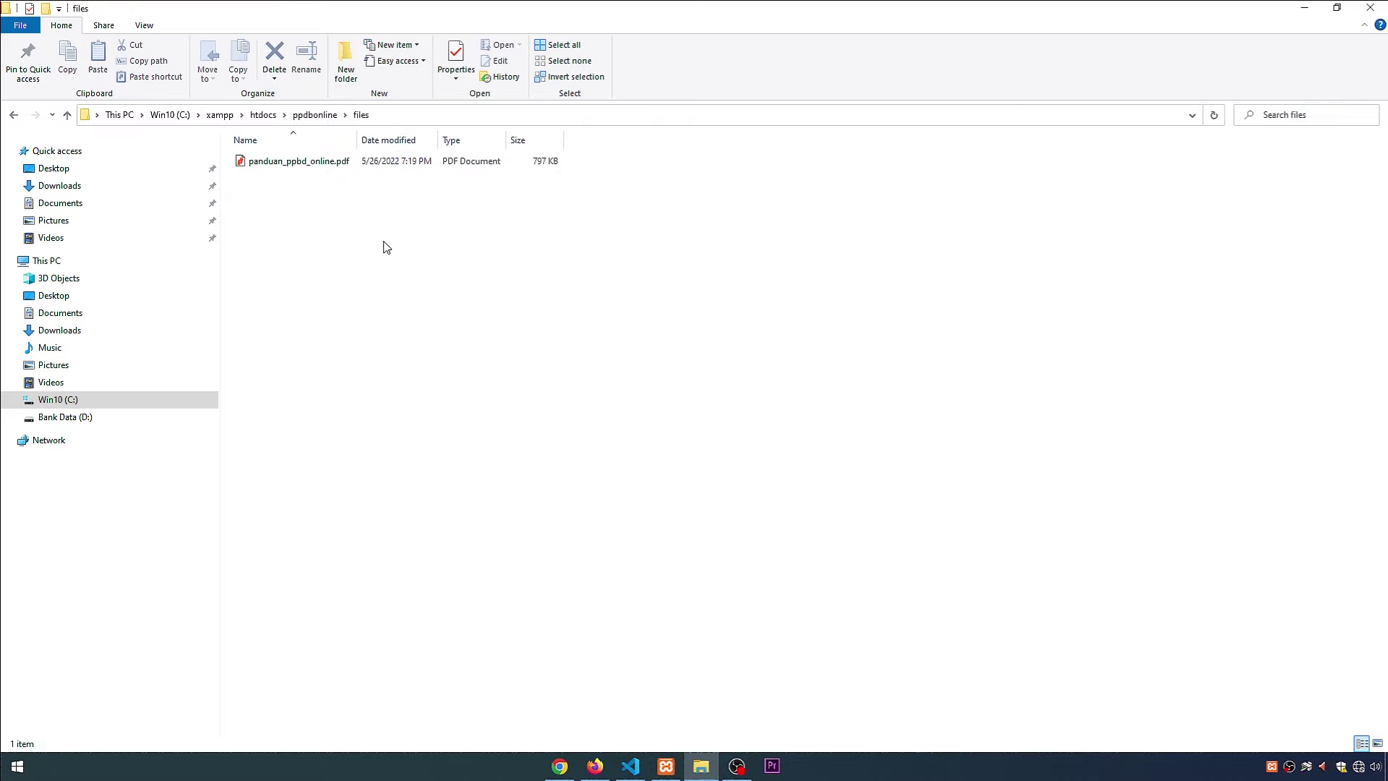
pyautogui.click(315, 169)
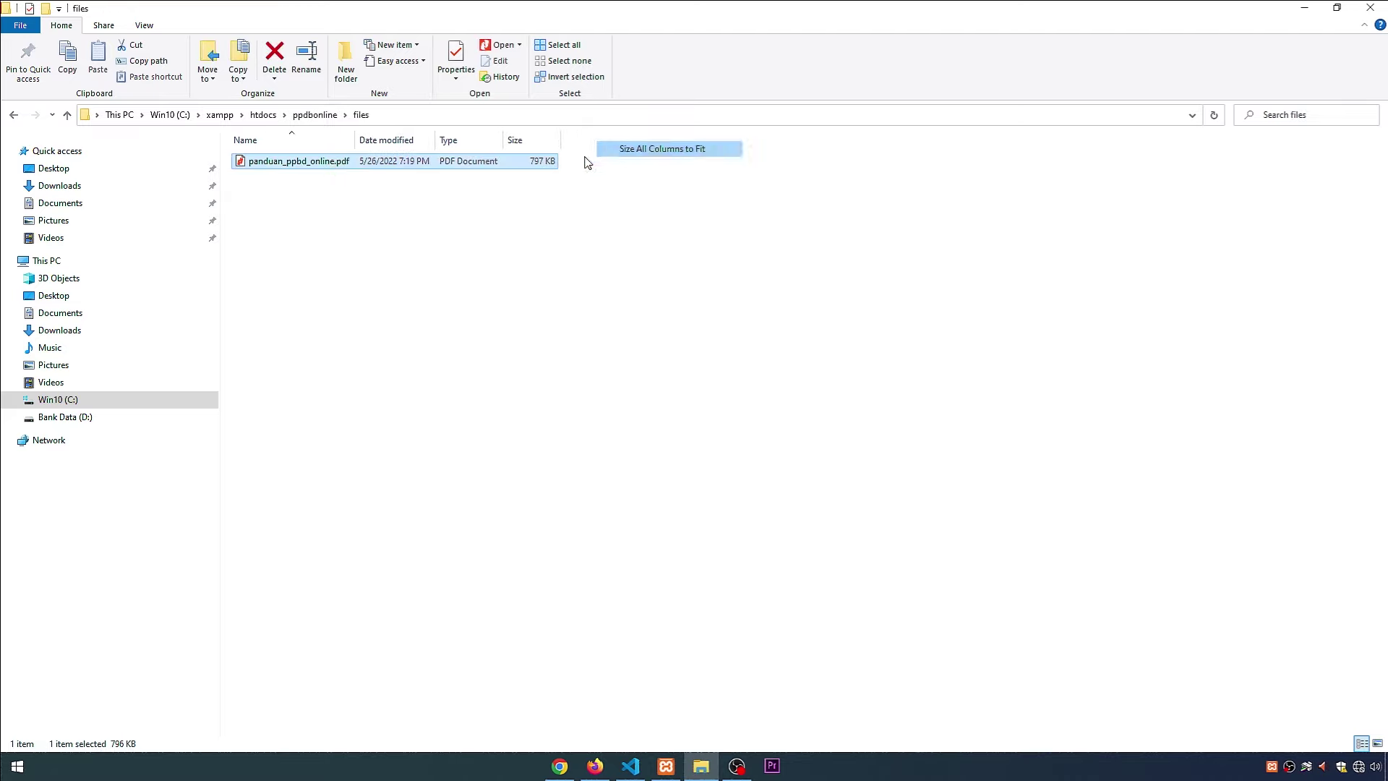
pyautogui.moveTo(597, 145); pyautogui.dragTo(364, 198)
pyautogui.press('F2')
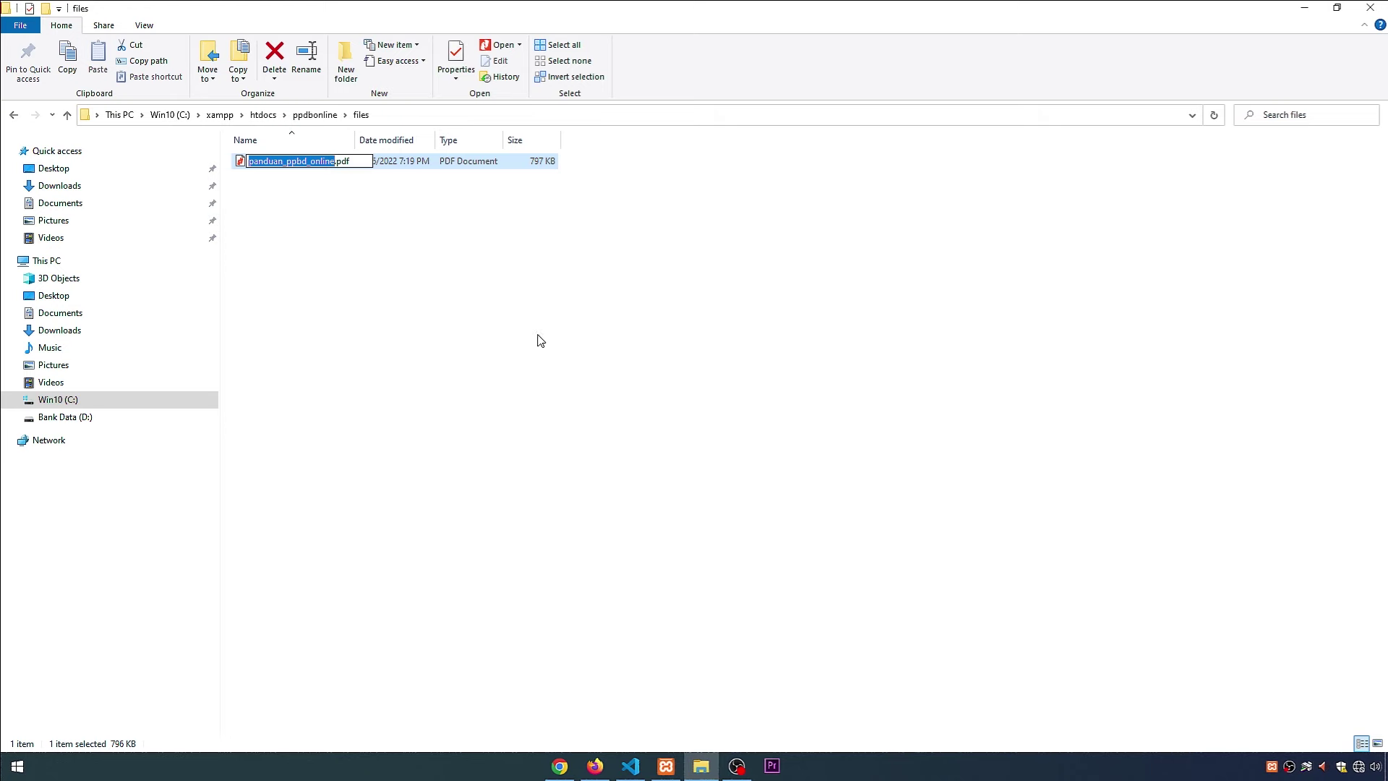
pyautogui.press('Escape')
# Point the PANDUAN link to files/panduan_ppbd_online.pdf, then save and close header.php
pyautogui.click(631, 766)
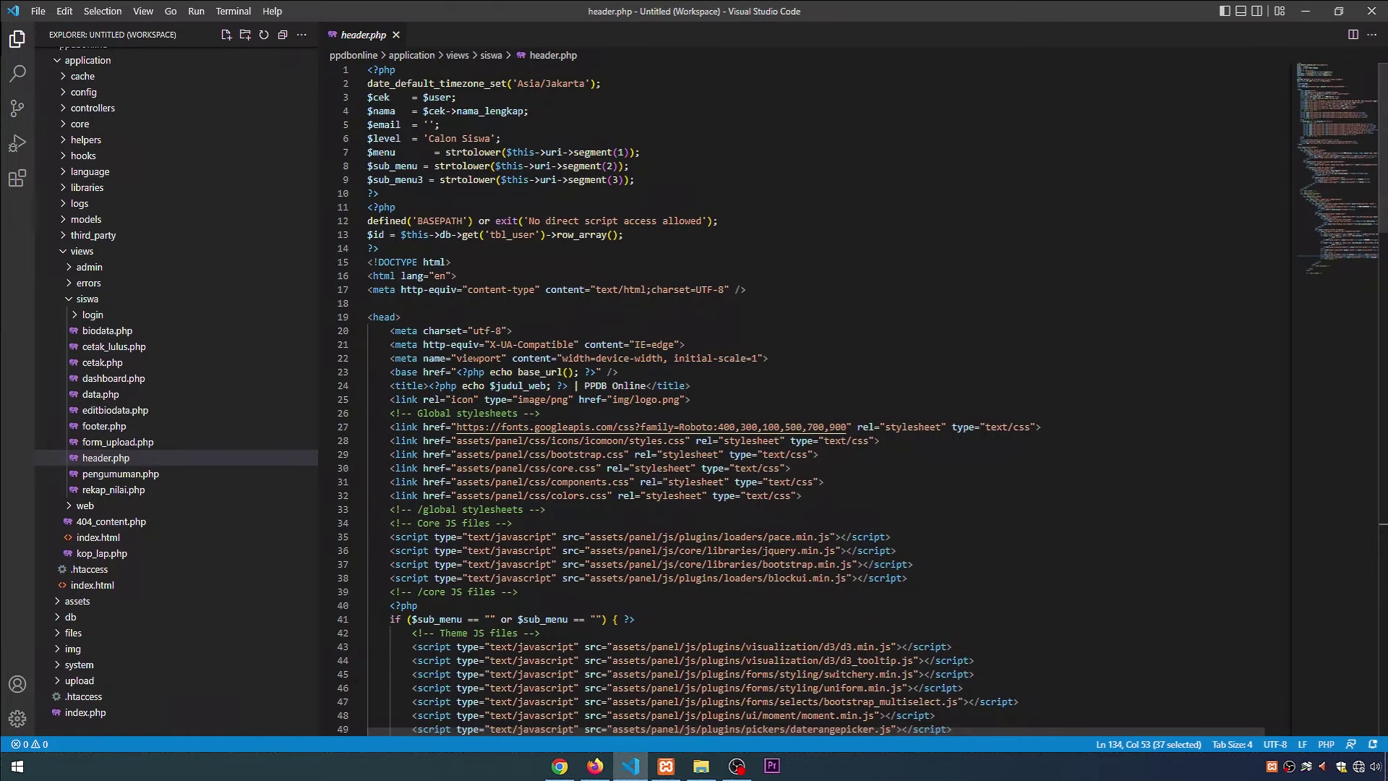
pyautogui.scroll(-3, 667, 595)
pyautogui.scroll(-12, 667, 595)
pyautogui.scroll(-12, 667, 595)
pyautogui.scroll(-8, 667, 595)
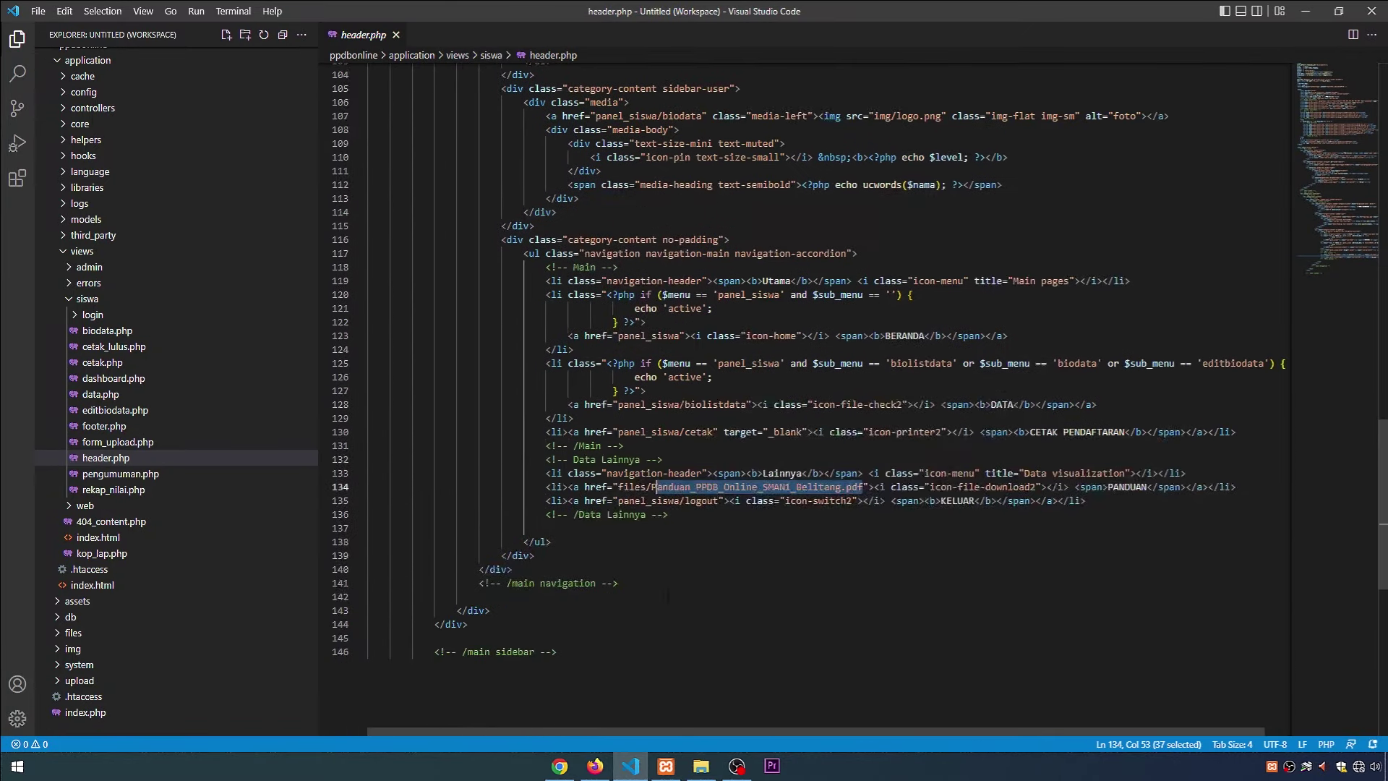
pyautogui.scroll(-1, 667, 595)
pyautogui.write('panduan_ppbd_online')
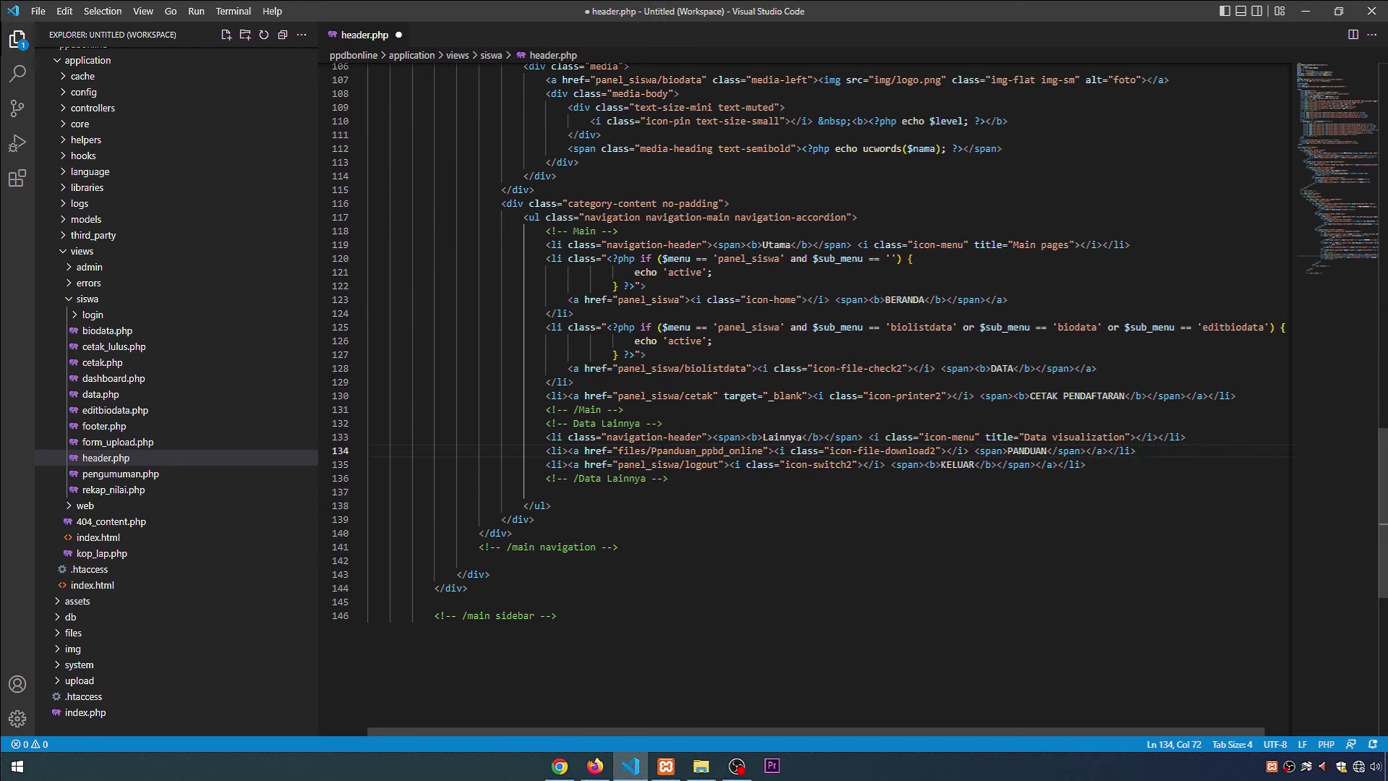
pyautogui.press('BackSpace')
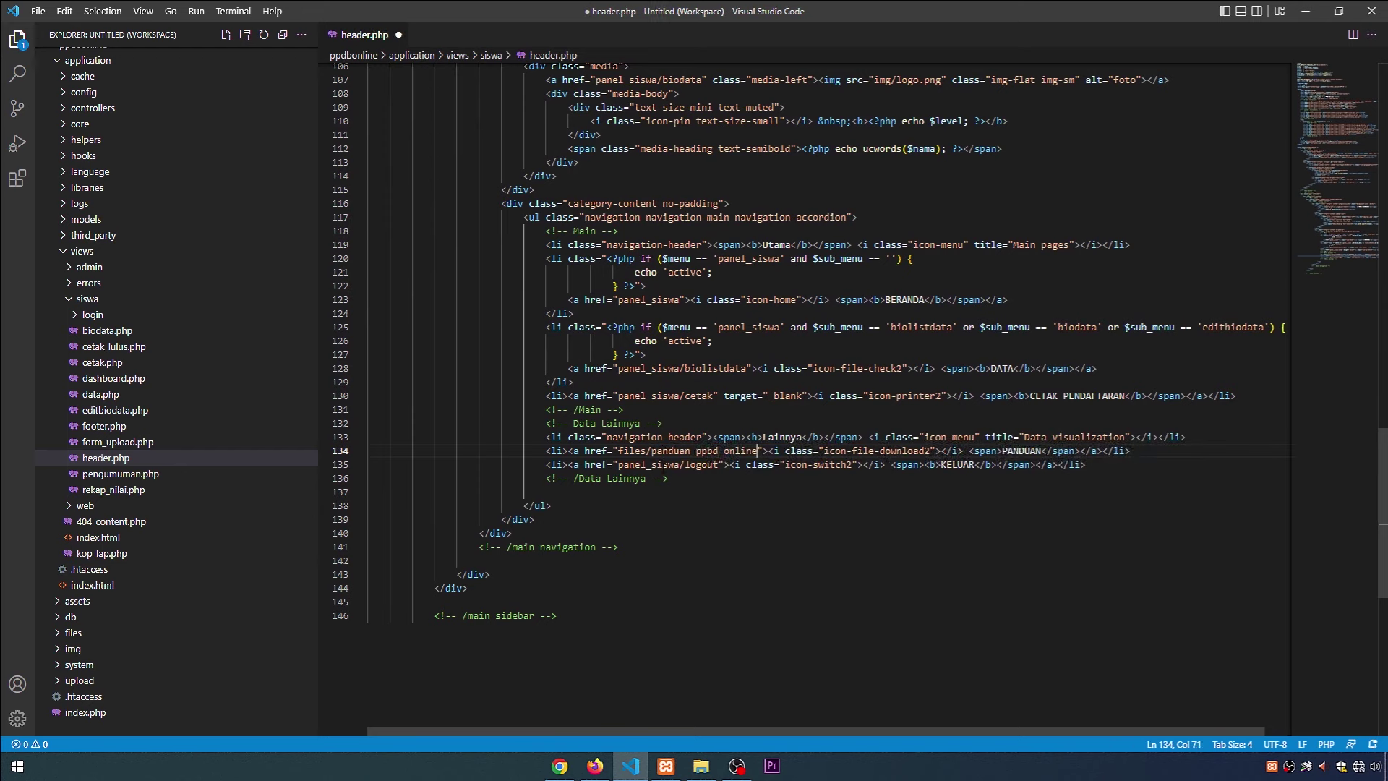
pyautogui.write('.pdf')
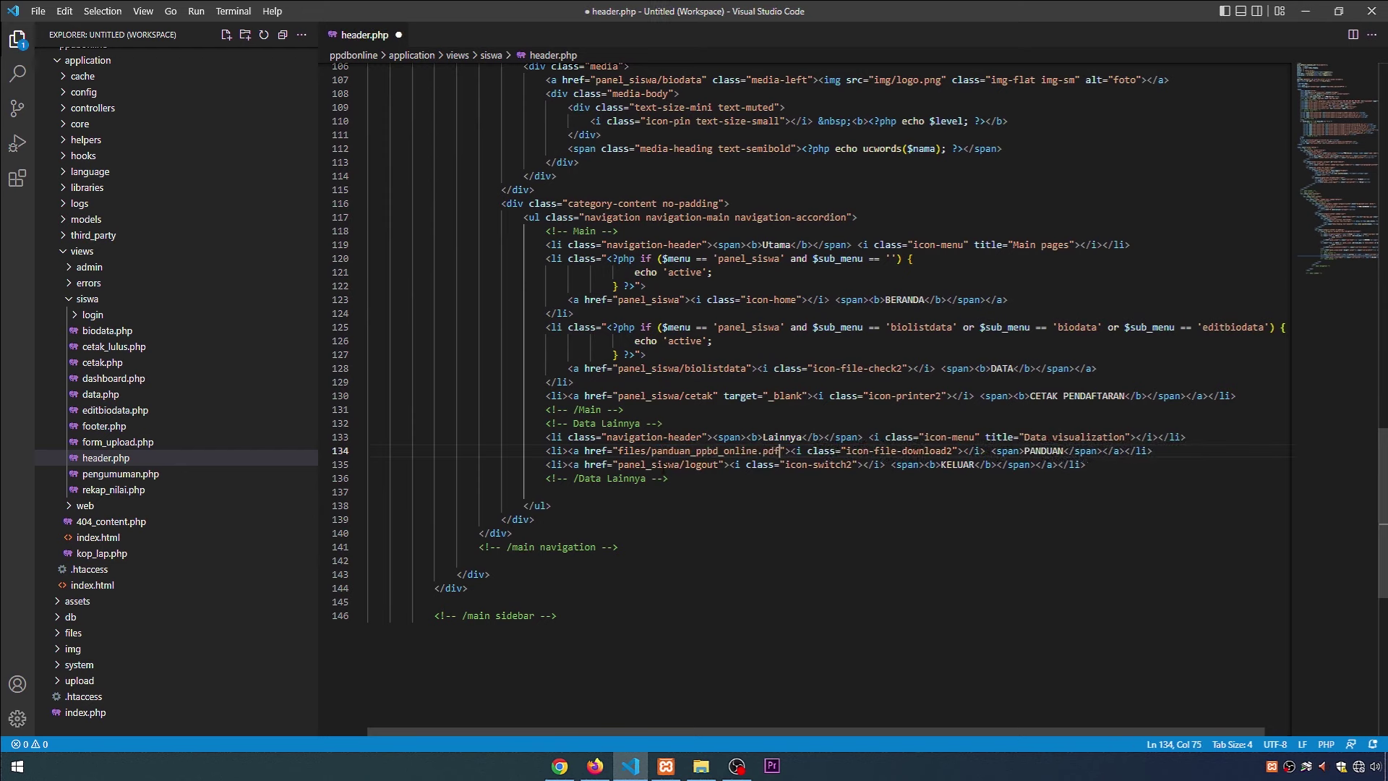
pyautogui.hotkey('ctrl', 's')
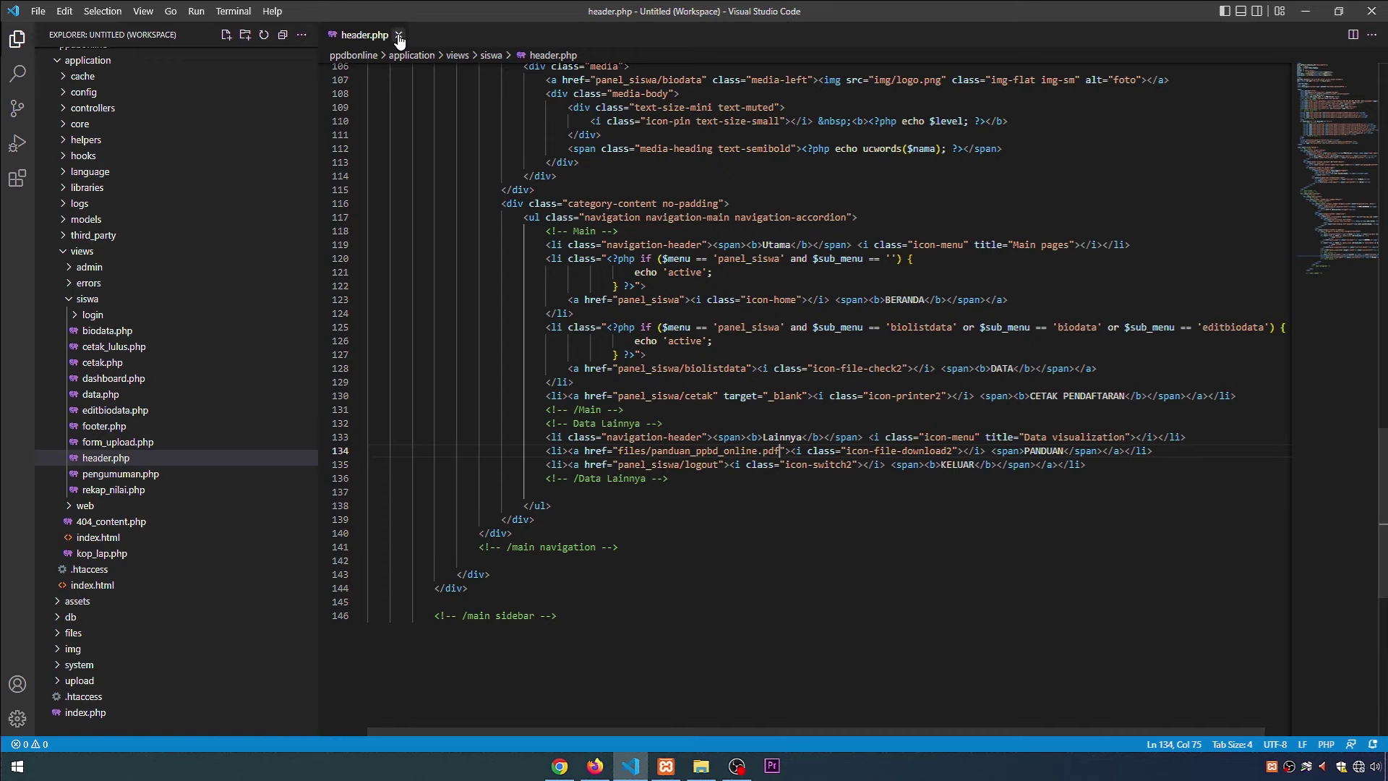
pyautogui.click(399, 34)
# Reset the student's graduation result from TIDAK LULUS back to PROSES
pyautogui.click(597, 764)
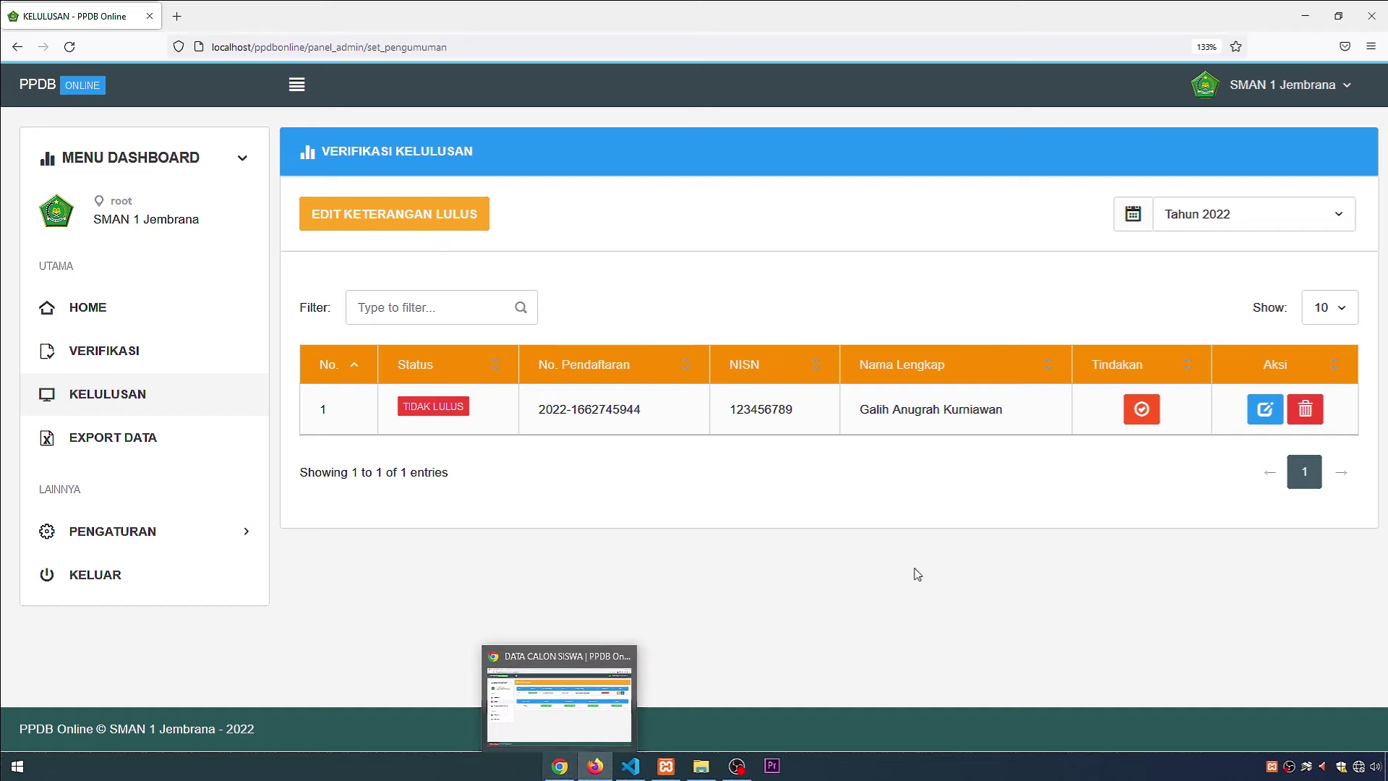
pyautogui.click(1141, 411)
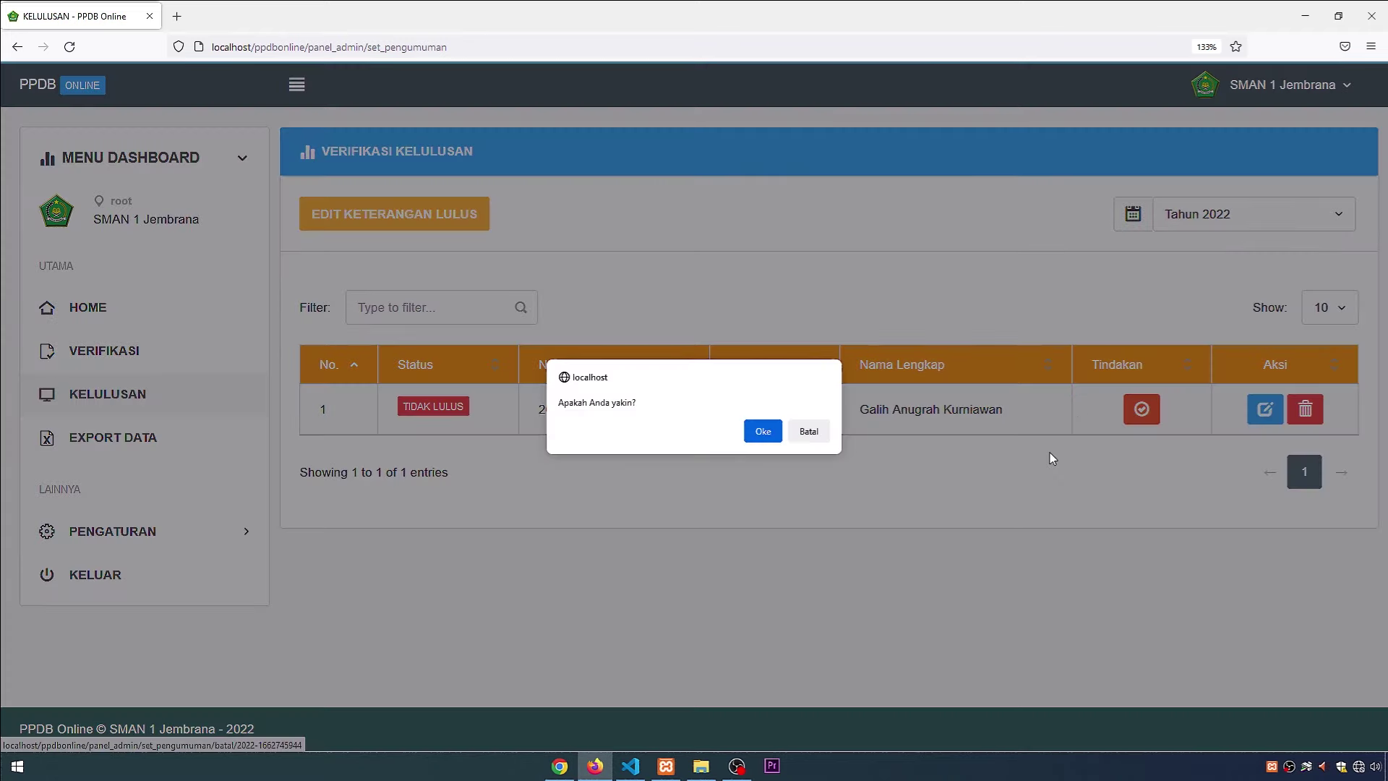
pyautogui.press('Return')
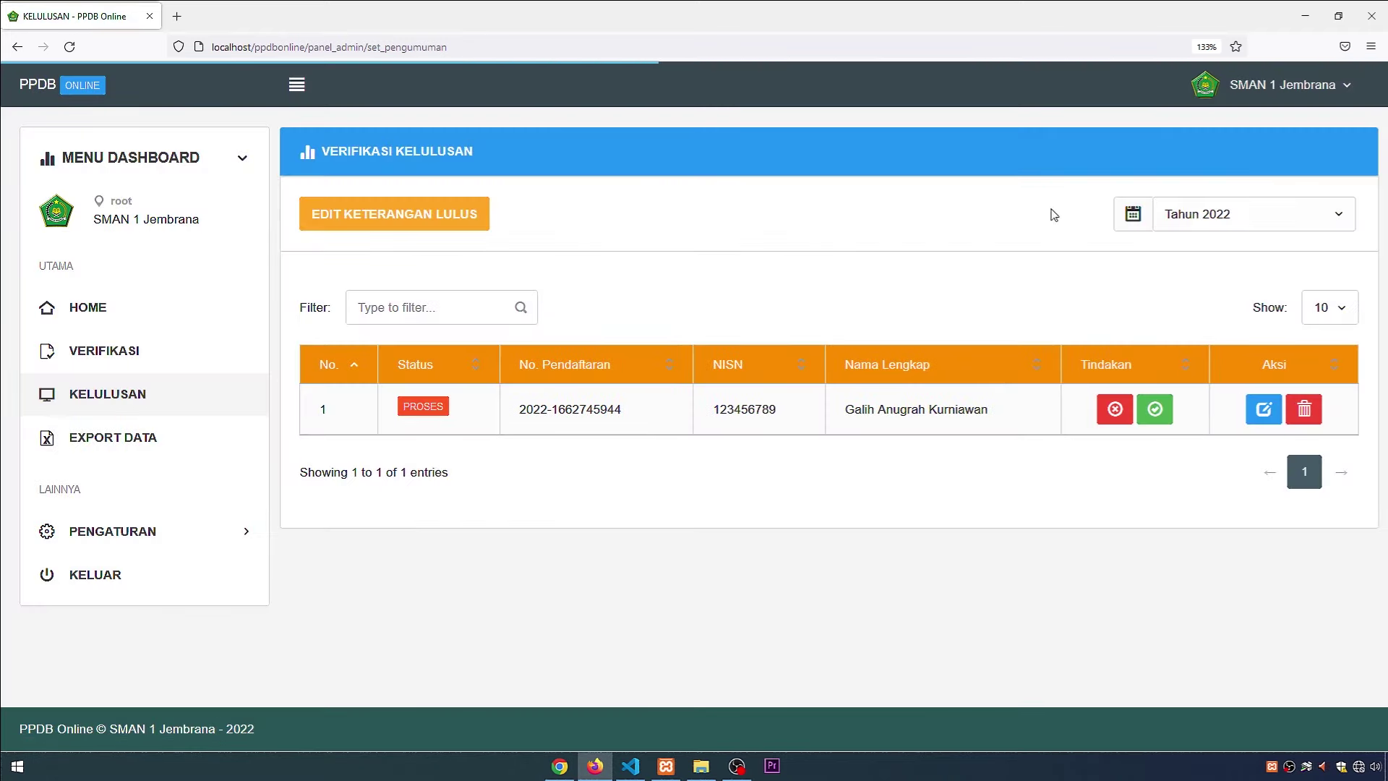
# Filter the graduation list by Tahun 2021, 2020 and 2022, ending on Tahun 2020
pyautogui.click(1192, 216)
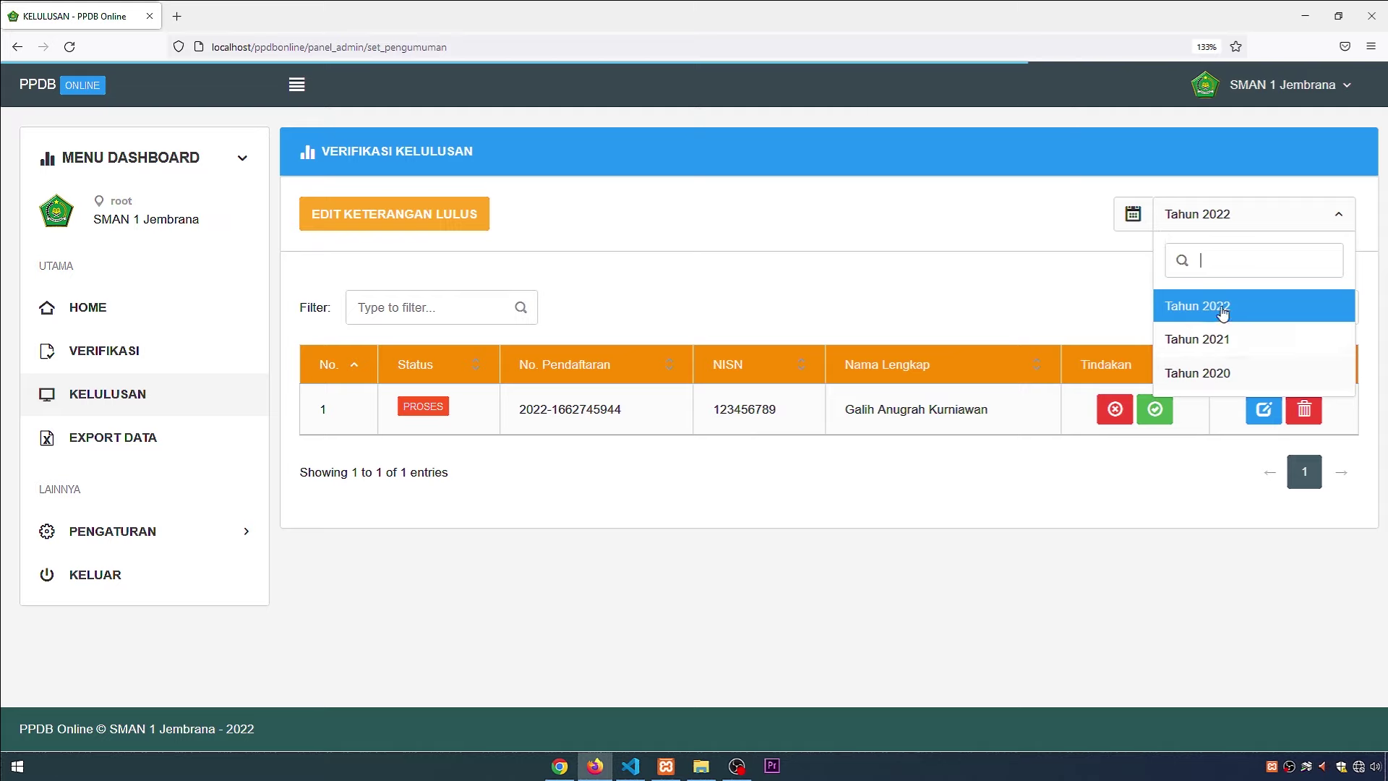
pyautogui.click(1172, 339)
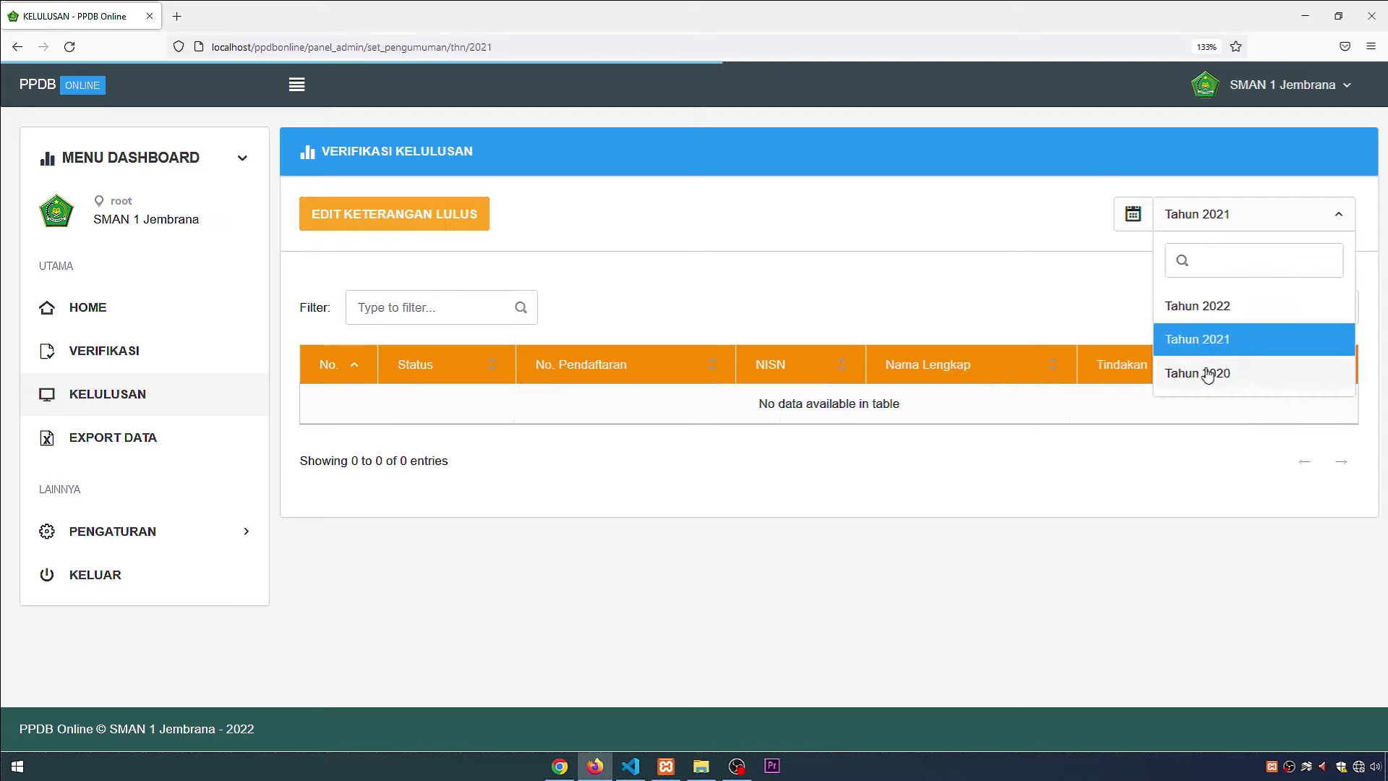
pyautogui.click(1202, 372)
pyautogui.click(1203, 214)
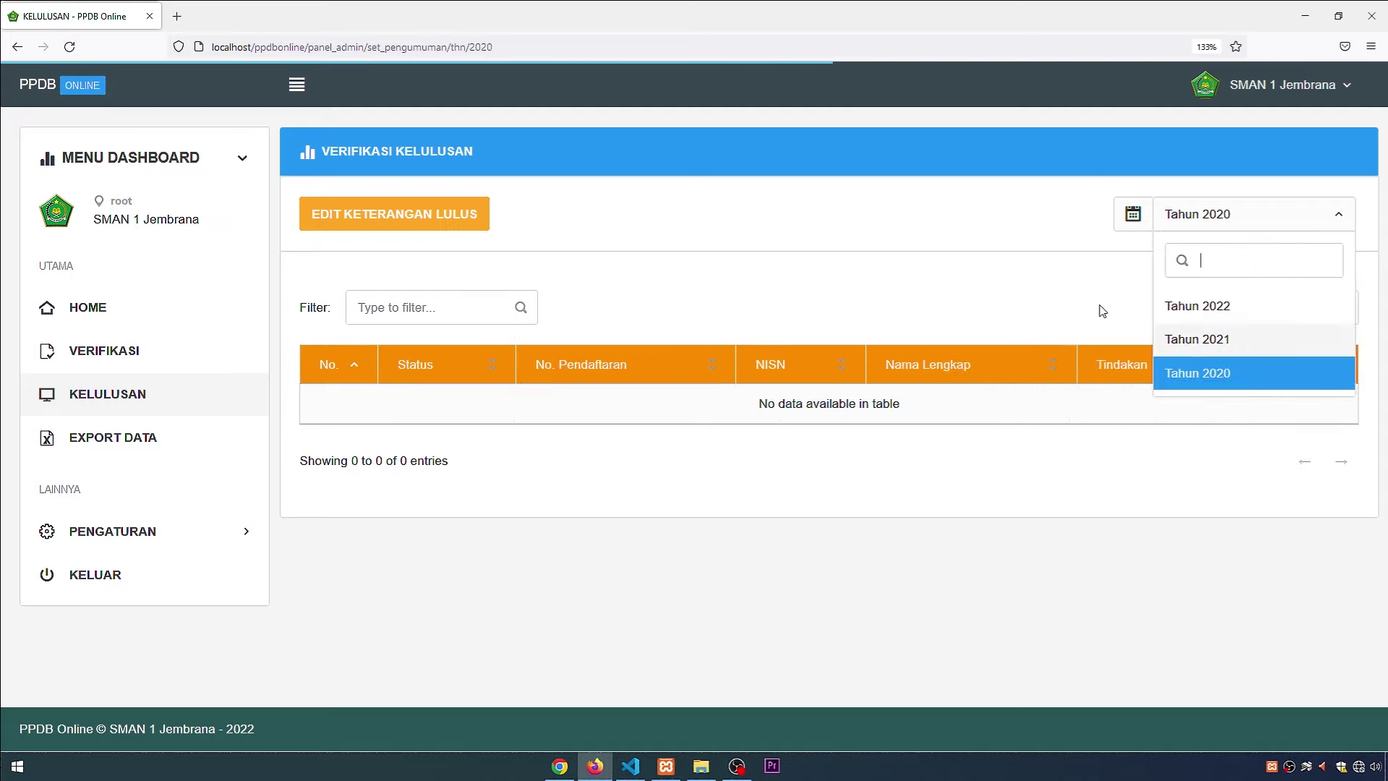
pyautogui.click(1198, 306)
pyautogui.click(1209, 217)
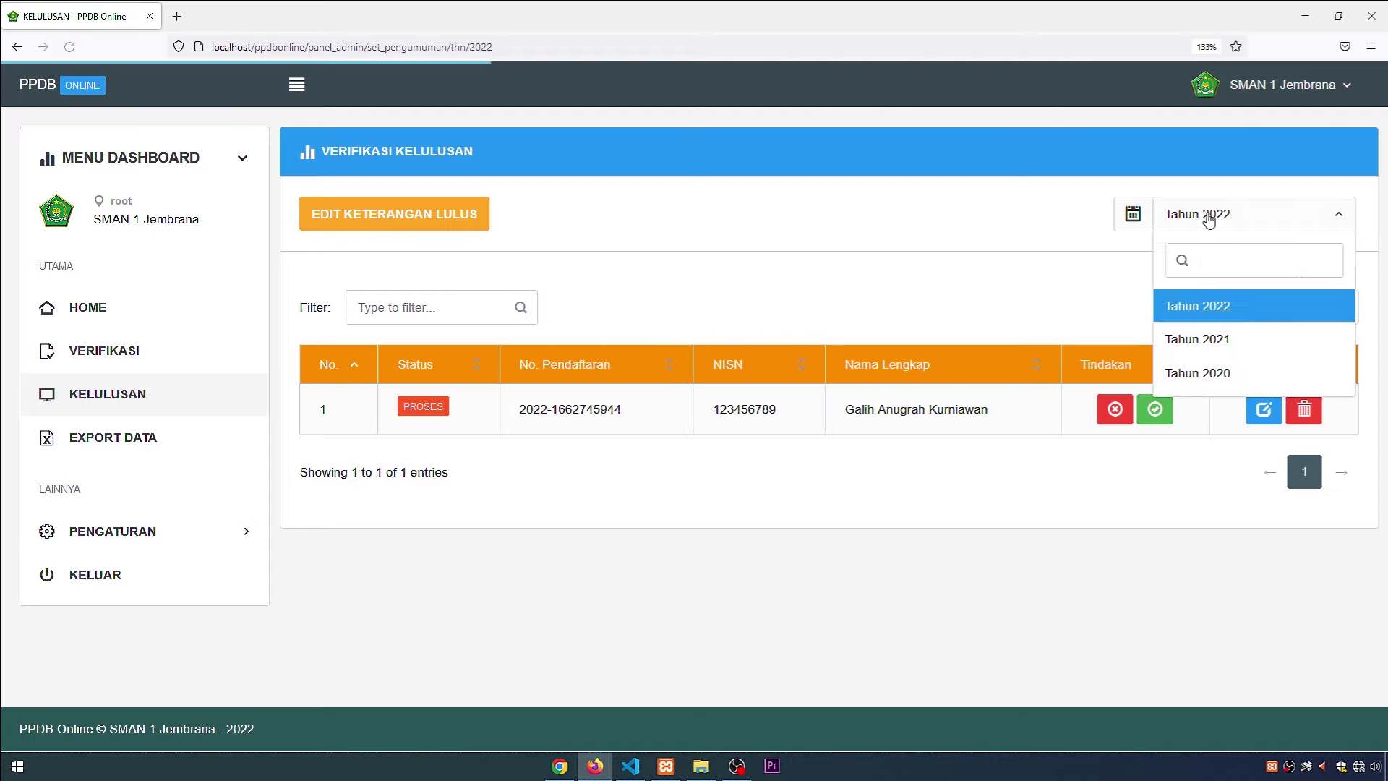
pyautogui.click(1203, 338)
pyautogui.click(1206, 216)
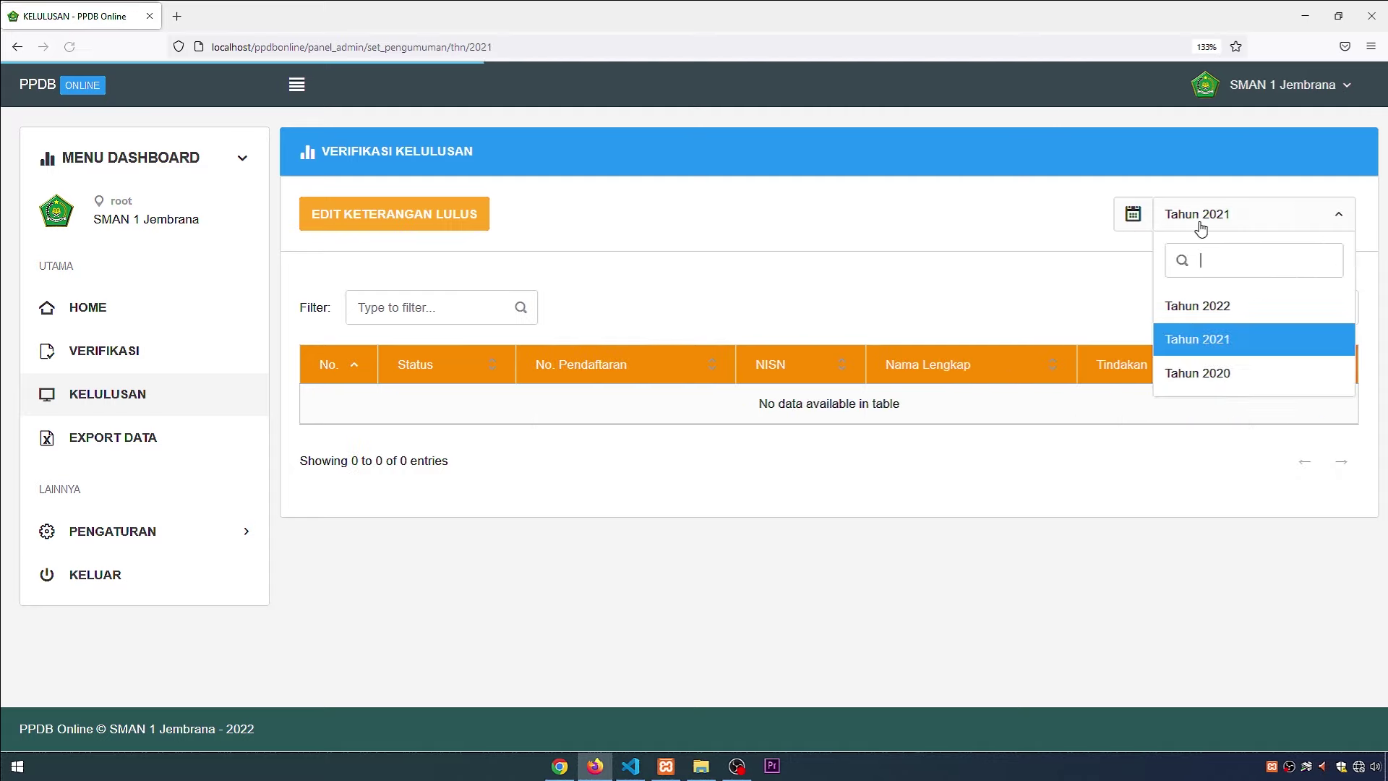
pyautogui.click(1209, 373)
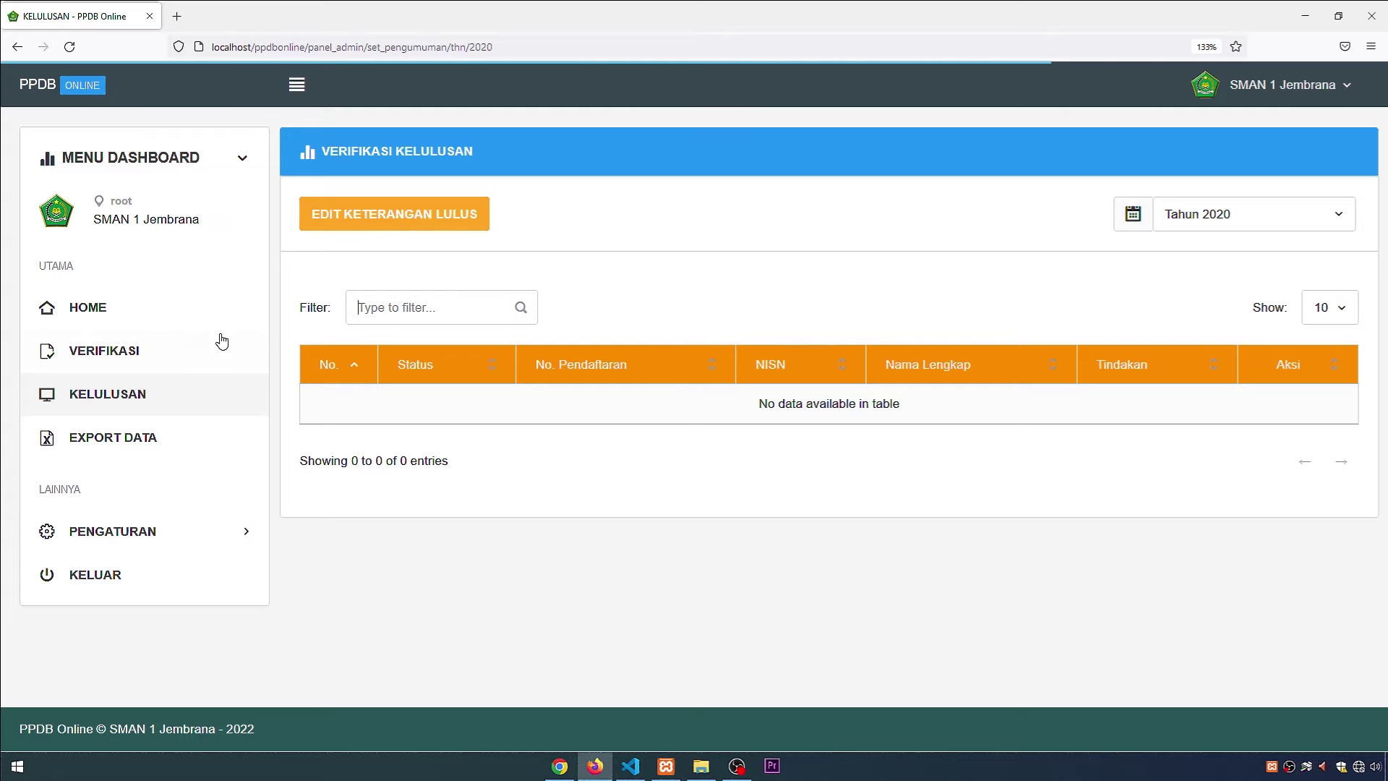
# Export the student data from VERIFIKASI and open Export Data Siswa.xlsx from the downloads
pyautogui.click(149, 363)
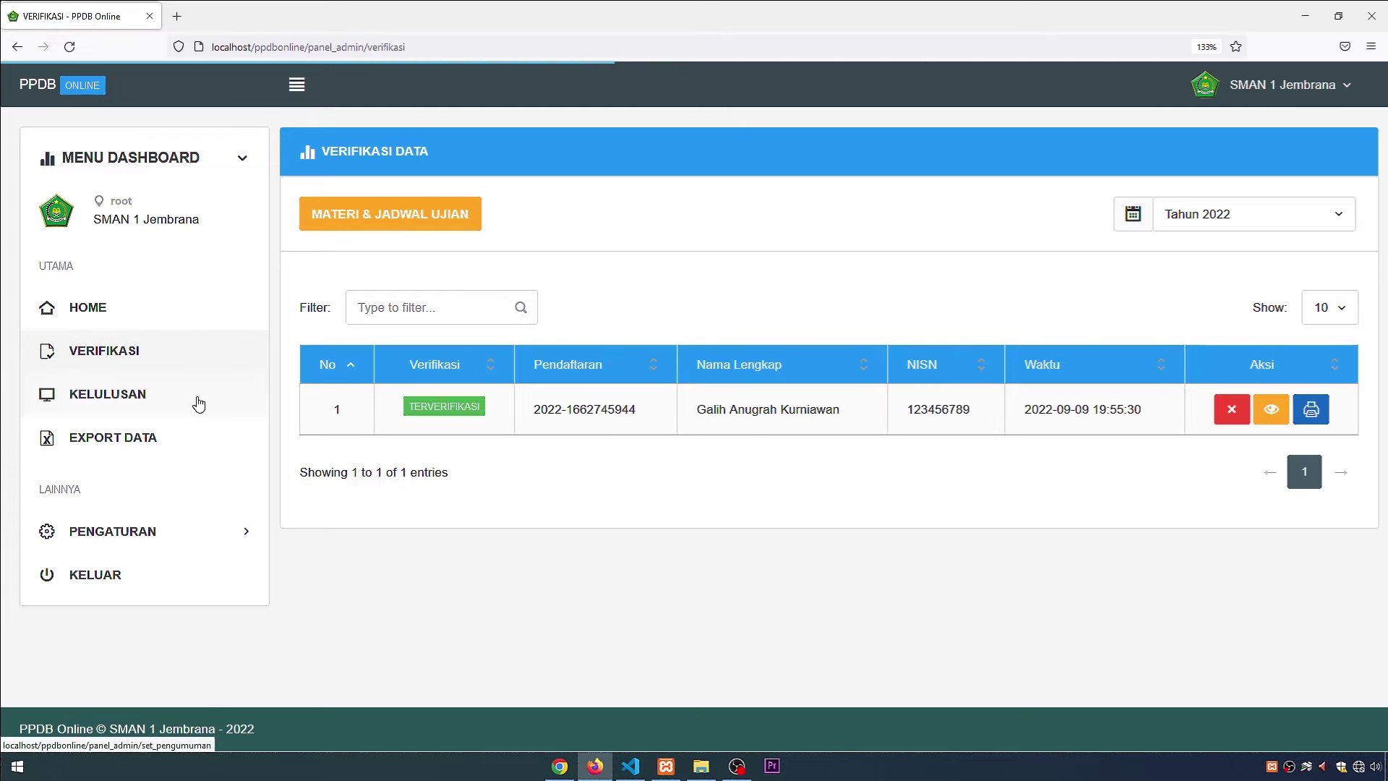
pyautogui.click(148, 450)
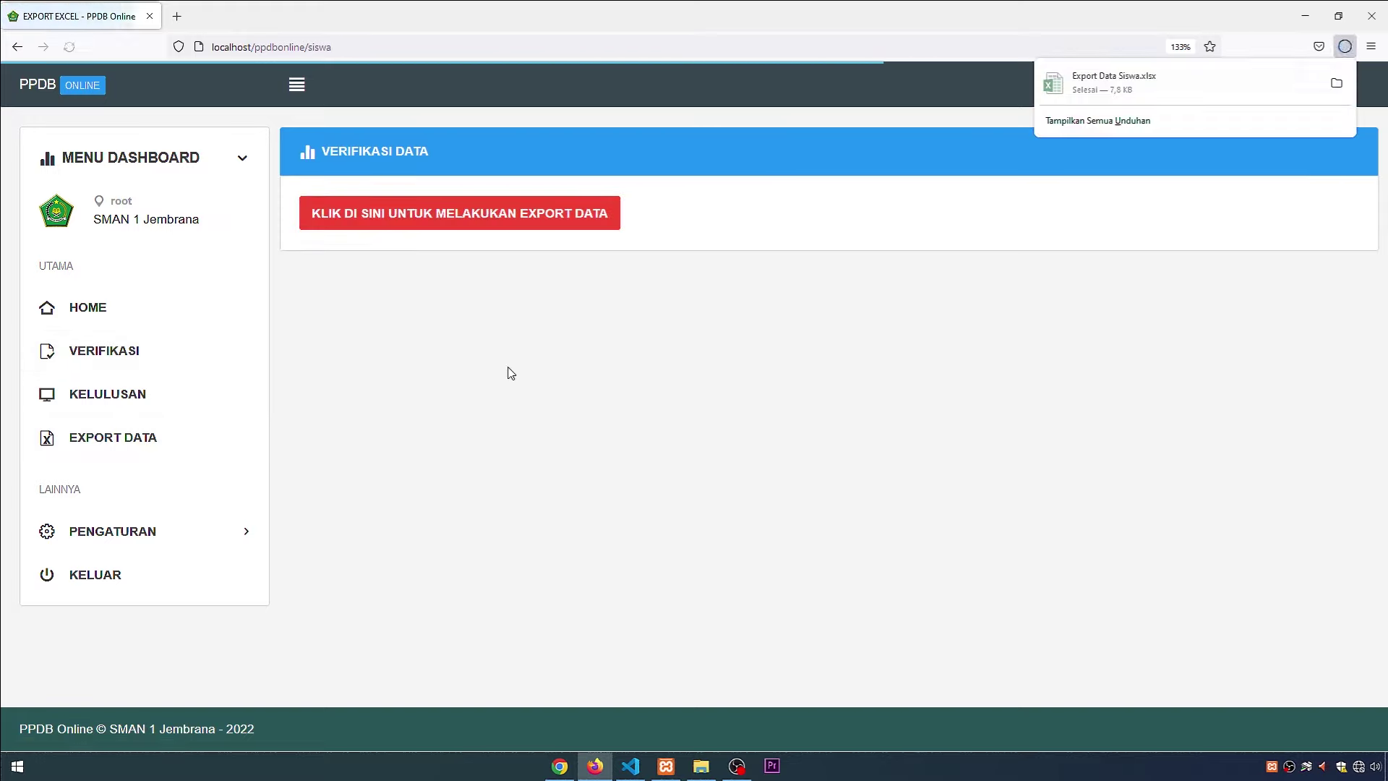
pyautogui.click(1117, 84)
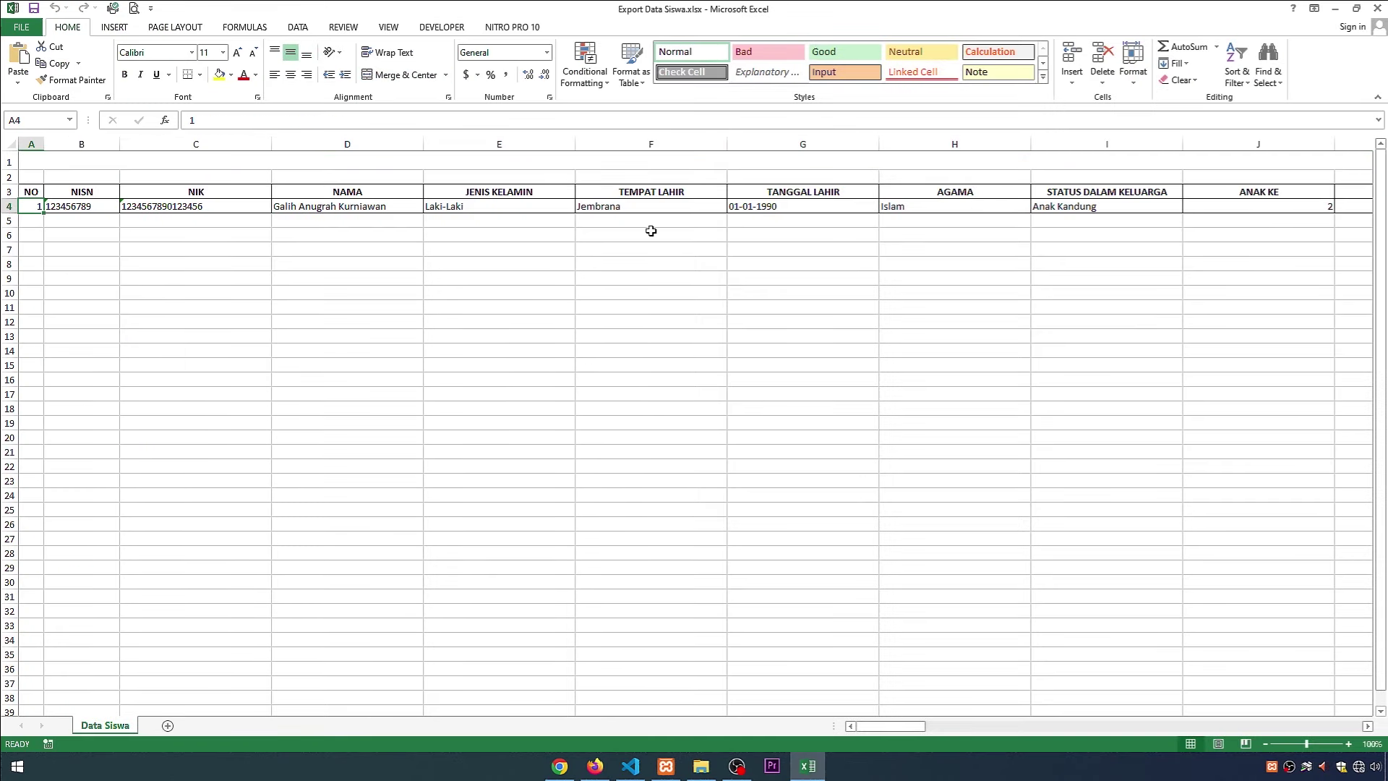
# Review the student's row 4 across its columns in Excel, then close the workbook
pyautogui.press('Down')
pyautogui.press('Down')
pyautogui.press('Down')
pyautogui.press('Down')
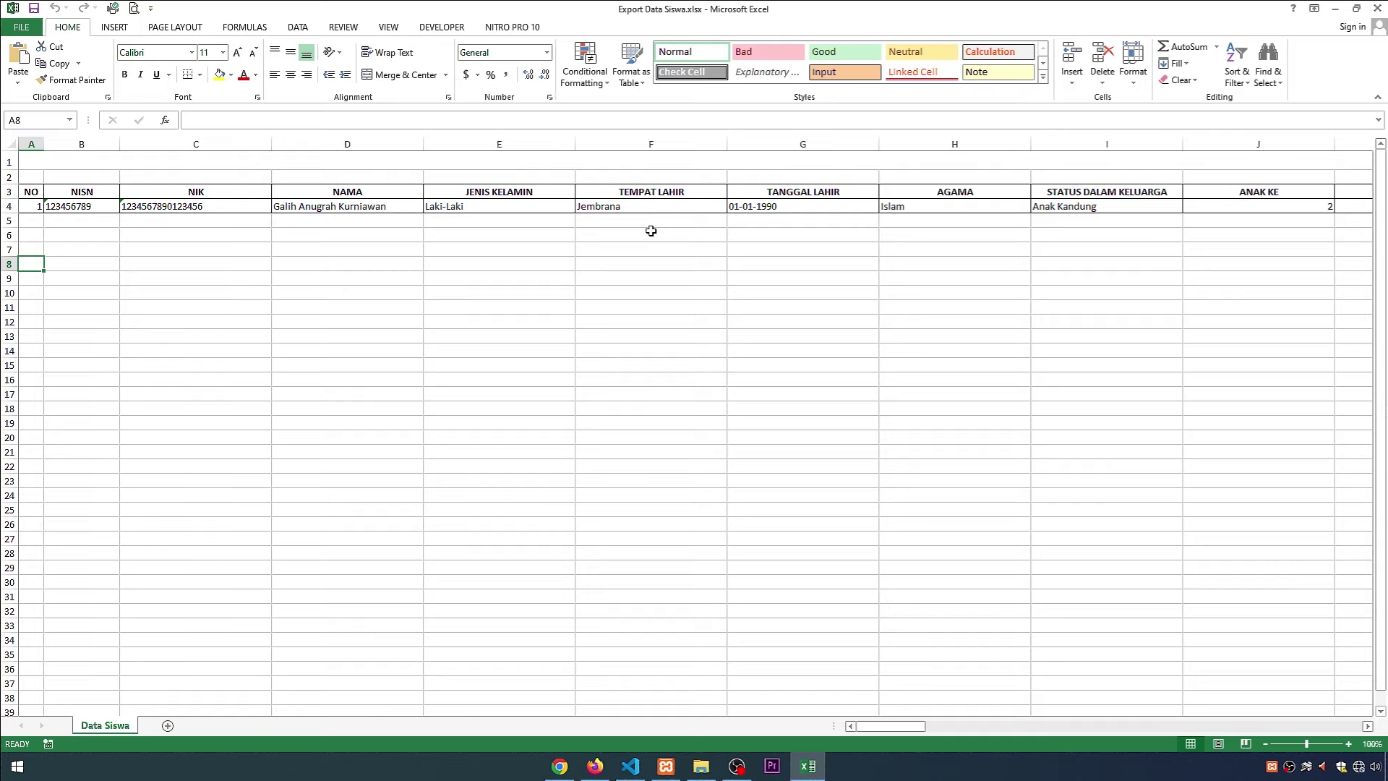
pyautogui.press('Up')
pyautogui.press('Up')
pyautogui.press('Up')
pyautogui.press('Up')
pyautogui.press('Right')
pyautogui.press('Right')
pyautogui.press('Right')
pyautogui.press('Right')
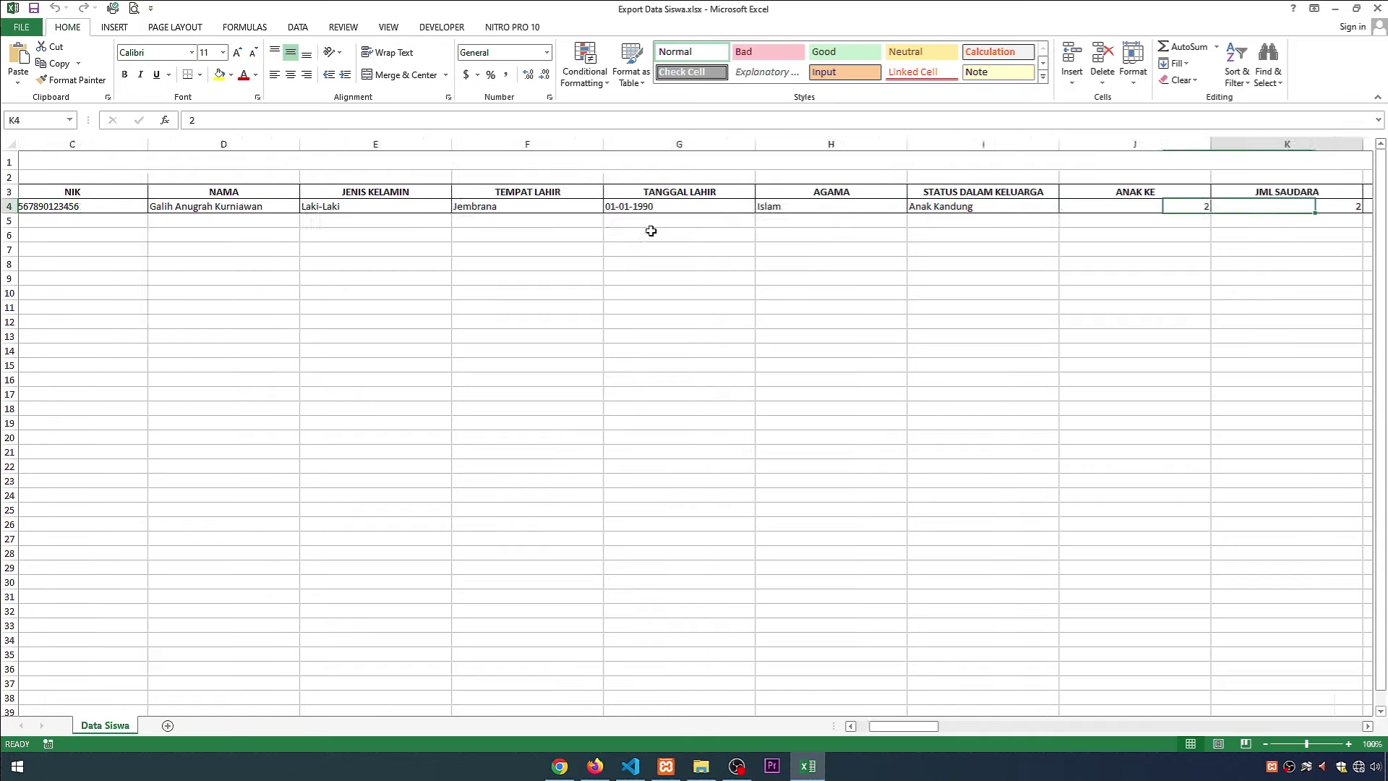
pyautogui.press('Right')
pyautogui.press('Right')
pyautogui.press('Right')
pyautogui.press('Right')
pyautogui.press('Right')
pyautogui.press('Right')
pyautogui.press('Right')
pyautogui.press('Right')
pyautogui.press('Right')
pyautogui.press('Right')
pyautogui.press('Right')
pyautogui.press('Right')
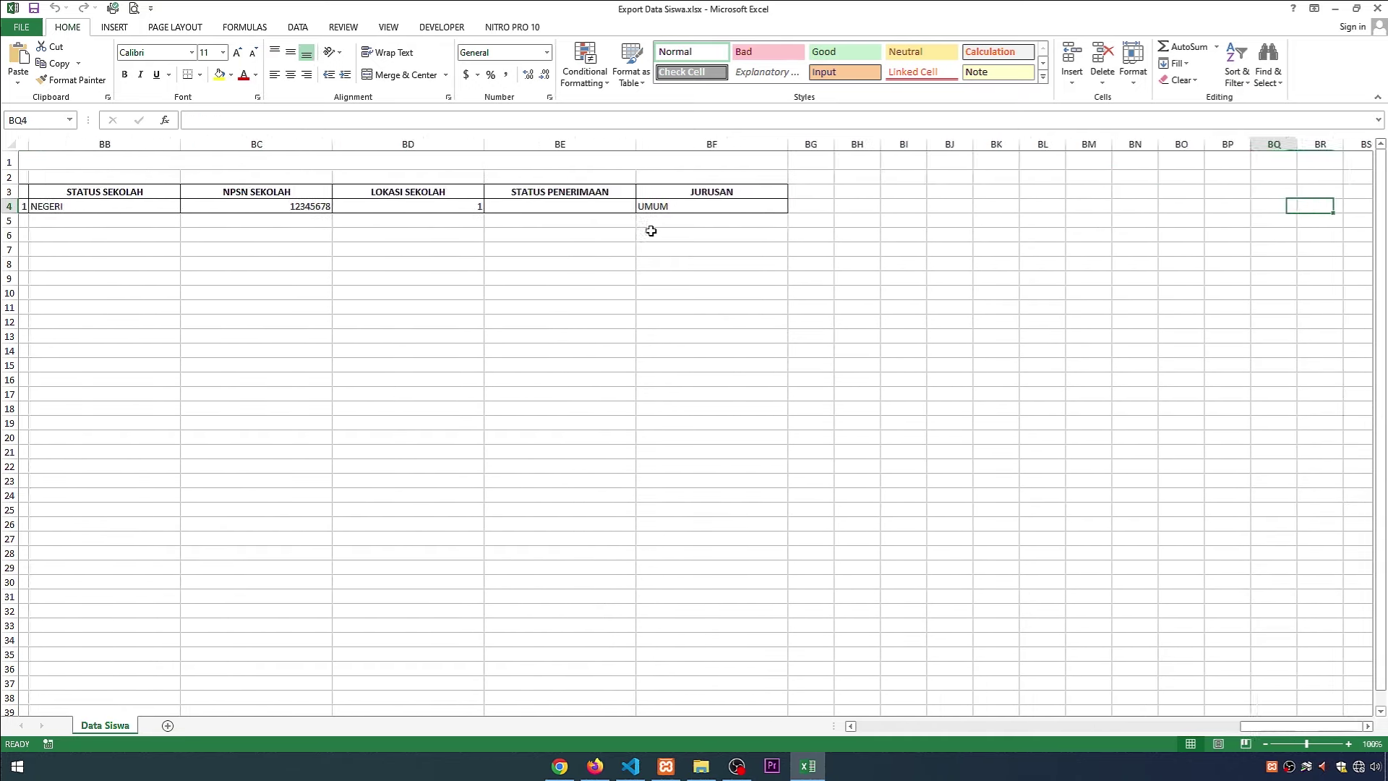
pyautogui.press('Left')
pyautogui.press('Left')
pyautogui.press('Left')
pyautogui.press('Left')
pyautogui.press('Left')
pyautogui.press('Left')
pyautogui.press('Left')
pyautogui.press('Left')
pyautogui.press('Left')
pyautogui.press('Left')
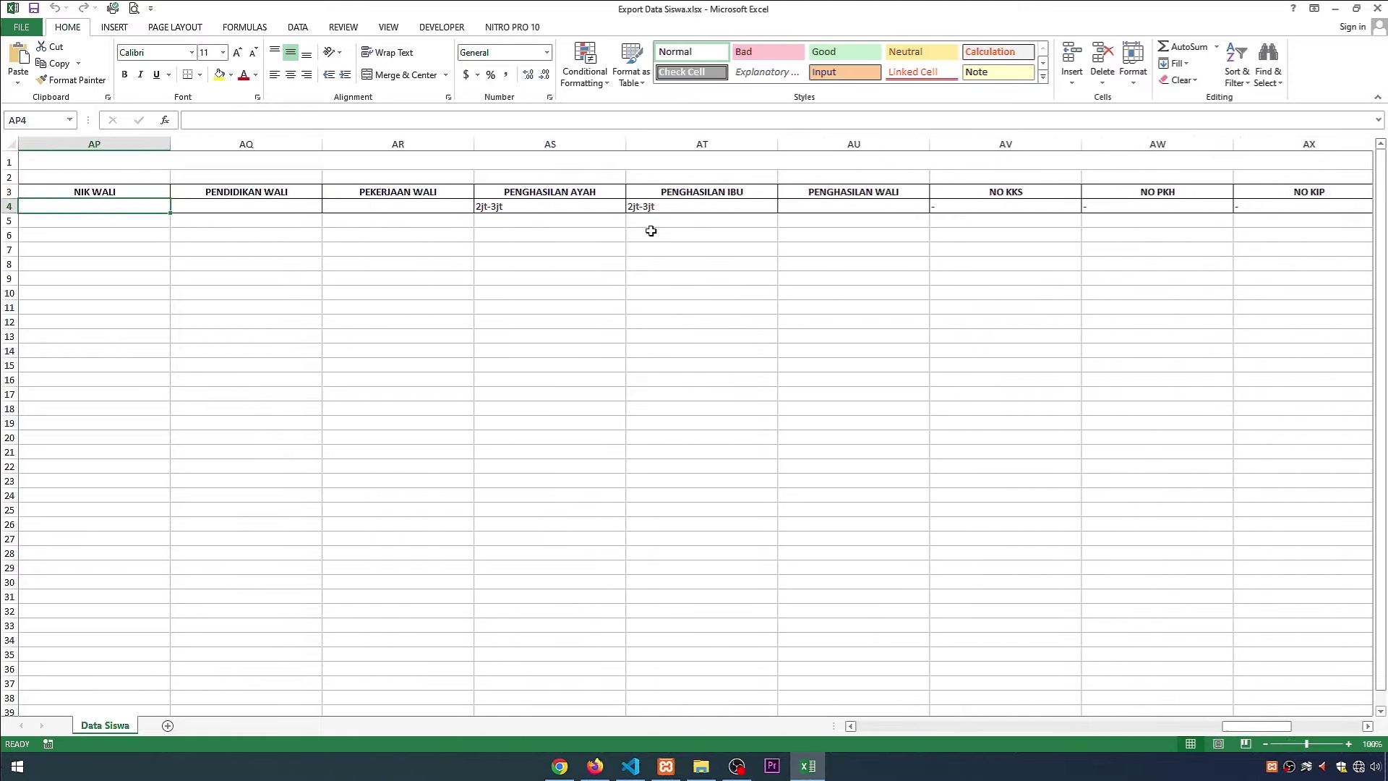
pyautogui.press('Left')
pyautogui.press('Left')
pyautogui.press('Left')
pyautogui.press('Left')
pyautogui.press('Left')
pyautogui.press('Left')
pyautogui.press('Left')
pyautogui.press('Left')
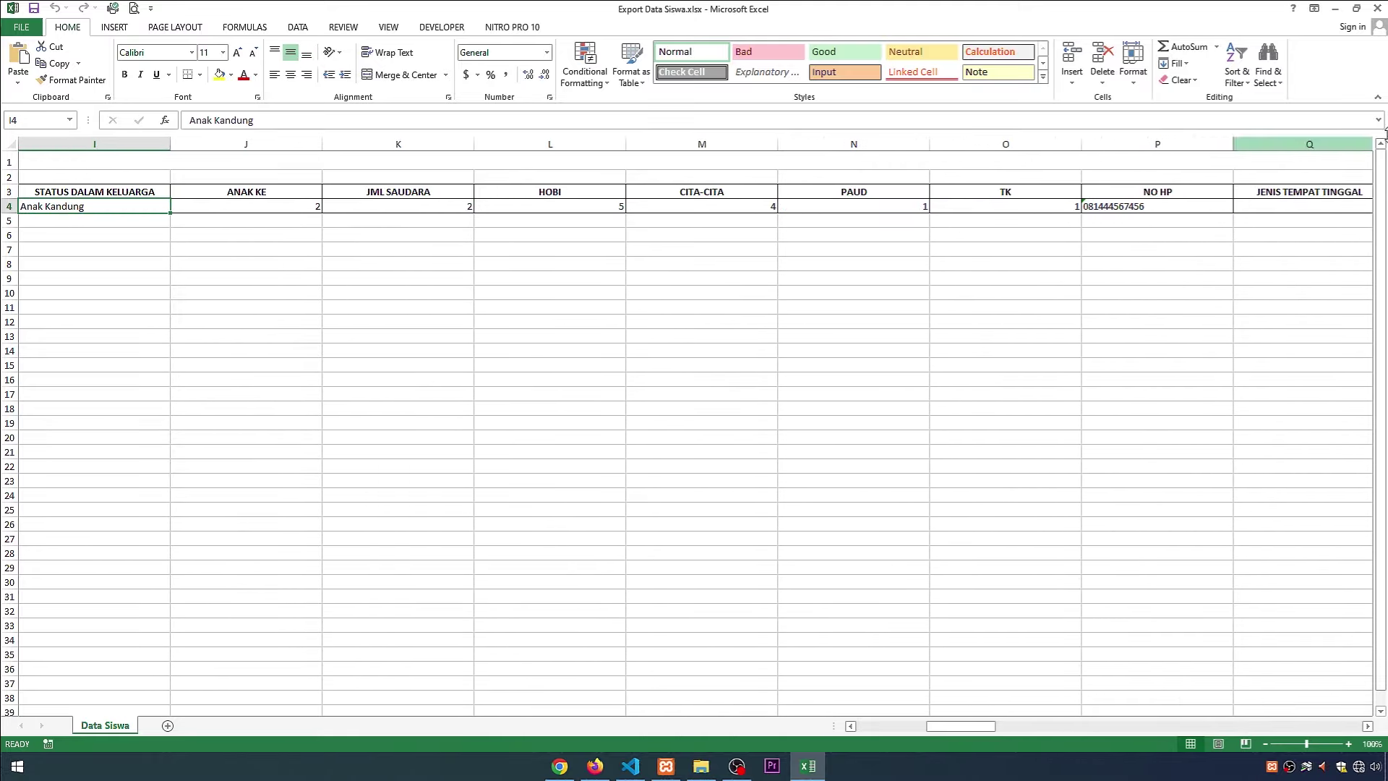
pyautogui.click(1378, 8)
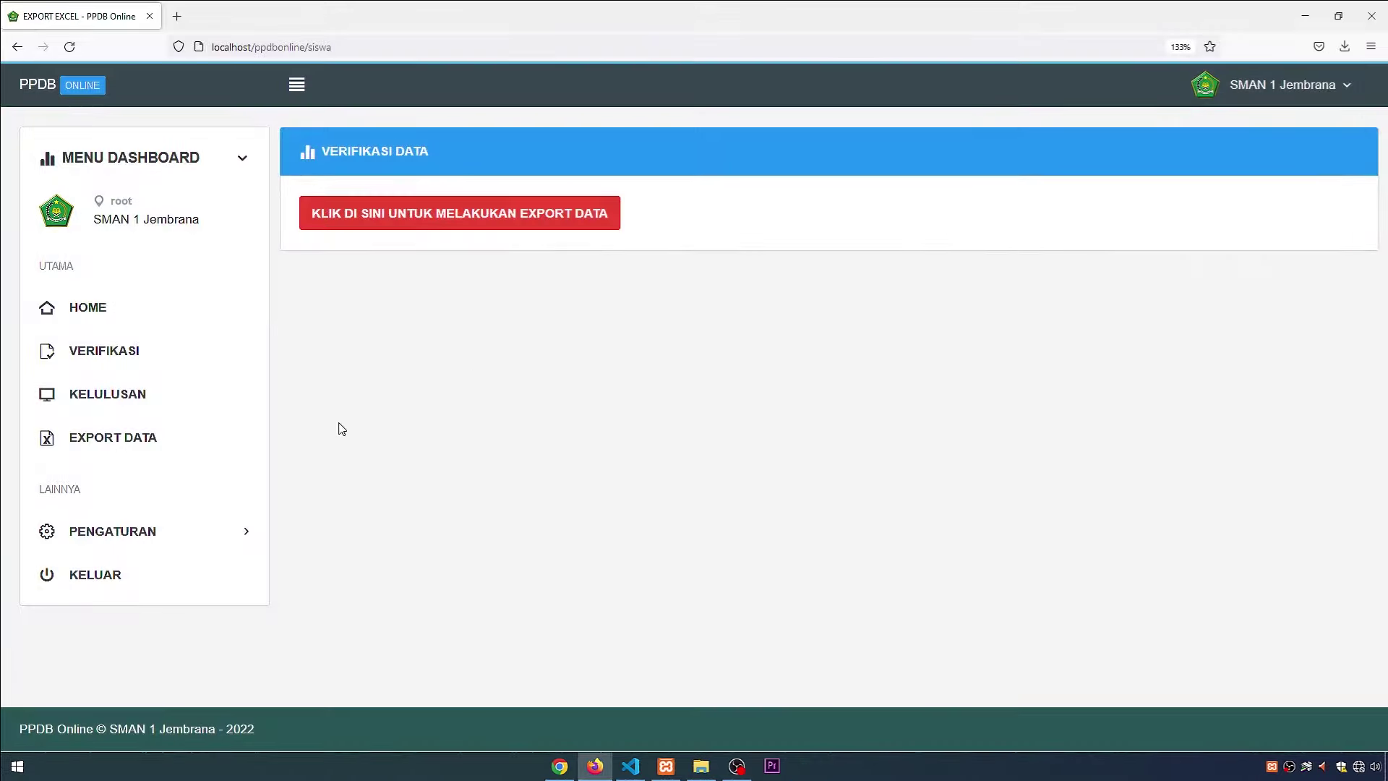
# Revert the student's verification to BELUM DIVERIFIKASI and view their full biodata
pyautogui.click(159, 362)
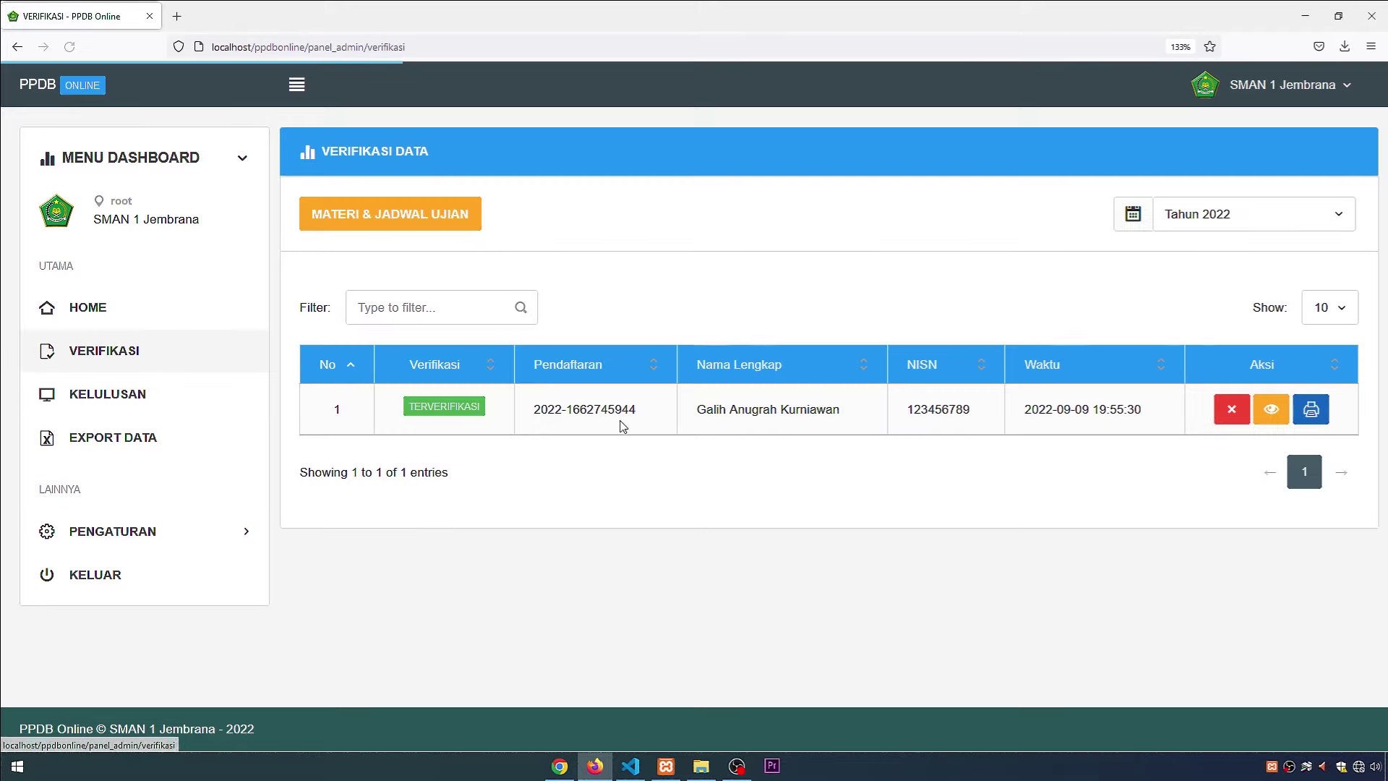
pyautogui.click(1231, 410)
pyautogui.click(763, 432)
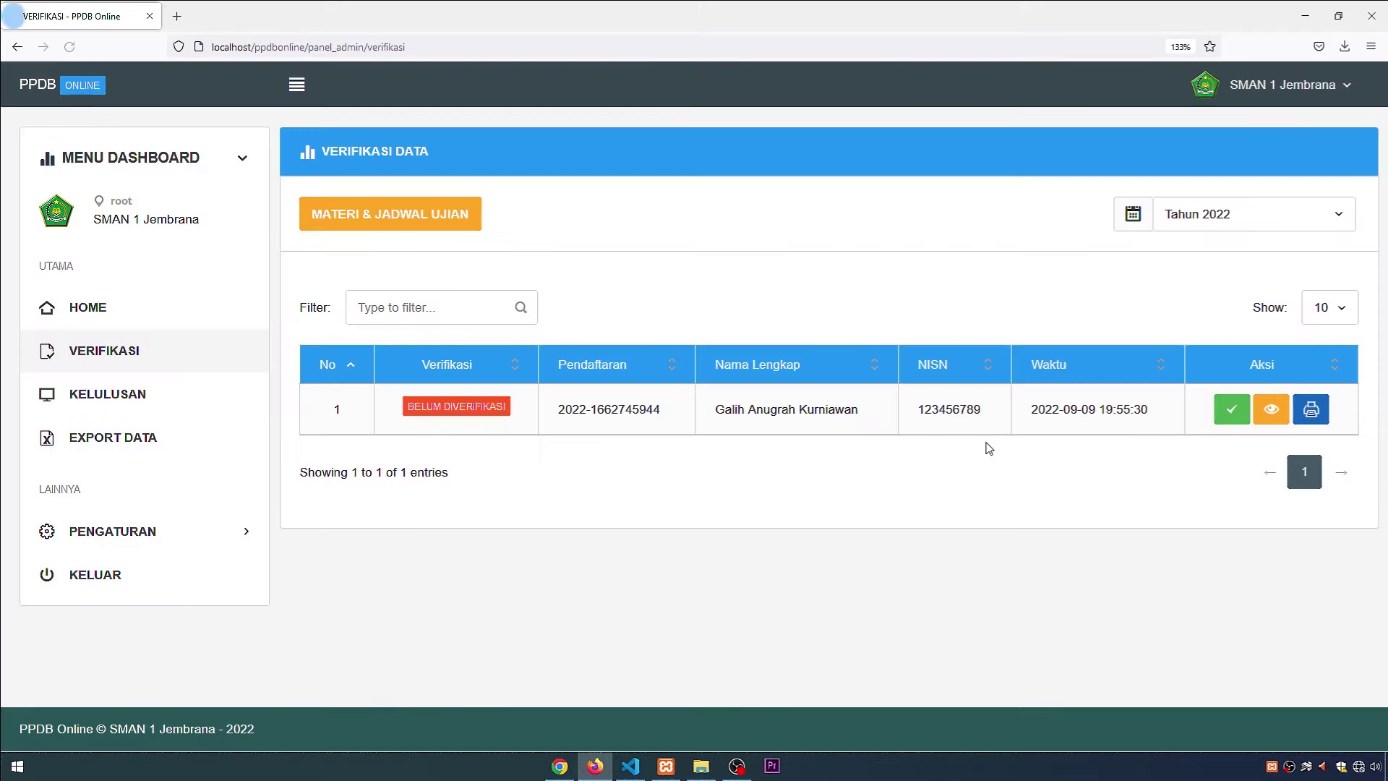
pyautogui.click(1273, 415)
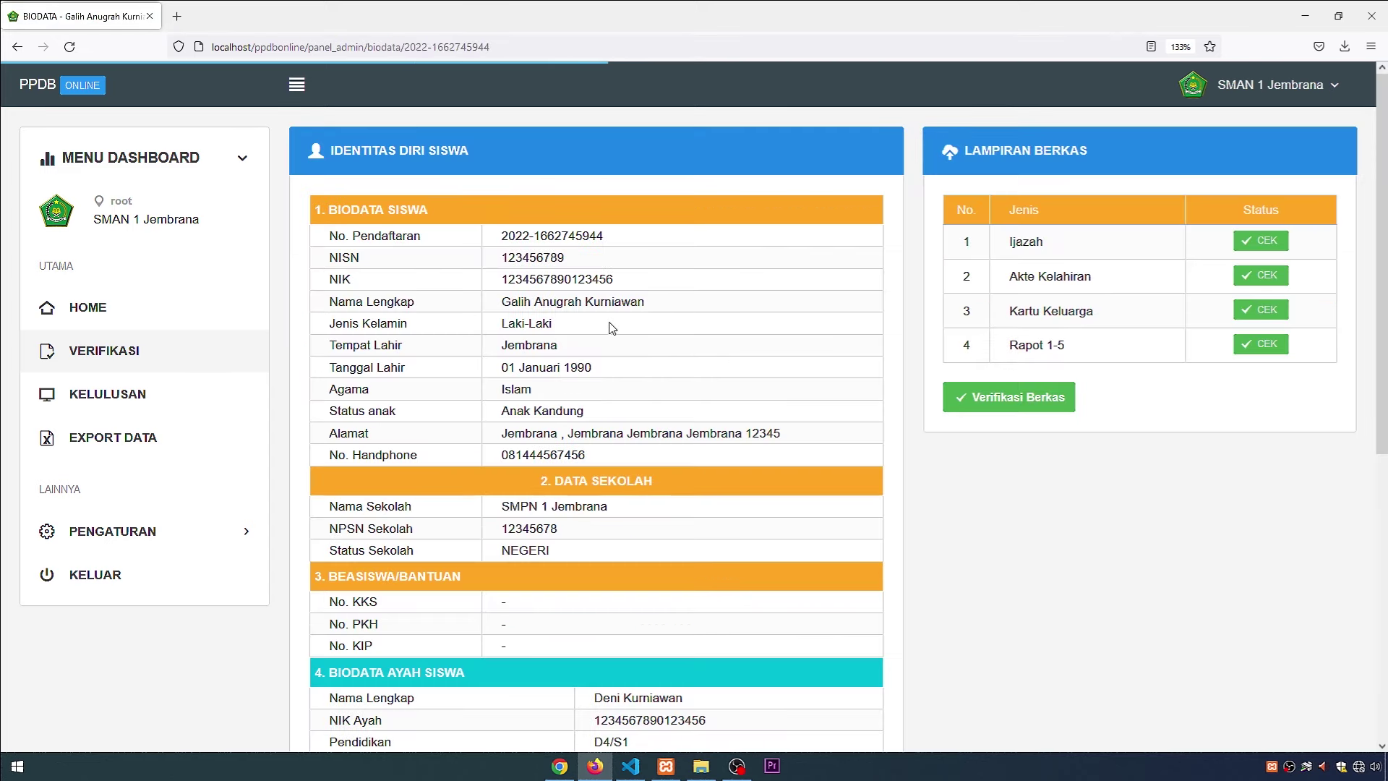
pyautogui.scroll(-4, 595, 378)
pyautogui.scroll(-2, 644, 467)
pyautogui.scroll(6, 644, 467)
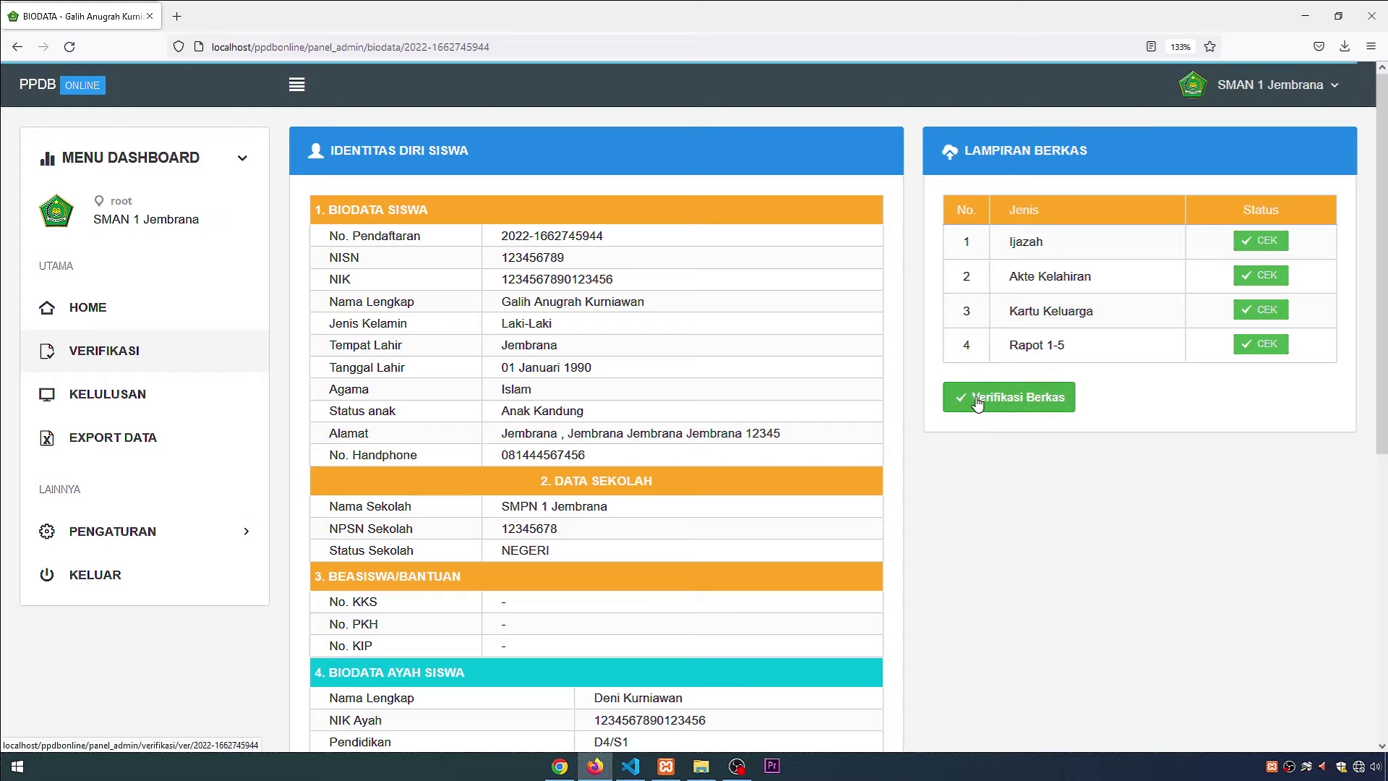
# Look through the student's edit form: profile, school data and parent data sections under KELULUSAN
pyautogui.click(136, 397)
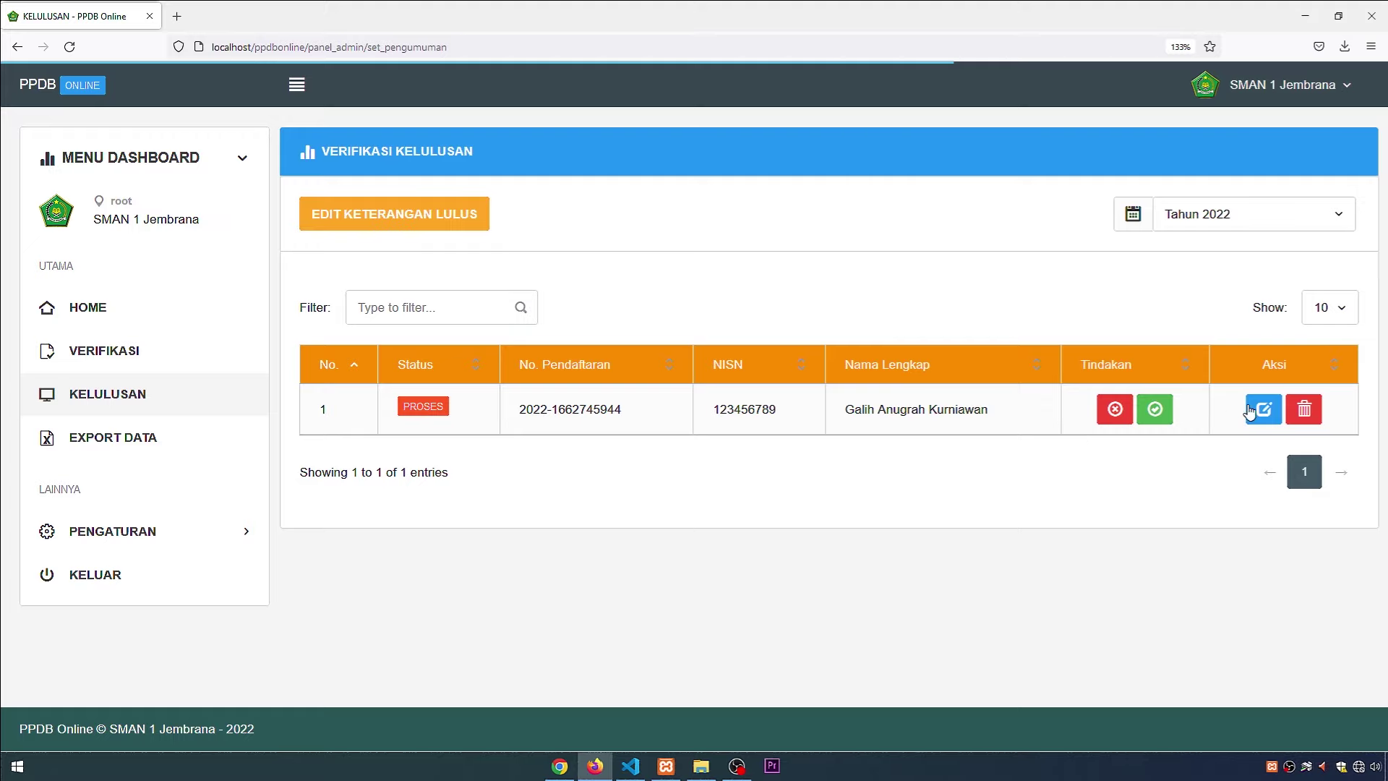
pyautogui.click(1264, 412)
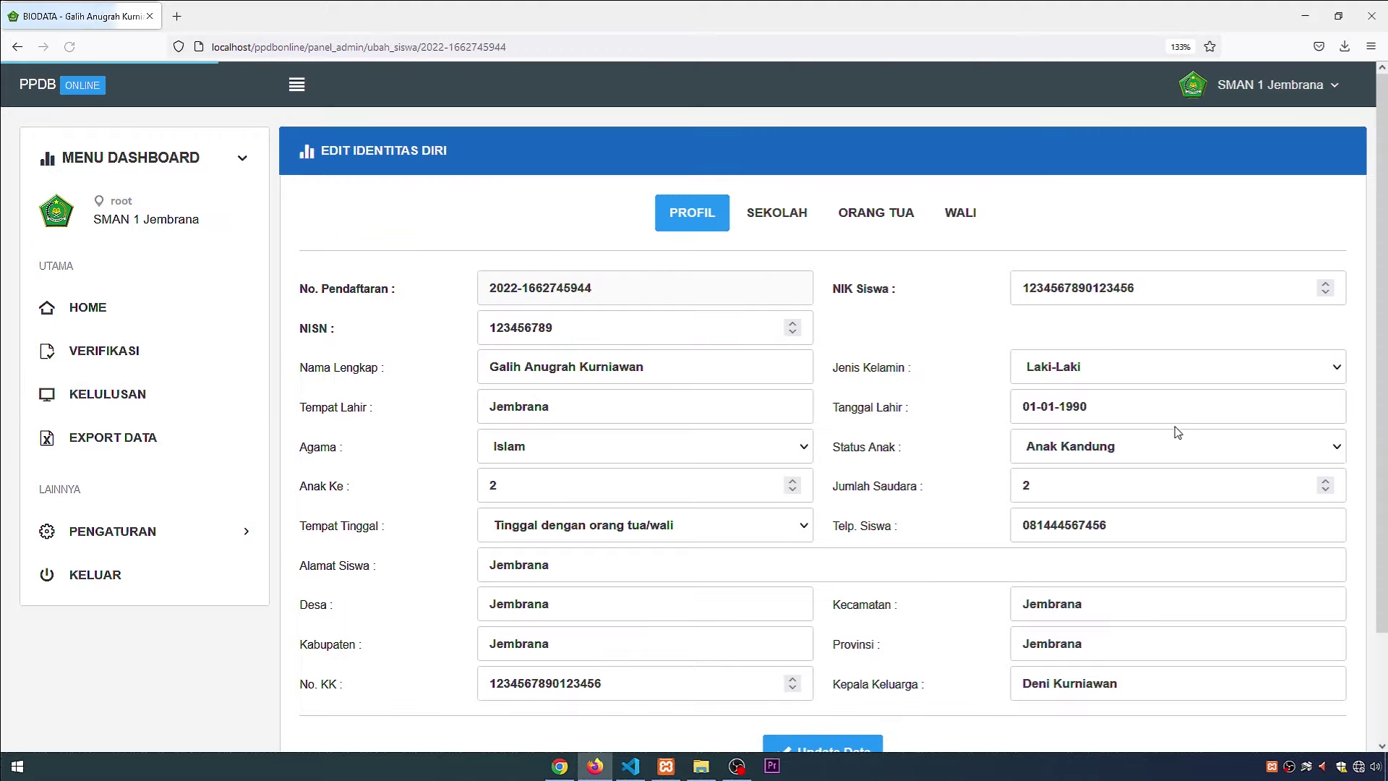
pyautogui.click(784, 214)
pyautogui.click(883, 212)
pyautogui.click(692, 213)
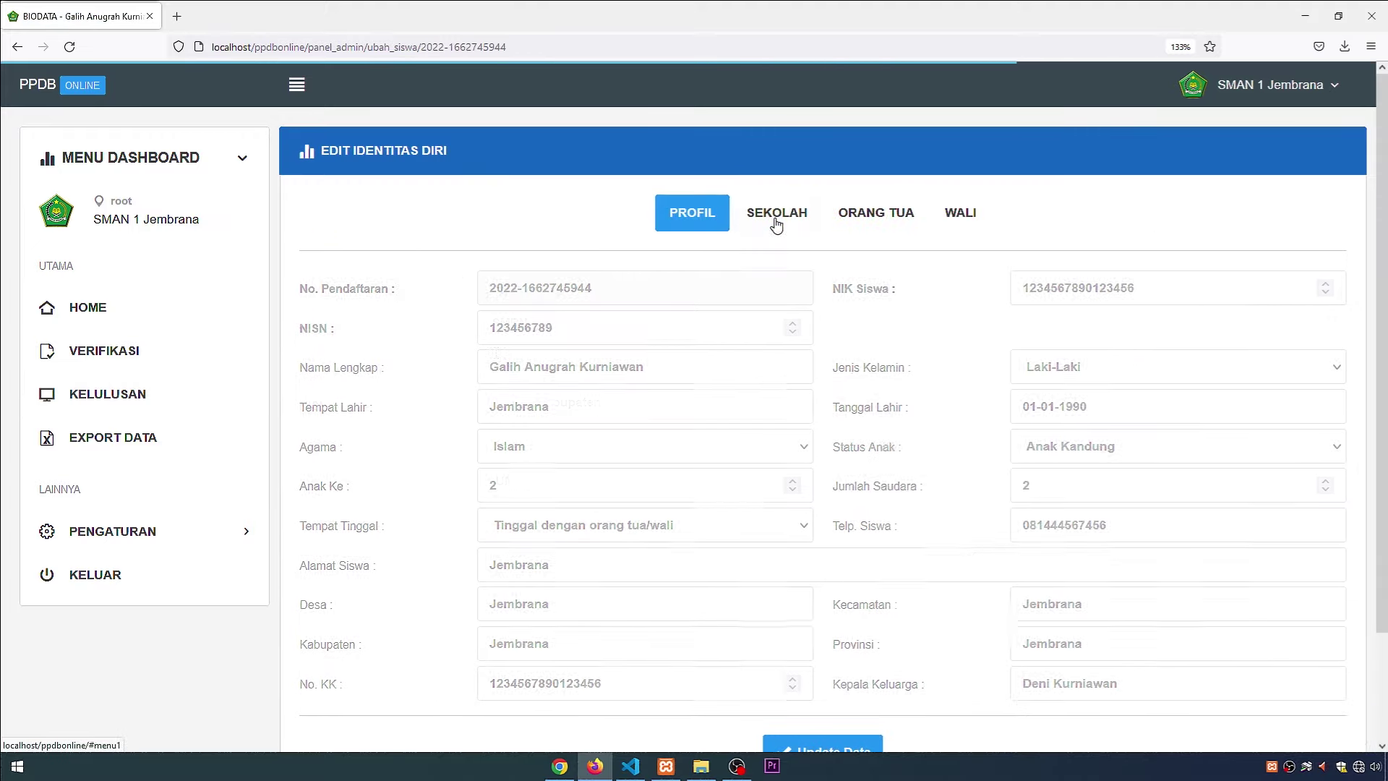
# Go to the school Profil page under PENGATURAN
pyautogui.click(217, 533)
pyautogui.scroll(-2, 214, 506)
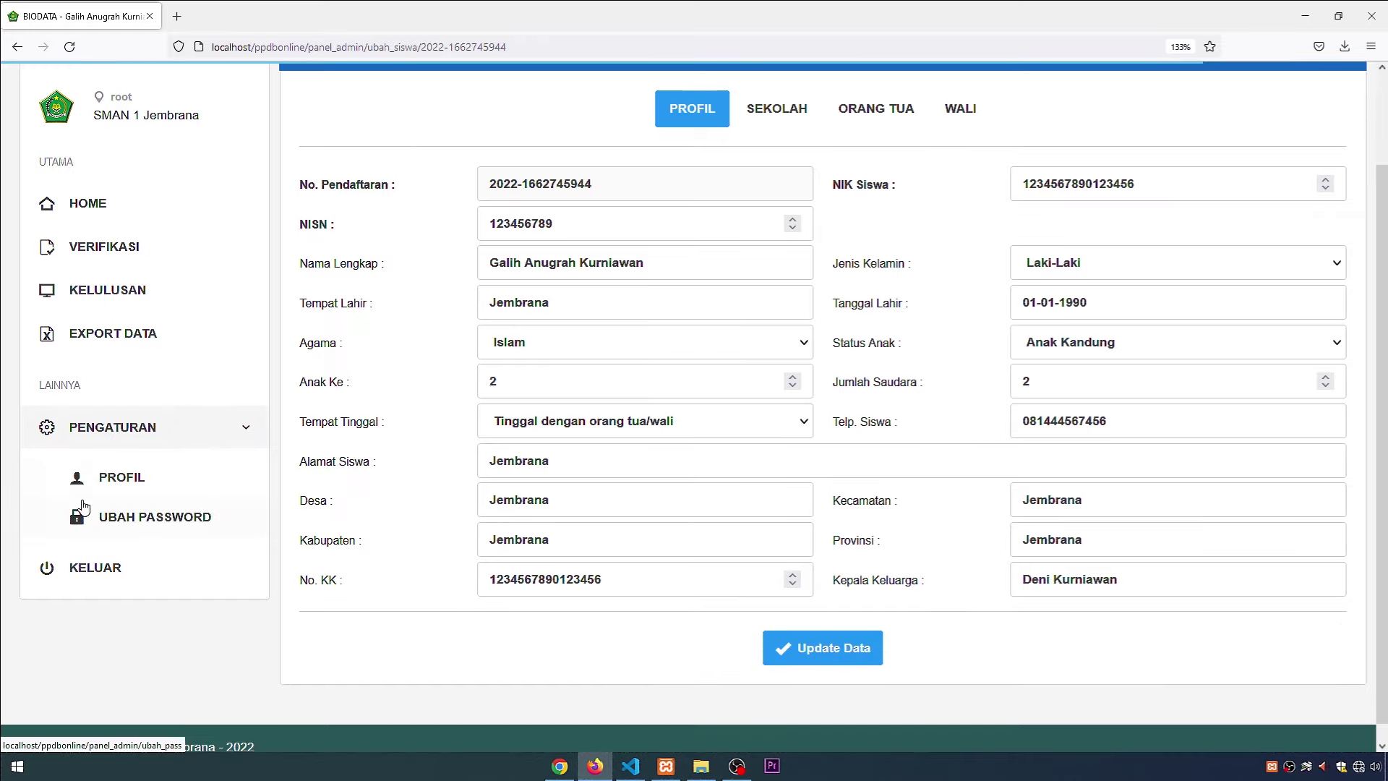
pyautogui.click(131, 479)
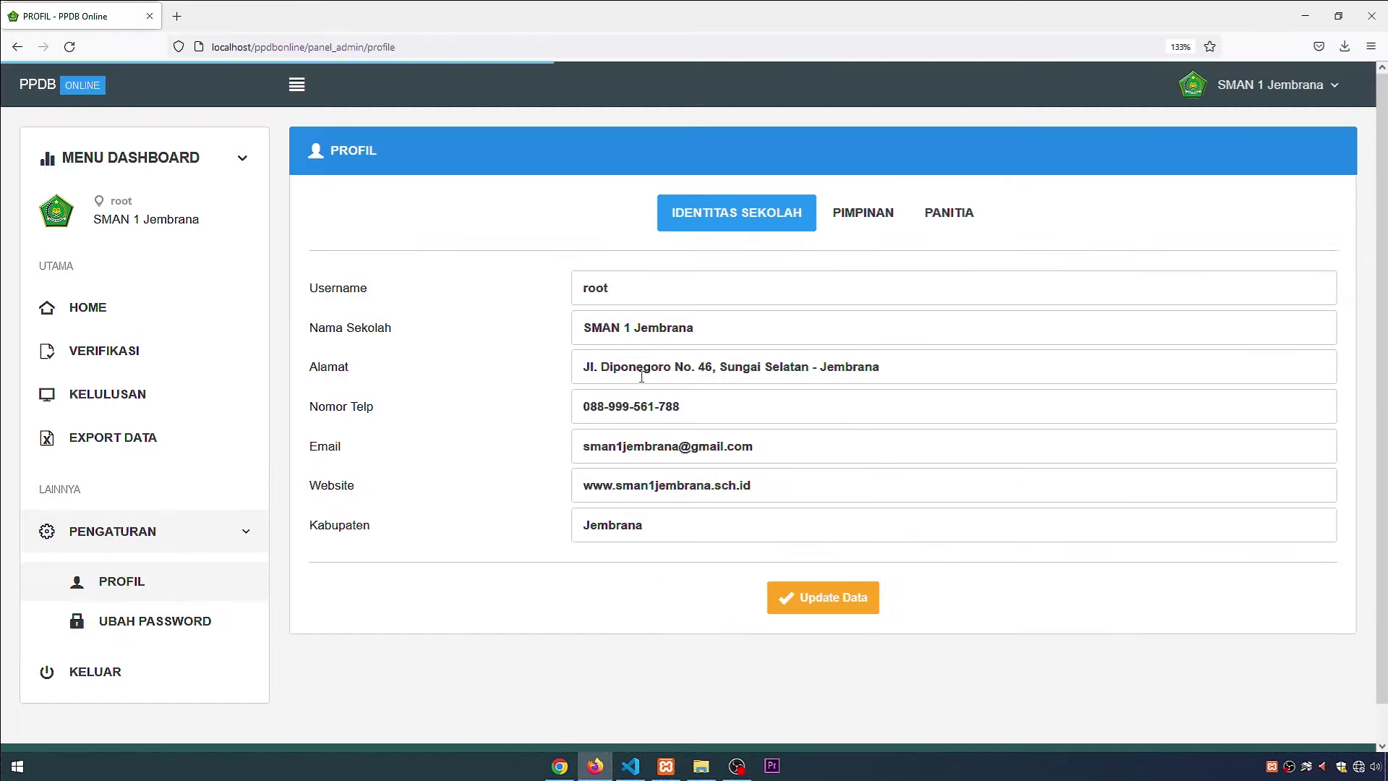
# Switch between the Profil page's IDENTITAS SEKOLAH, PIMPINAN and PANITIA tabs
pyautogui.scroll(-1, 687, 557)
pyautogui.scroll(1, 692, 488)
pyautogui.click(855, 221)
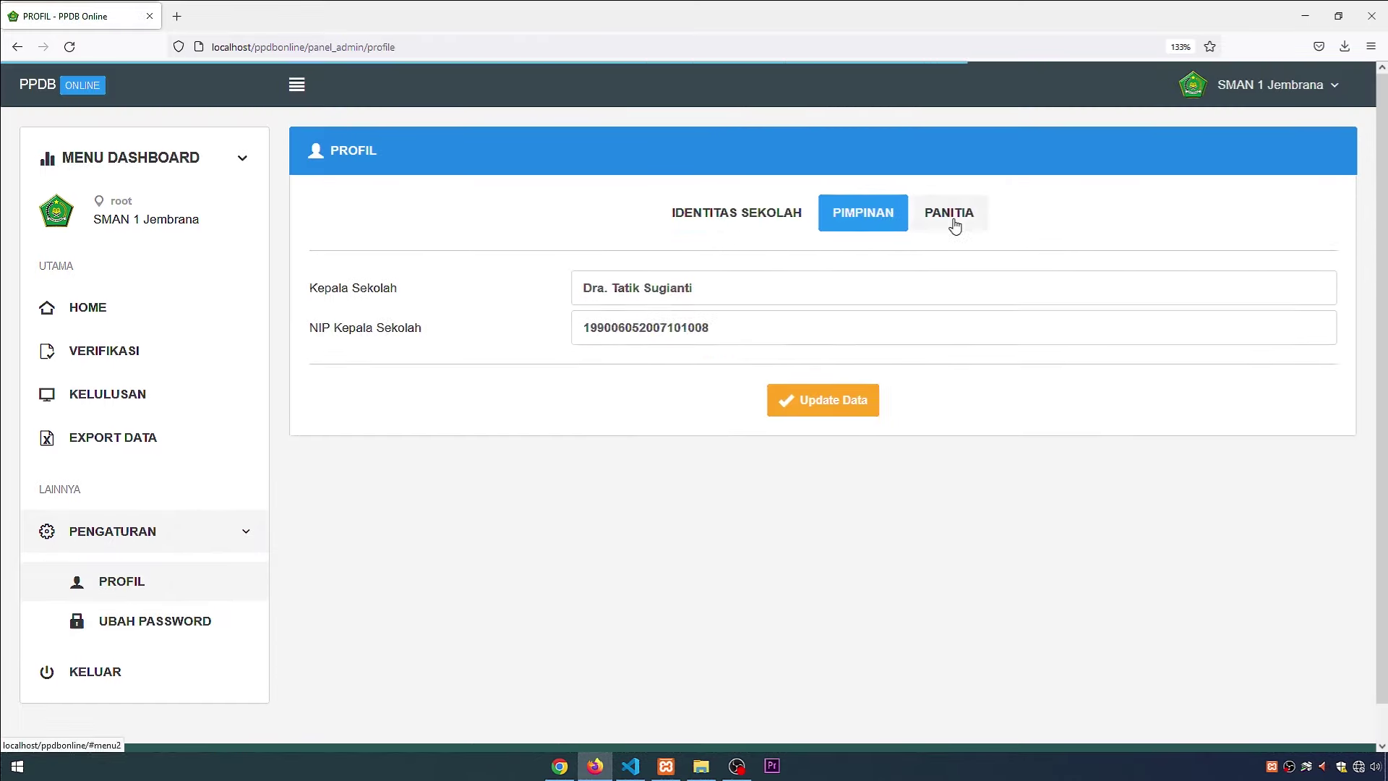
pyautogui.click(954, 221)
pyautogui.click(878, 221)
pyautogui.click(773, 225)
pyautogui.click(857, 220)
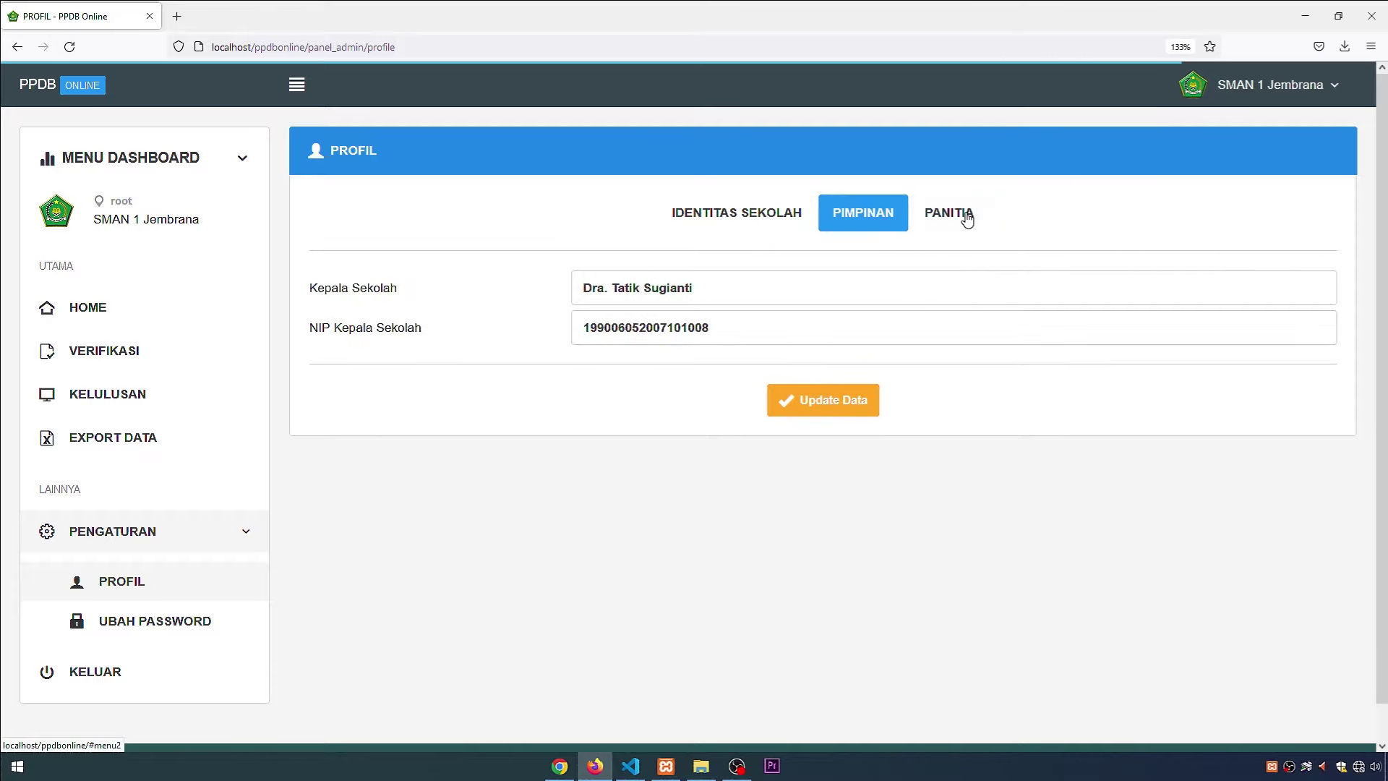
pyautogui.click(954, 217)
pyautogui.click(868, 220)
pyautogui.click(739, 221)
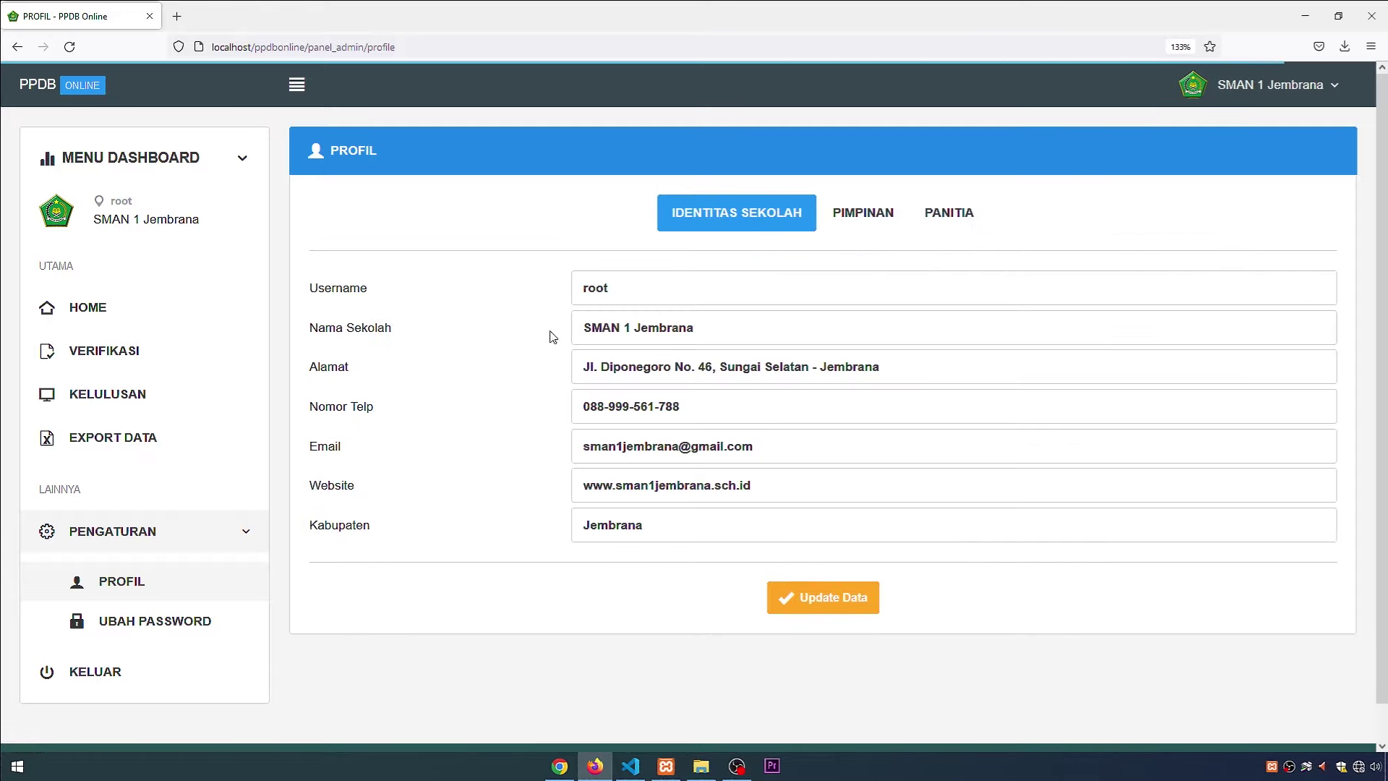
# Recheck the principal's and committee details, then bring up a suggested new password on Ubah Password
pyautogui.click(848, 217)
pyautogui.click(940, 217)
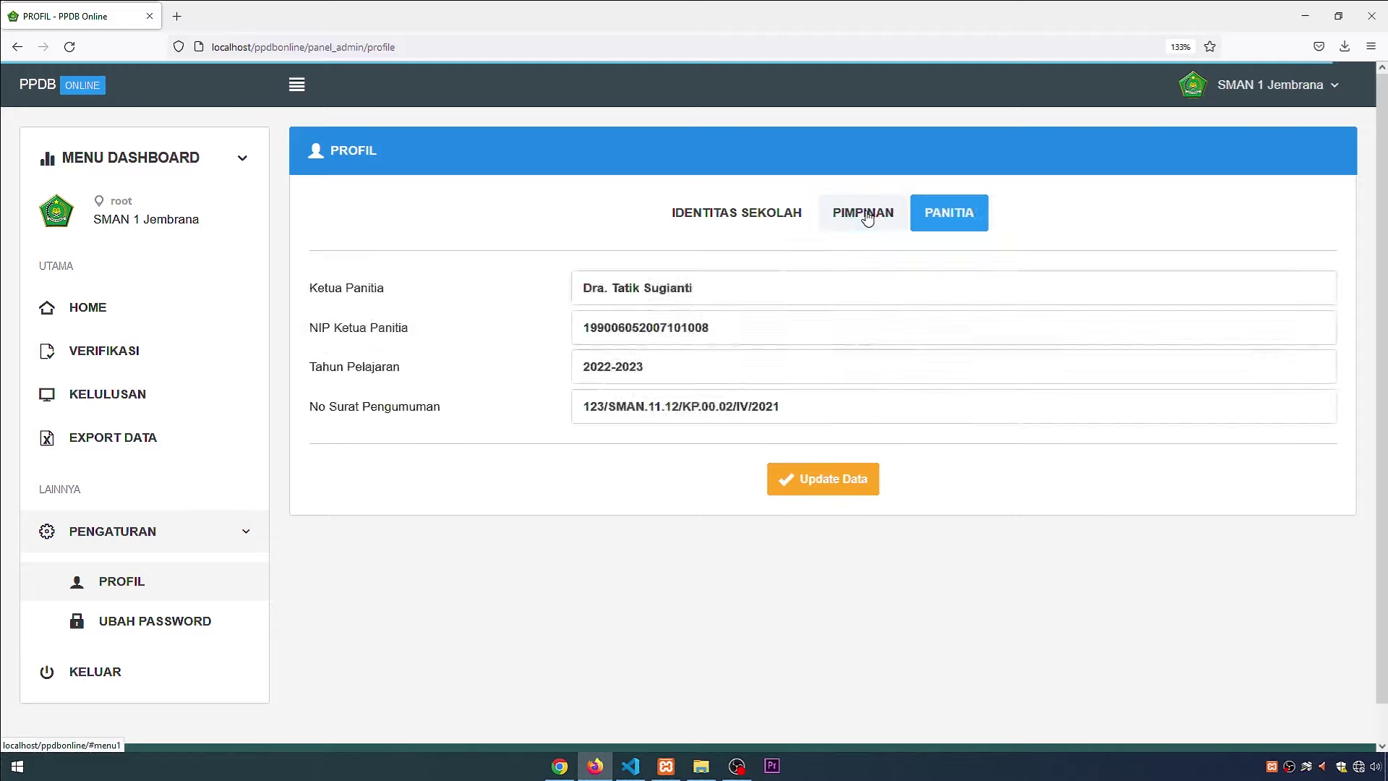
pyautogui.click(864, 217)
pyautogui.click(739, 223)
pyautogui.click(865, 214)
pyautogui.click(945, 217)
pyautogui.click(871, 211)
pyautogui.click(771, 223)
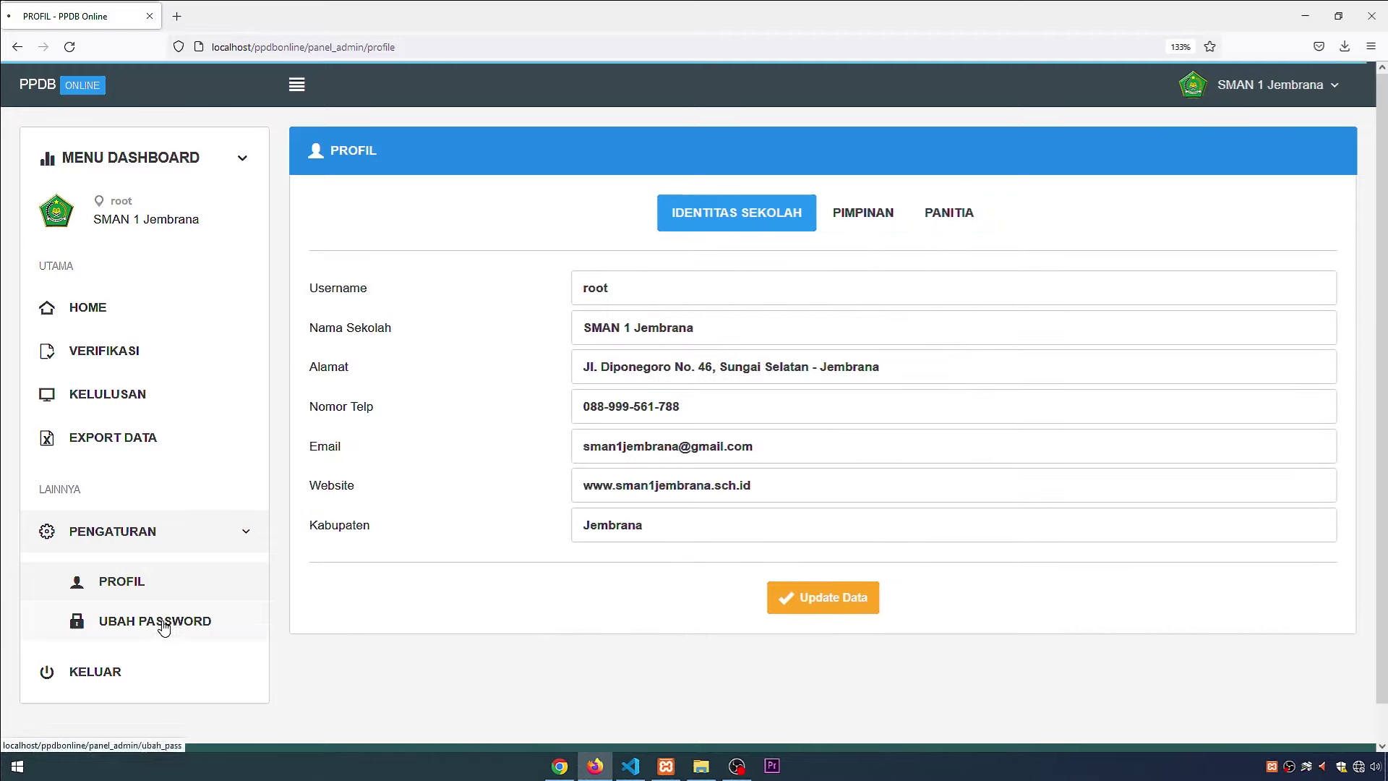
pyautogui.click(160, 621)
pyautogui.click(699, 255)
# Clear the filled Password Baru and Ulangi Password Baru fields, then return to the HOME dashboard
pyautogui.click(695, 282)
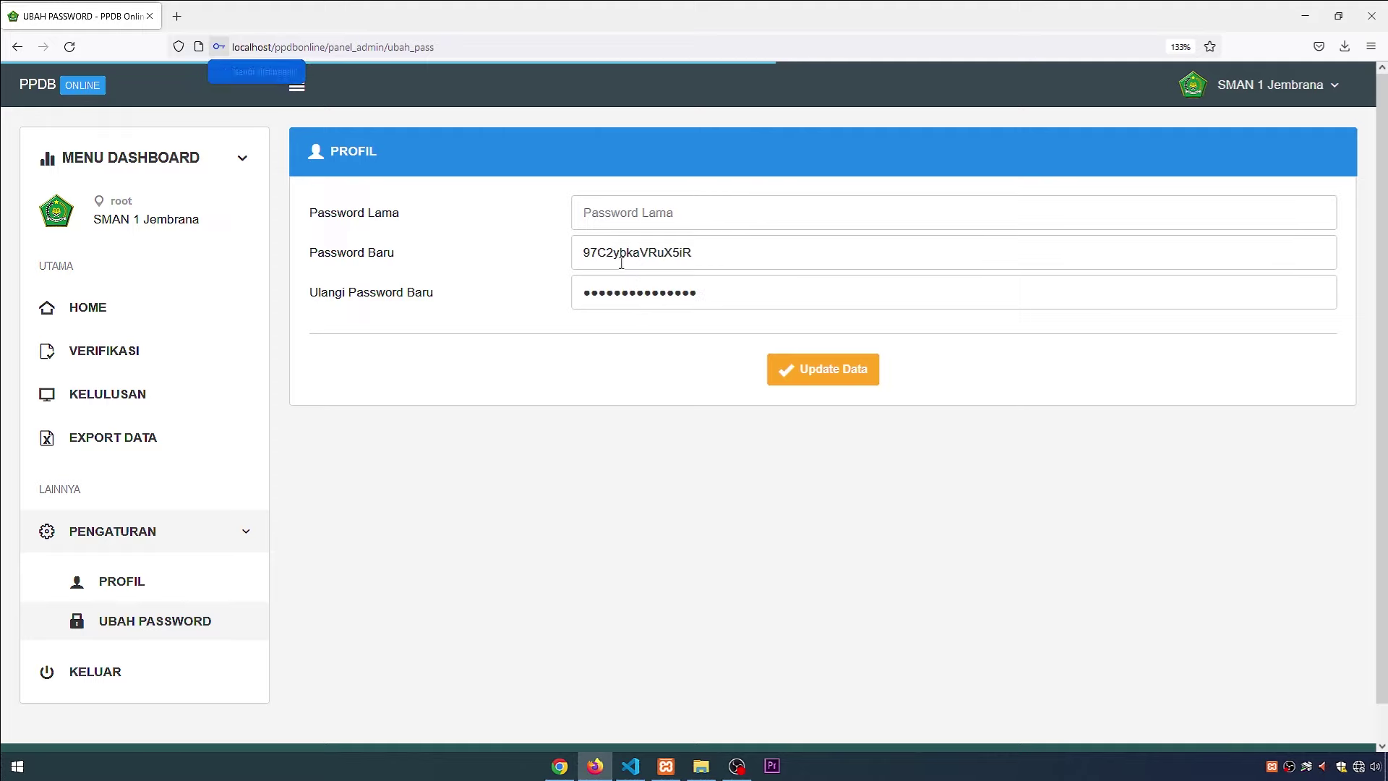
pyautogui.moveTo(753, 260); pyautogui.dragTo(597, 263)
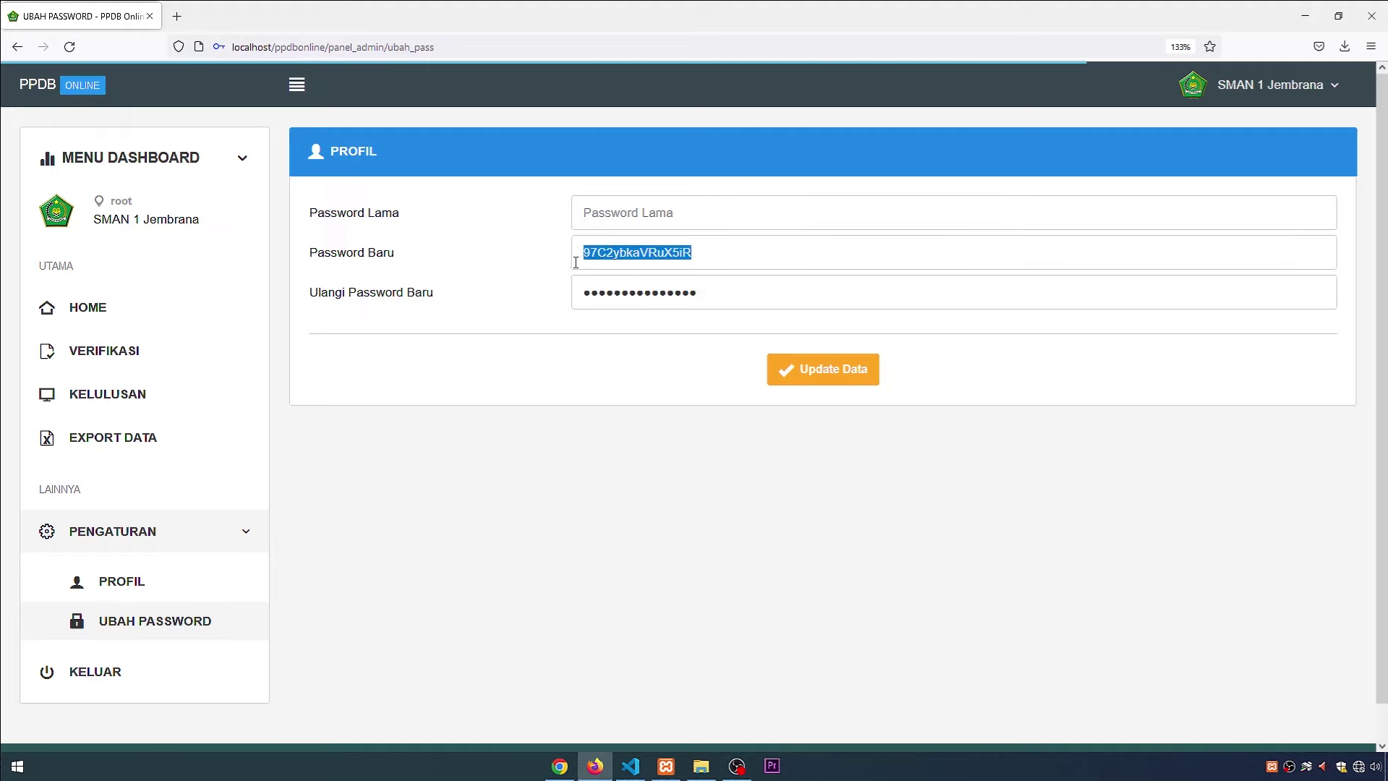
pyautogui.press('BackSpace')
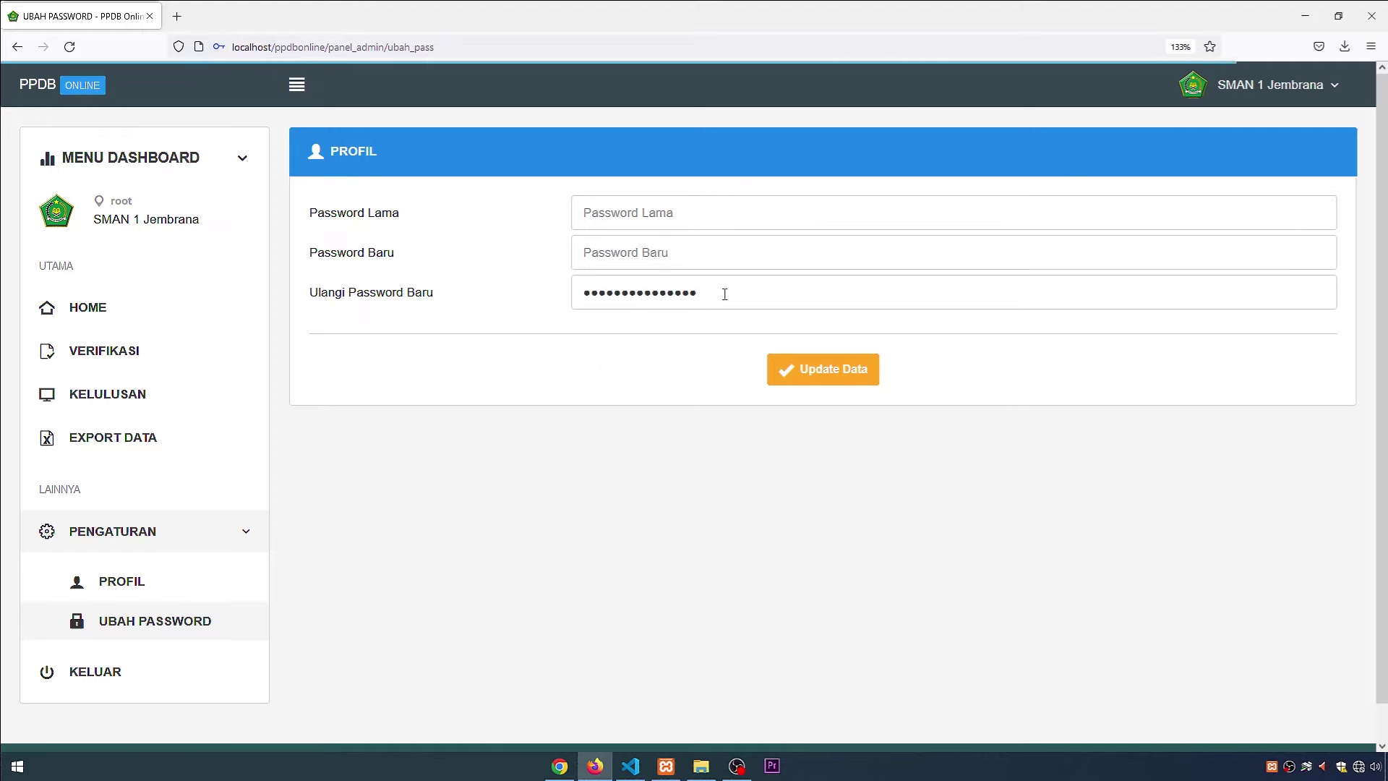
pyautogui.moveTo(724, 294); pyautogui.dragTo(566, 291)
pyautogui.press('BackSpace')
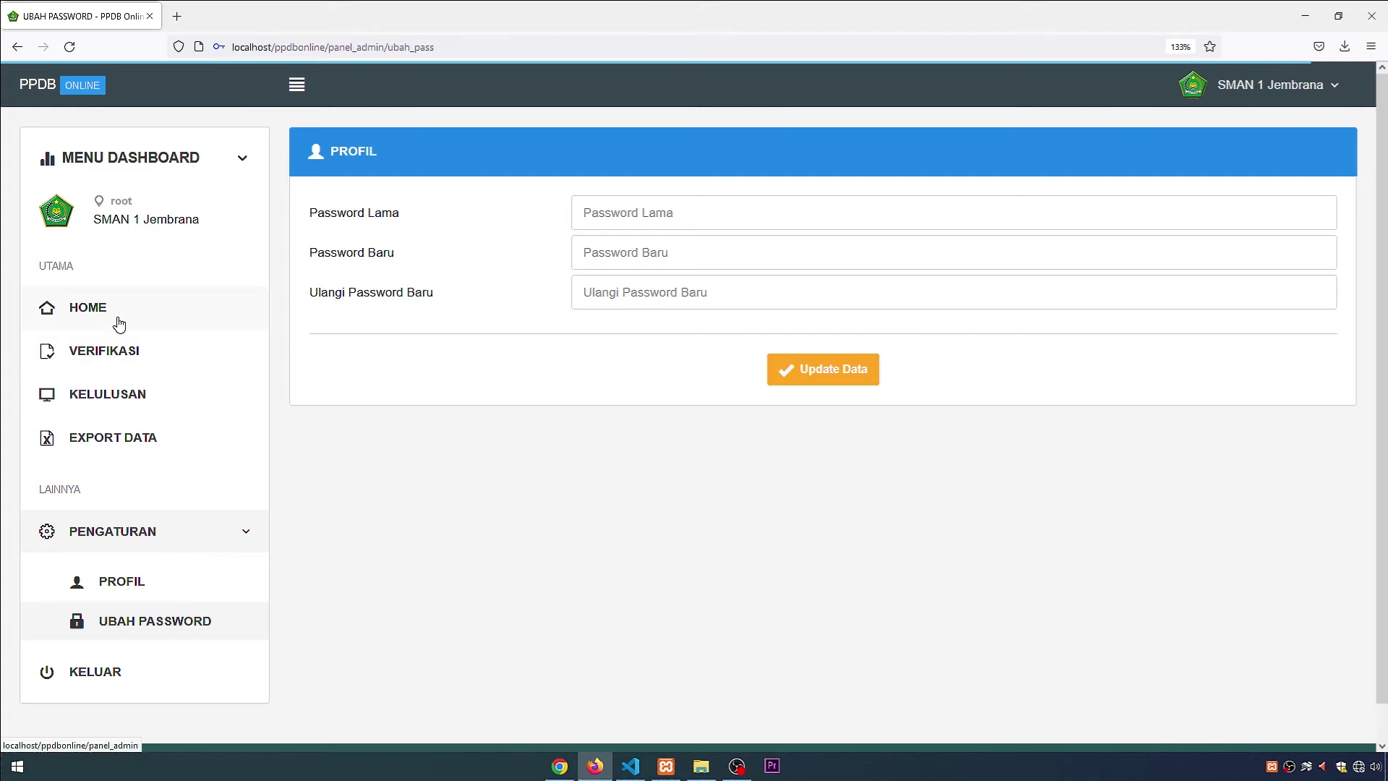
pyautogui.click(120, 325)
pyautogui.click(243, 158)
# Toggle the sidebar between collapsed and expanded, then reload the dashboard
pyautogui.click(246, 159)
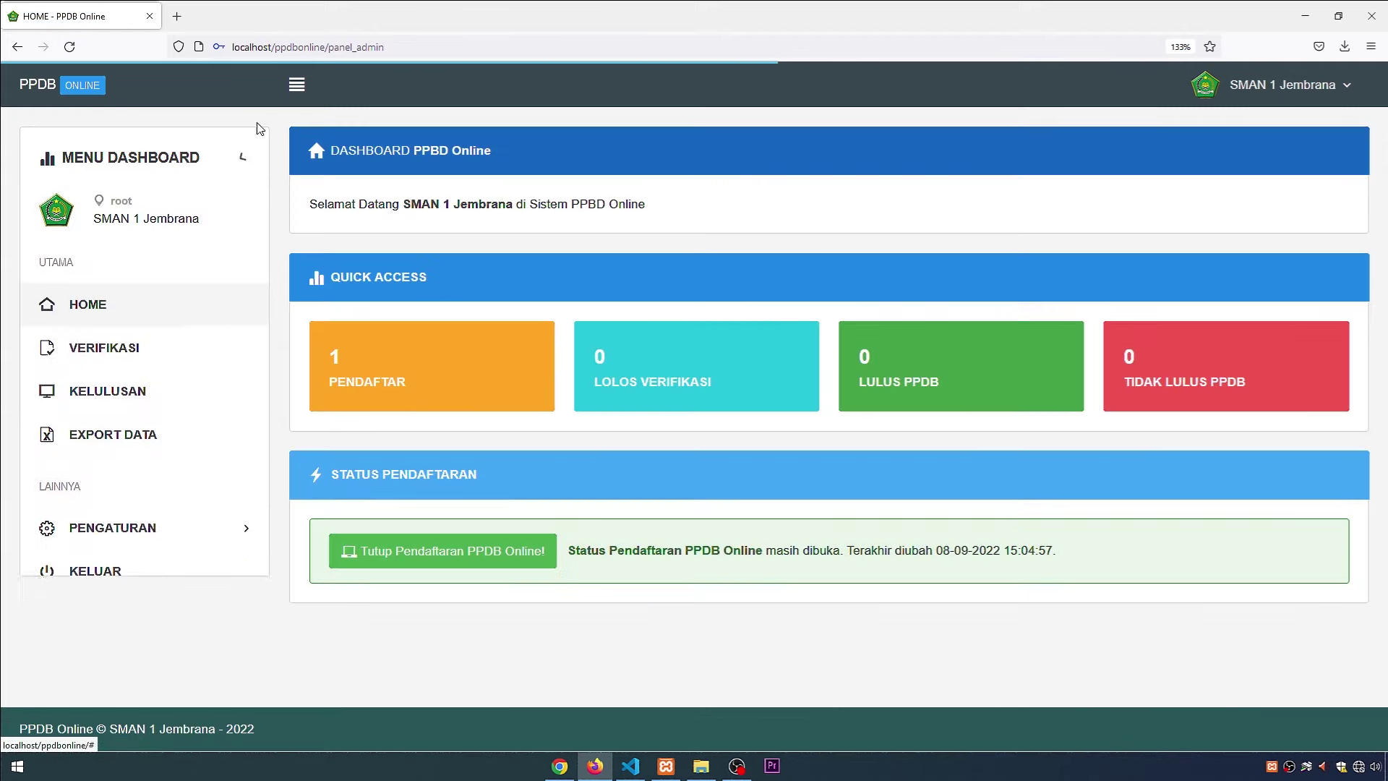
pyautogui.click(296, 84)
pyautogui.click(296, 85)
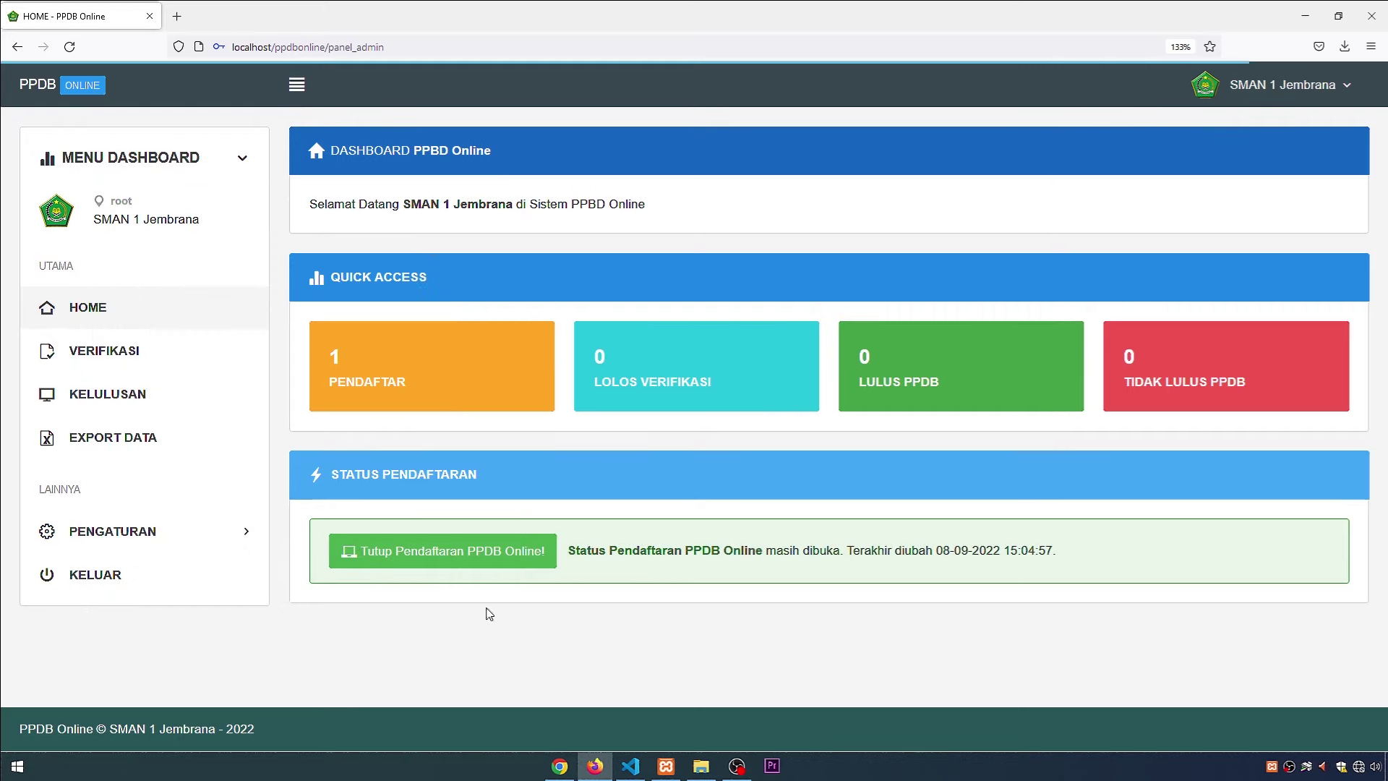
pyautogui.click(123, 312)
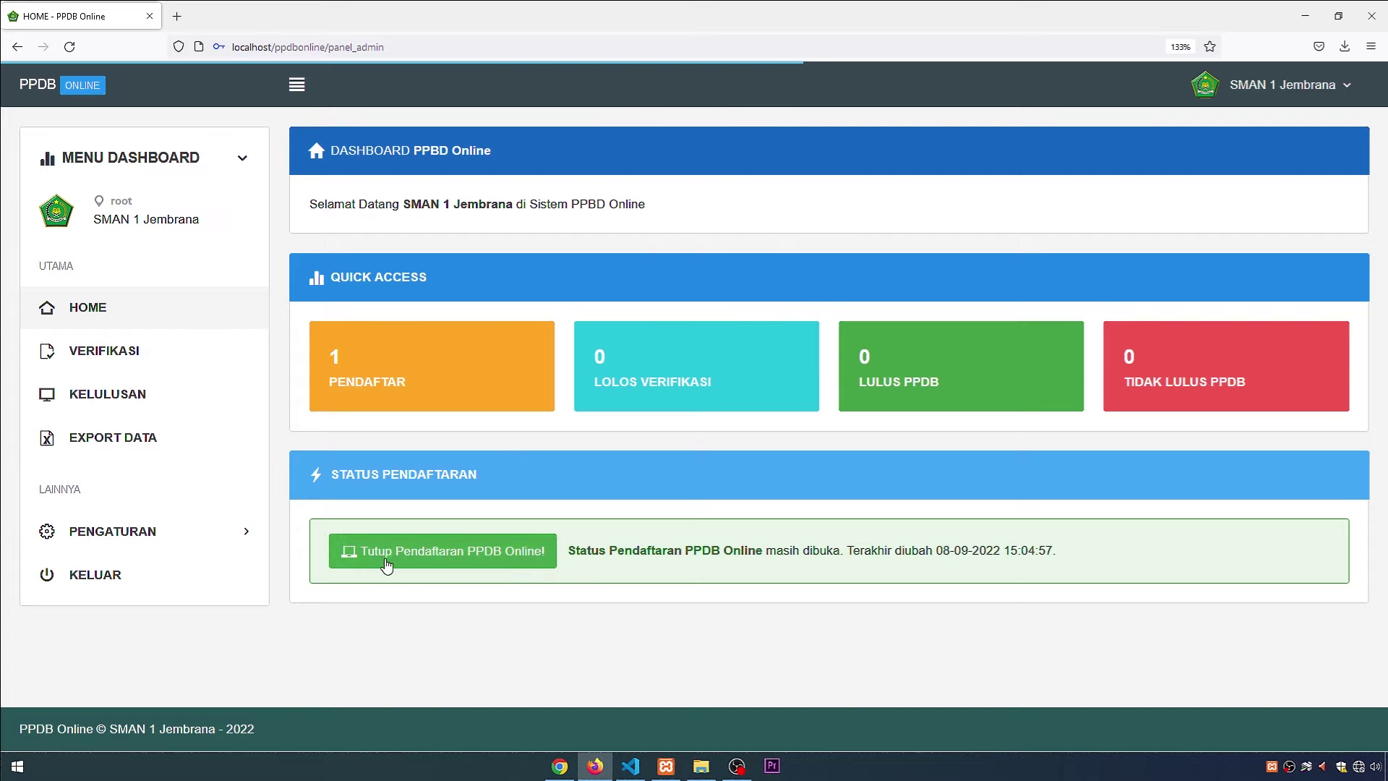
# Close and then reopen PPDB registration, then show the school Profil page
pyautogui.click(429, 561)
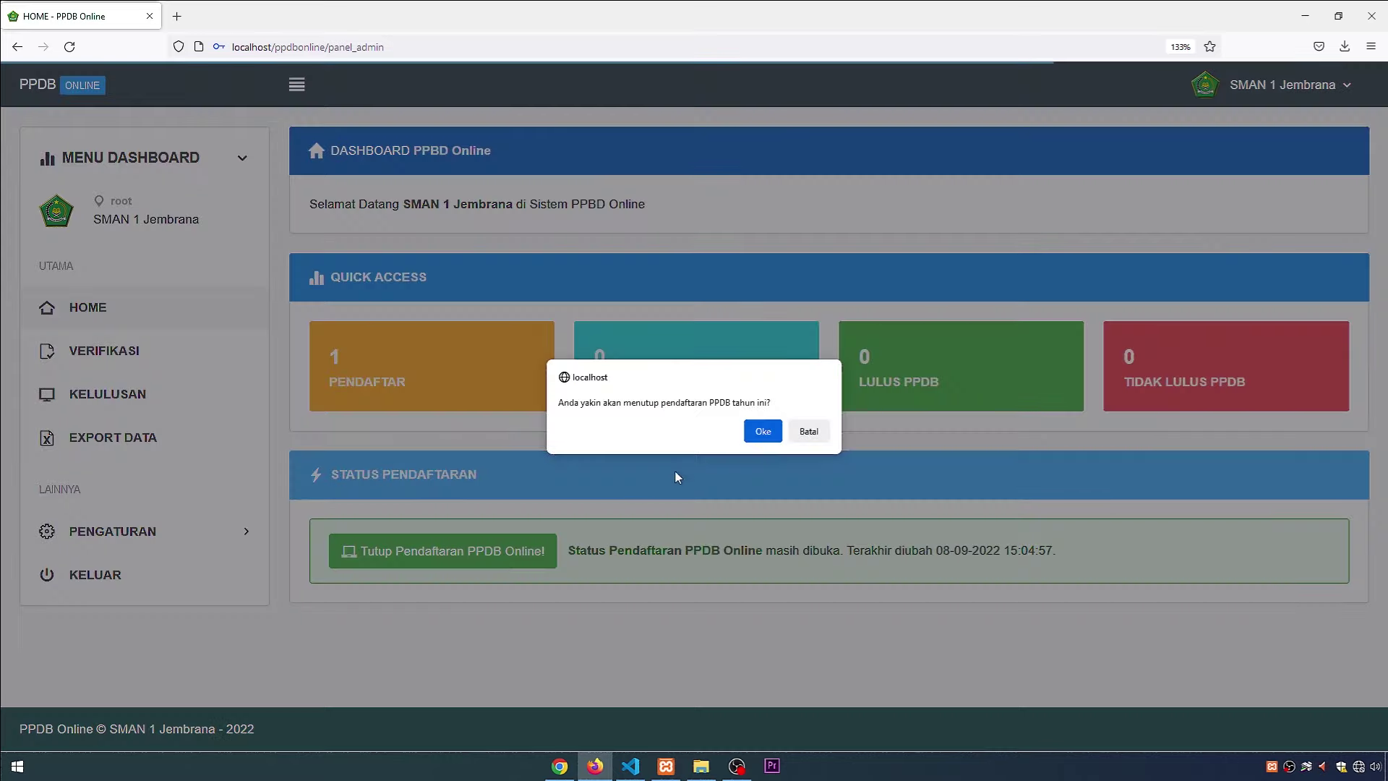
pyautogui.click(745, 443)
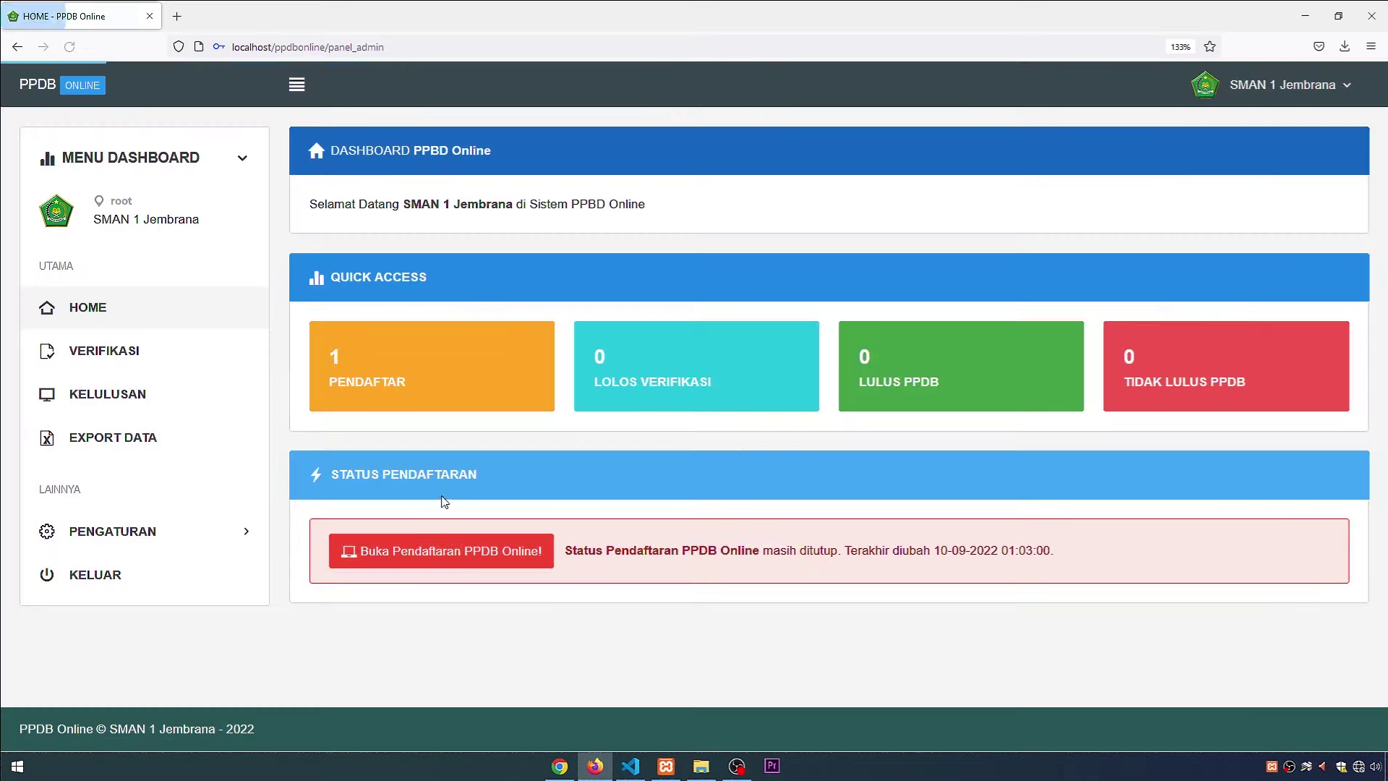
pyautogui.click(500, 563)
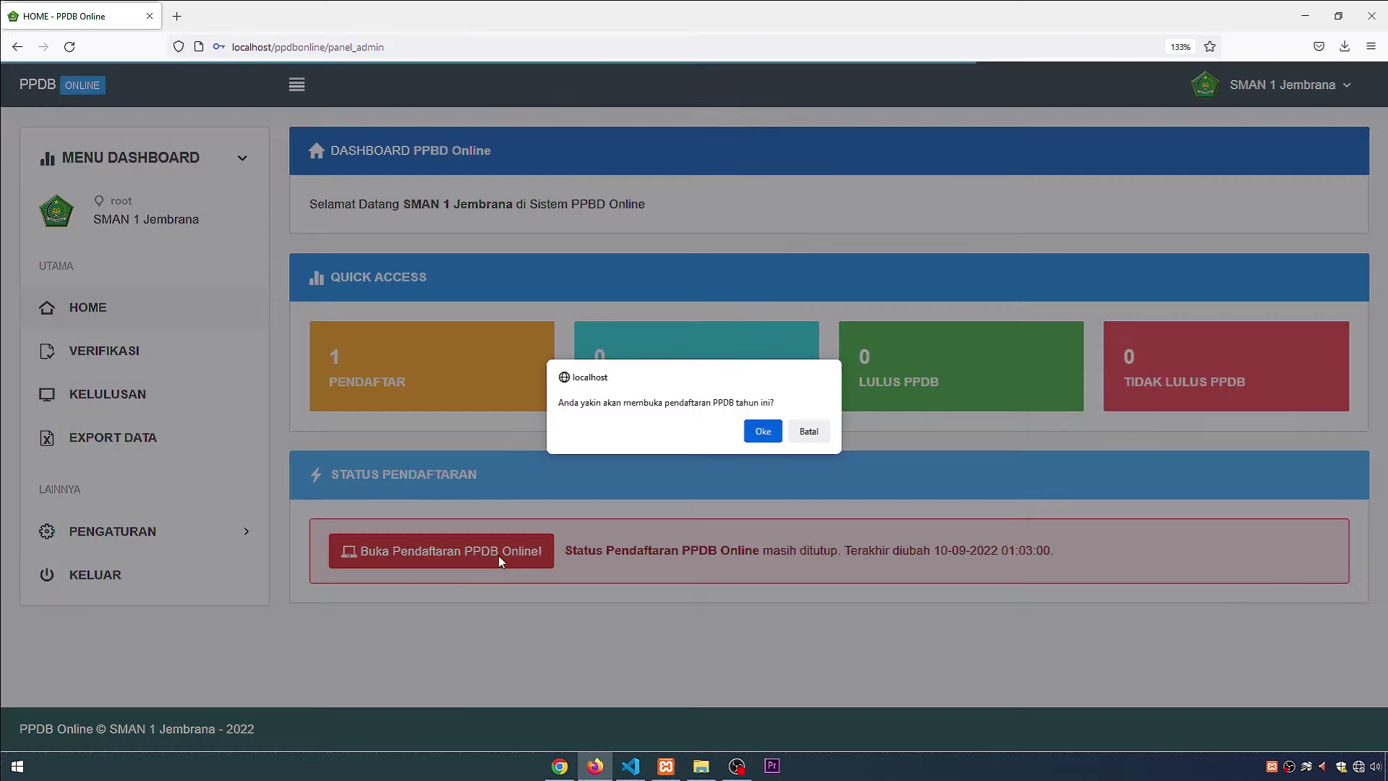
pyautogui.click(756, 436)
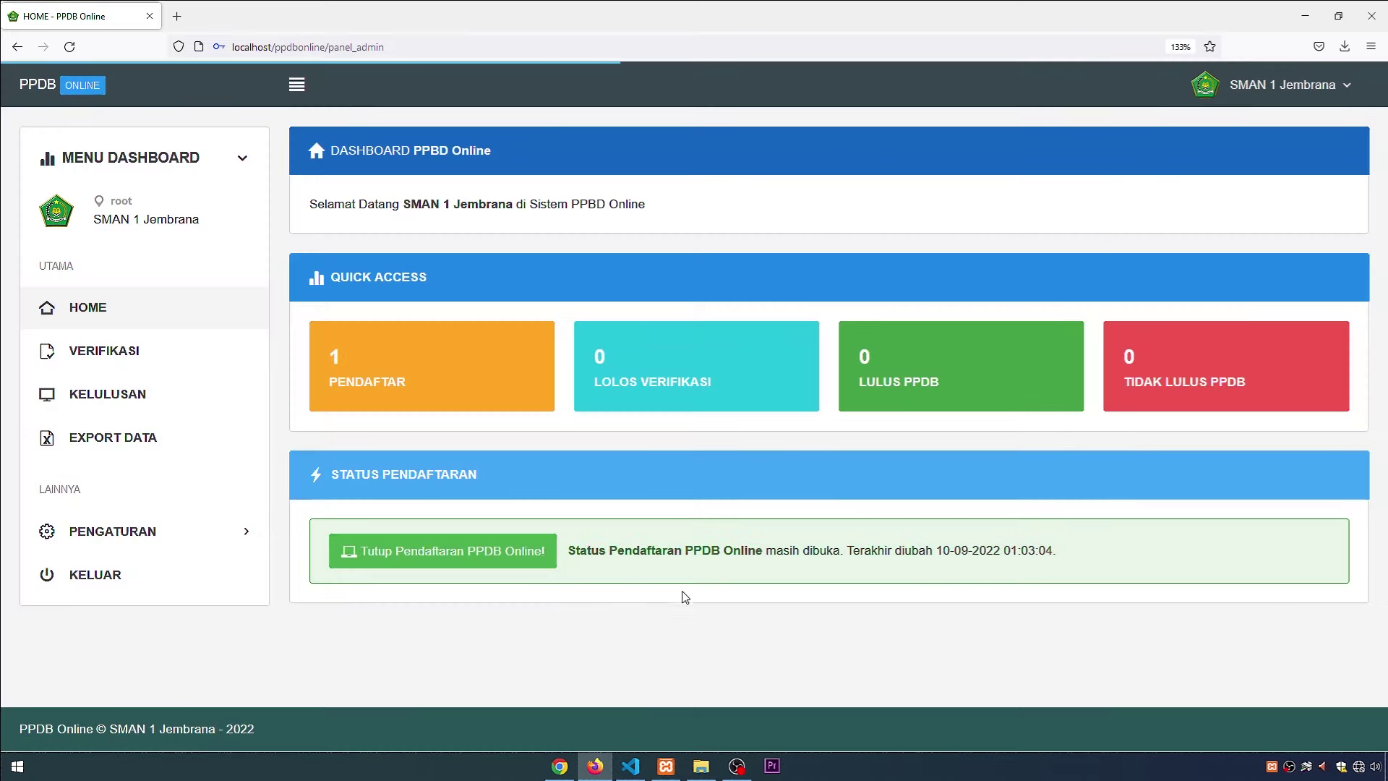
pyautogui.click(1244, 84)
pyautogui.click(1255, 136)
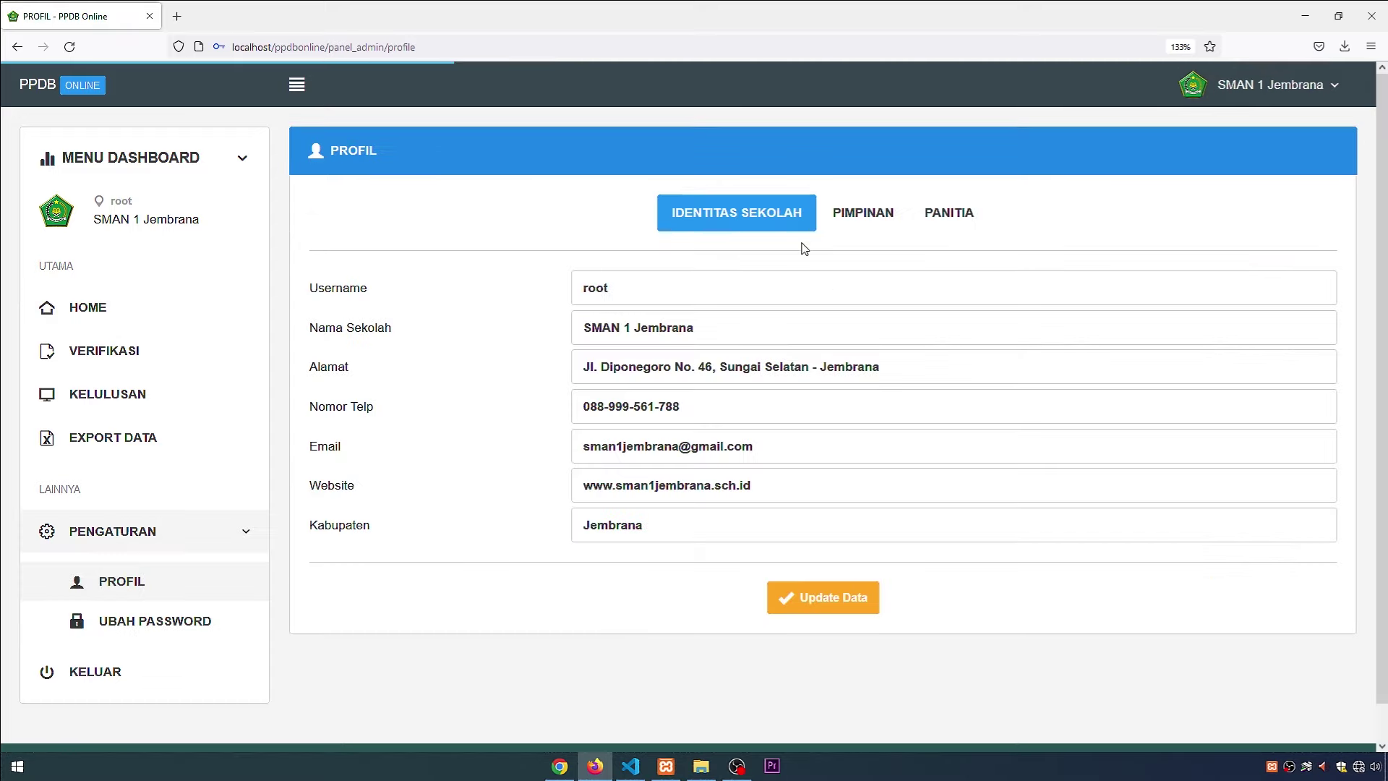
# Return to HOME and select the dashboard's heading texts, then clear the selection
pyautogui.click(91, 307)
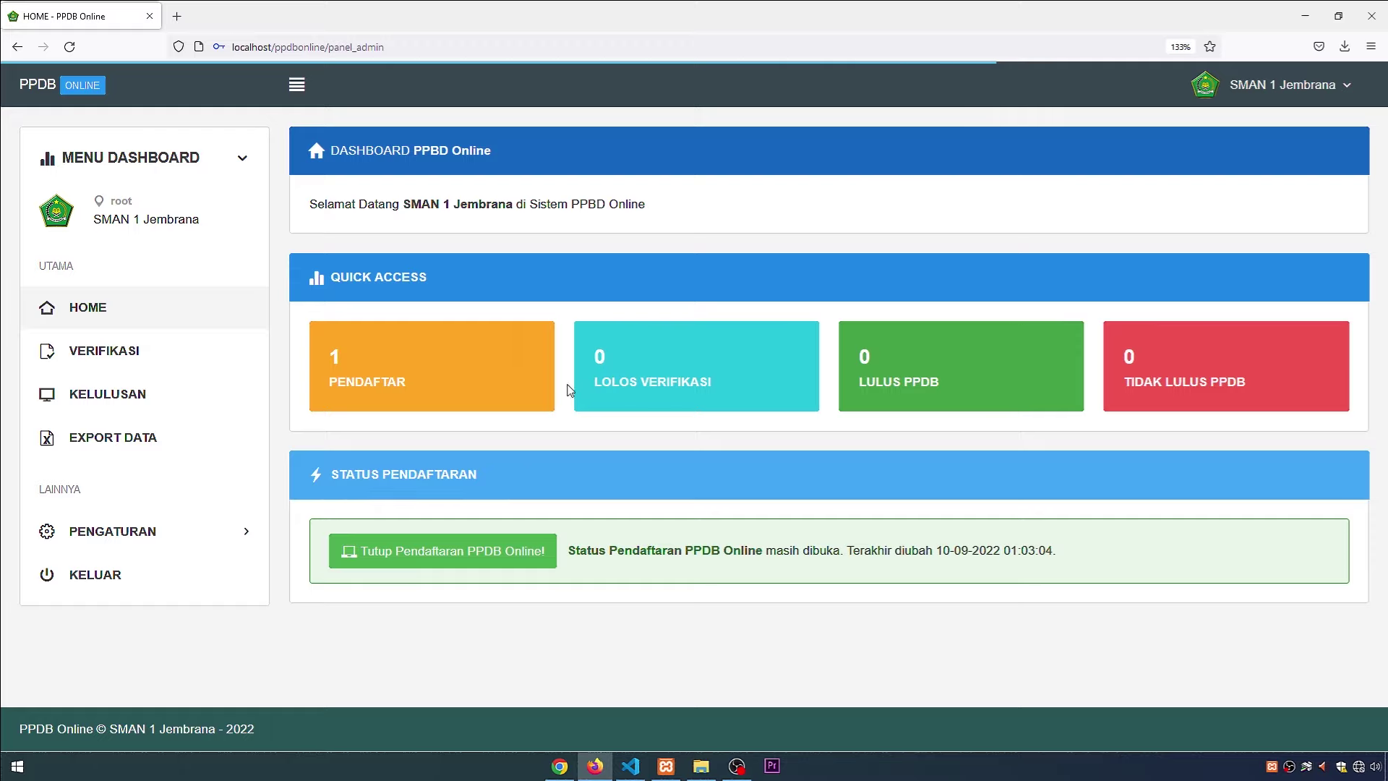
pyautogui.moveTo(437, 474); pyautogui.dragTo(307, 476)
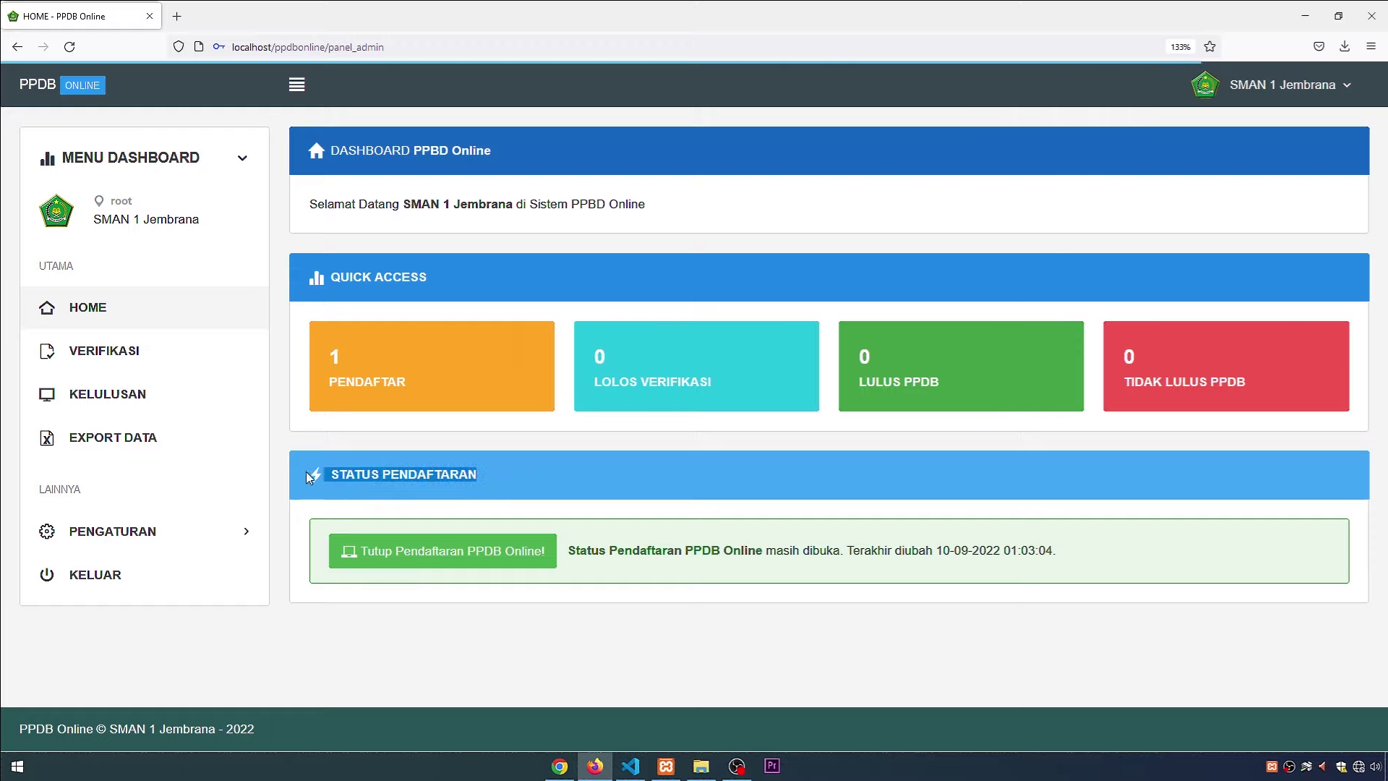
pyautogui.moveTo(425, 283); pyautogui.dragTo(309, 281)
pyautogui.moveTo(495, 150); pyautogui.dragTo(329, 149)
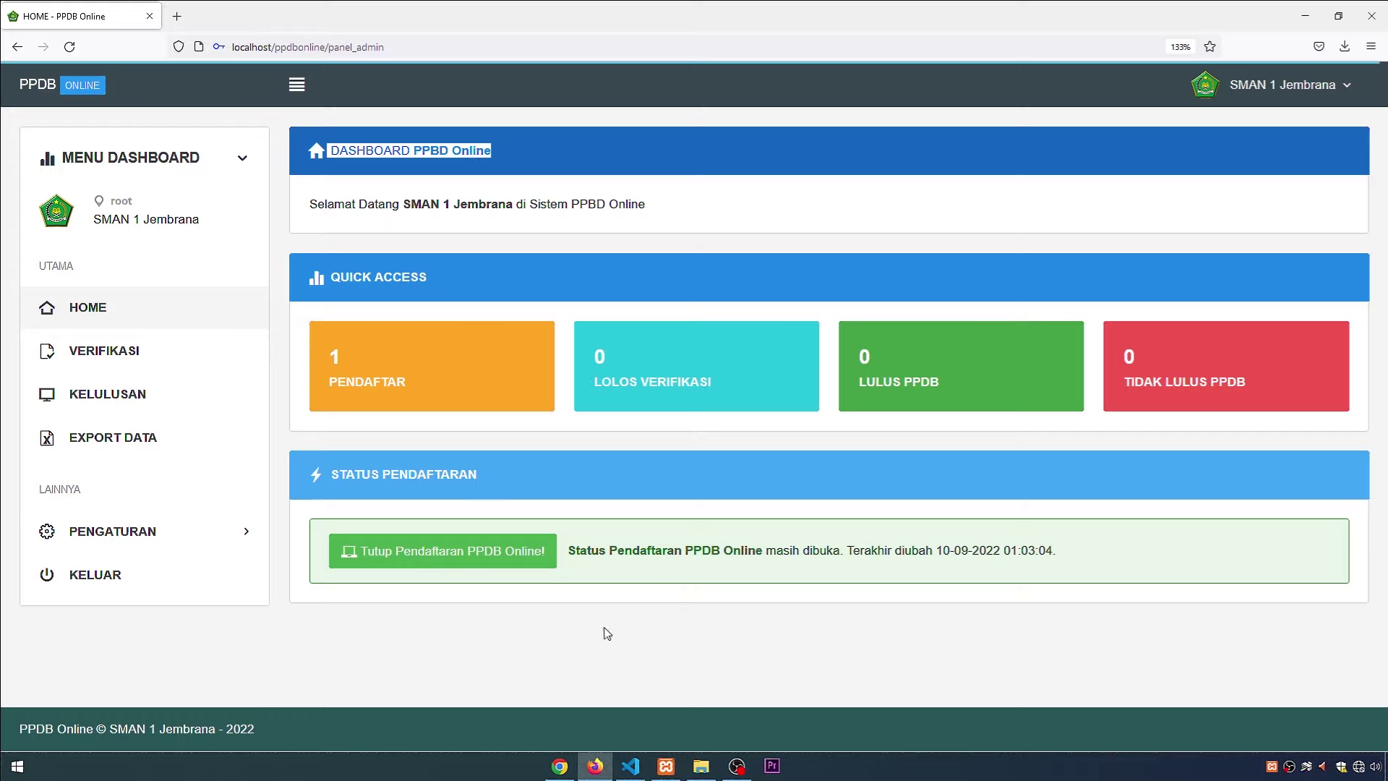
pyautogui.click(271, 606)
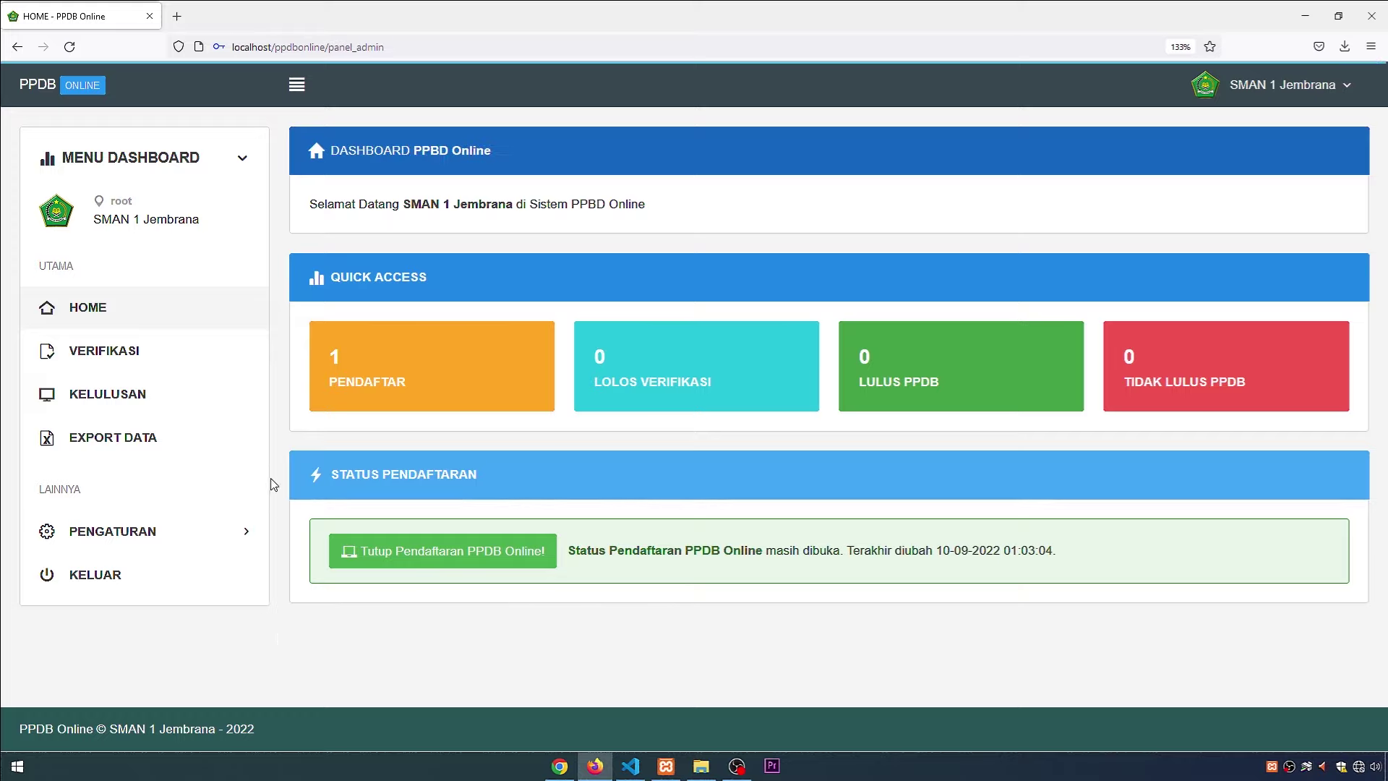
# Switch between VERIFIKASI and KELULUSAN a few times, then go back to the HOME dashboard
pyautogui.click(138, 353)
pyautogui.click(140, 394)
pyautogui.click(140, 352)
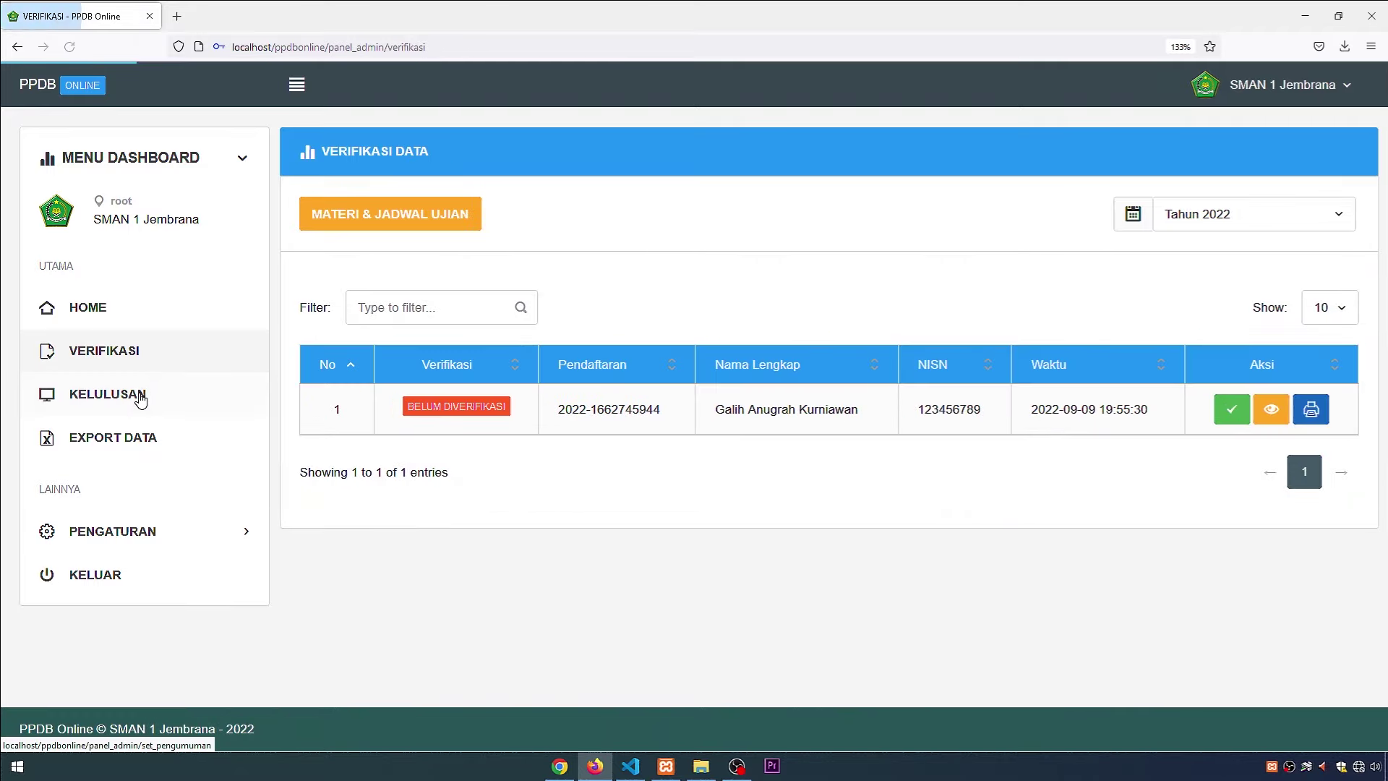
pyautogui.click(139, 394)
pyautogui.click(138, 352)
pyautogui.click(93, 311)
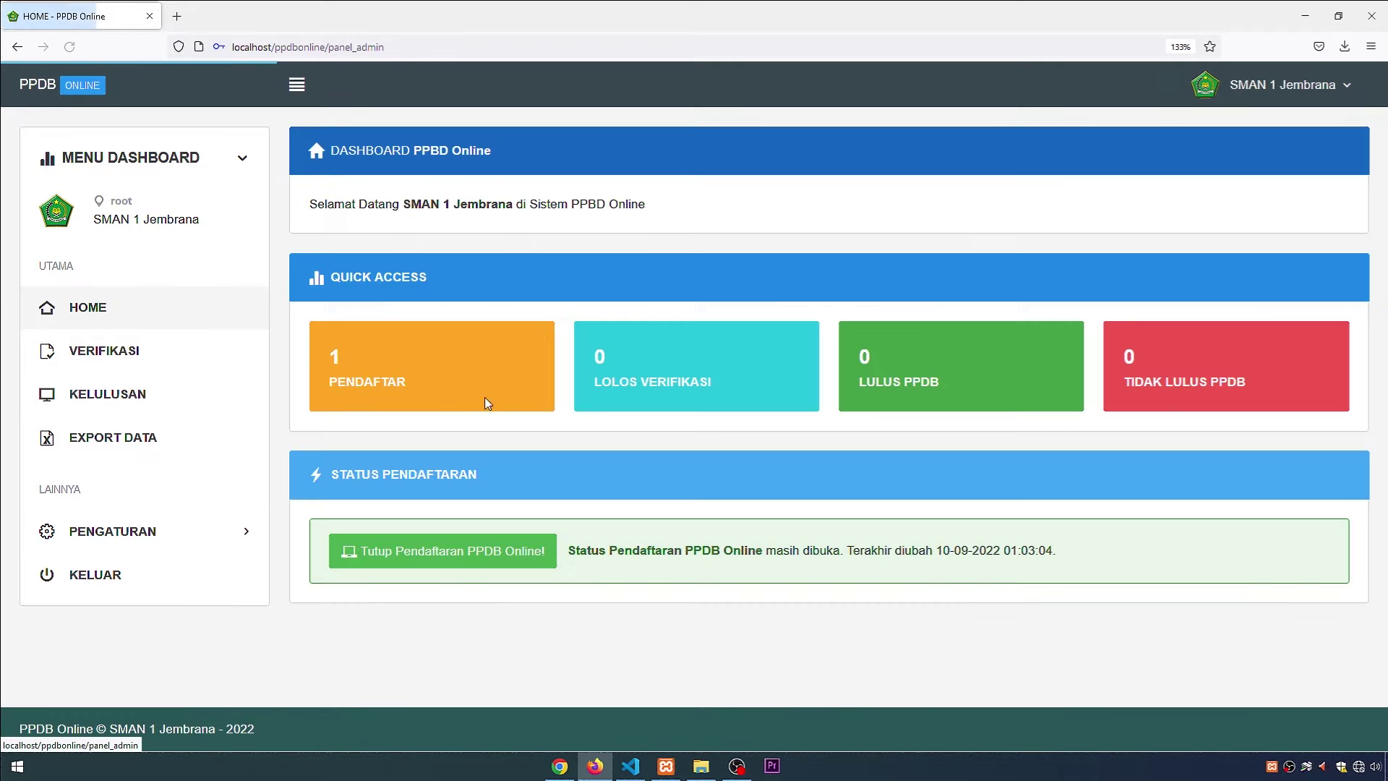